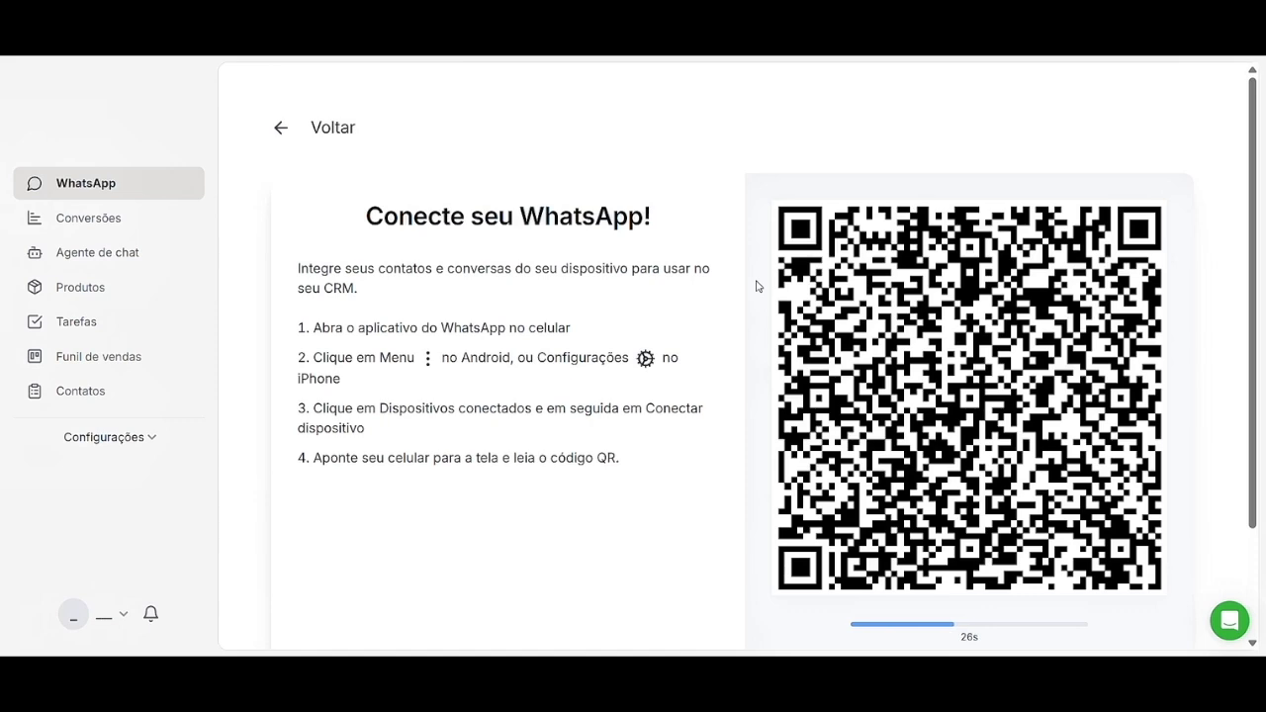
Examine the WhatsApp QR code connection instructions and go back to the conversation list.
scroll(759, 287, down, 1)
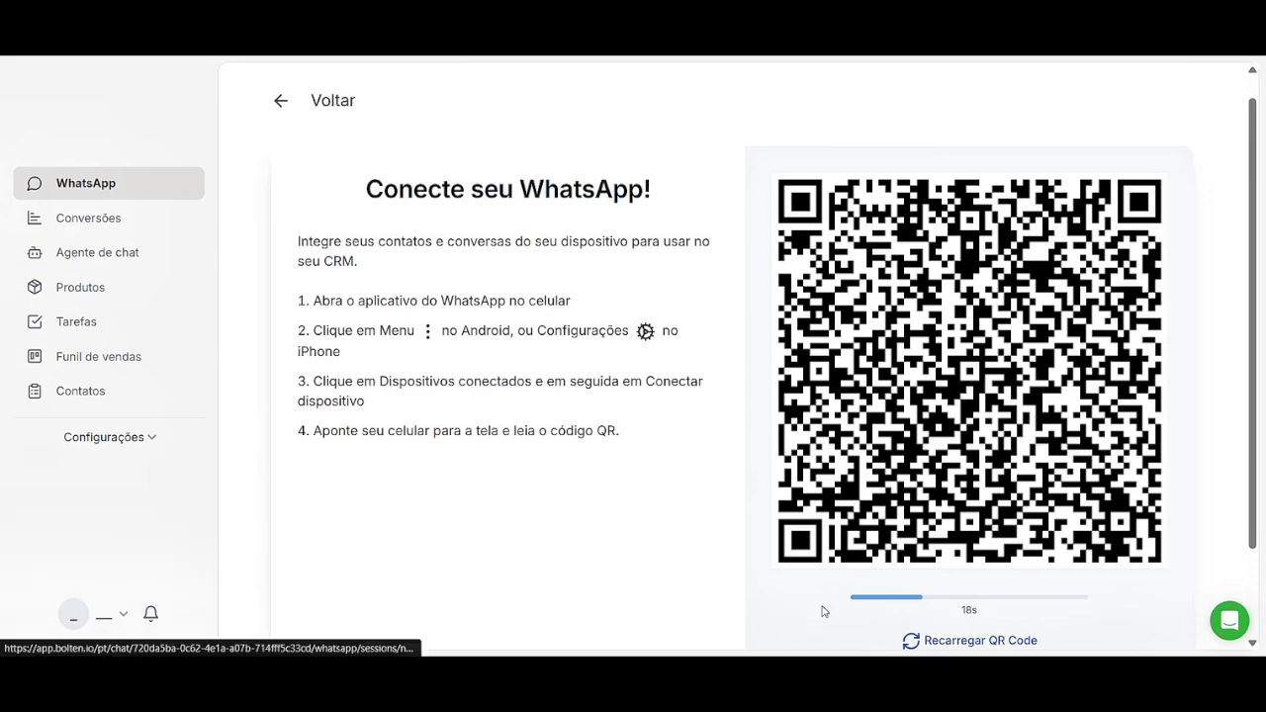
scroll(769, 597, down, 1)
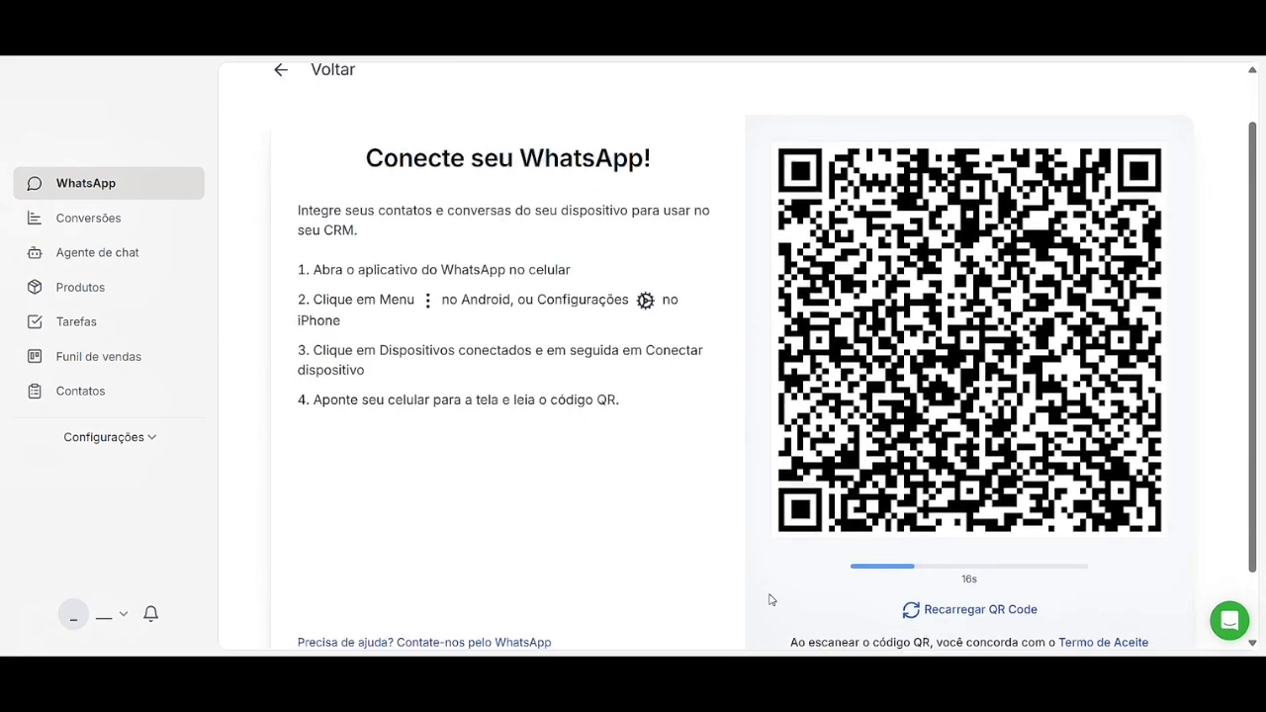
scroll(769, 600, up, 1)
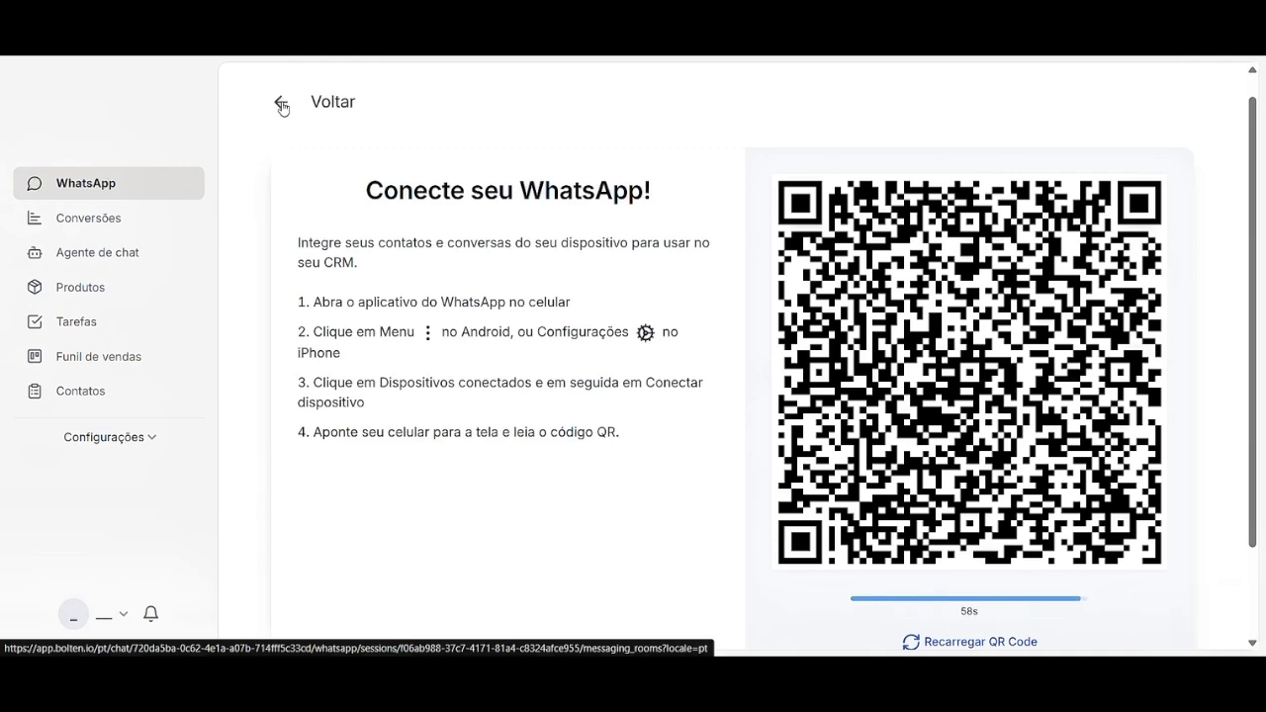
click(282, 105)
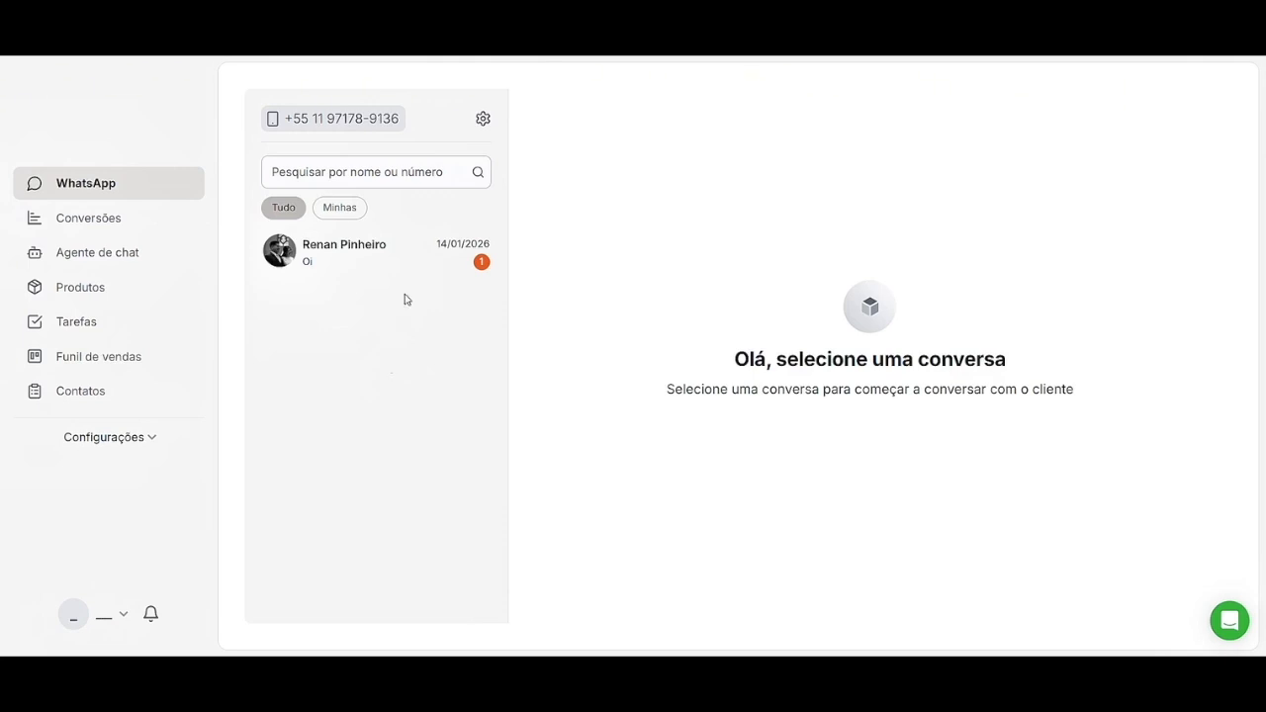
Assign the available user as responsible for the listed conversation and filter the list to Minhas.
right_click(420, 269)
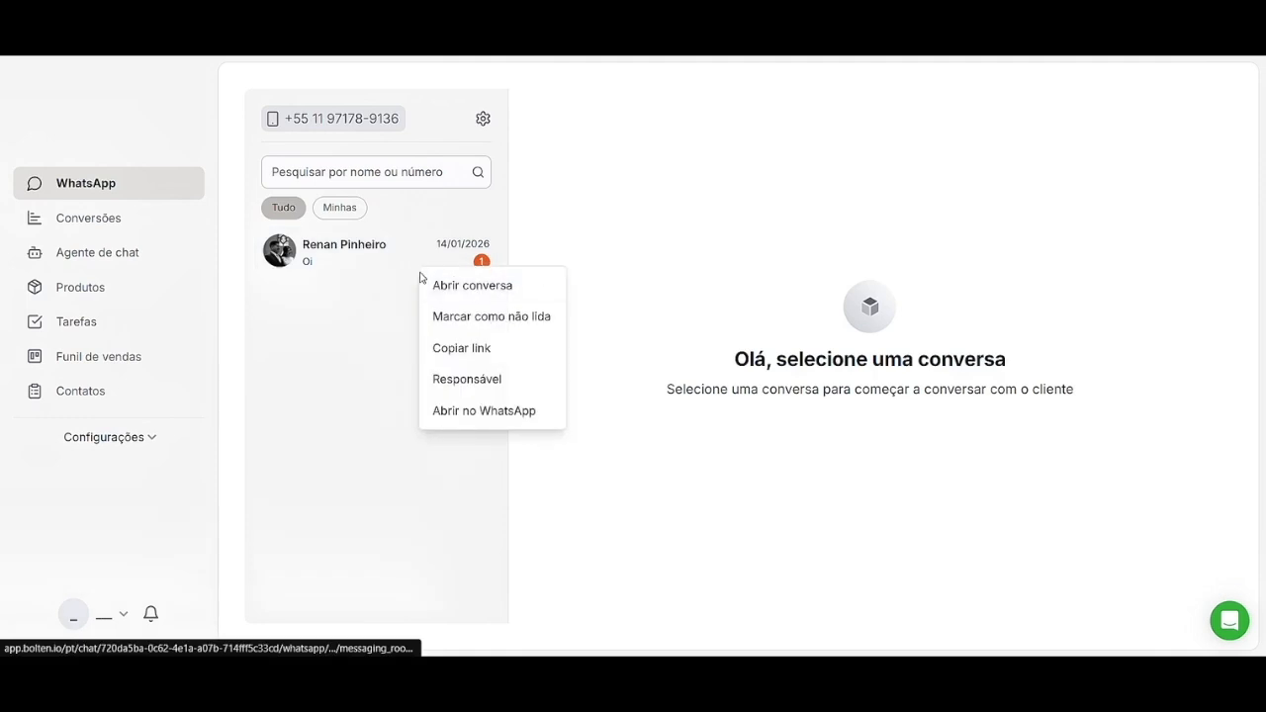
click(466, 380)
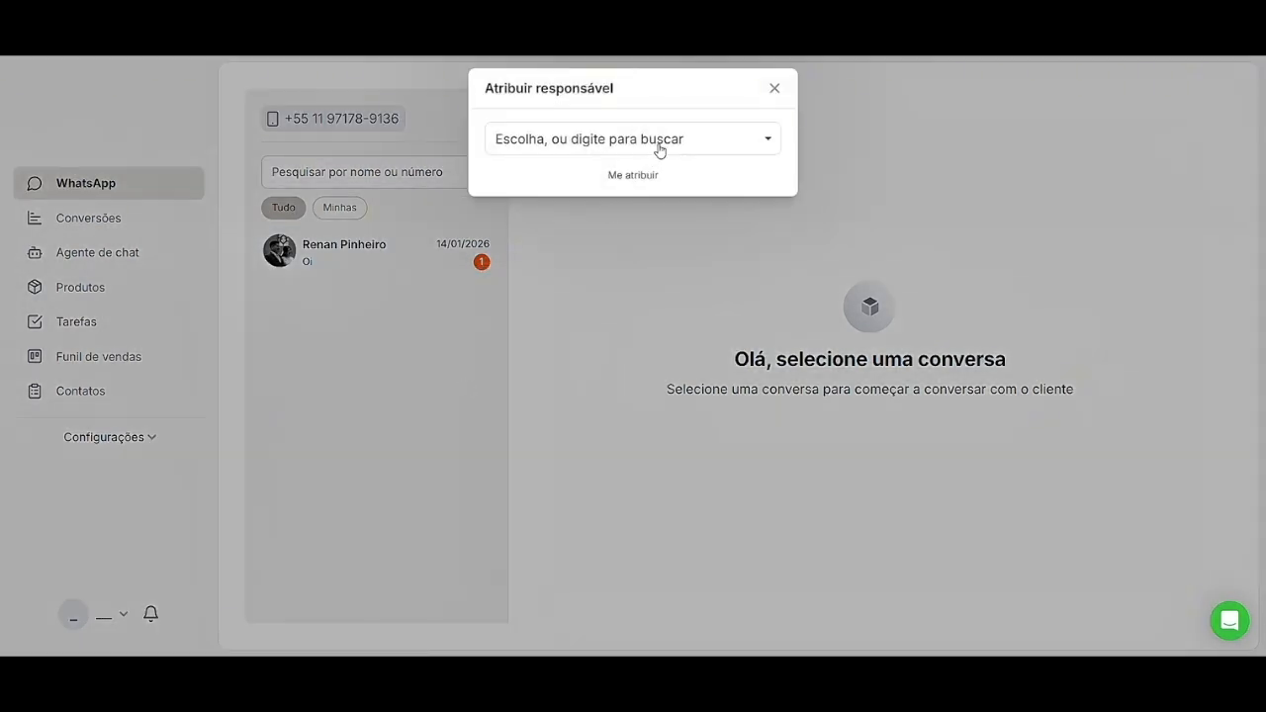
click(656, 148)
click(616, 214)
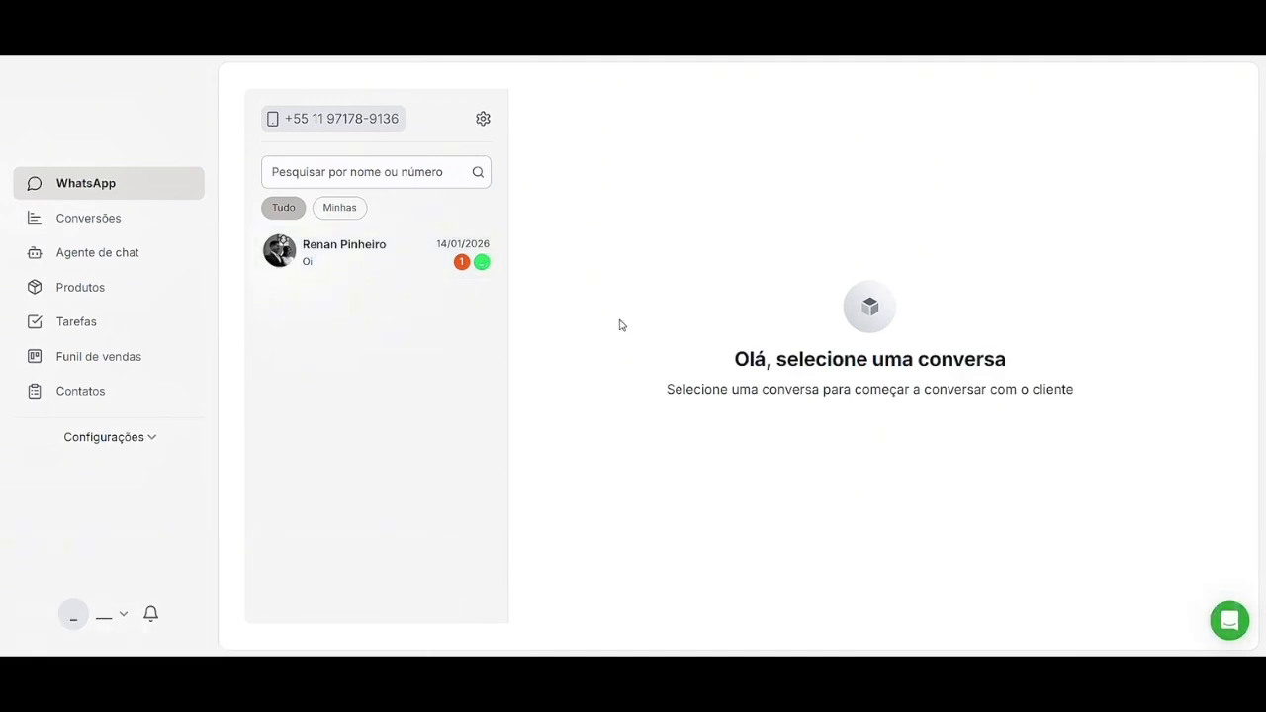
click(341, 210)
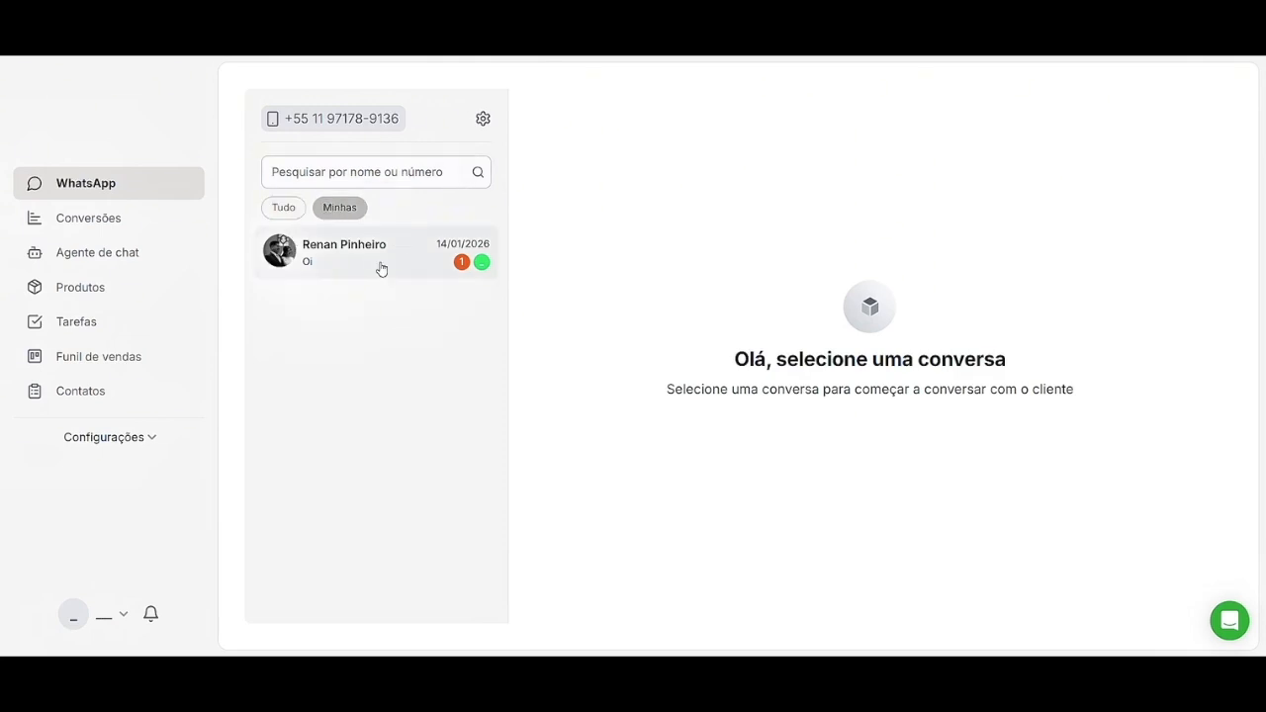
Remove the responsible user from the listed conversation and compare the Minhas and Tudo lists.
click(287, 217)
right_click(405, 263)
click(565, 271)
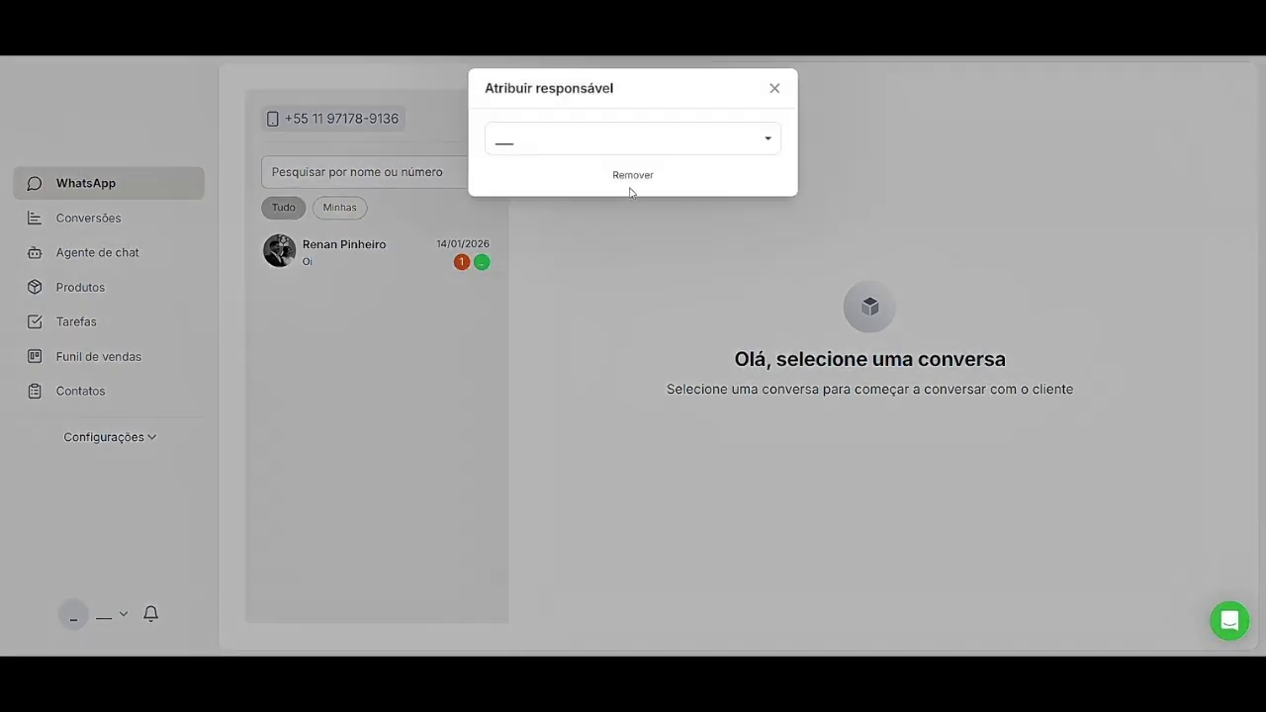
click(630, 178)
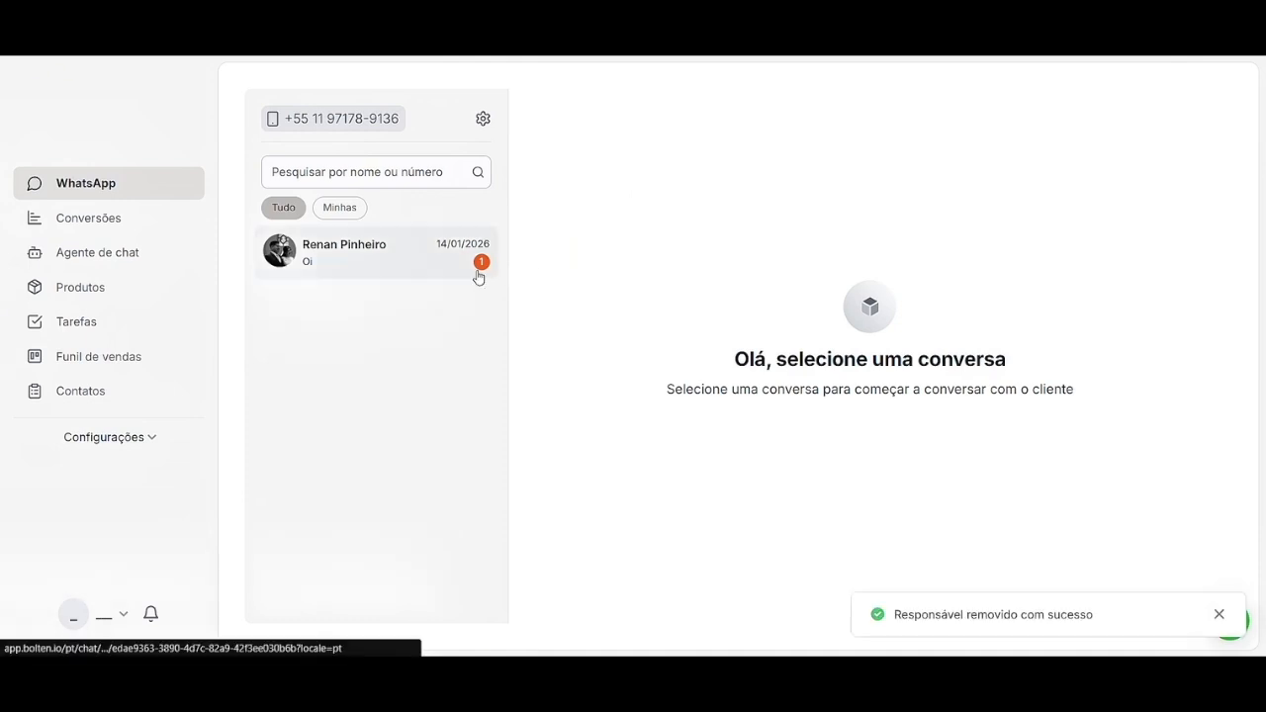
click(348, 211)
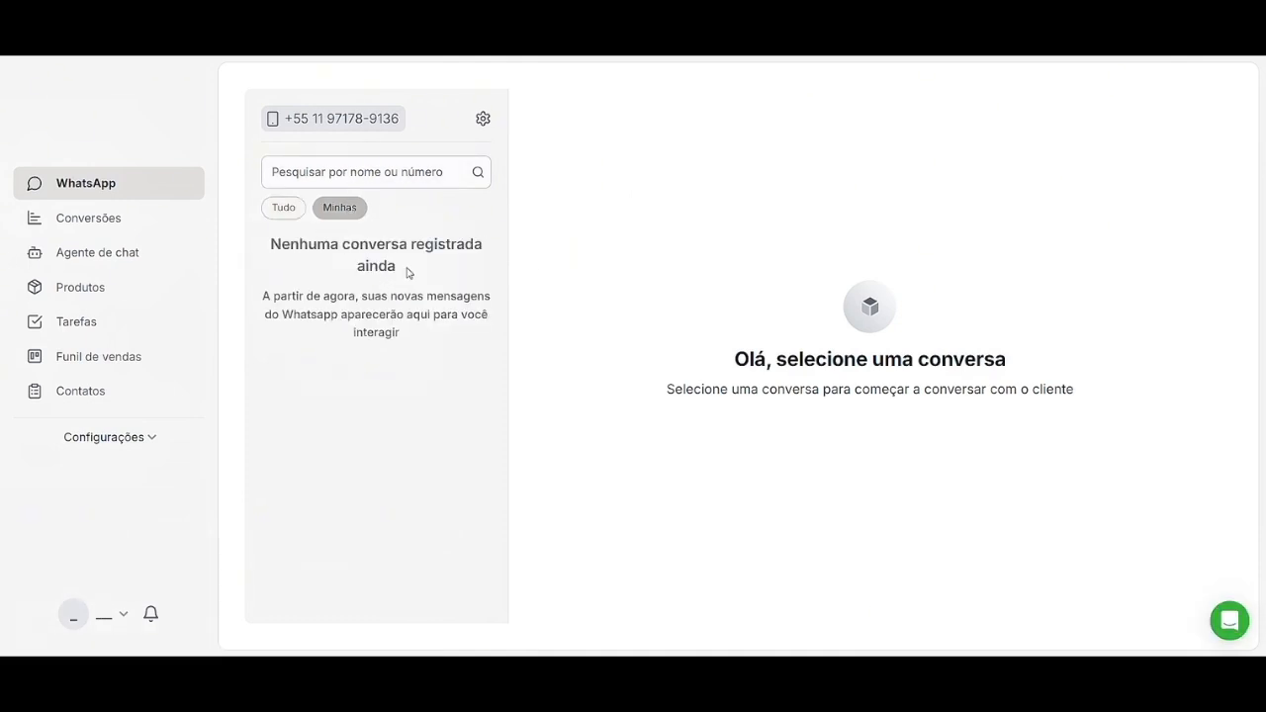
click(278, 214)
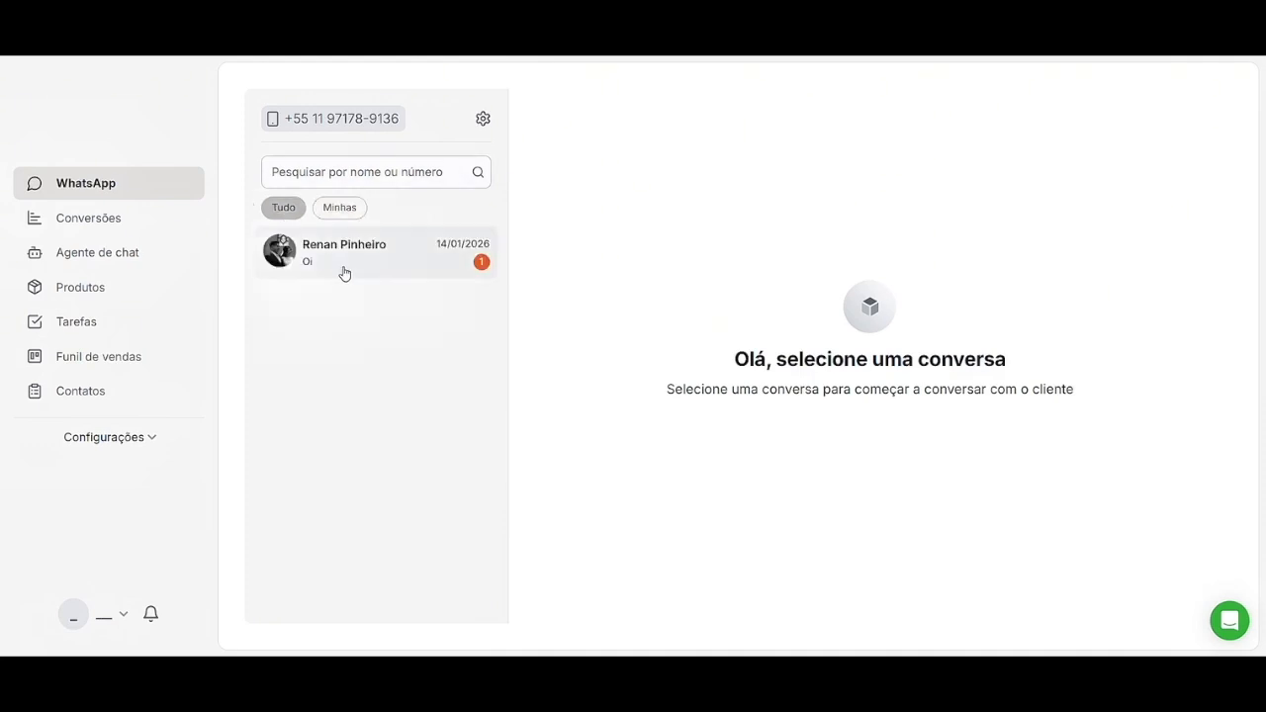
Open the listed conversation, view the contact's general information record and close it.
click(356, 269)
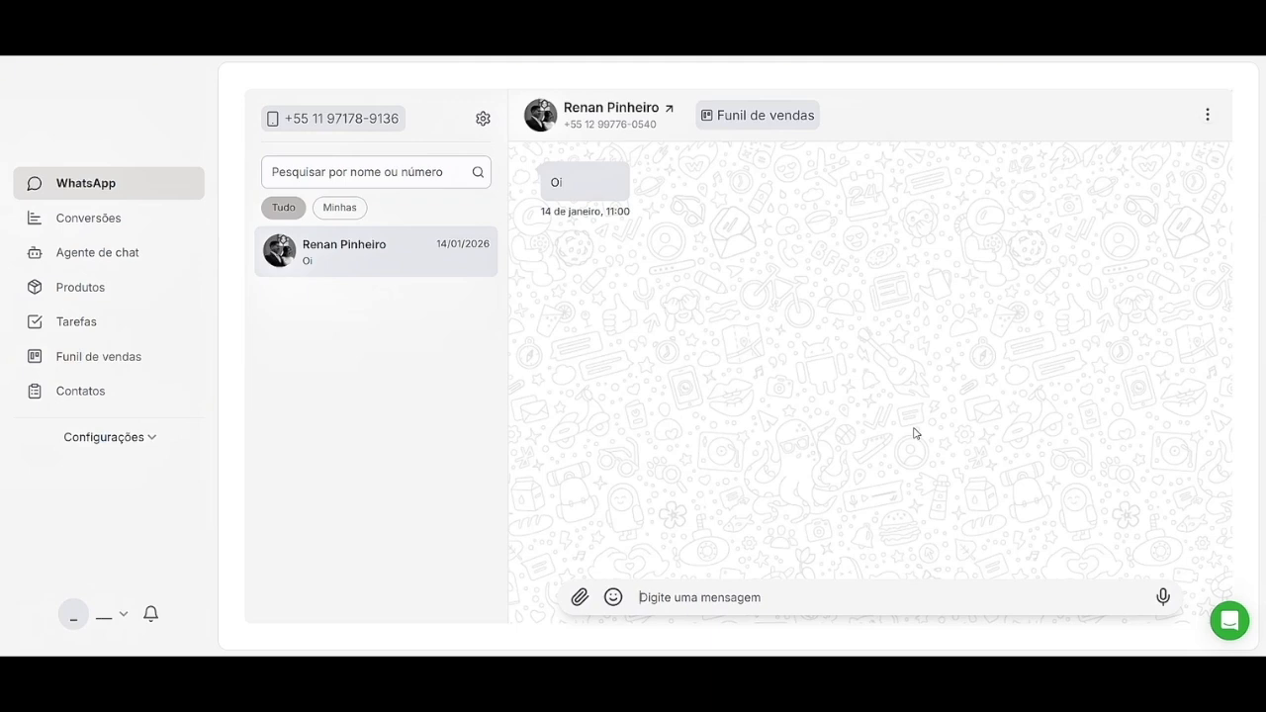
click(640, 118)
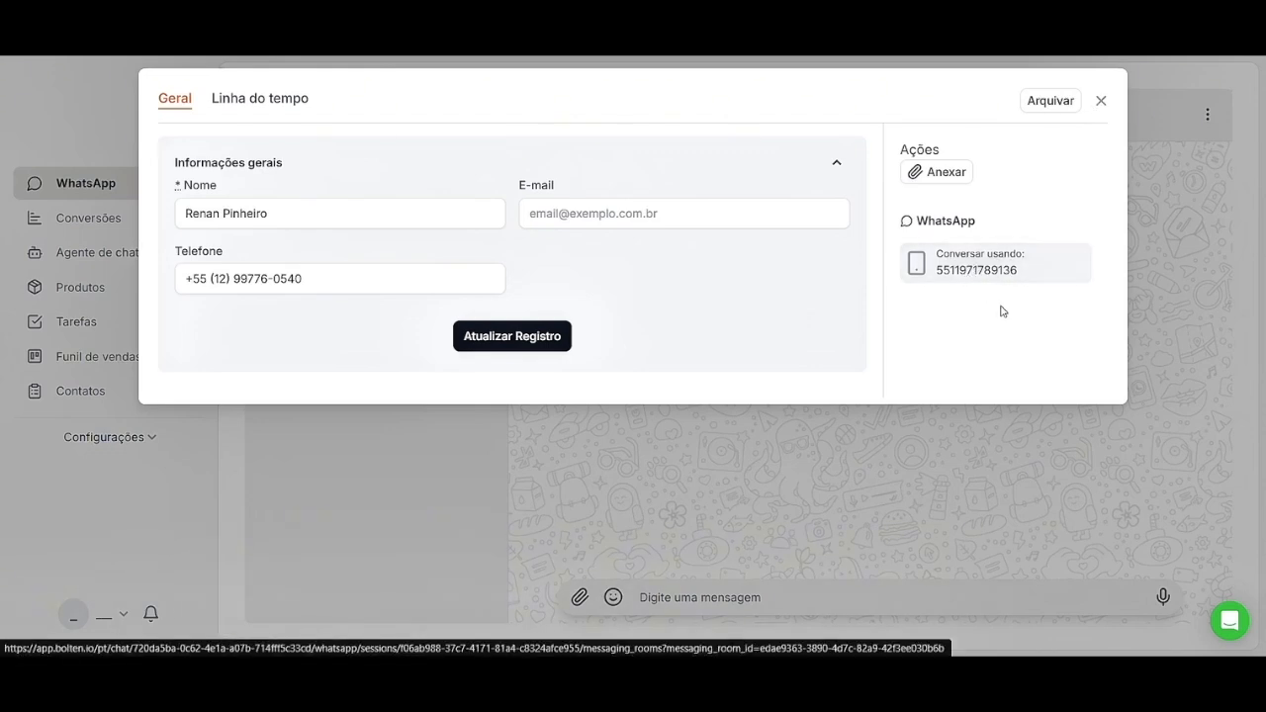
click(1100, 102)
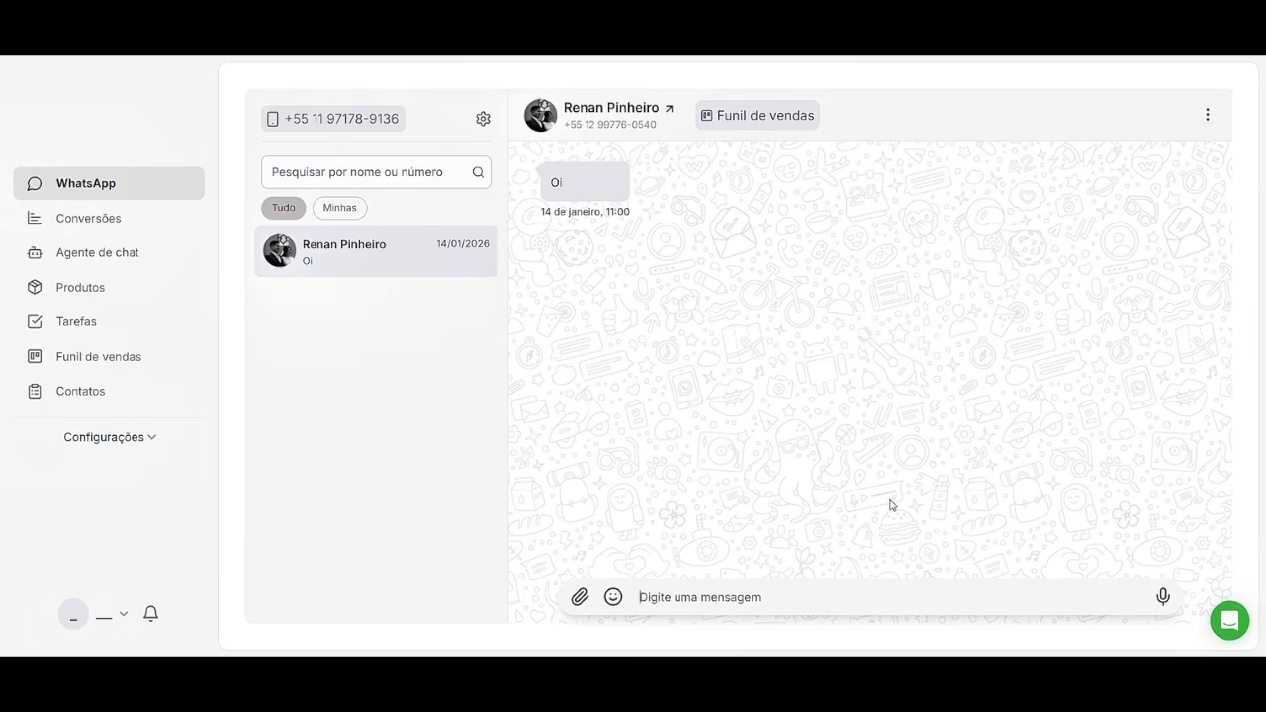
Send the contact the message "Olá, tudo bem? Obrigado pela mensagem ;)".
text(Oi)
text(á, tudo bem)
text(?)
text( Obrigad)
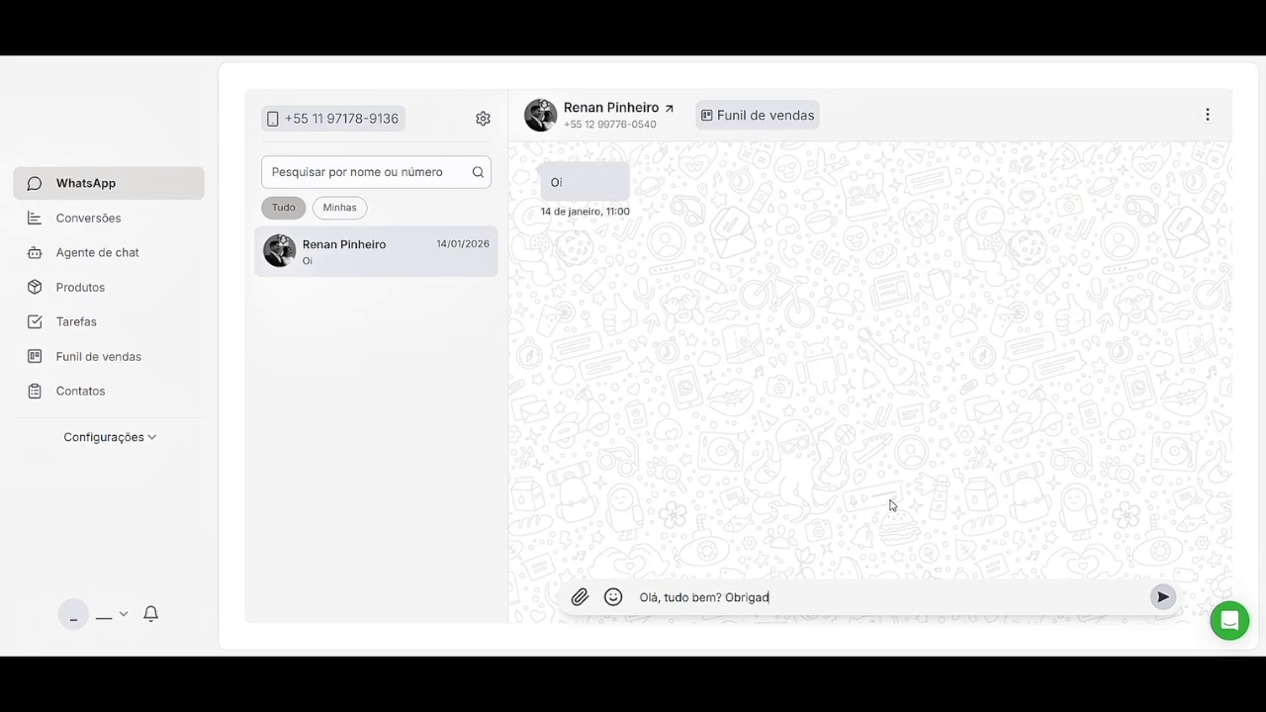
text(o pela mensagem ;))
key(Return)
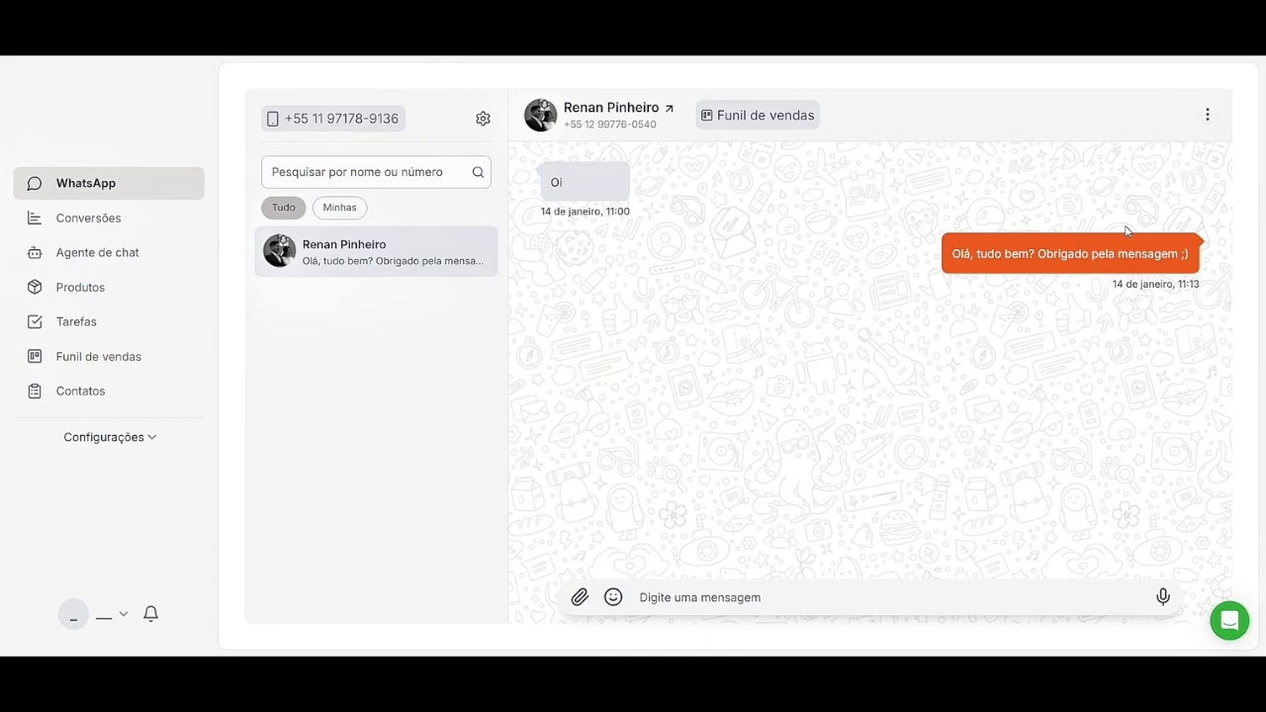
Check the open conversation's options for assigning a responsible user or blocking the contact.
click(1207, 117)
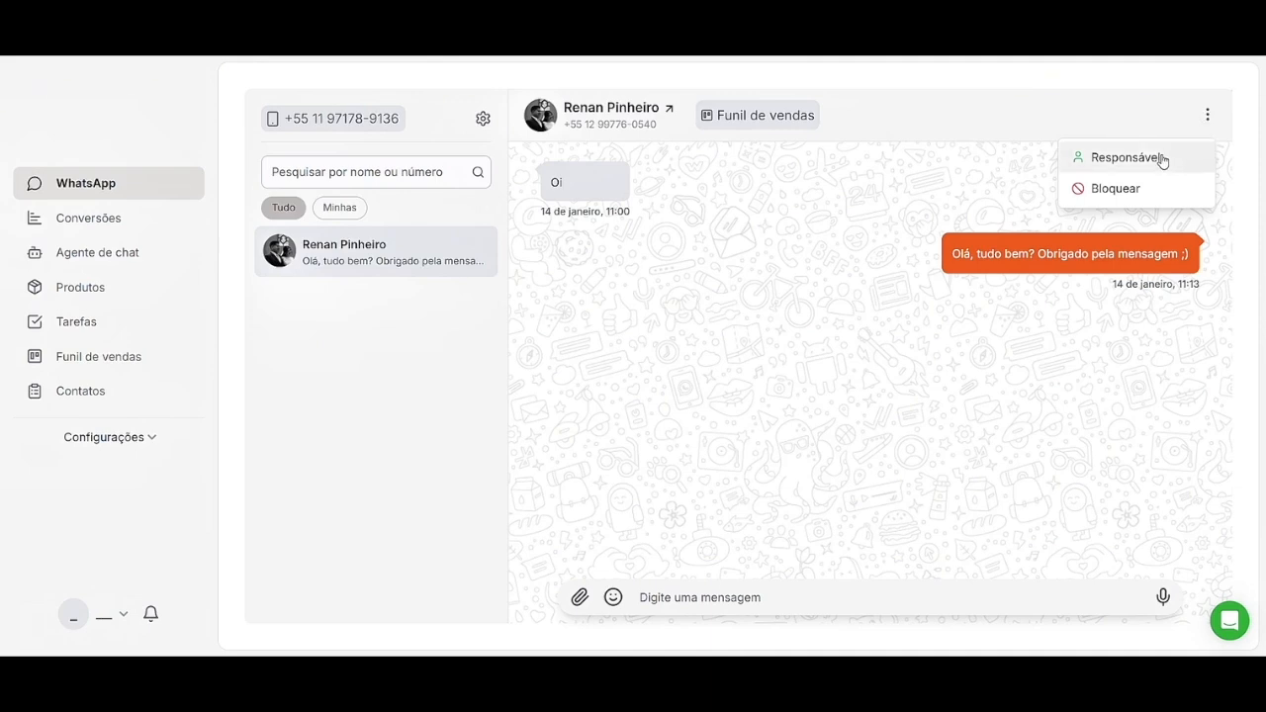
click(1206, 116)
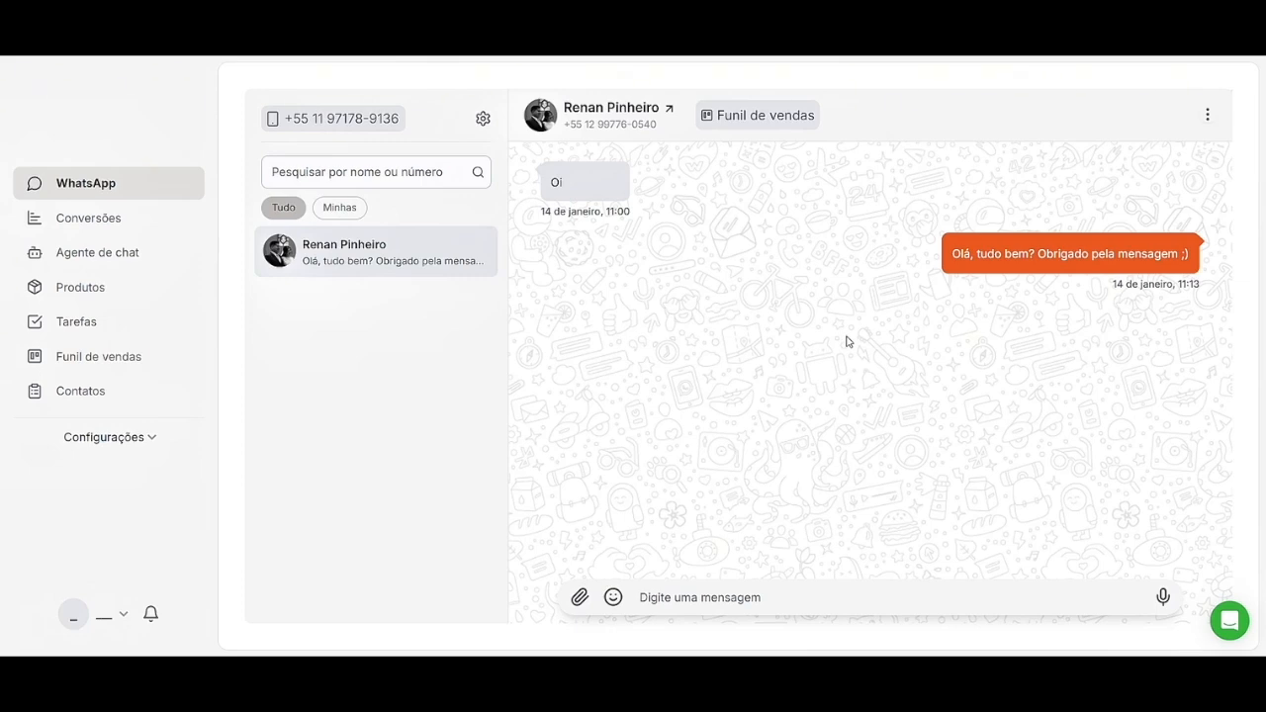
Open a new assignment queue, check its user group choices and go to the user group management.
click(483, 119)
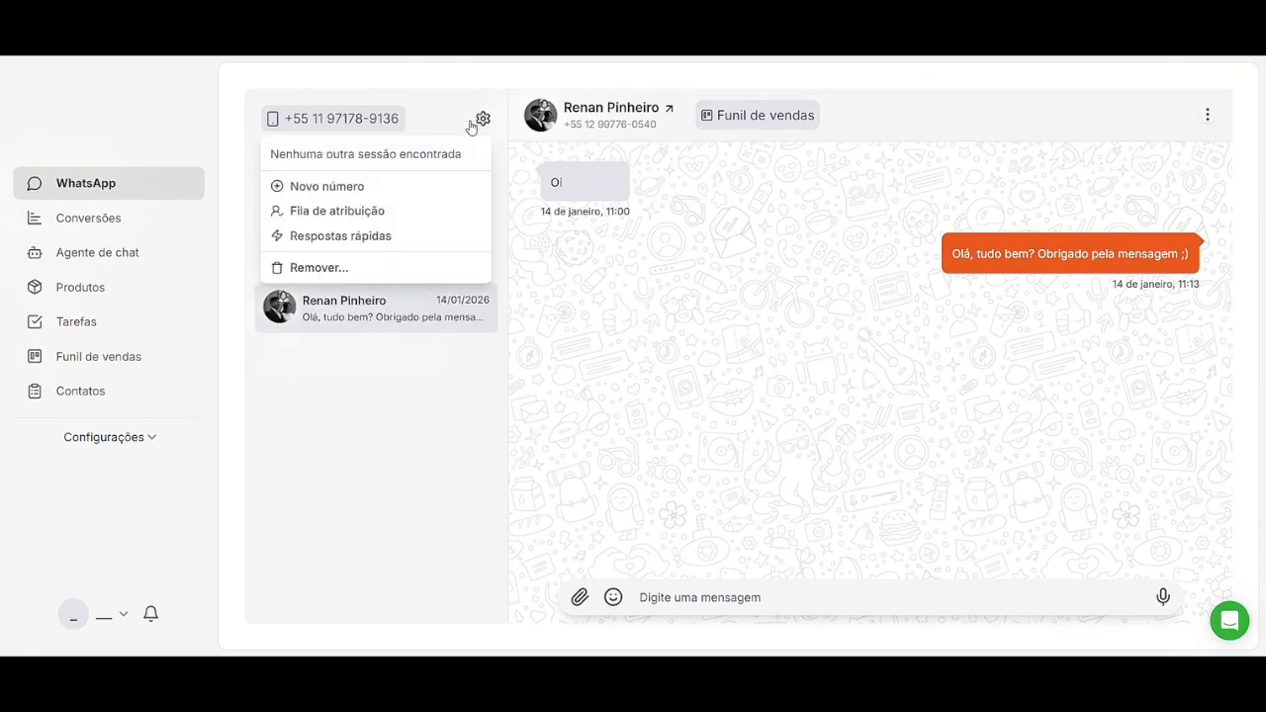
click(373, 214)
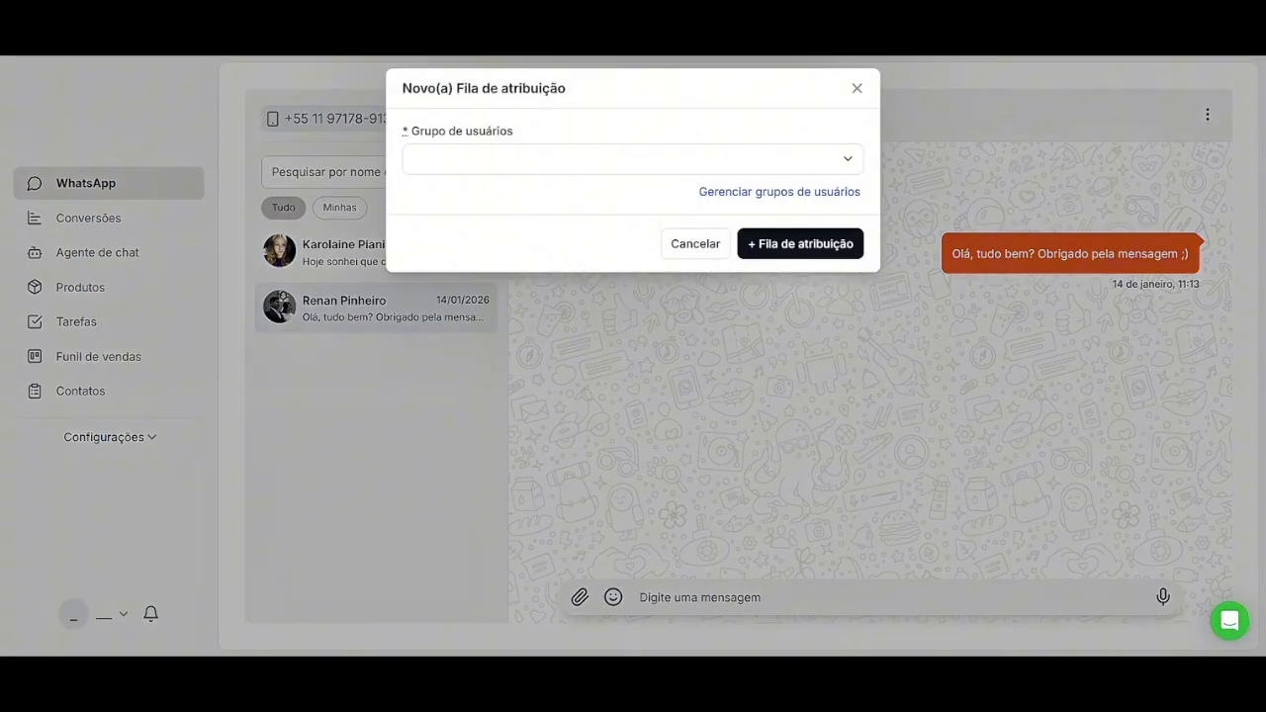
click(544, 167)
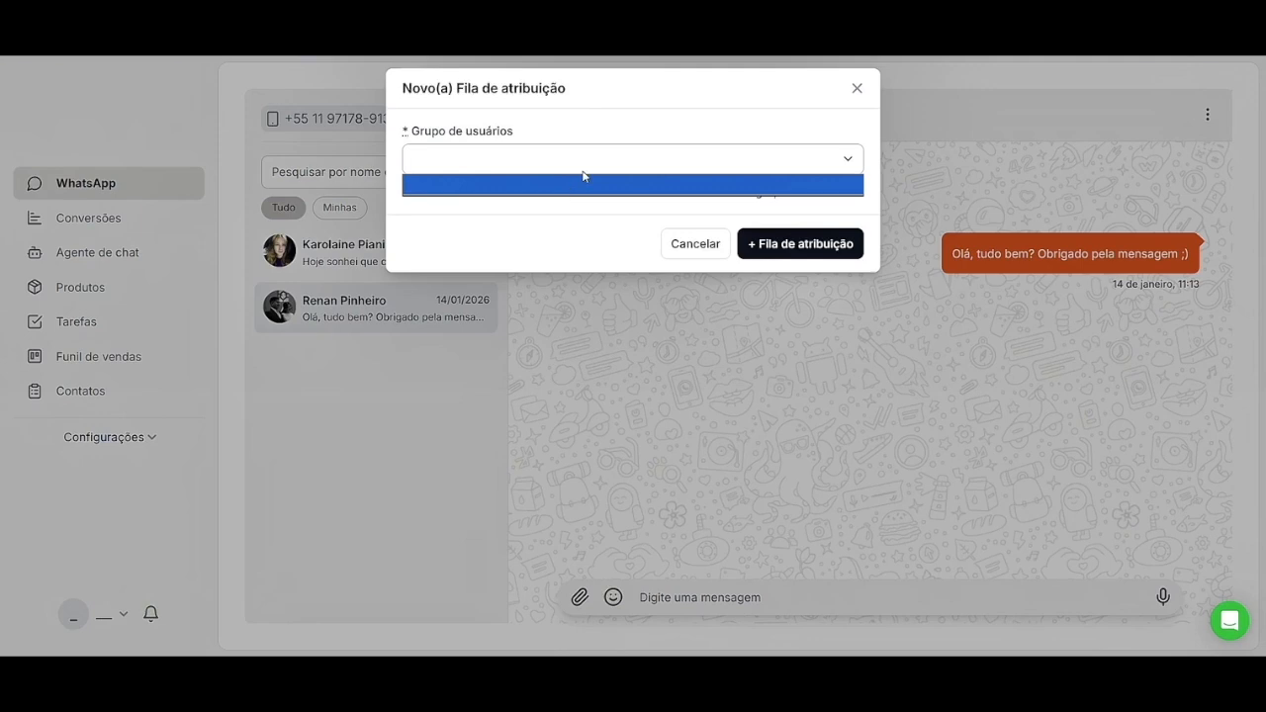
click(613, 165)
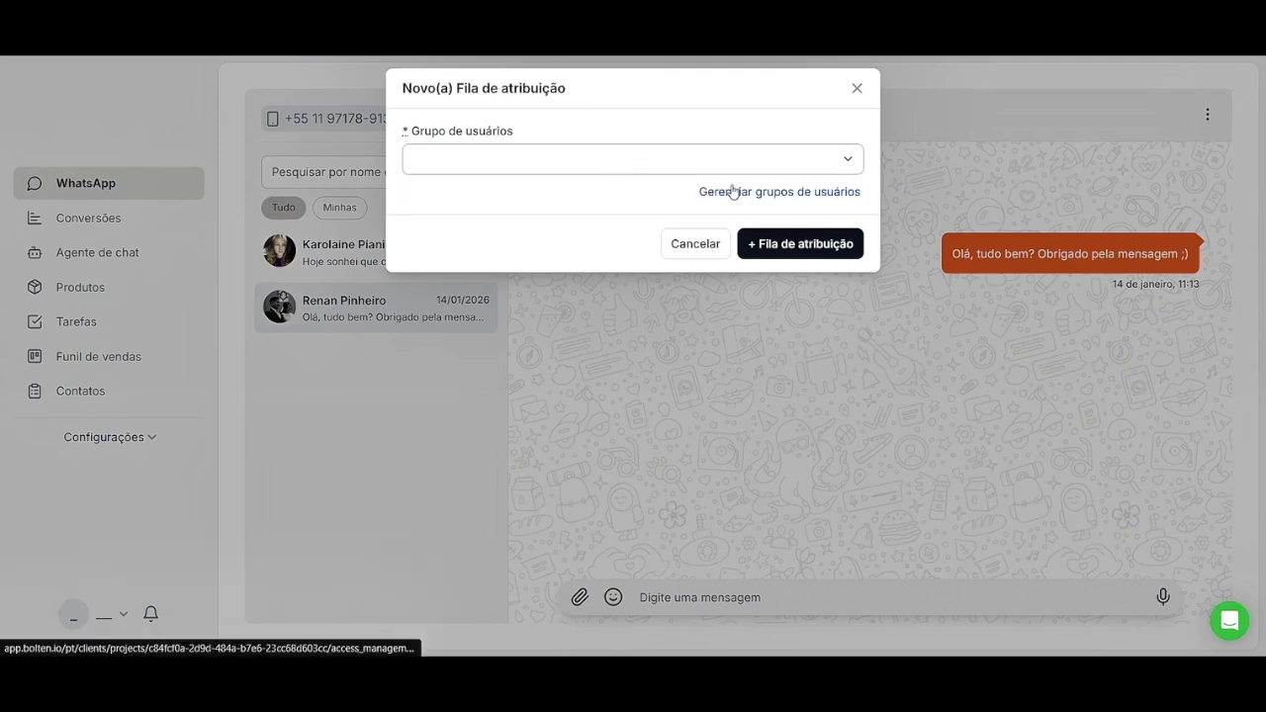
click(828, 191)
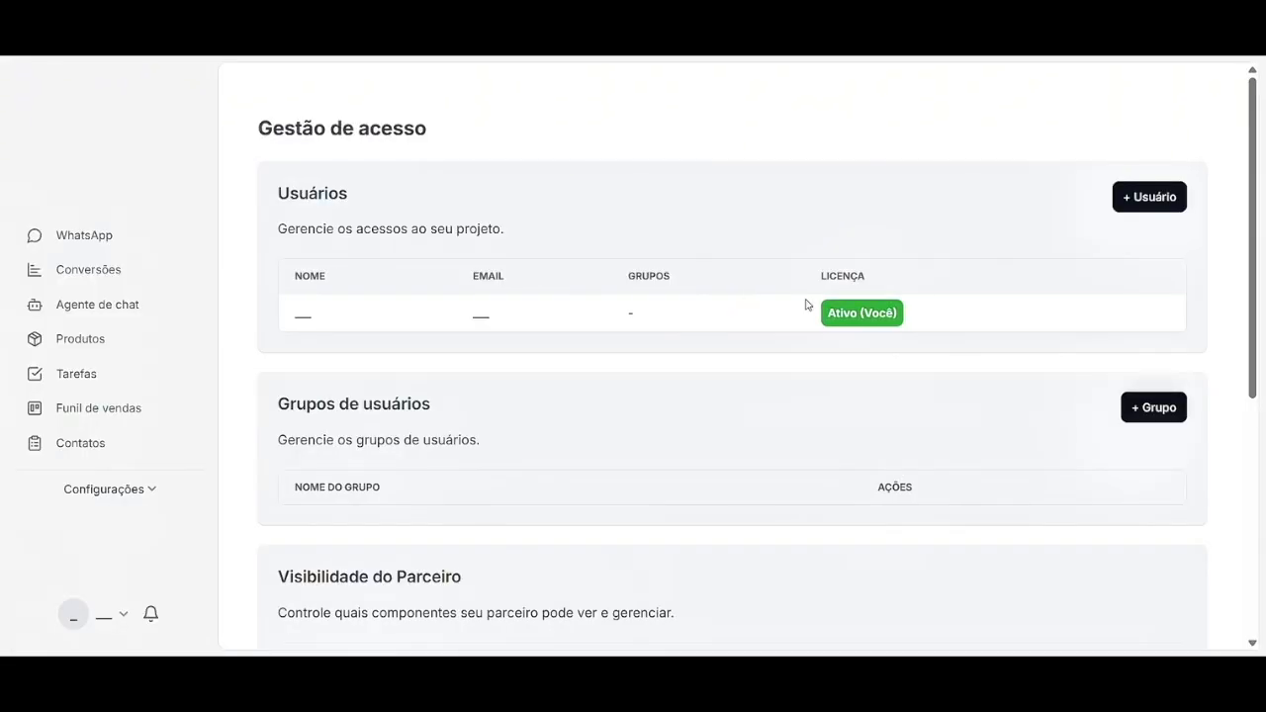
Examine the users and user groups sections of Gestão de acesso and return to the WhatsApp conversations.
scroll(644, 336, down, 1)
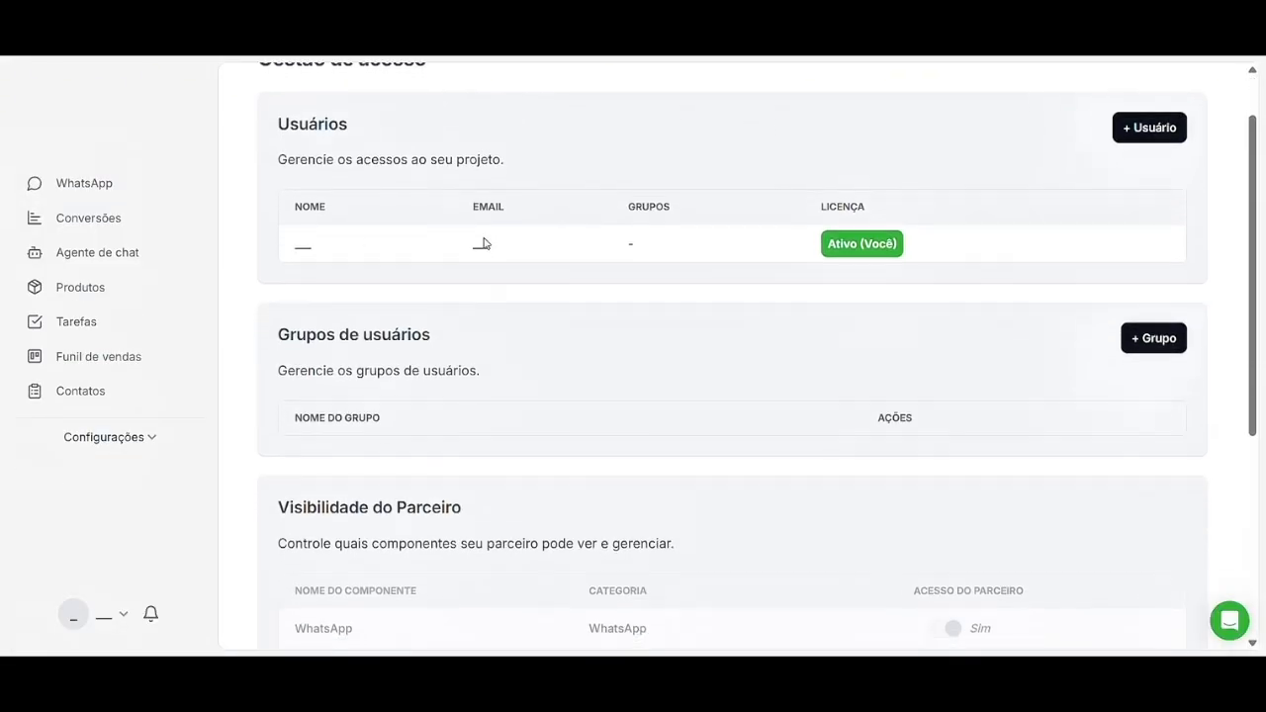
scroll(524, 253, up, 2)
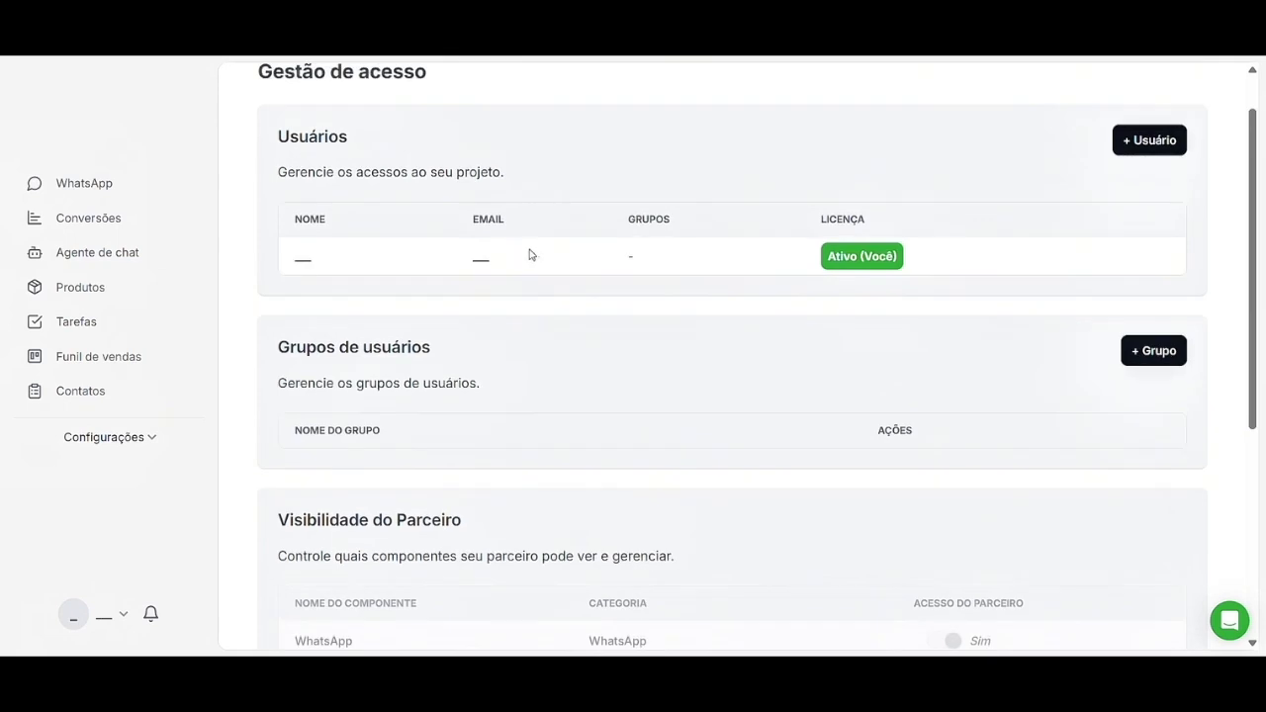
scroll(572, 254, up, 1)
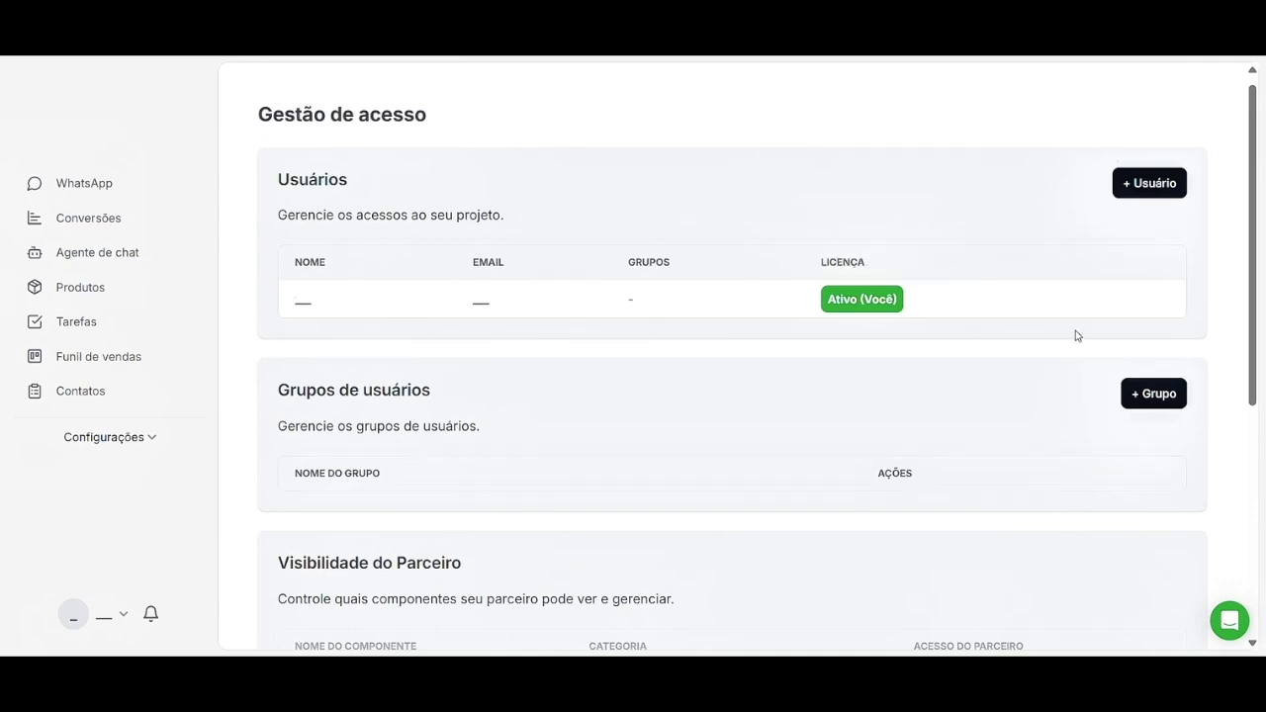
scroll(1074, 334, down, 1)
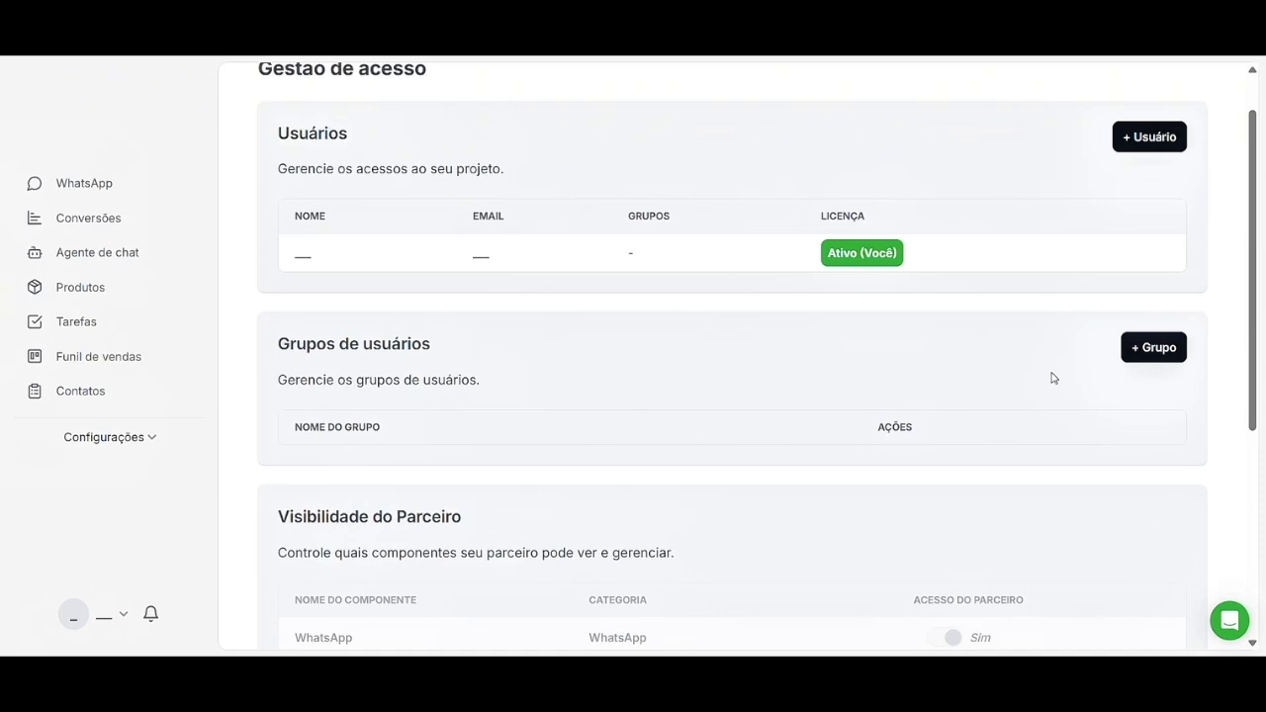
click(152, 196)
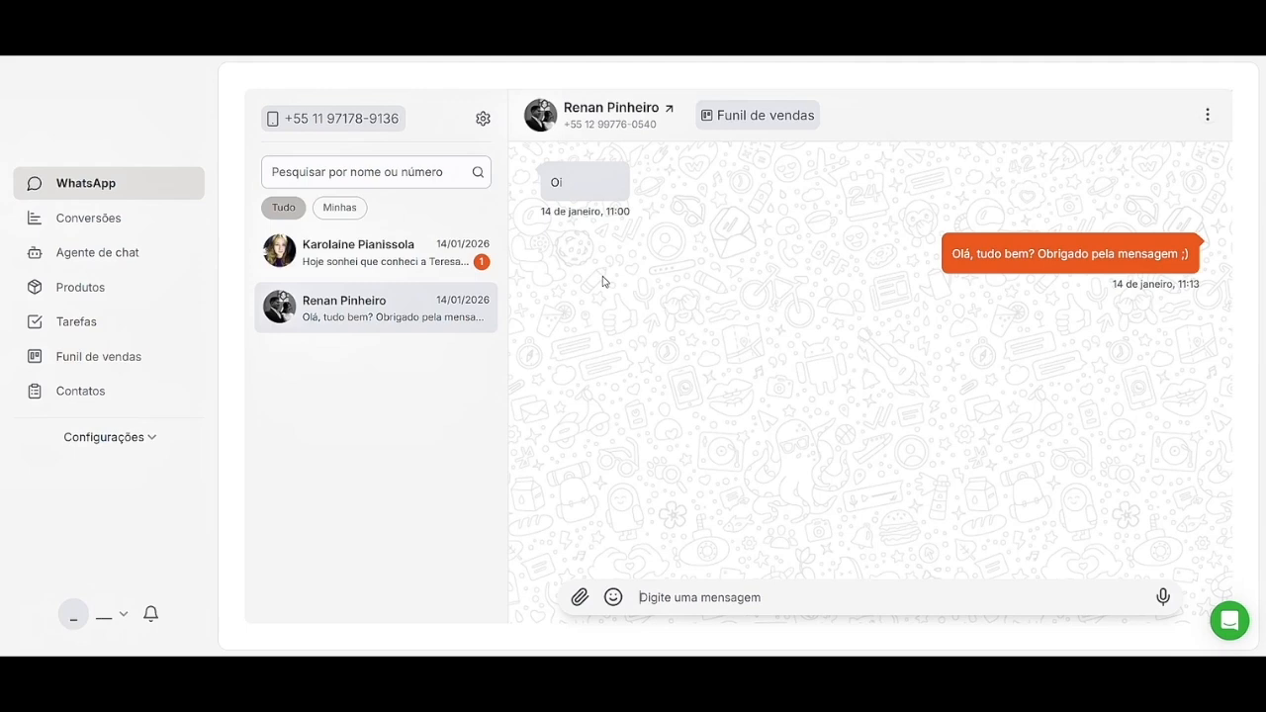
Start a new quick reply and delete the saved autofill suggestions of its Atalho field.
click(483, 119)
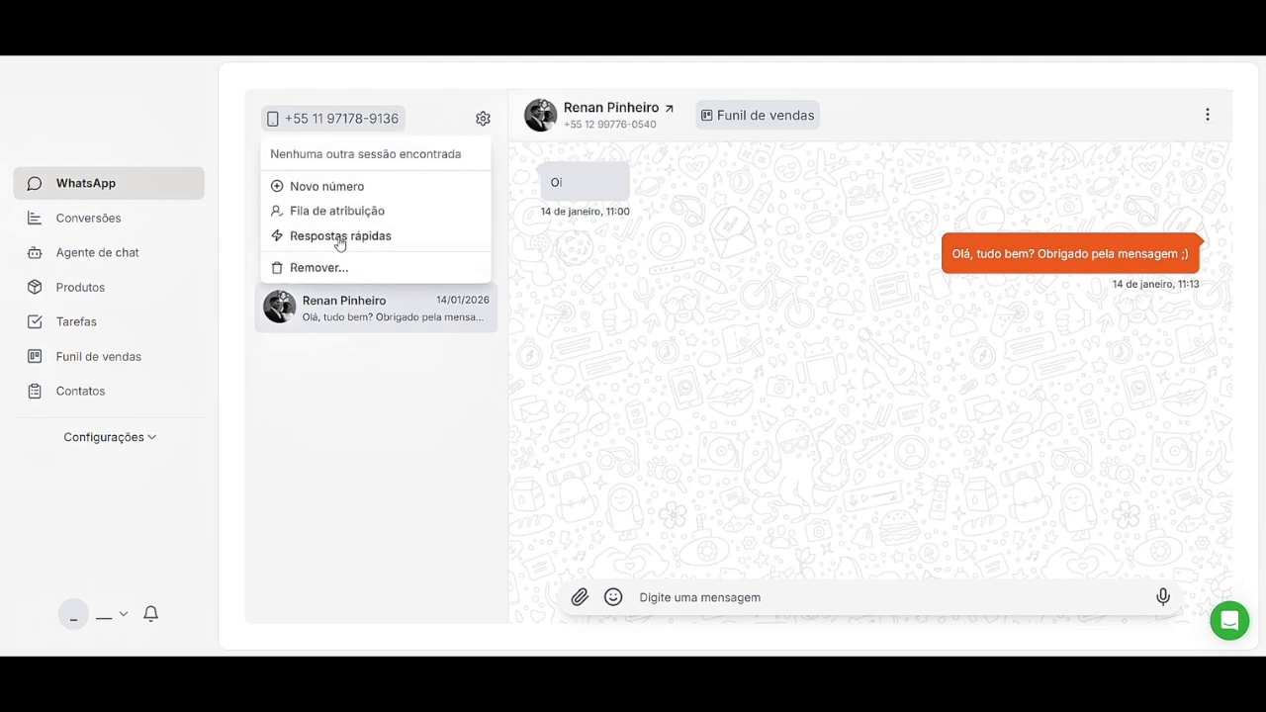
click(339, 245)
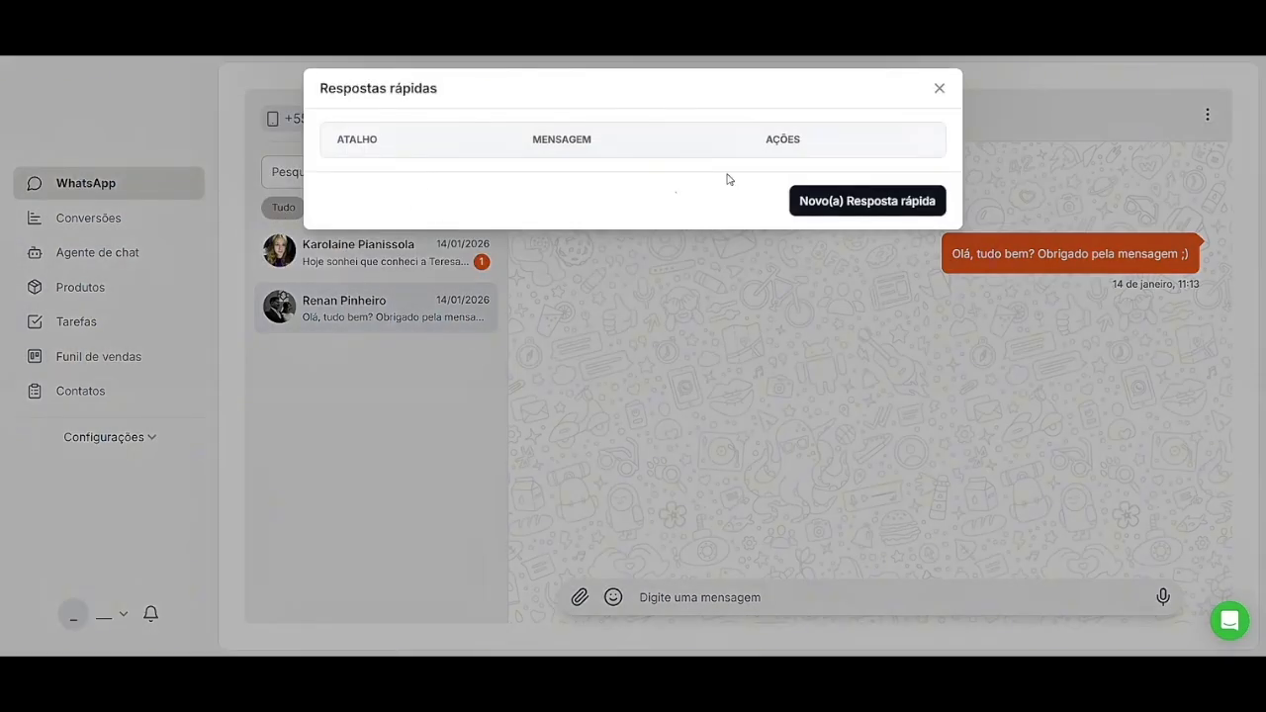
click(839, 203)
click(425, 161)
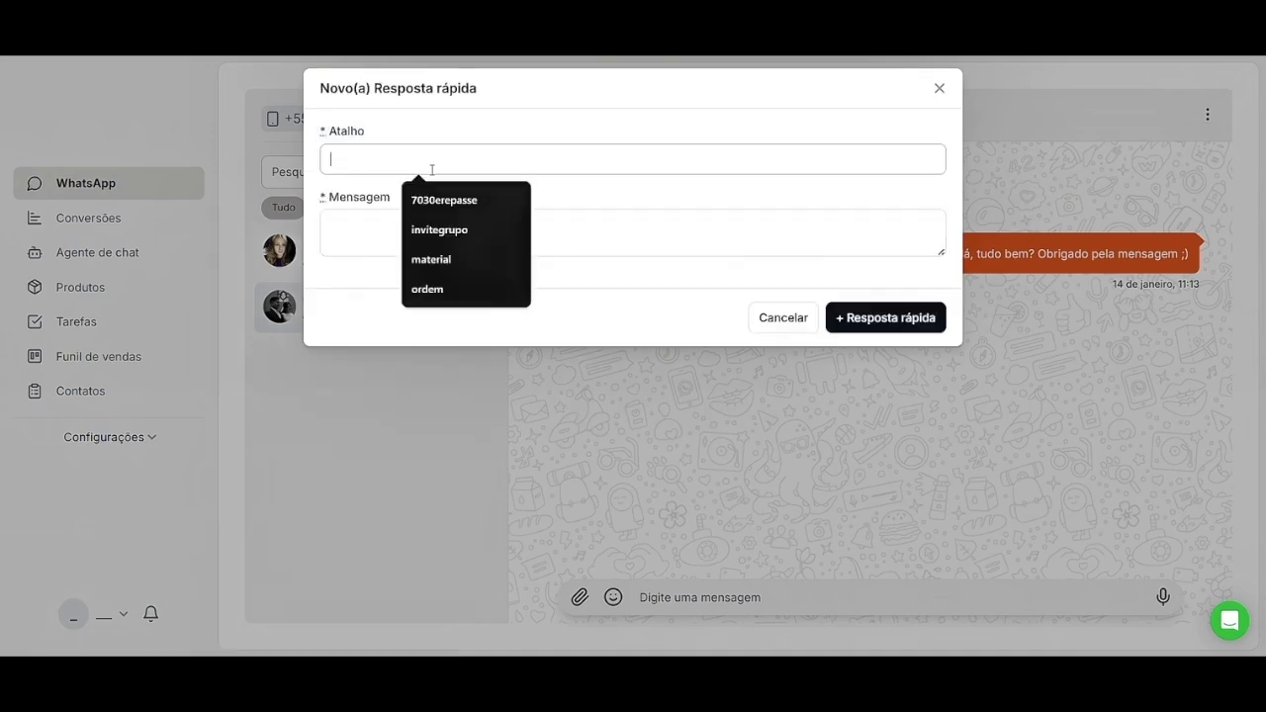
key(shift+Delete)
key(shift+Delete)
key(shift+Delete)
key(shift+Delete)
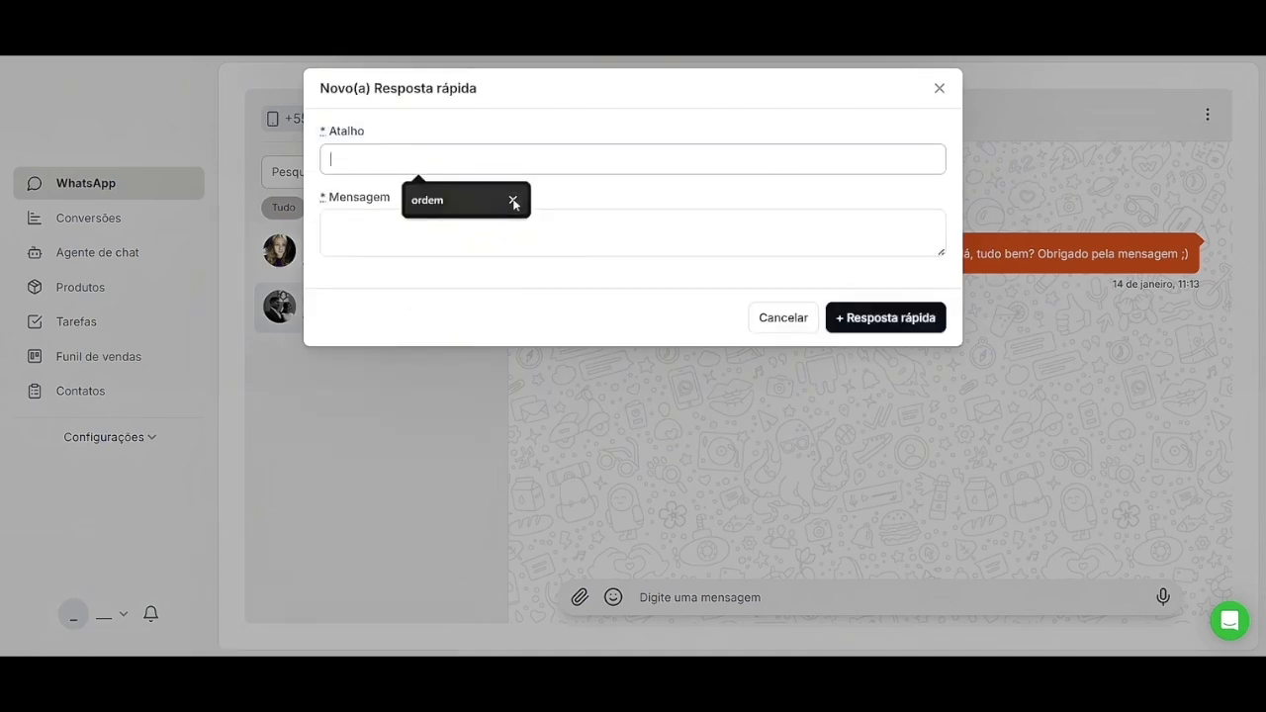
Try to save a quick reply with the shortcut "Saudação" and the message "Olá! Tudo bem? Como posso te ajudar, hoje?".
text(OI)
key(BackSpace)
key(BackSpace)
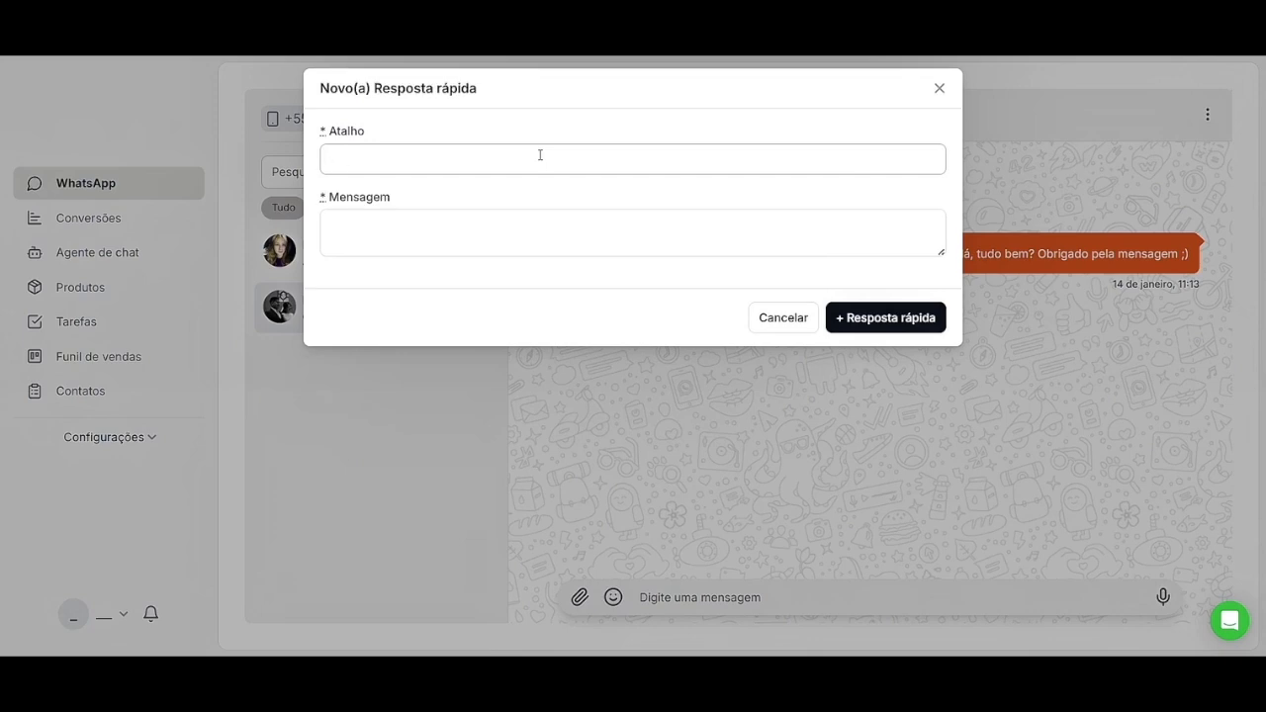
text(Saudação)
click(427, 236)
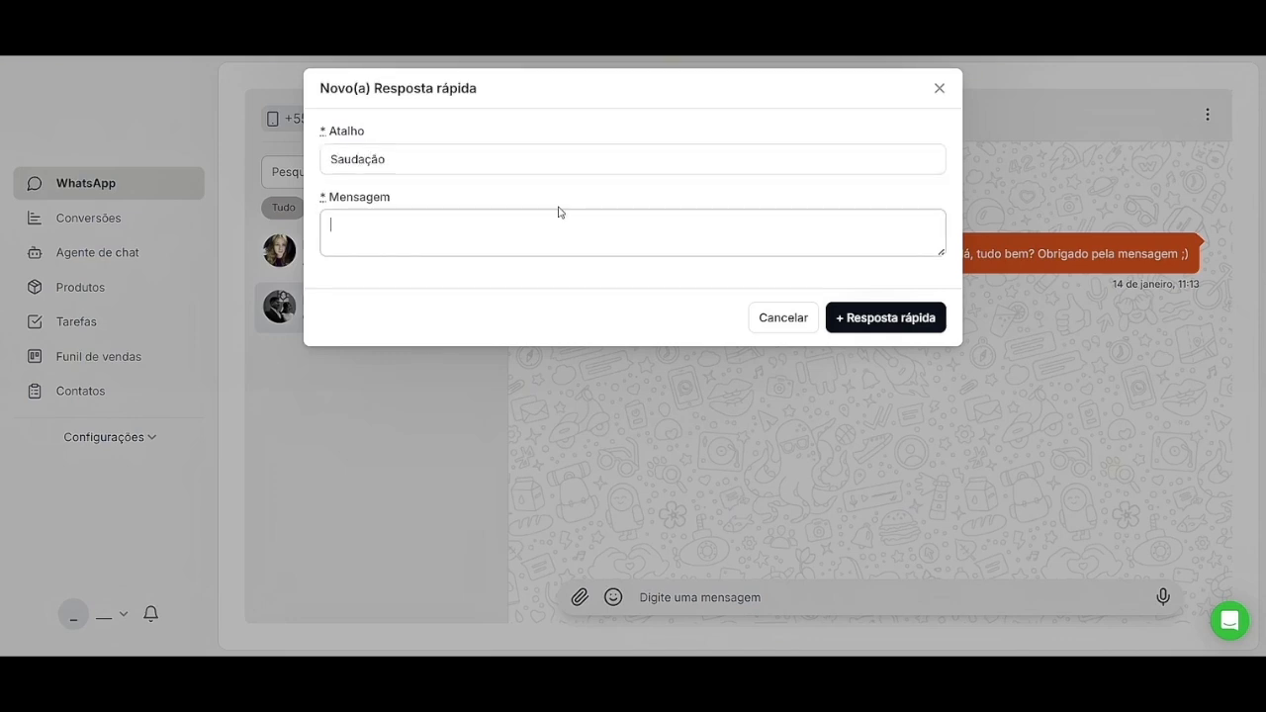
text(Olá! Tudo bem? Como posso te ajudar, hoje?)
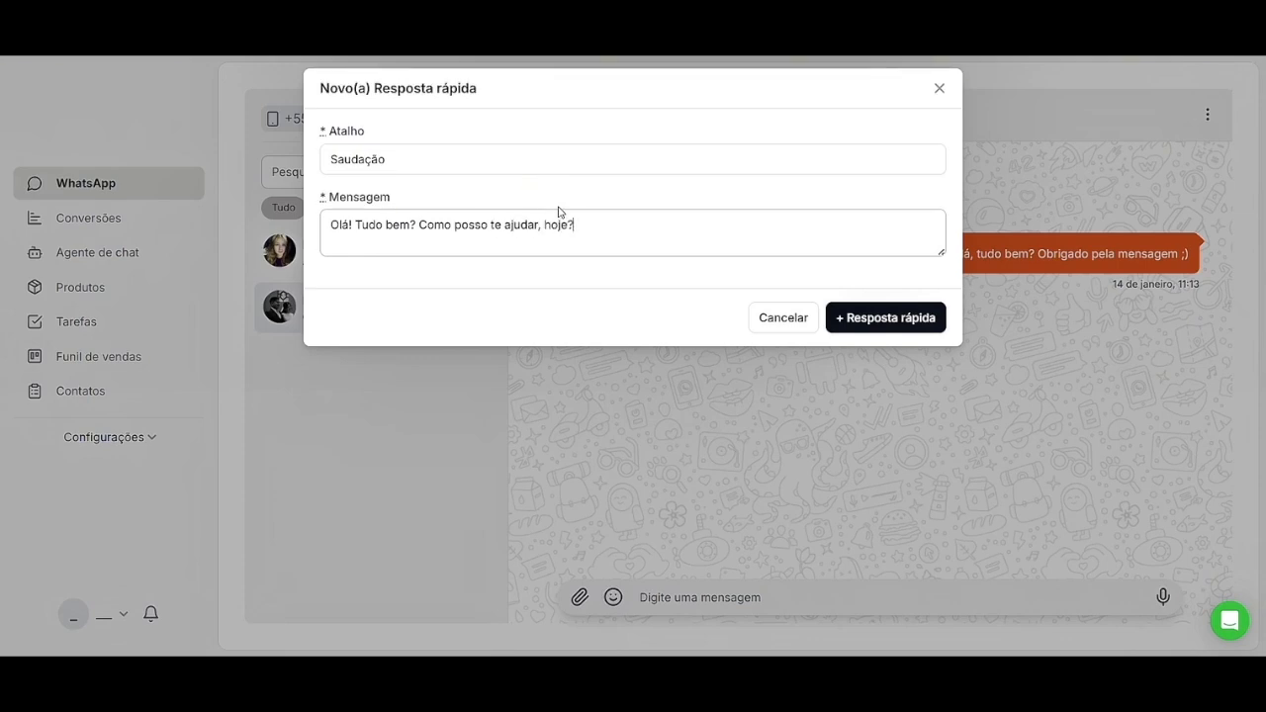
click(904, 320)
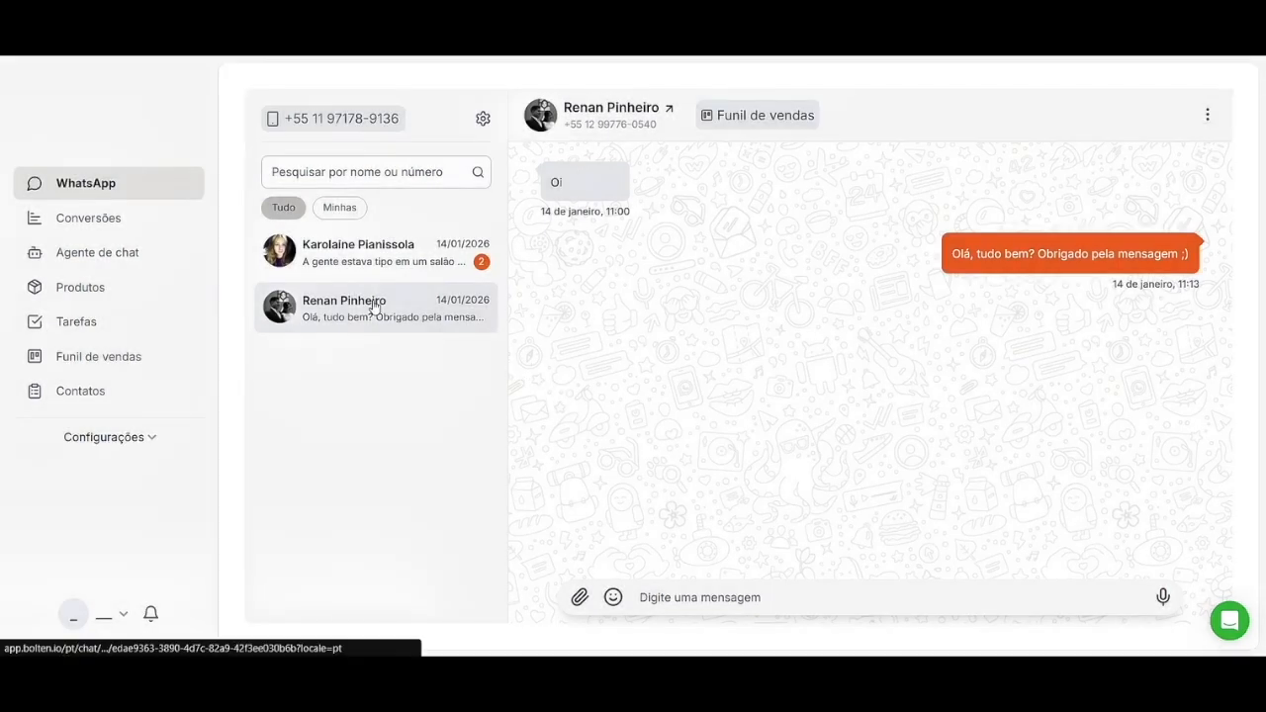
Reopen the quick replies list and start a new reply with "Saudação" as its Atalho.
click(484, 120)
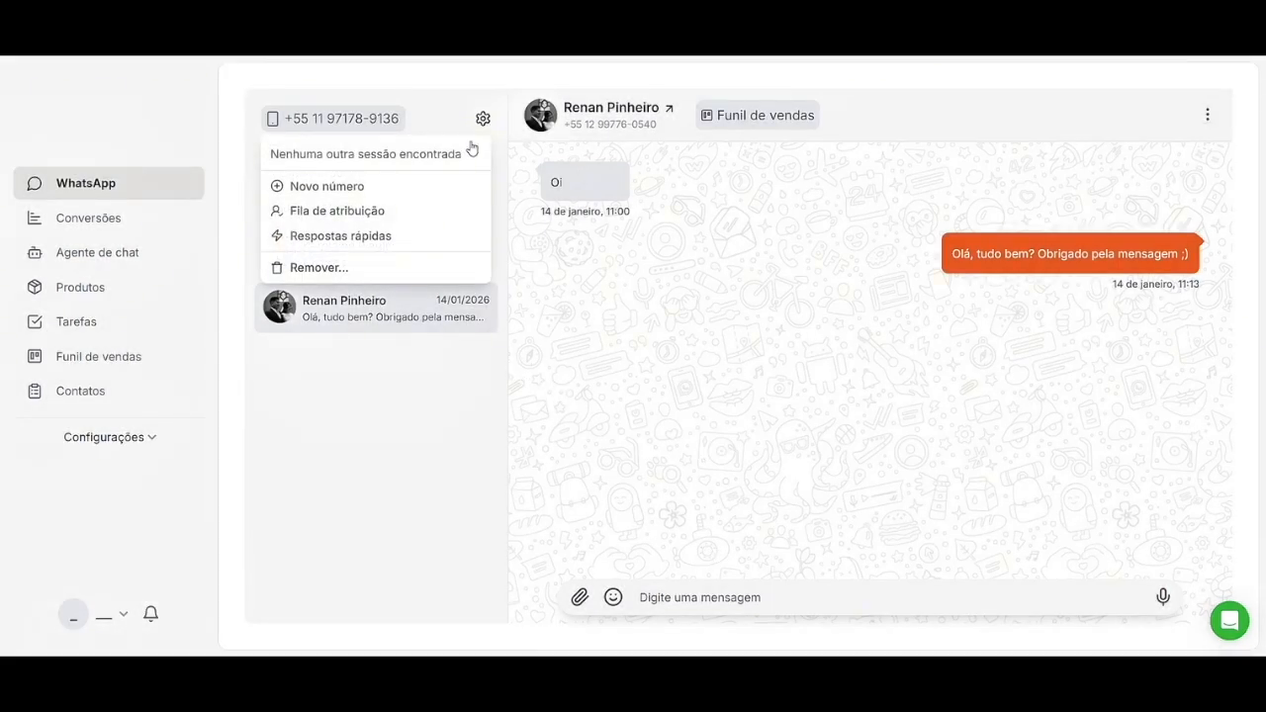
click(352, 237)
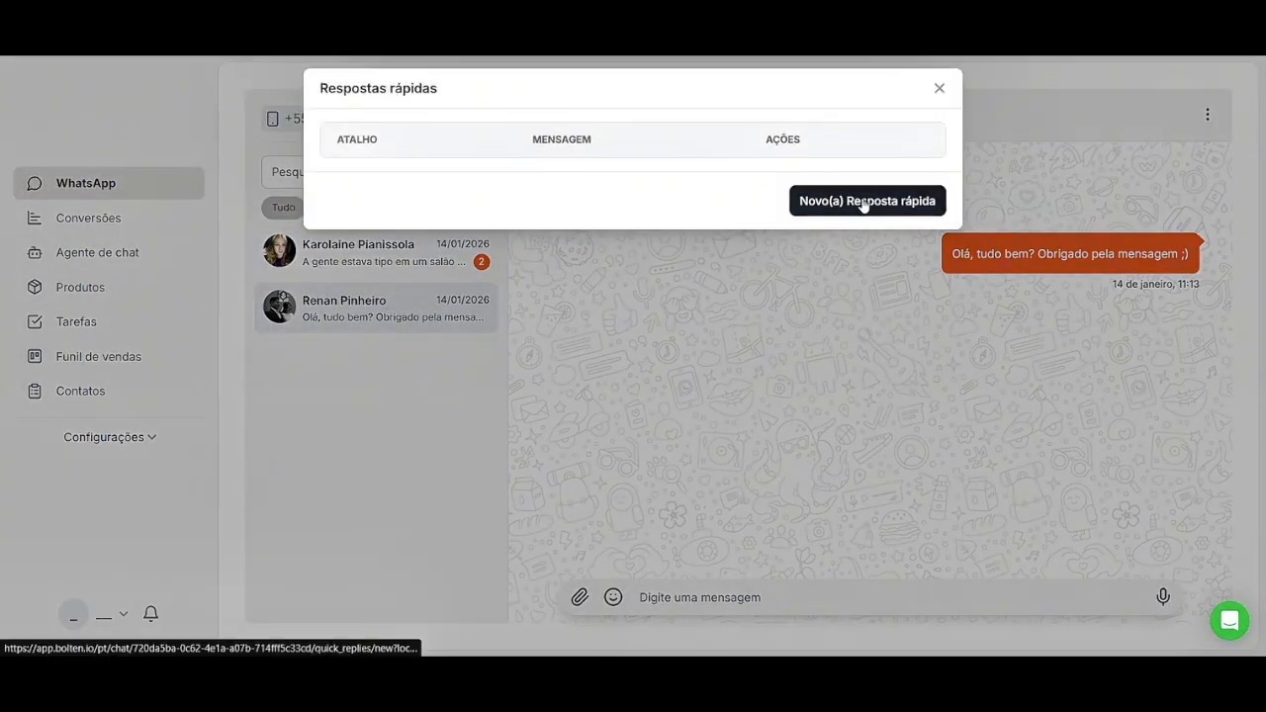
click(863, 203)
click(521, 157)
text(S)
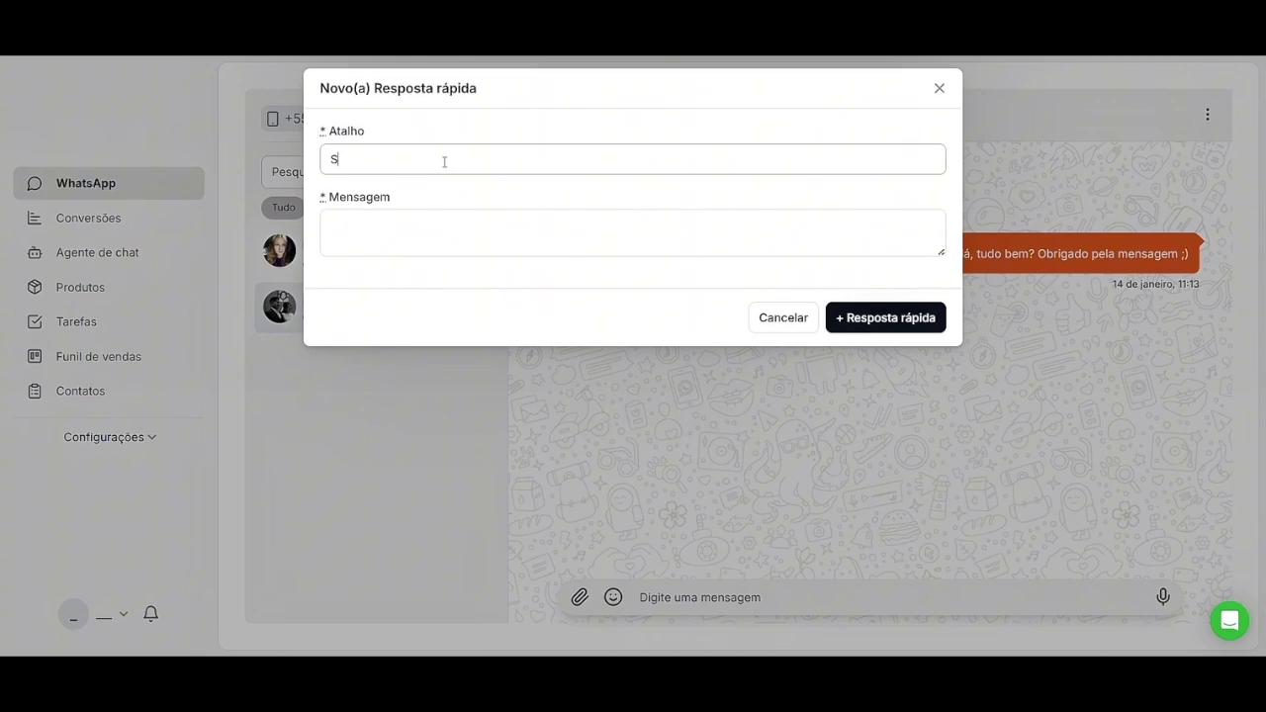
text(AUDA)
key(BackSpace)
key(BackSpace)
key(BackSpace)
key(BackSpace)
text(audação)
Enter "Olá! Tudo bem? Como posso te ajudar, hoje?" as the quick reply's Mensagem and save it.
click(531, 255)
text(Olá! Tu)
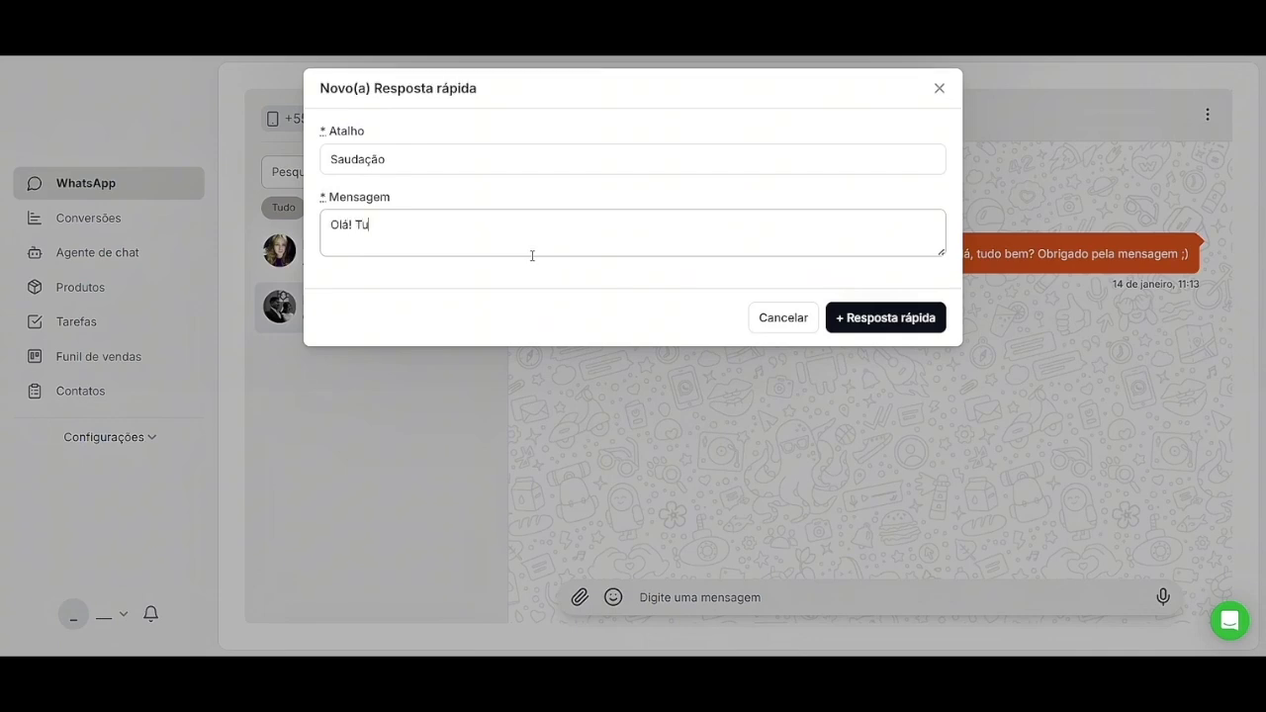
text(do bem? COmo)
key(BackSpace)
key(BackSpace)
key(BackSpace)
key(BackSpace)
text(omo pod)
key(BackSpace)
text(sso t)
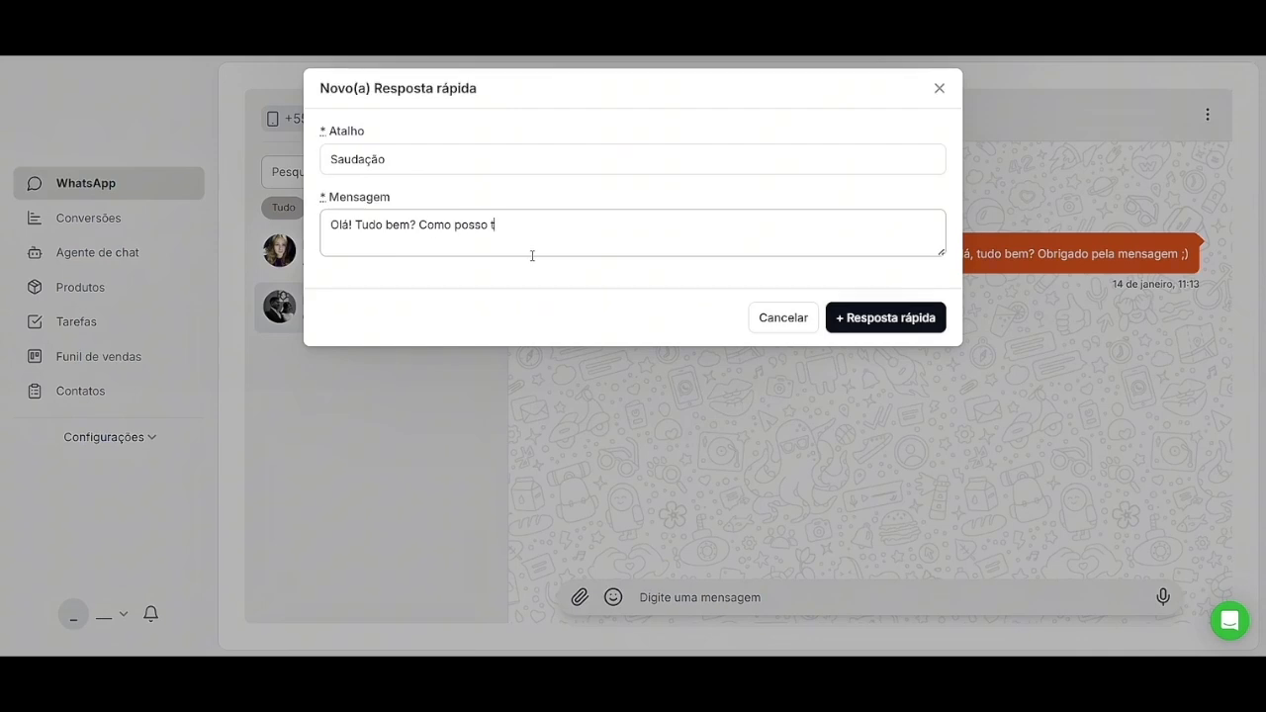
text(e ajudar, hoje?)
click(878, 318)
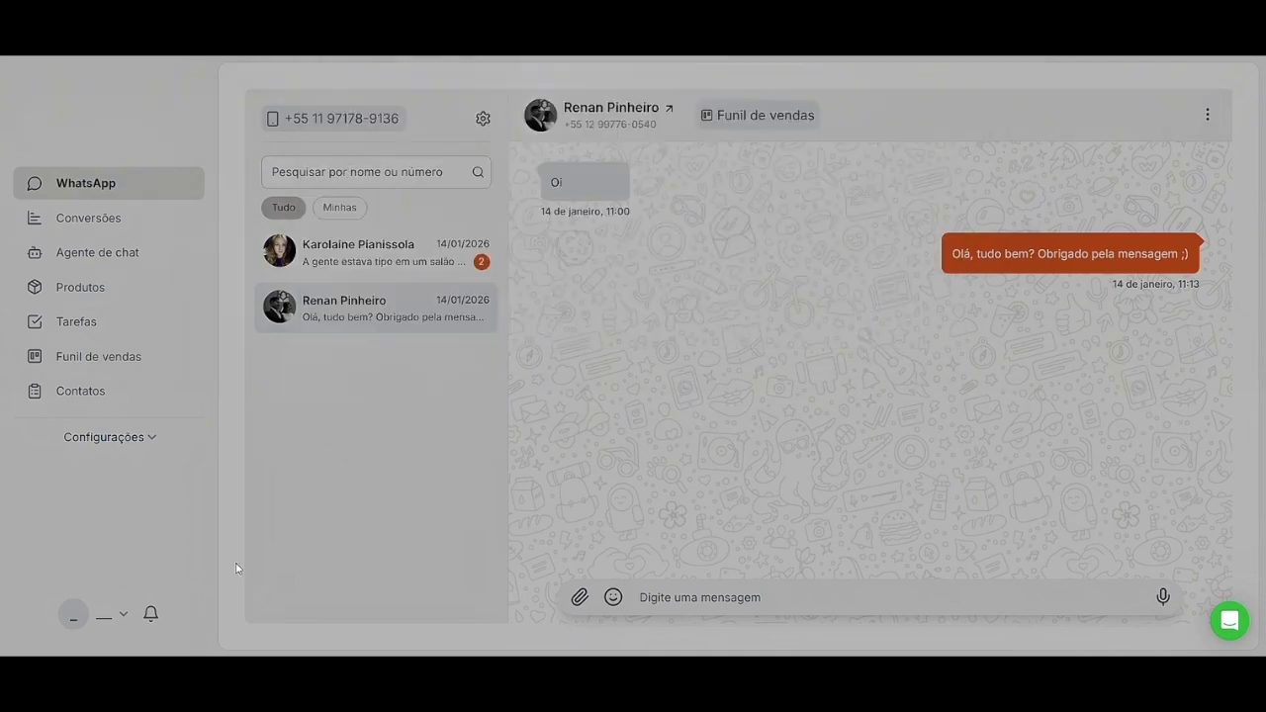
Check whether a slash calls up the quick replies in the conversation's message field, then clear the field.
click(736, 594)
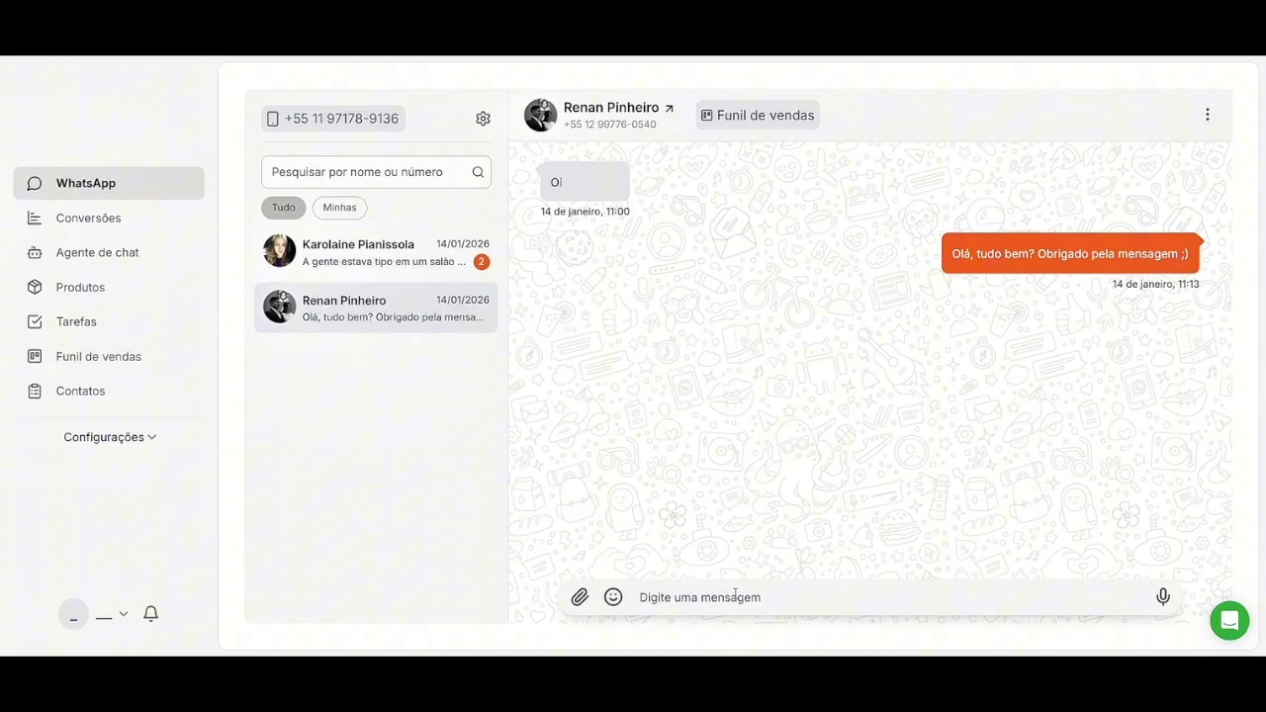
text(/)
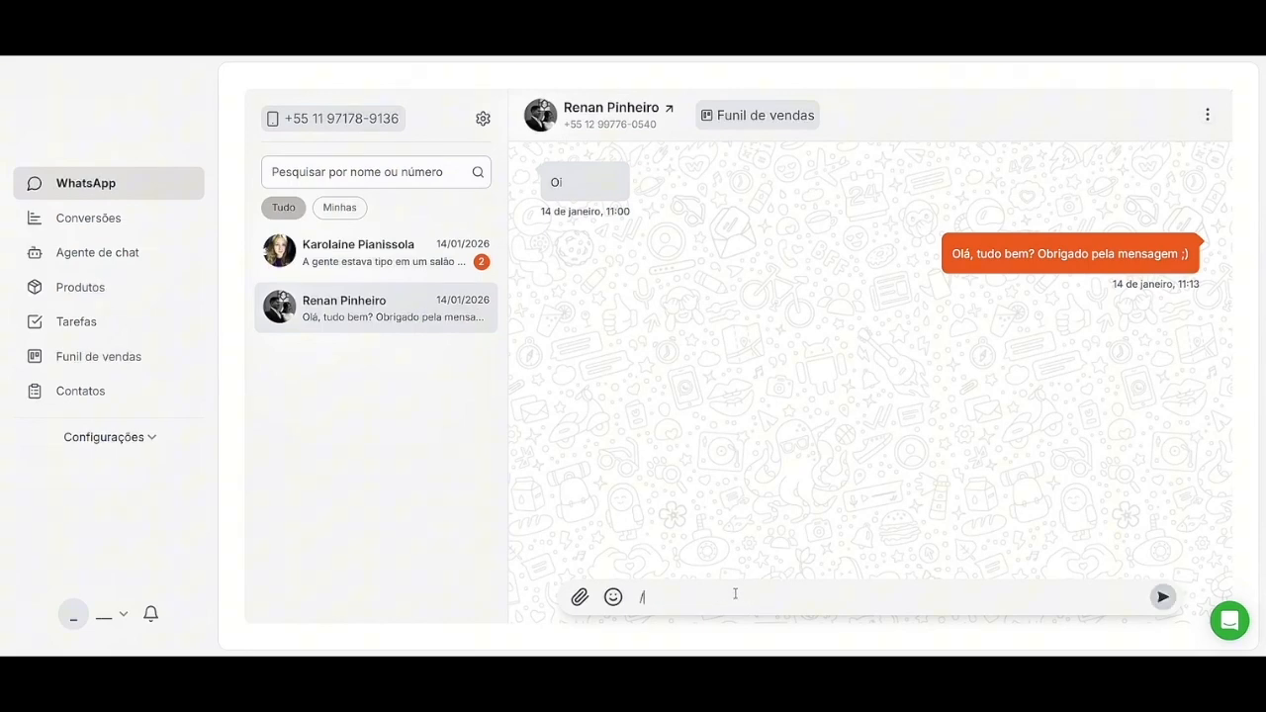
key(BackSpace)
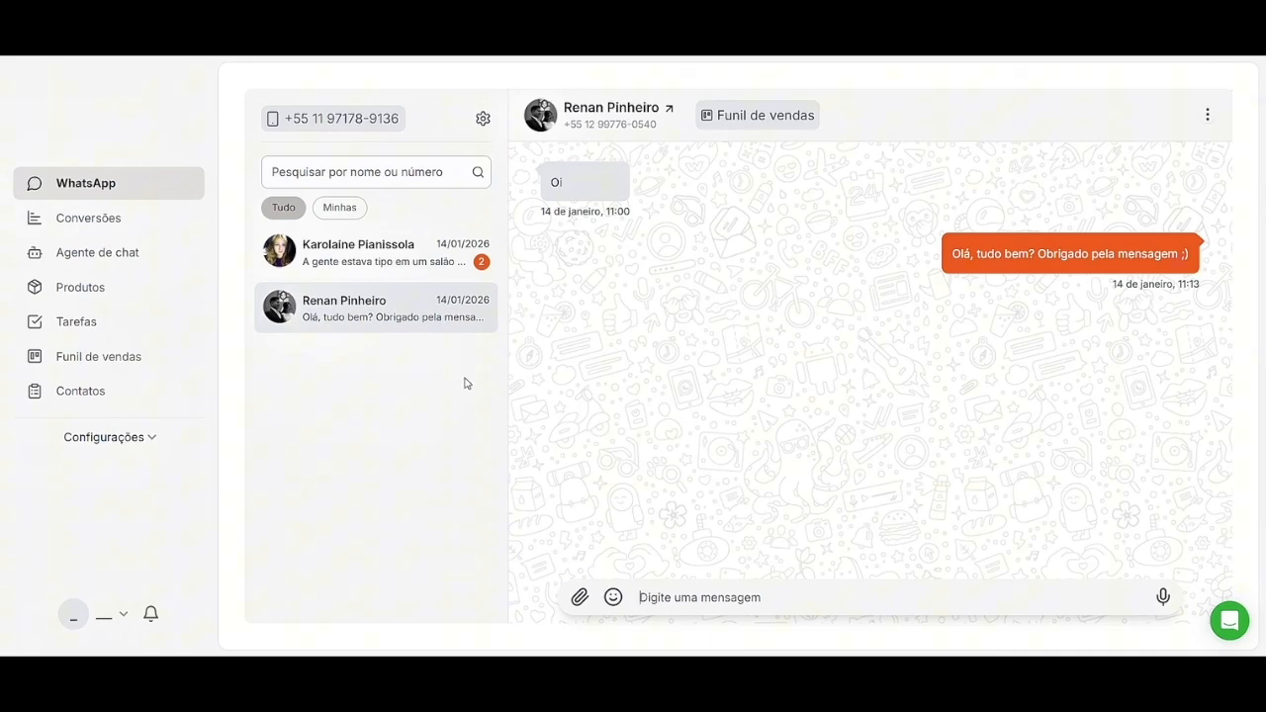
Open the Funil de vendas and examine its stages from Novo contato through Ganho.
click(141, 372)
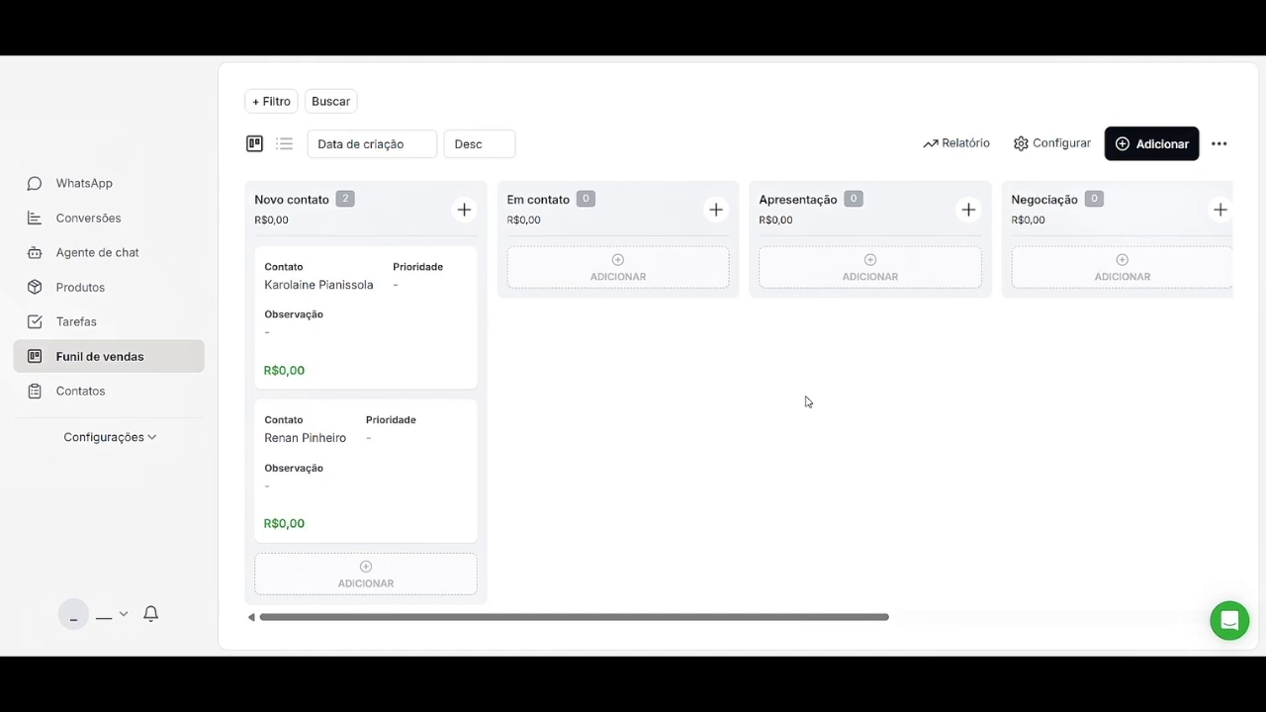
scroll(808, 402, right, 1)
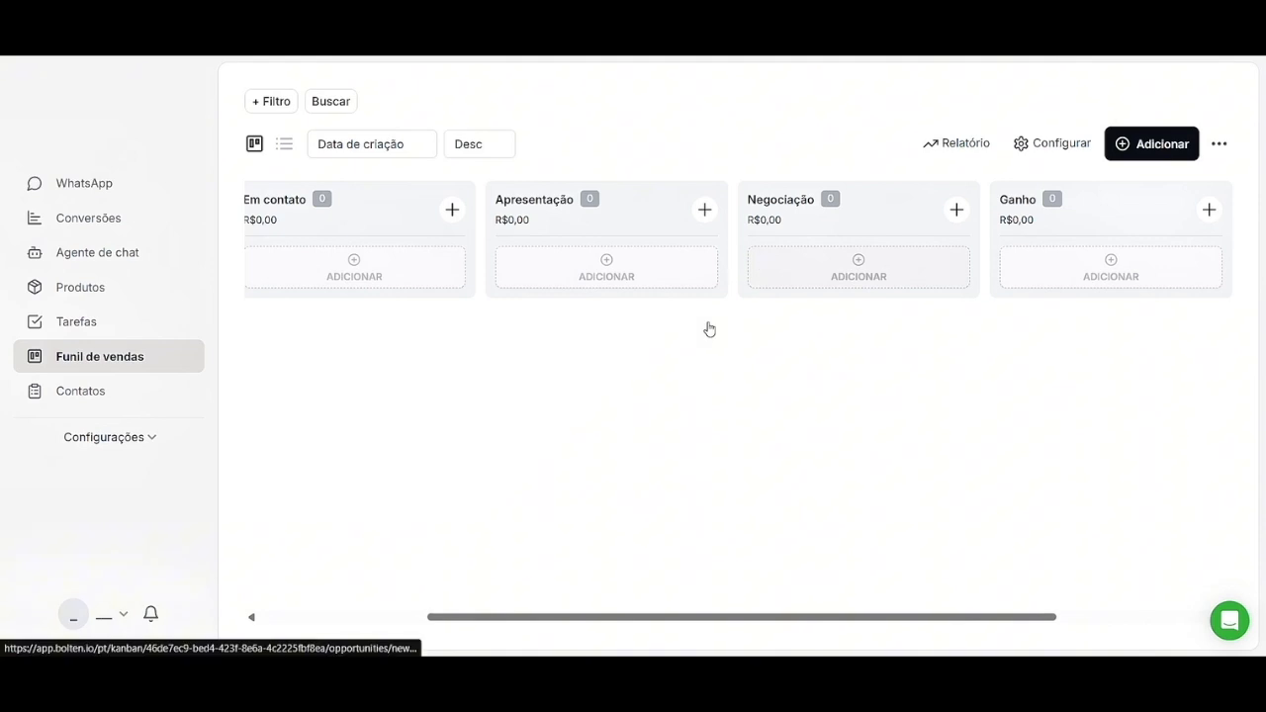
scroll(584, 462, left, 3)
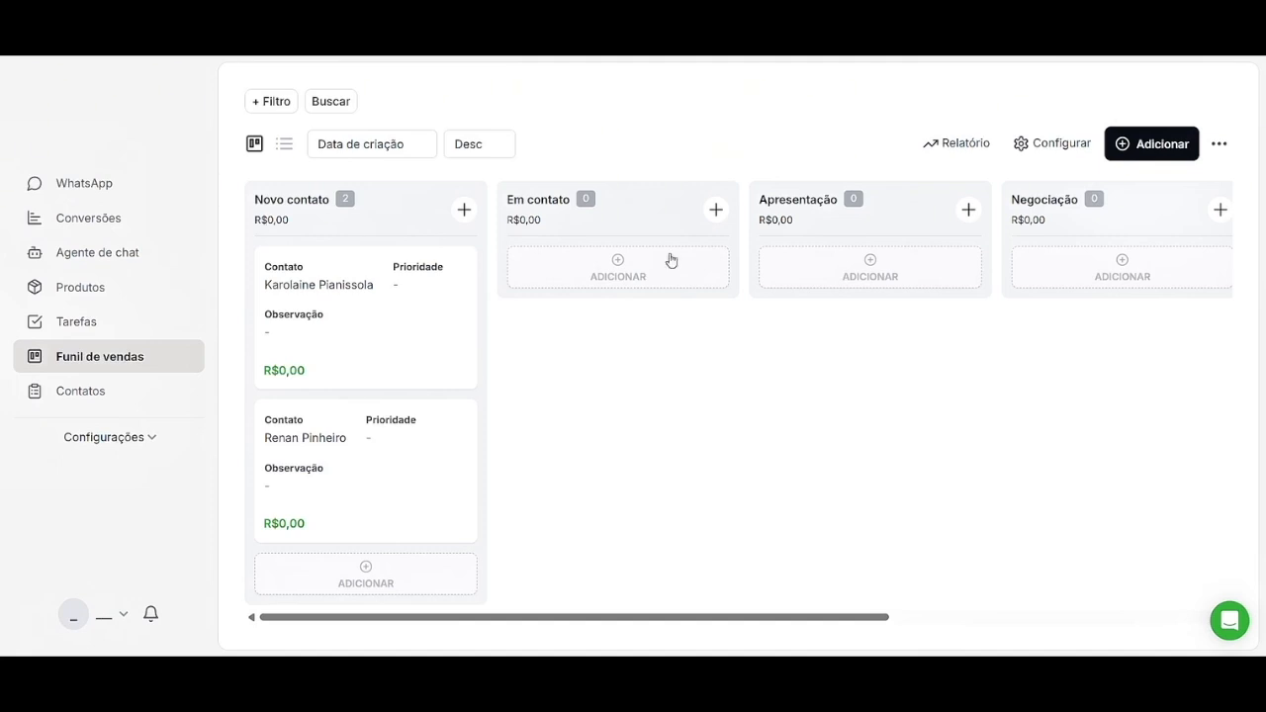
scroll(1048, 335, right, 1)
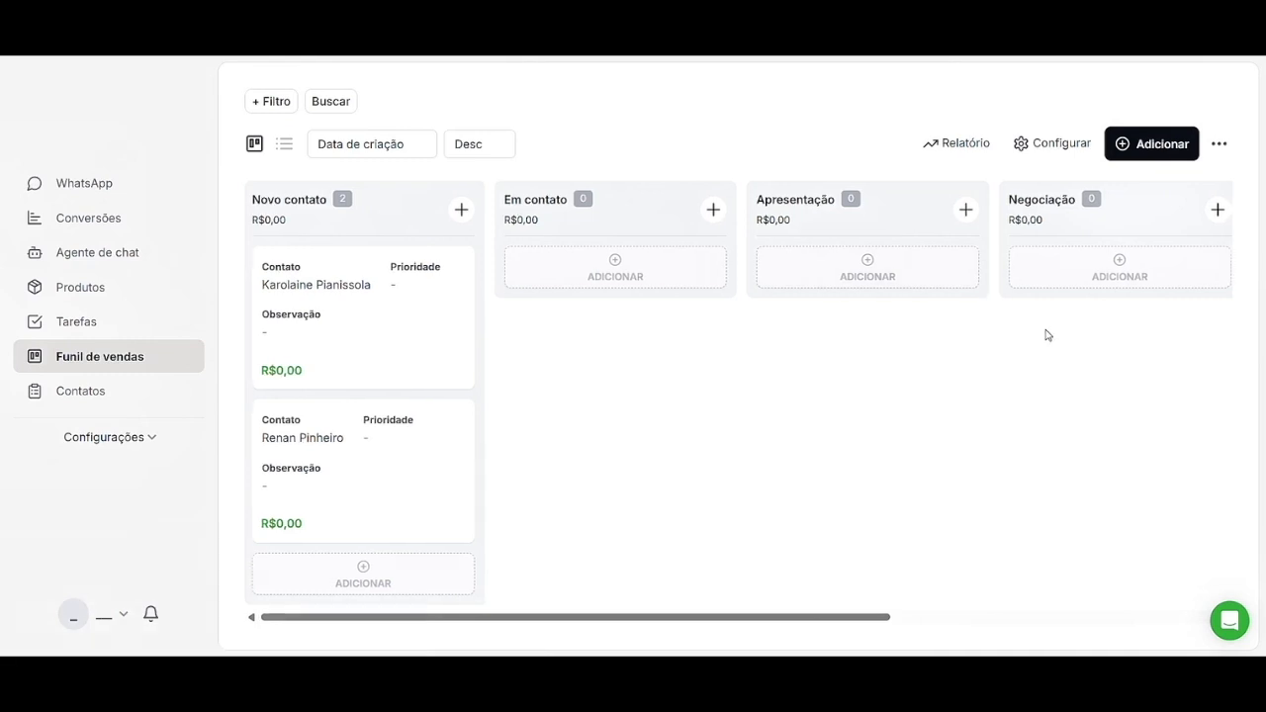
scroll(558, 342, right, 2)
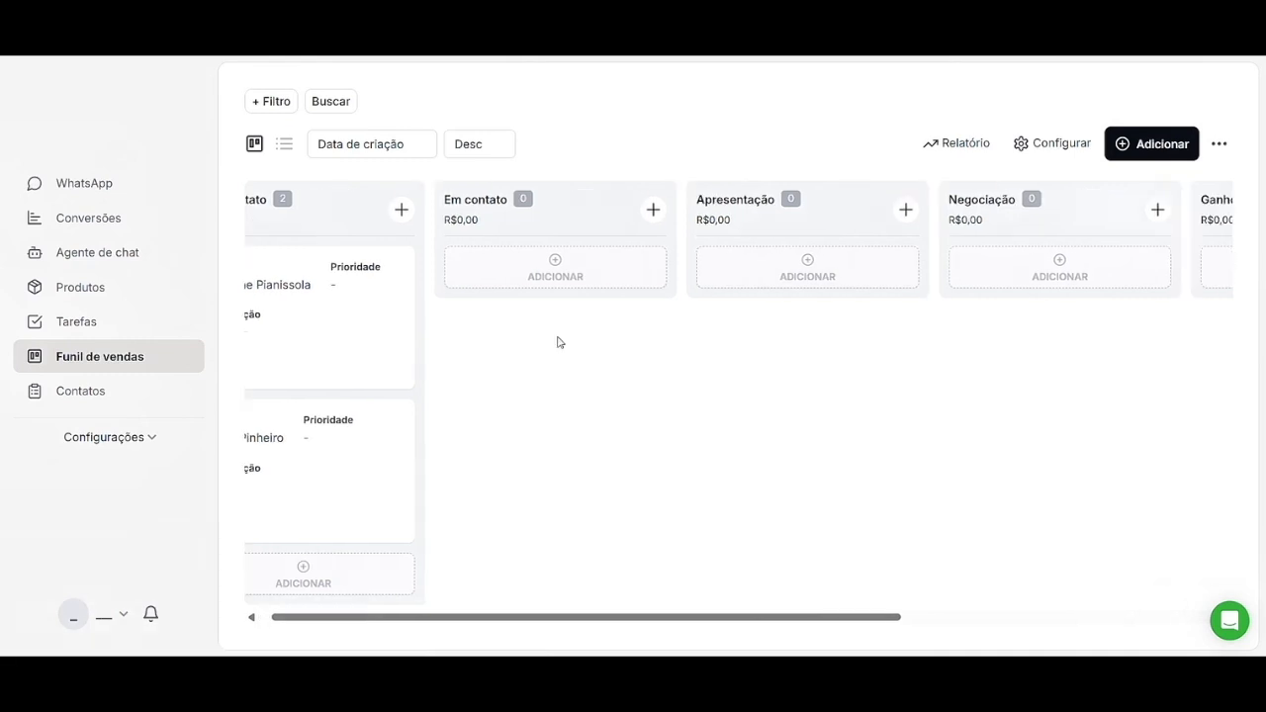
scroll(557, 342, left, 5)
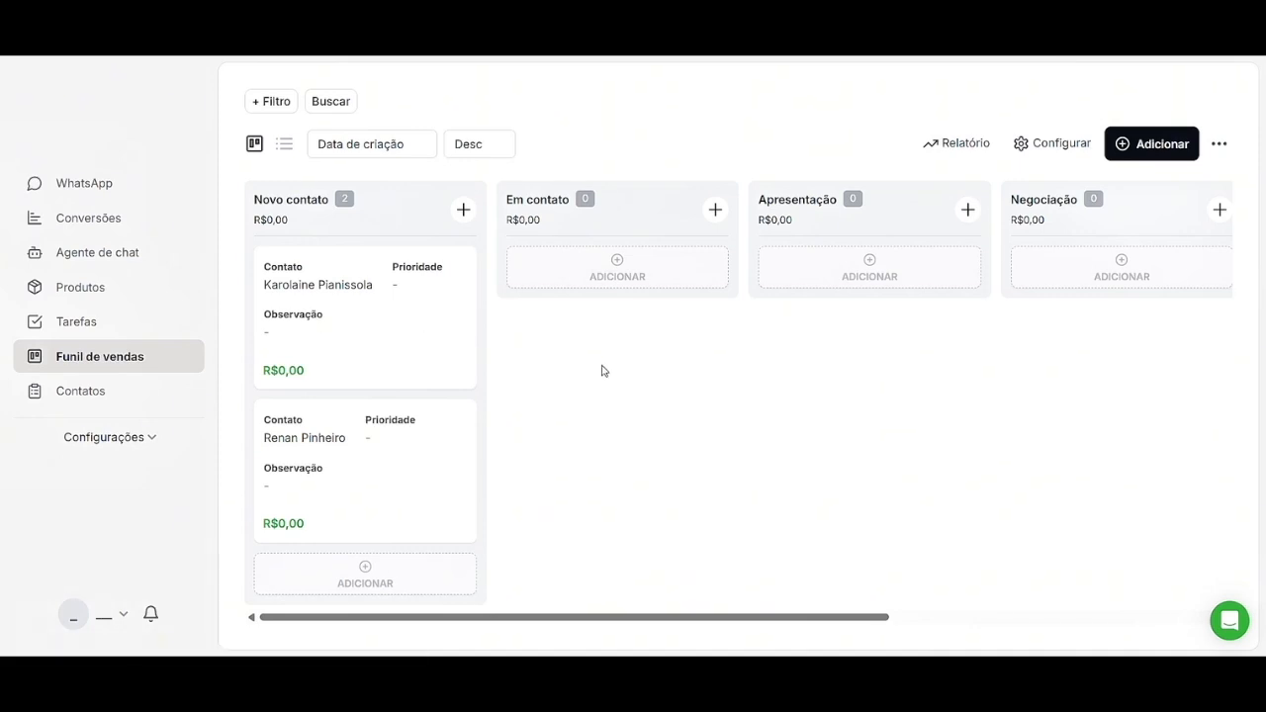
Open the second card in the Novo contato stage and set its Prioridade to Média.
click(355, 441)
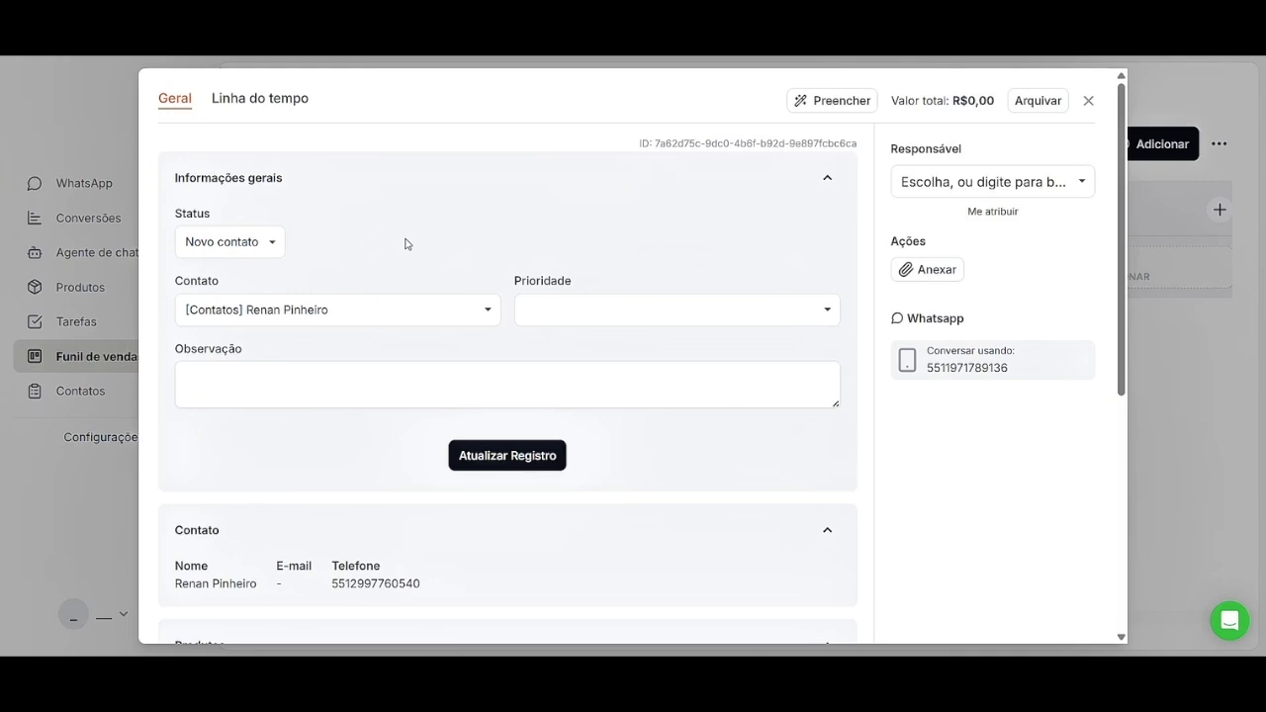
click(648, 311)
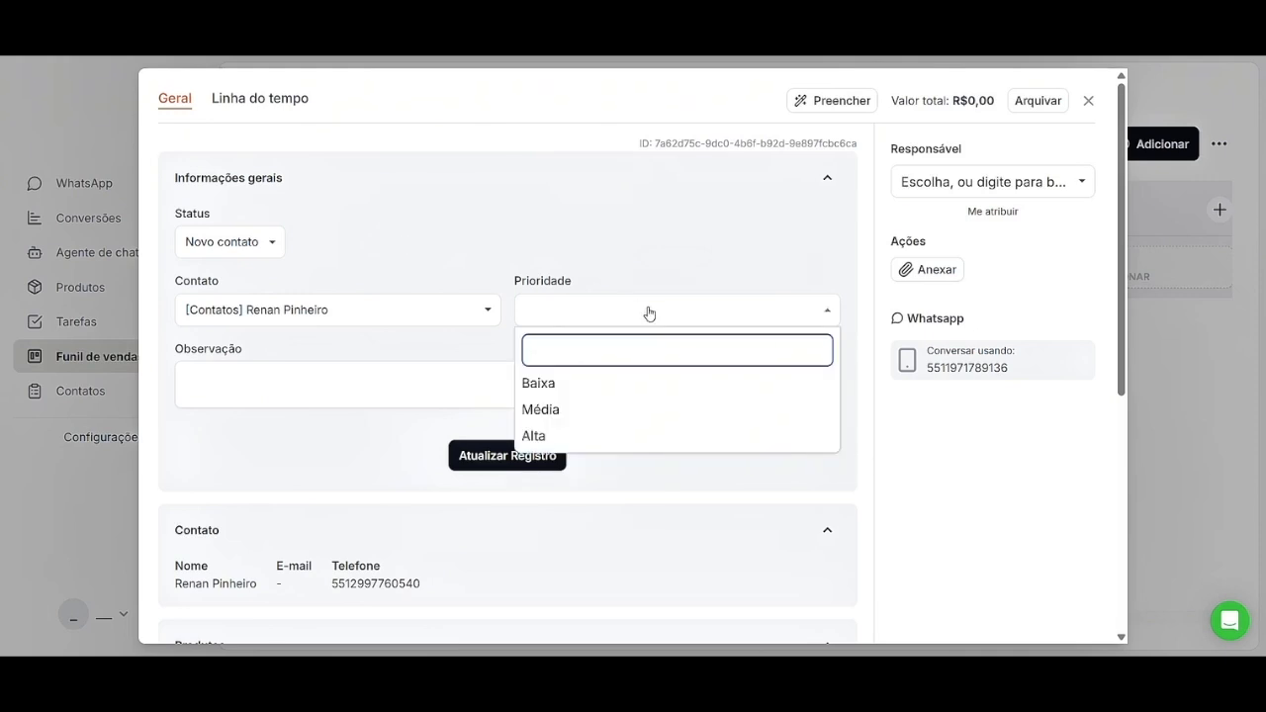
click(643, 411)
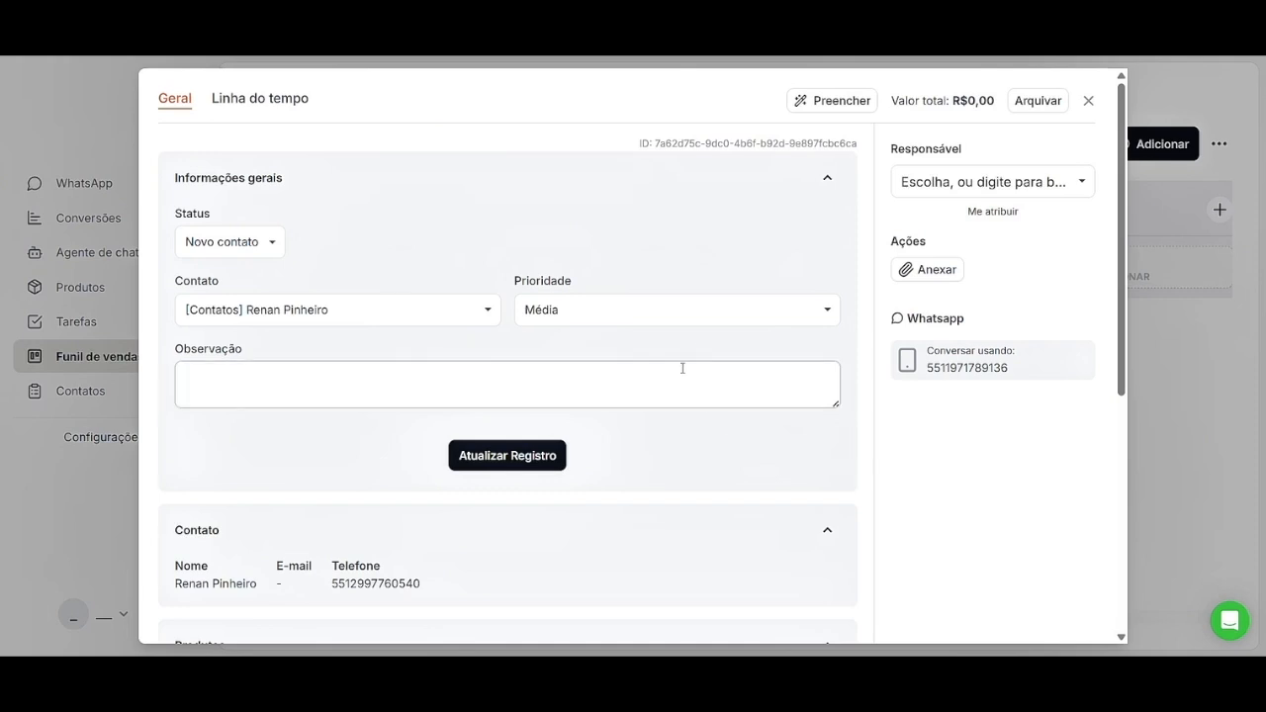
Examine the record's Responsável choices and its Contato, Produtos and Tarefas sections.
click(1033, 186)
click(1053, 146)
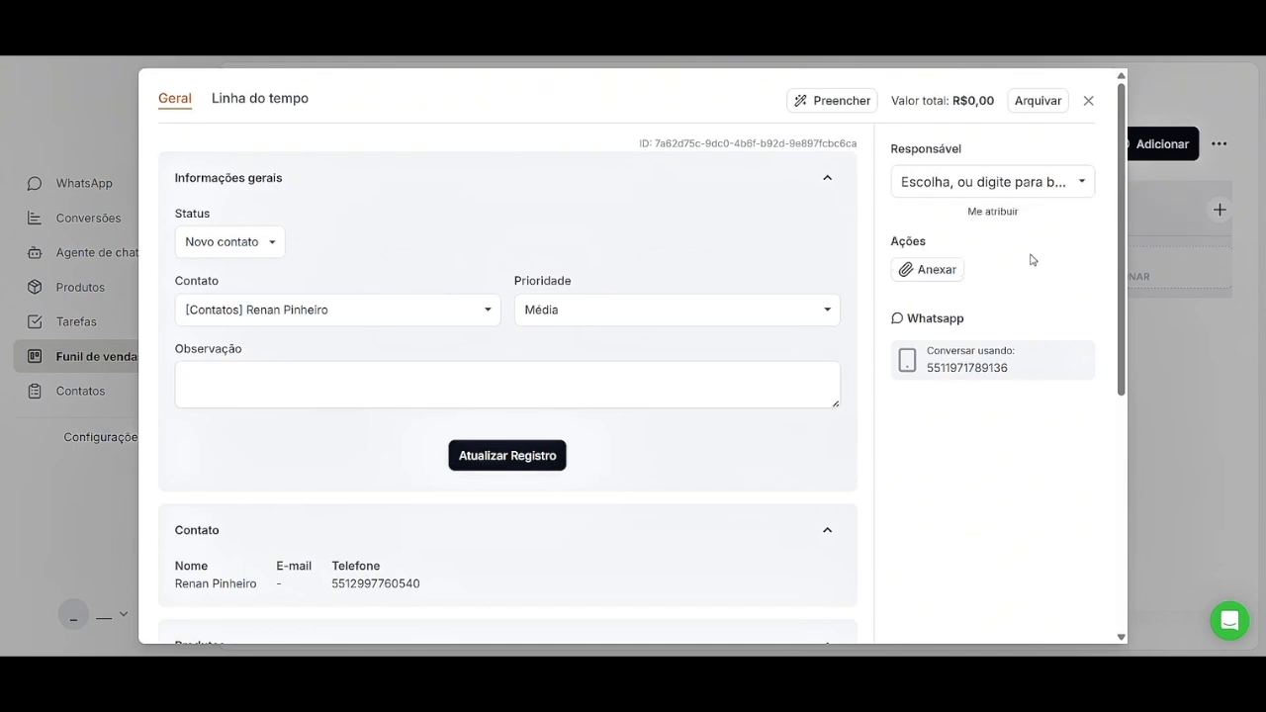
scroll(870, 422, down, 3)
scroll(861, 415, down, 5)
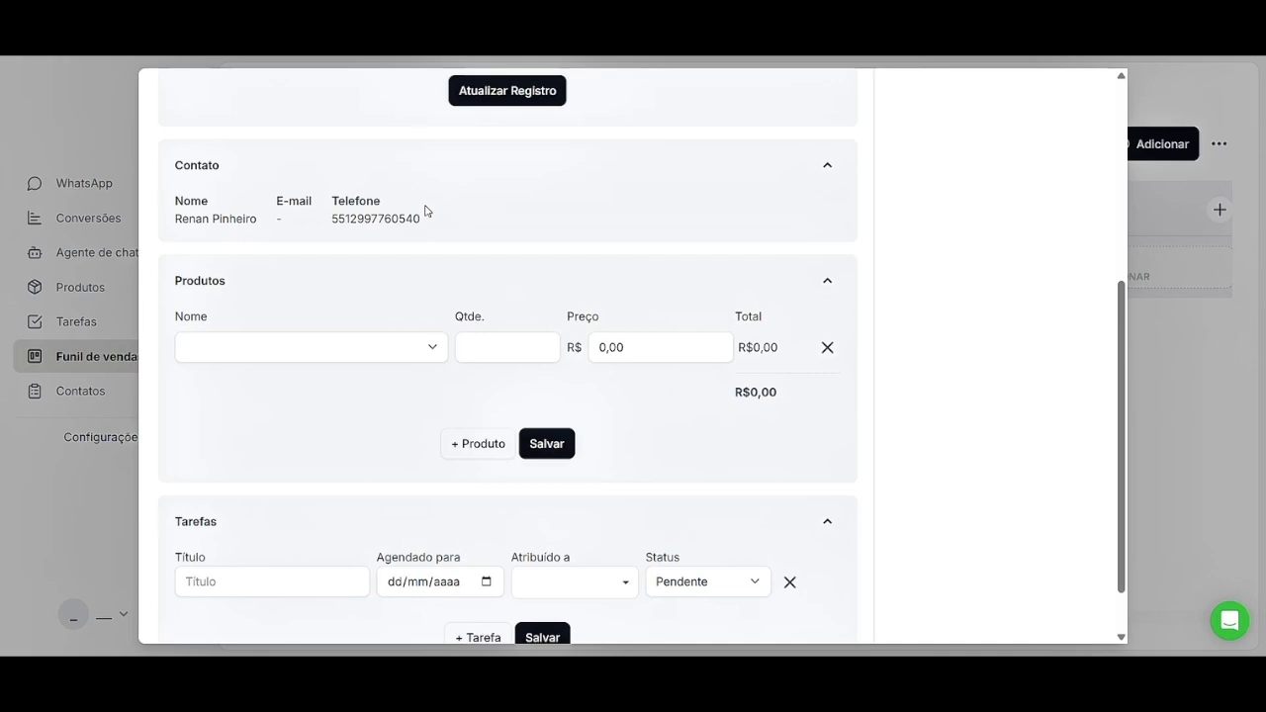
scroll(426, 262, down, 2)
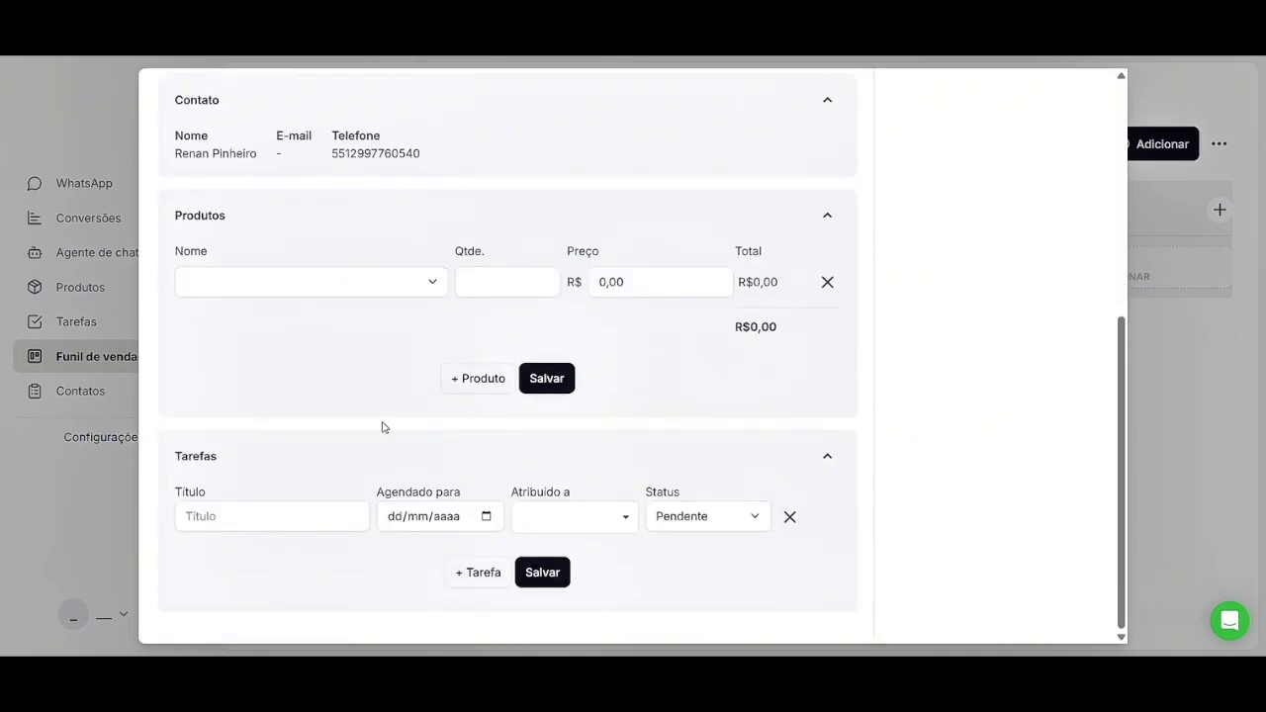
scroll(700, 373, up, 1)
scroll(700, 373, up, 10)
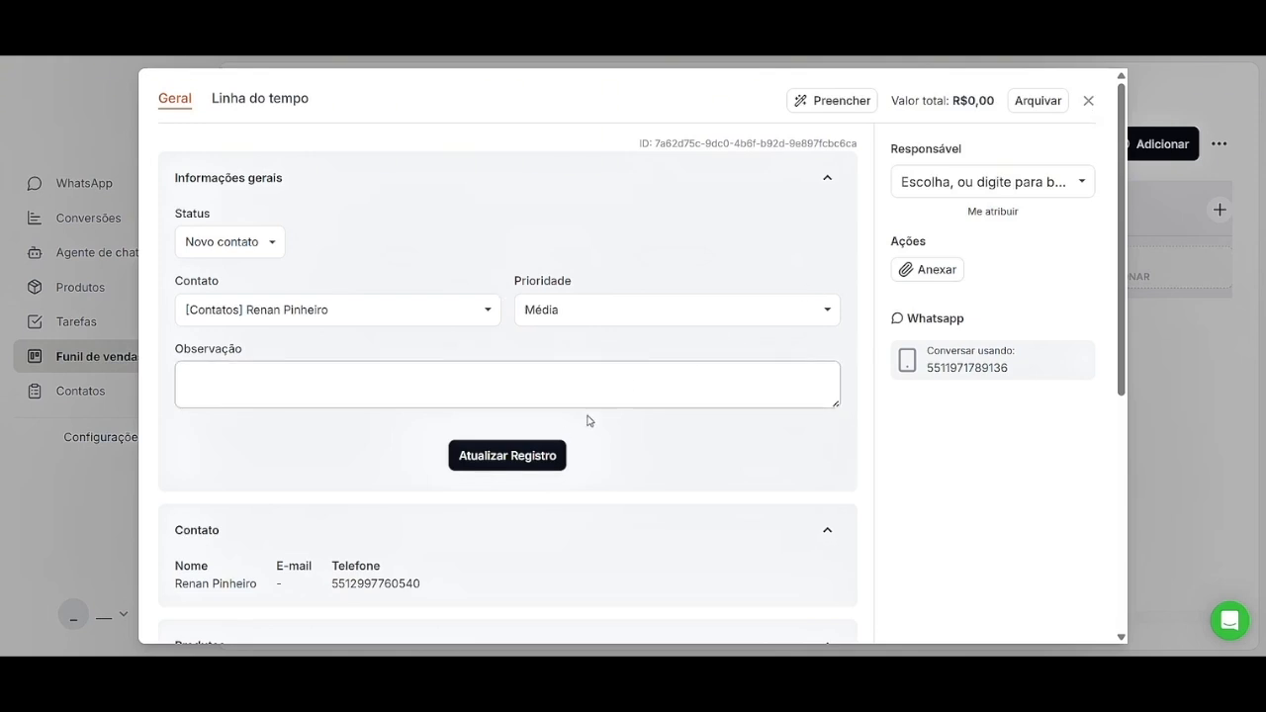
Save the updated record and move its card from Novo contato to the Em contato stage.
click(535, 454)
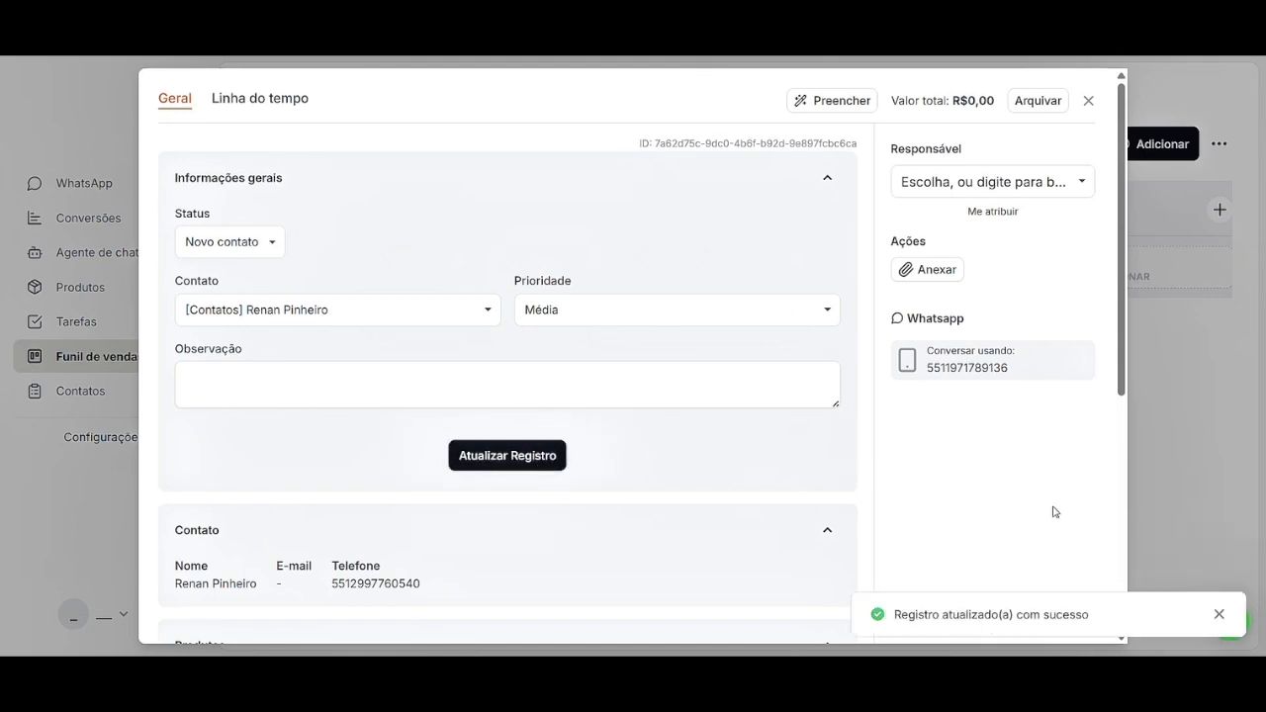
click(1088, 101)
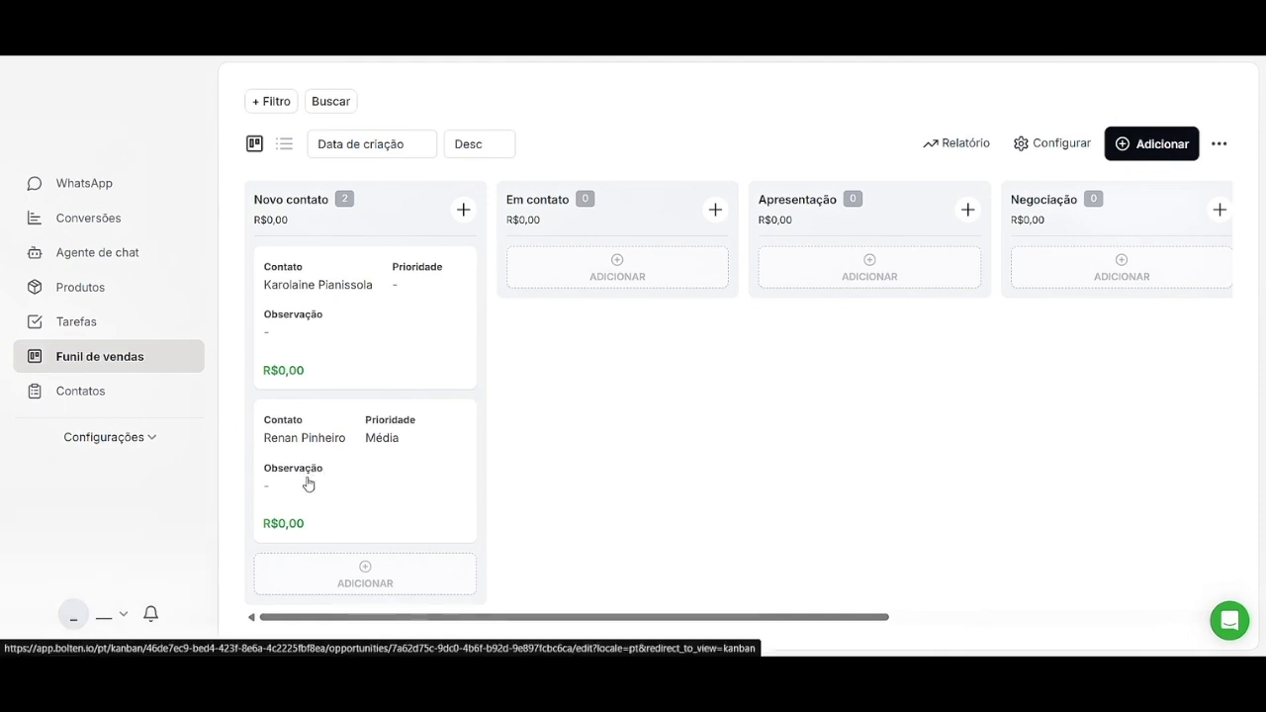
drag(309, 485, 545, 315)
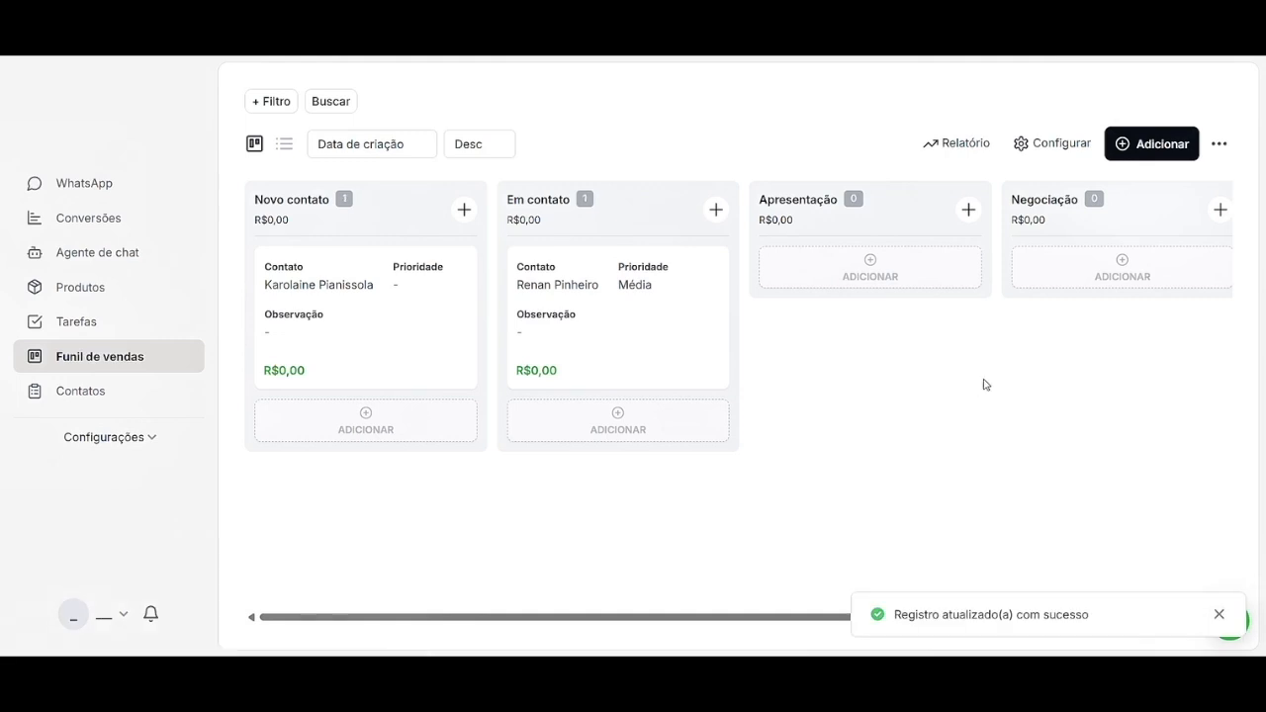
Add a "documento enviado" status between Negociação and Ganho in the sales funnel's configuration, save it and return to the board.
scroll(984, 384, right, 4)
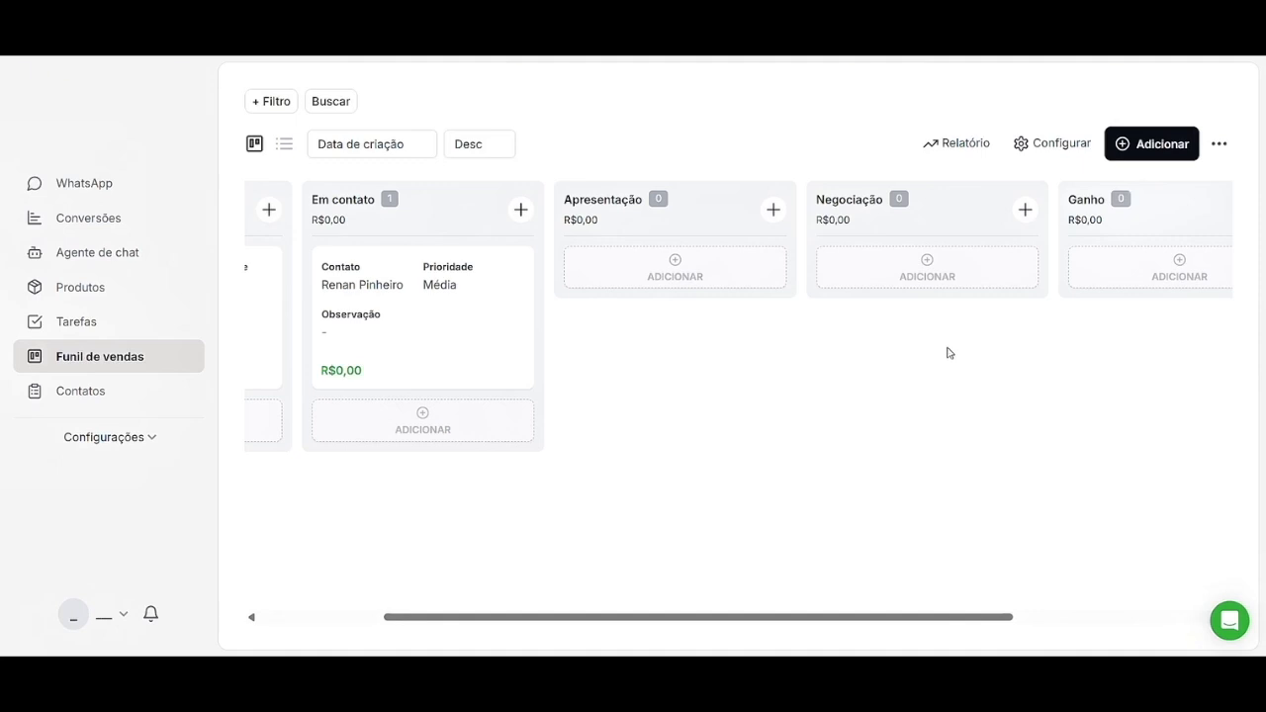
scroll(946, 350, right, 4)
scroll(613, 440, left, 4)
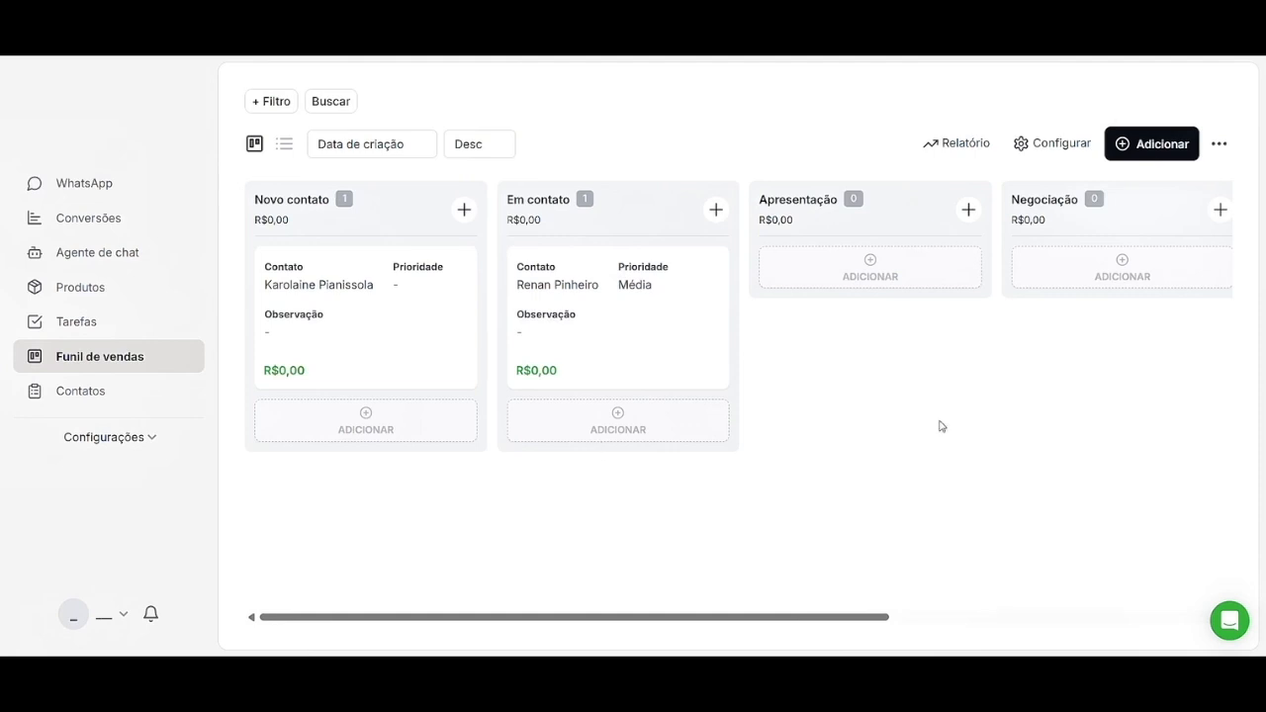
click(1055, 145)
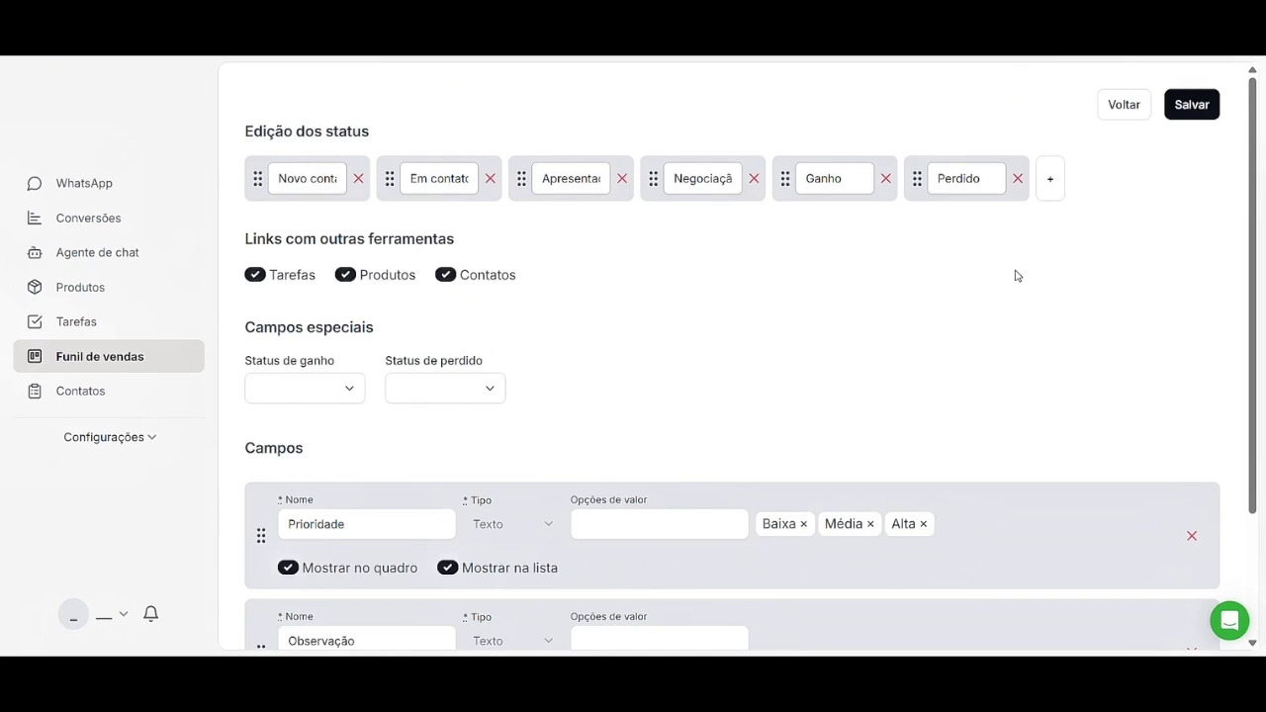
click(1057, 188)
text(Documento)
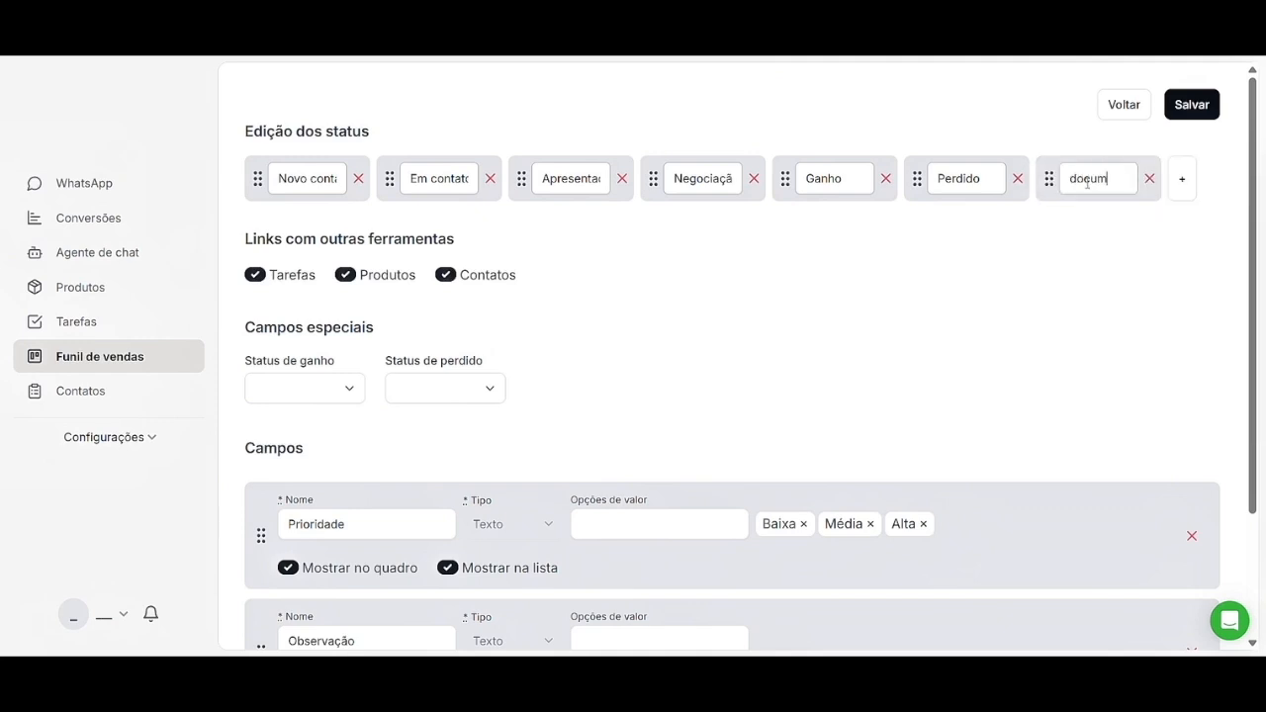
text( enviado)
drag(1049, 179, 813, 186)
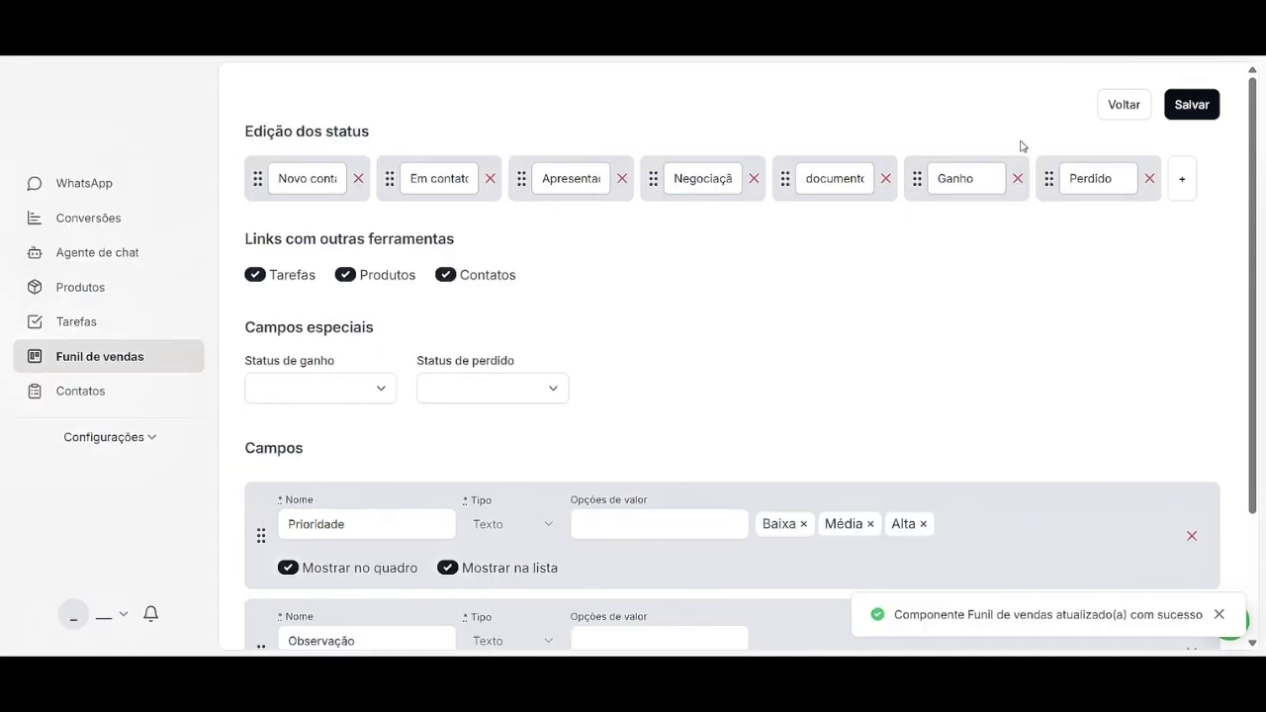
click(1123, 105)
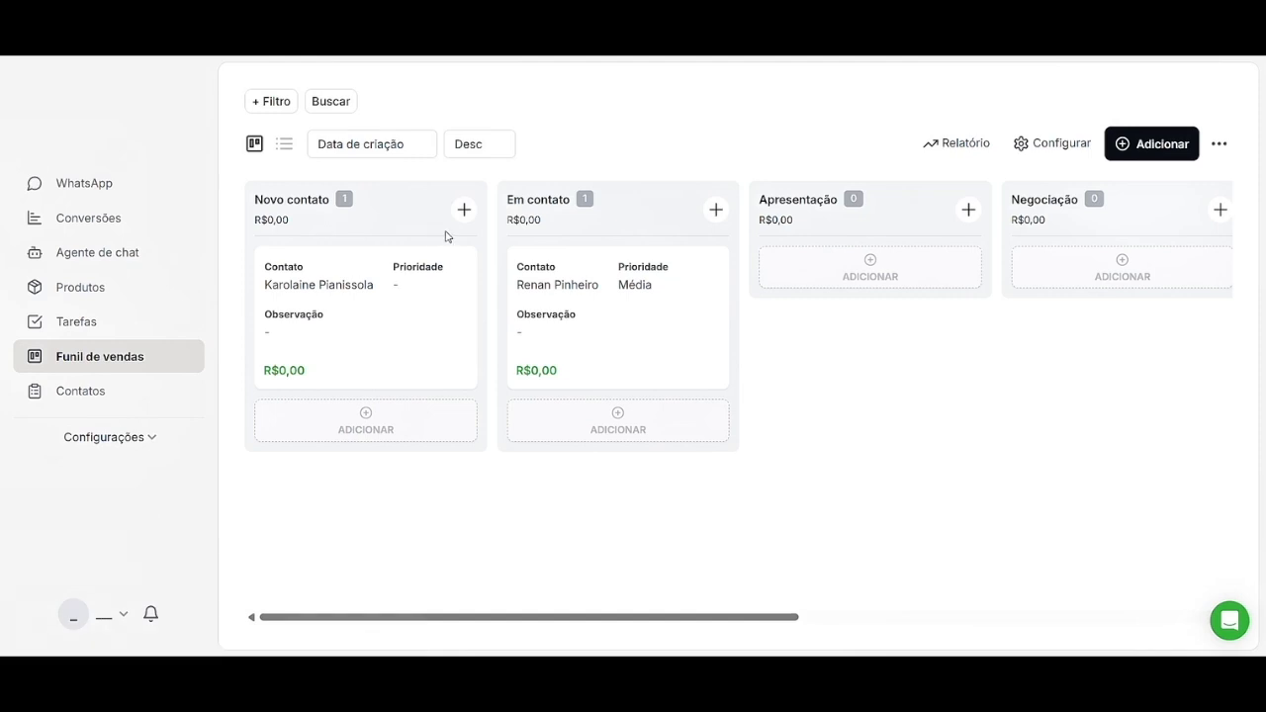
Remove the "documento enviado" status from the sales funnel's configuration and save the change.
scroll(516, 238, right, 5)
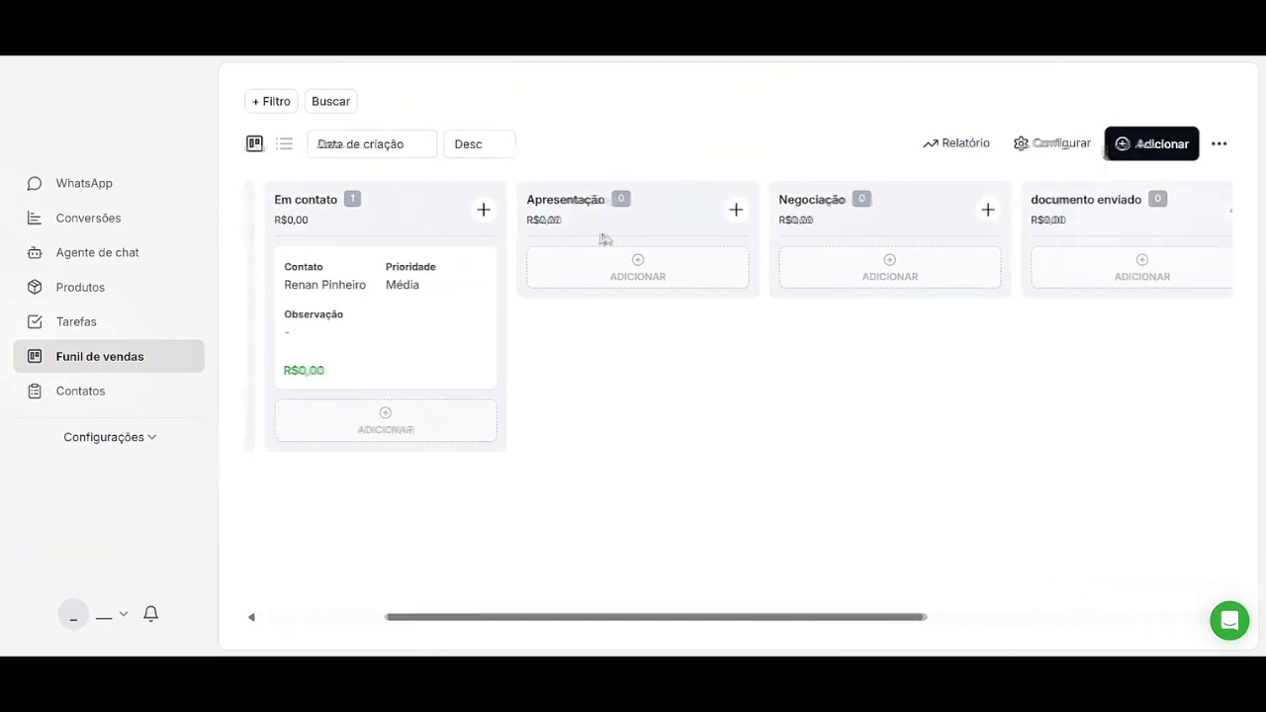
scroll(974, 220, right, 7)
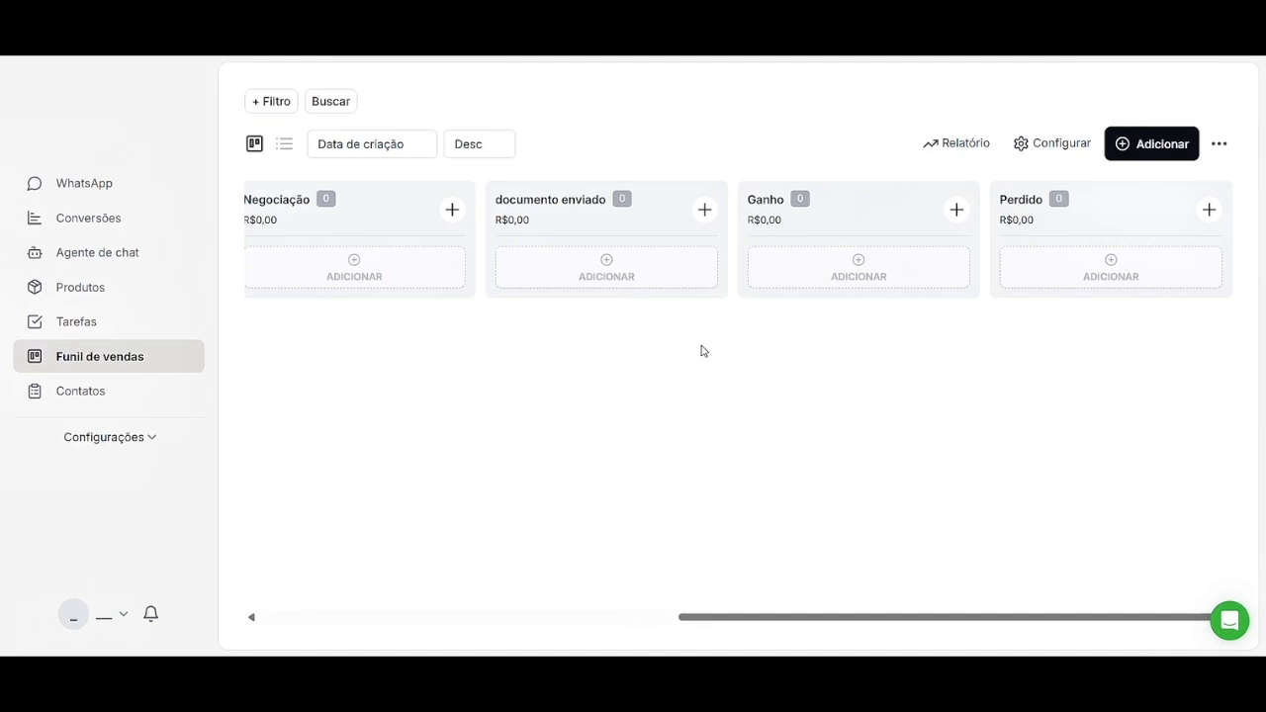
click(1024, 143)
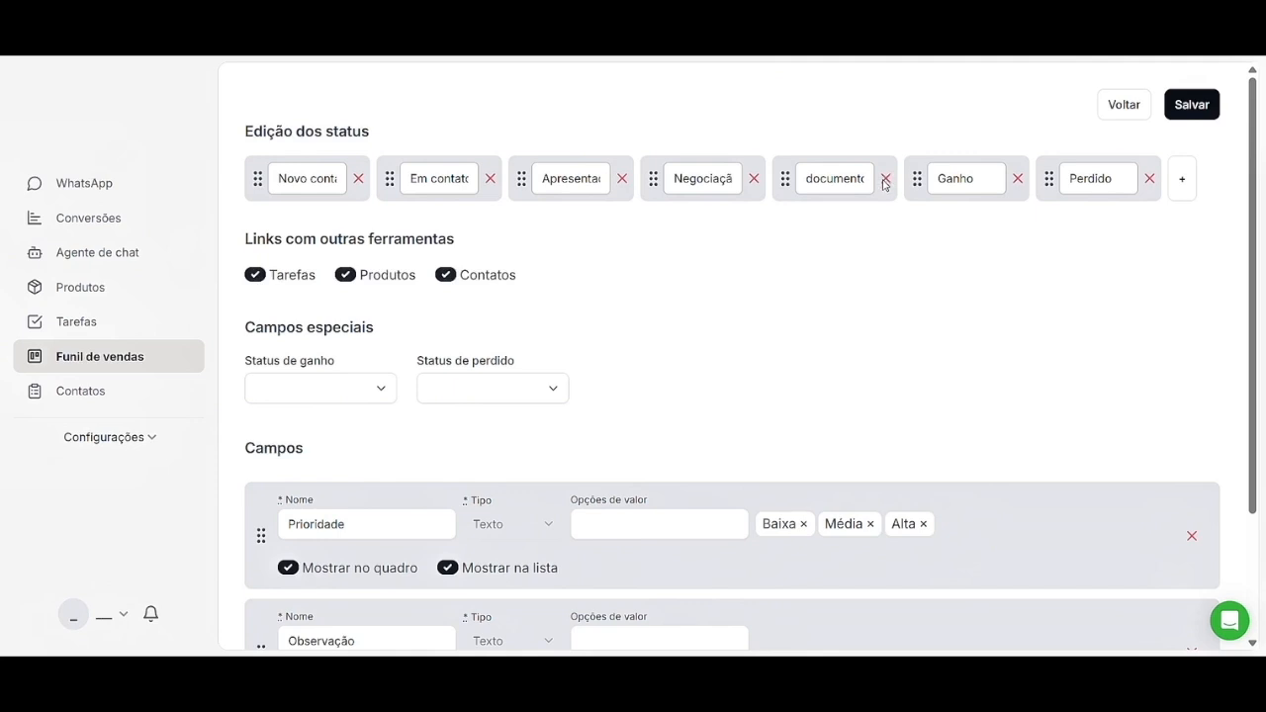
click(885, 180)
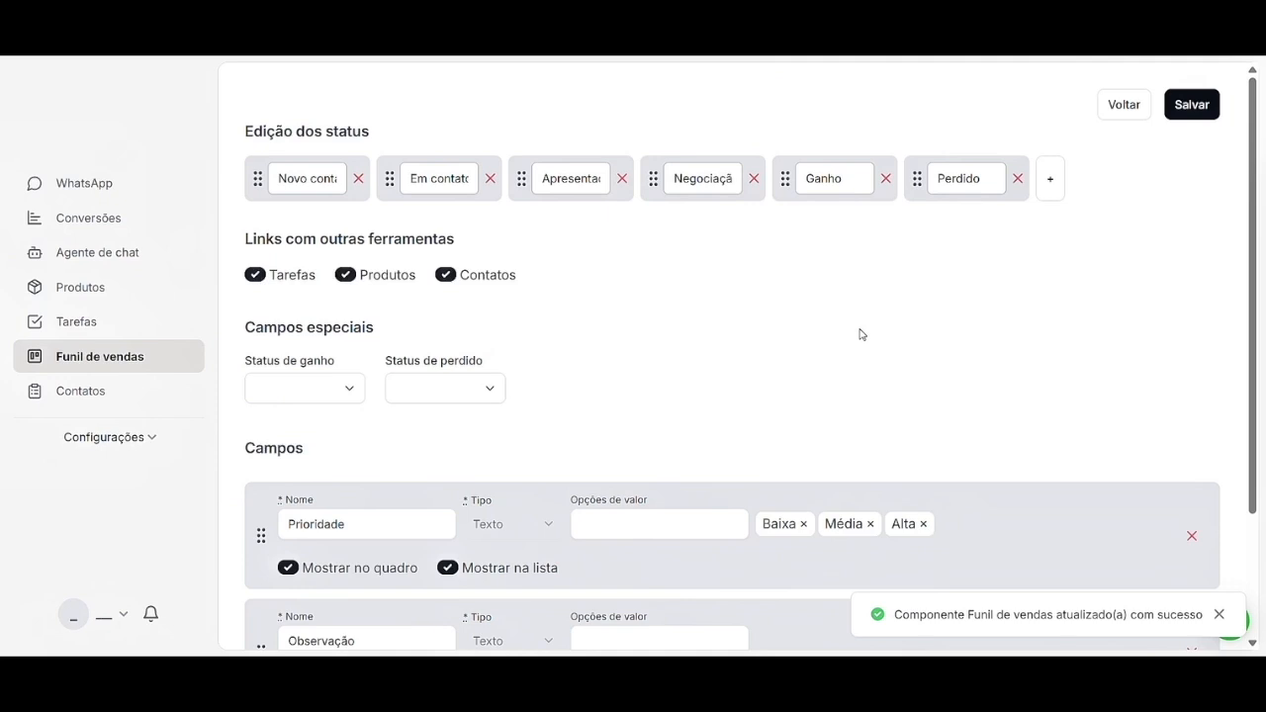
Examine the funnel configuration's linked tools, won and lost status fields, and the Prioridade and Observação field settings.
scroll(860, 335, down, 1)
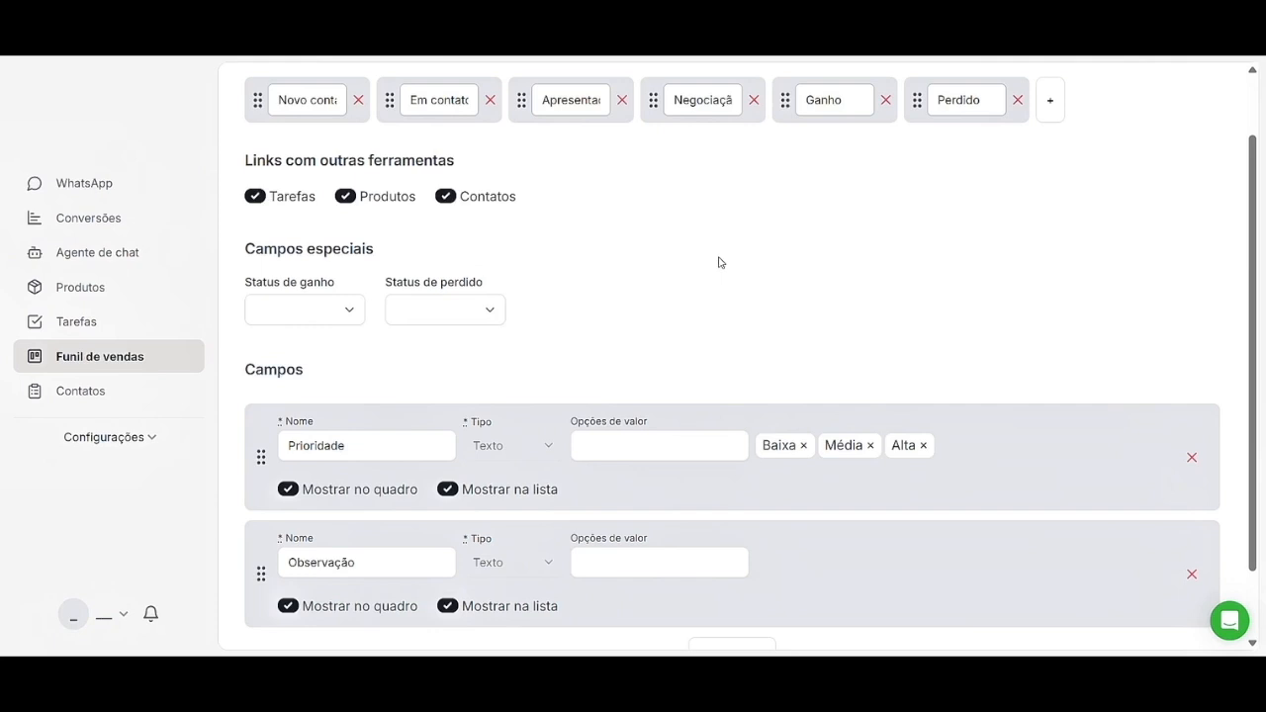
scroll(658, 263, down, 1)
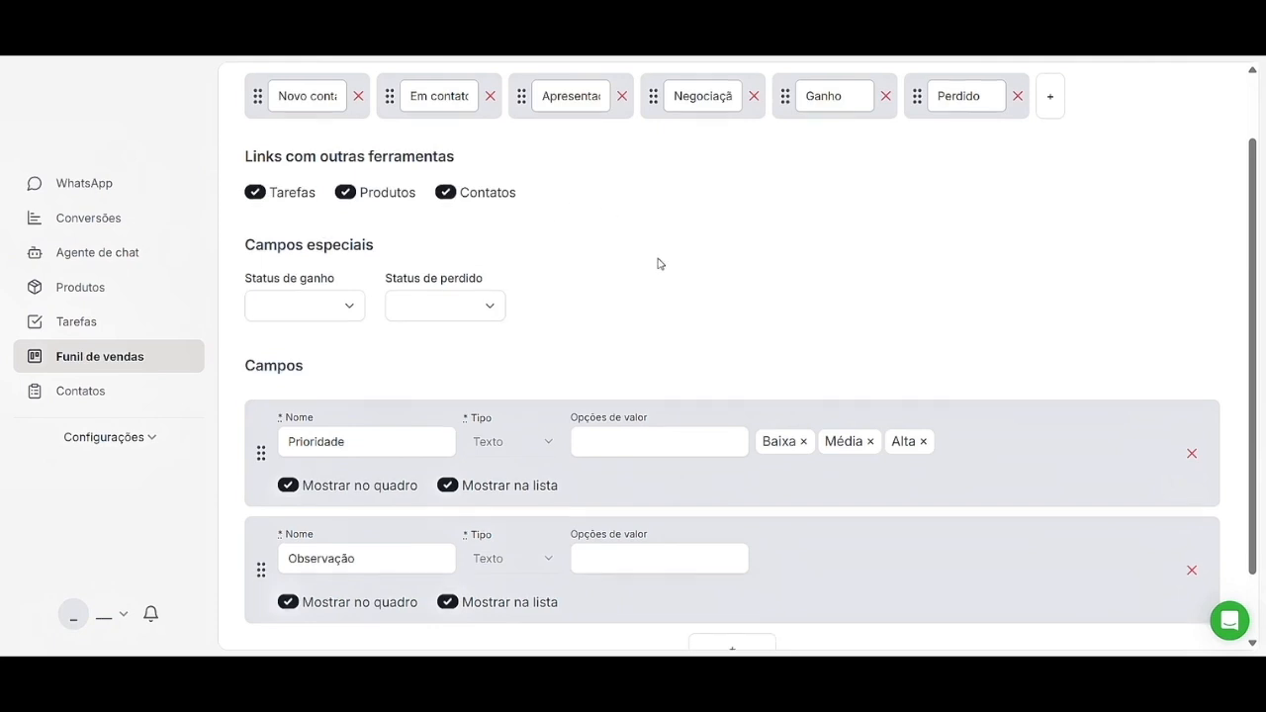
scroll(633, 253, down, 1)
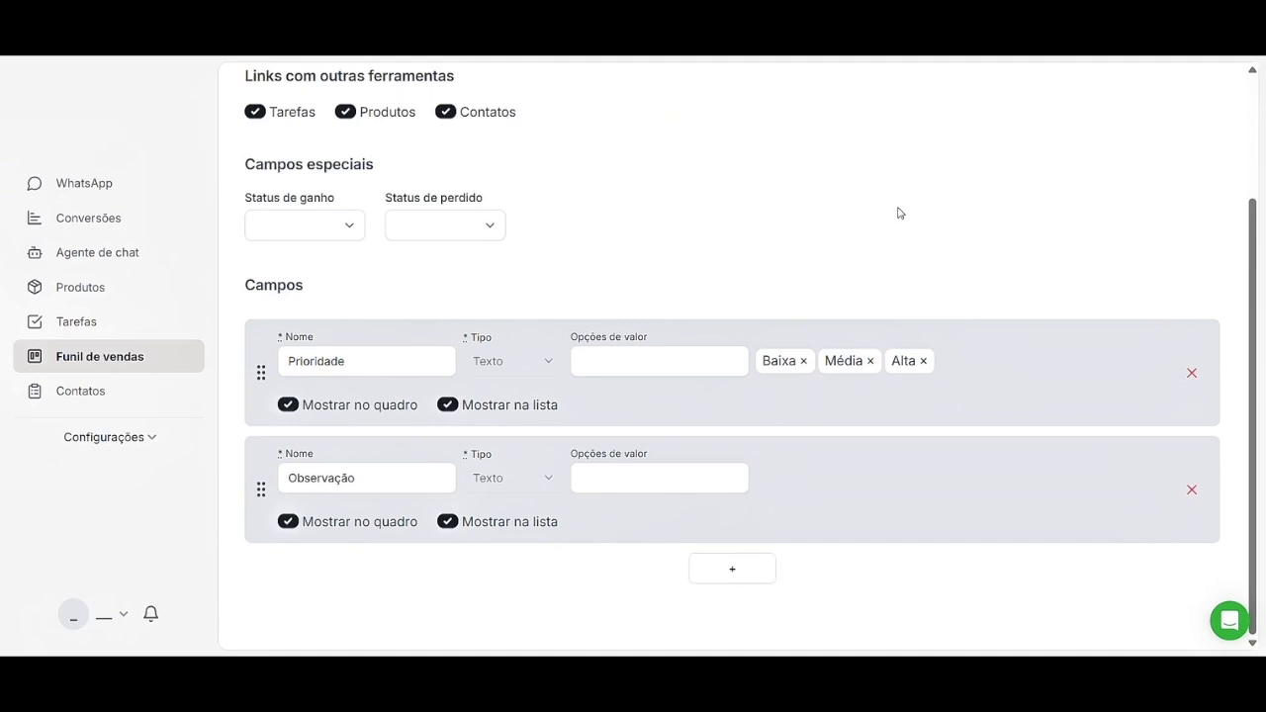
scroll(899, 213, up, 3)
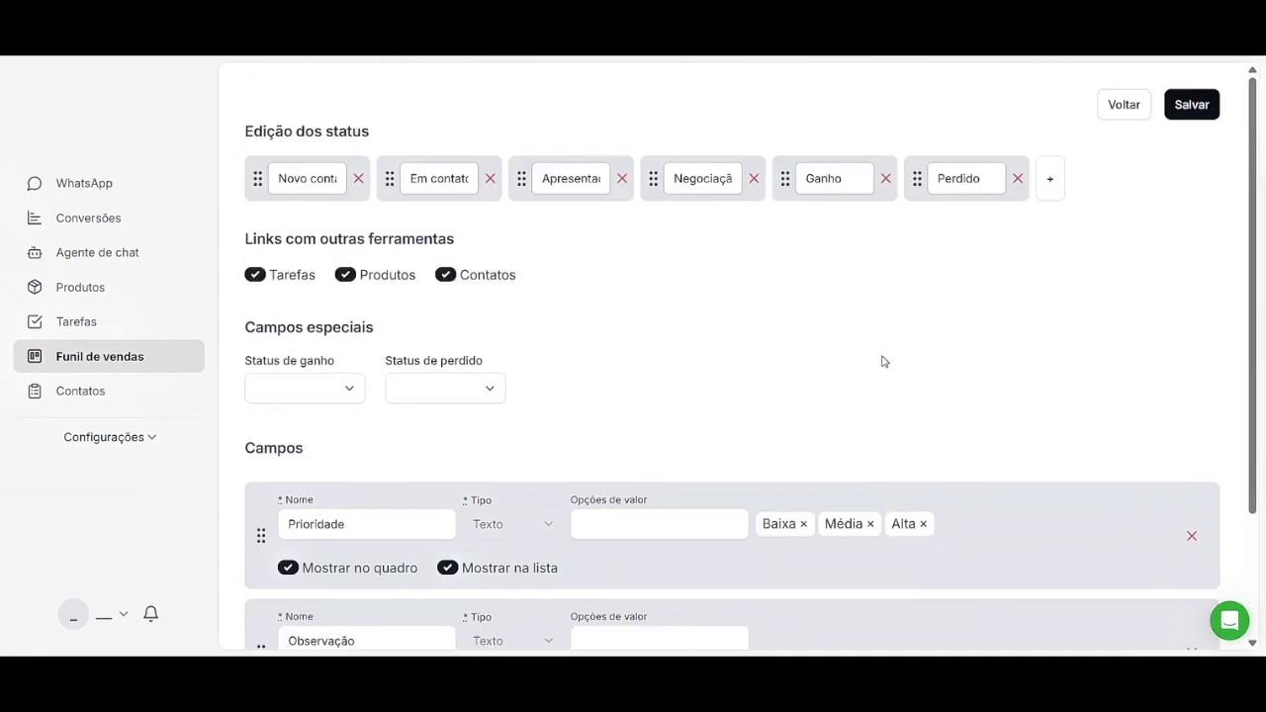
scroll(883, 361, down, 3)
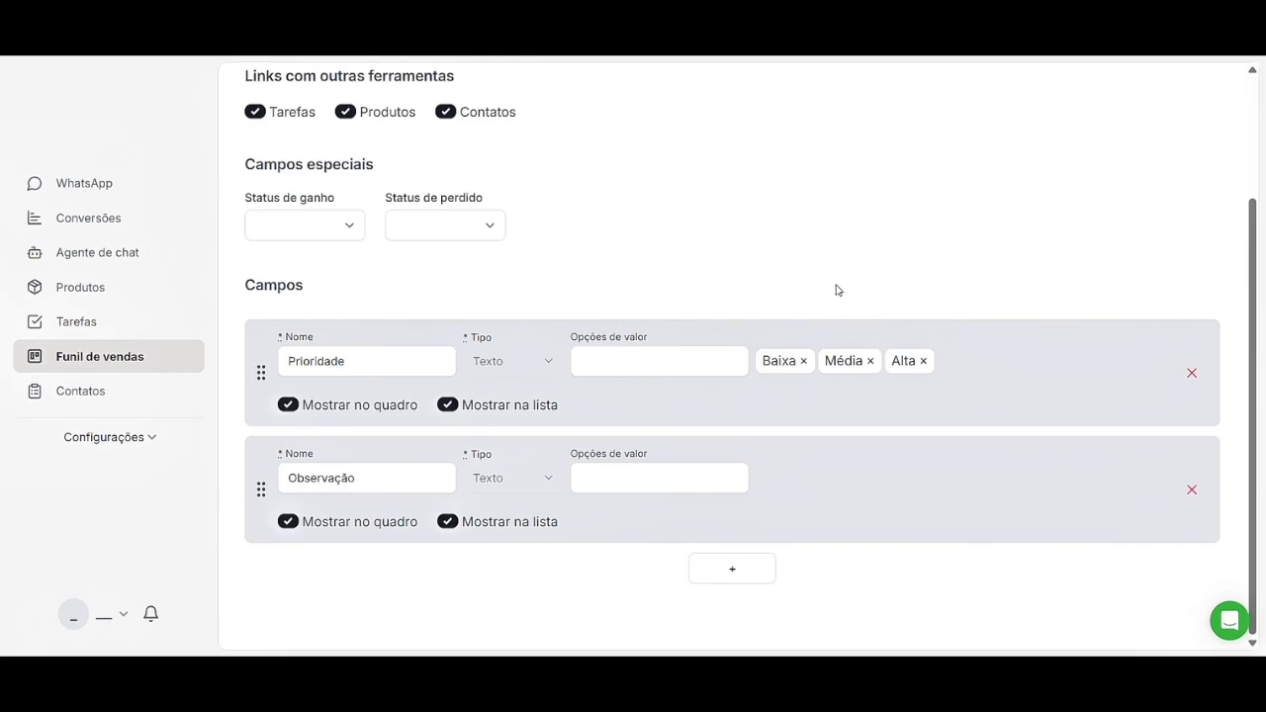
scroll(836, 290, up, 3)
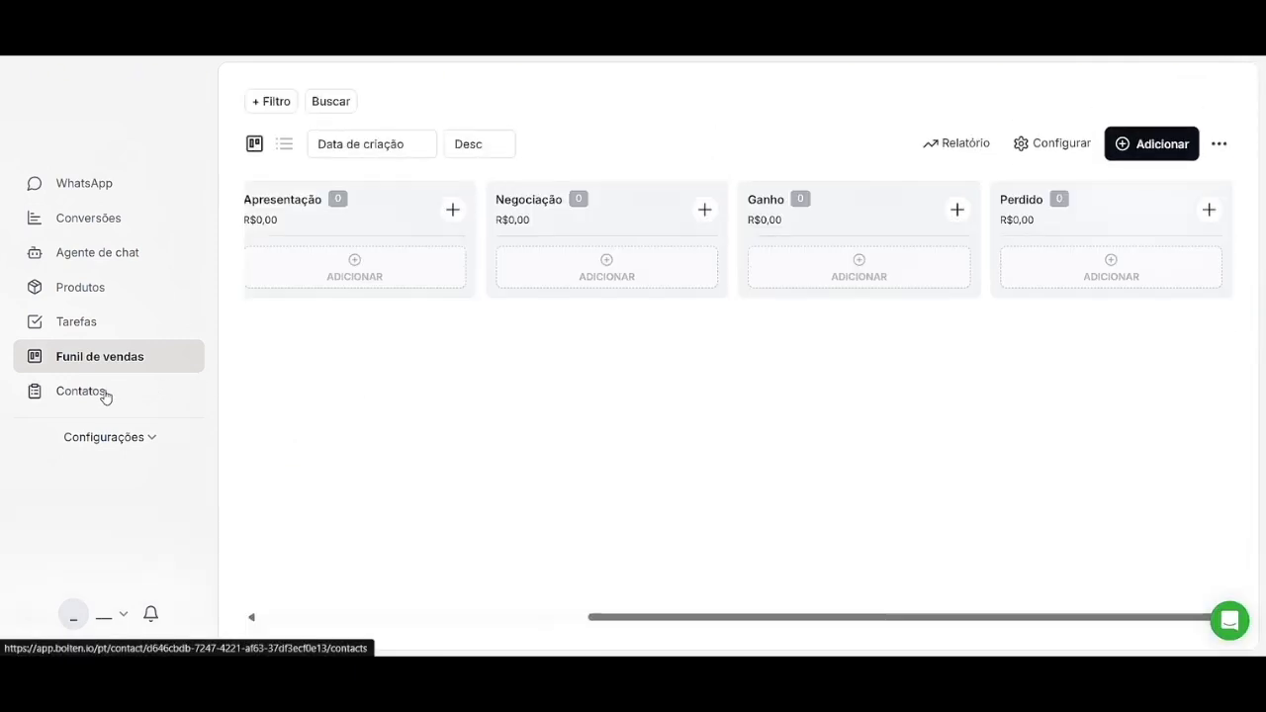
Open the Contatos field configuration and add a Texto field named Origem.
click(106, 396)
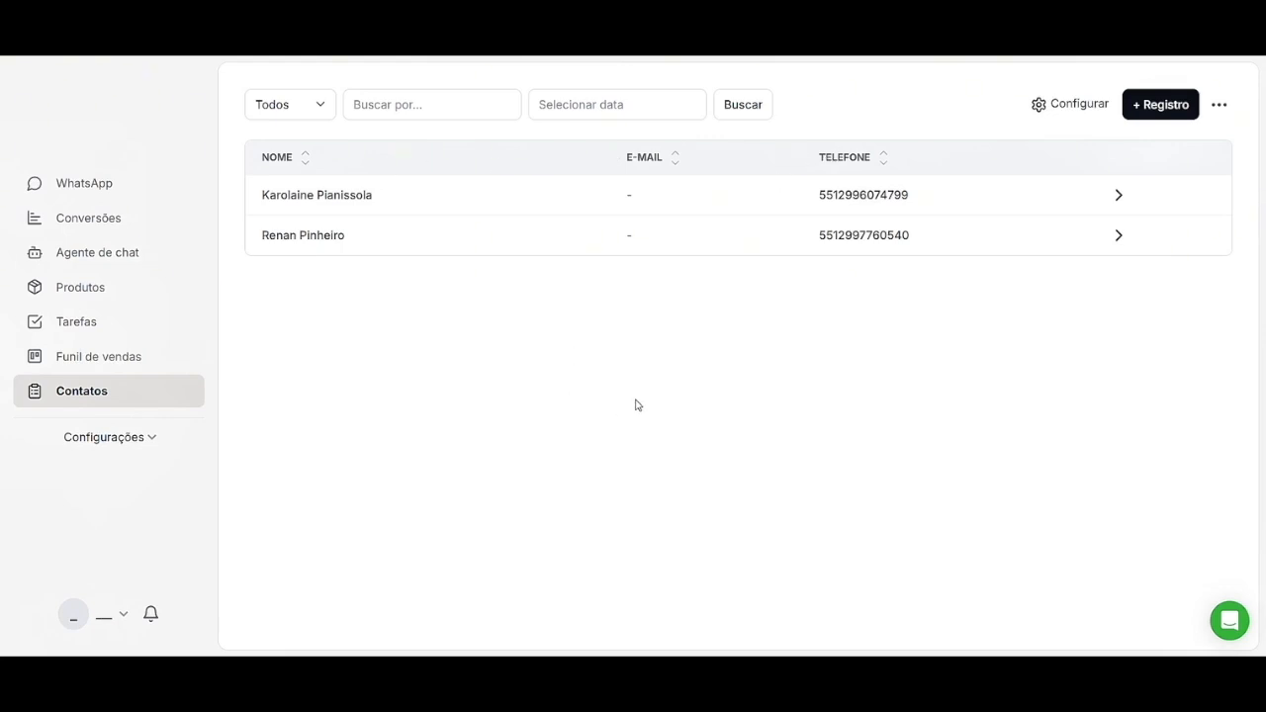
click(1051, 116)
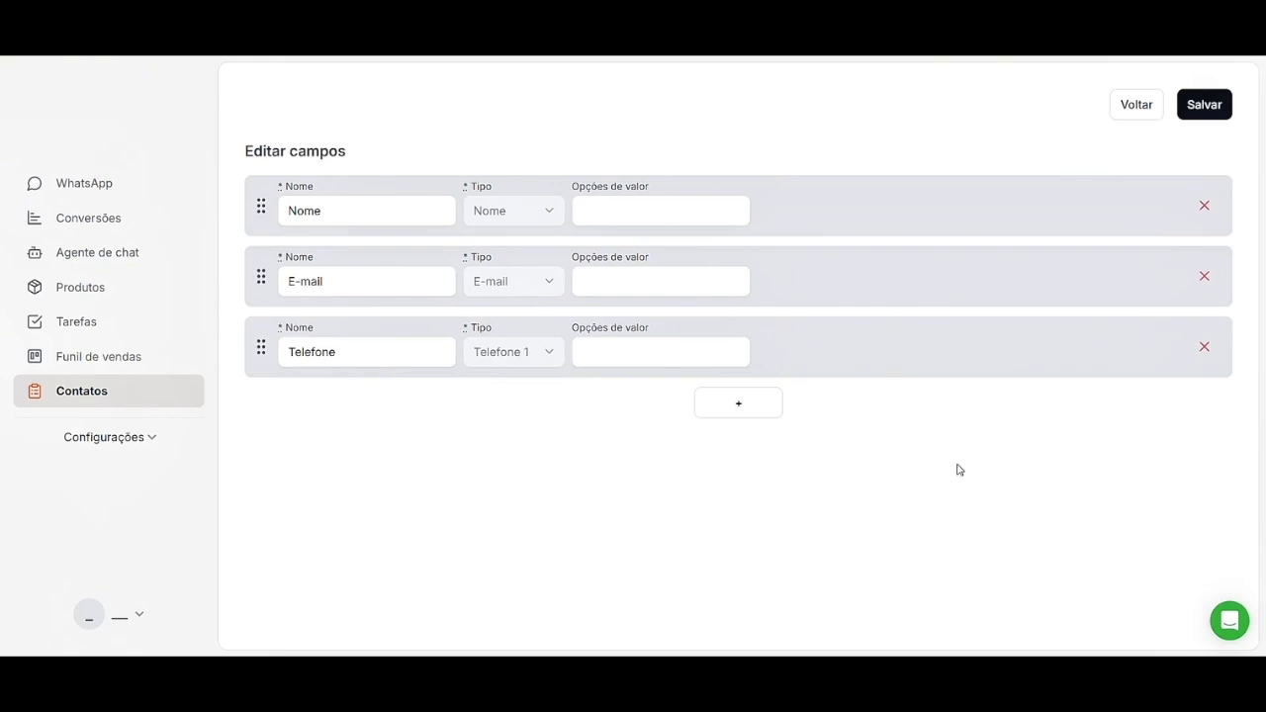
click(726, 415)
click(404, 419)
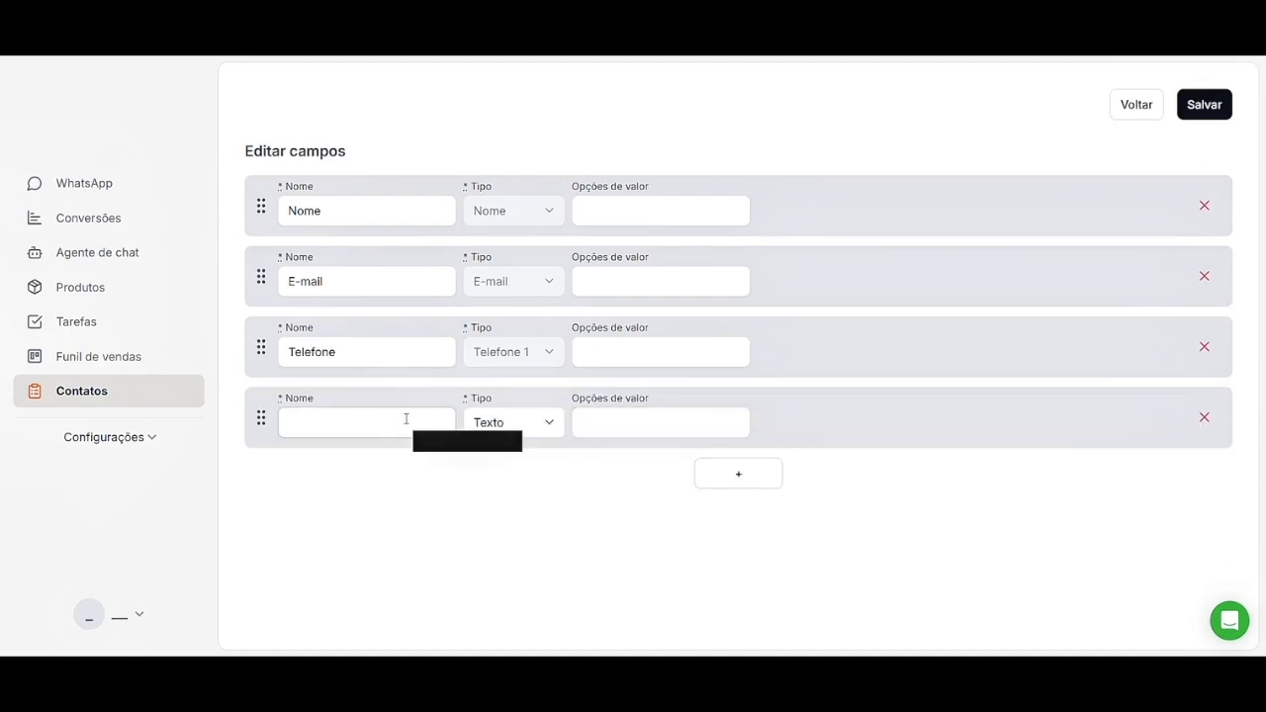
text(O)
key(BackSpace)
text(Origem)
Give the Origem field the value options Zona Sul, Zona Norte, Zona Oeste and Zona Leste.
click(657, 419)
text(Zona)
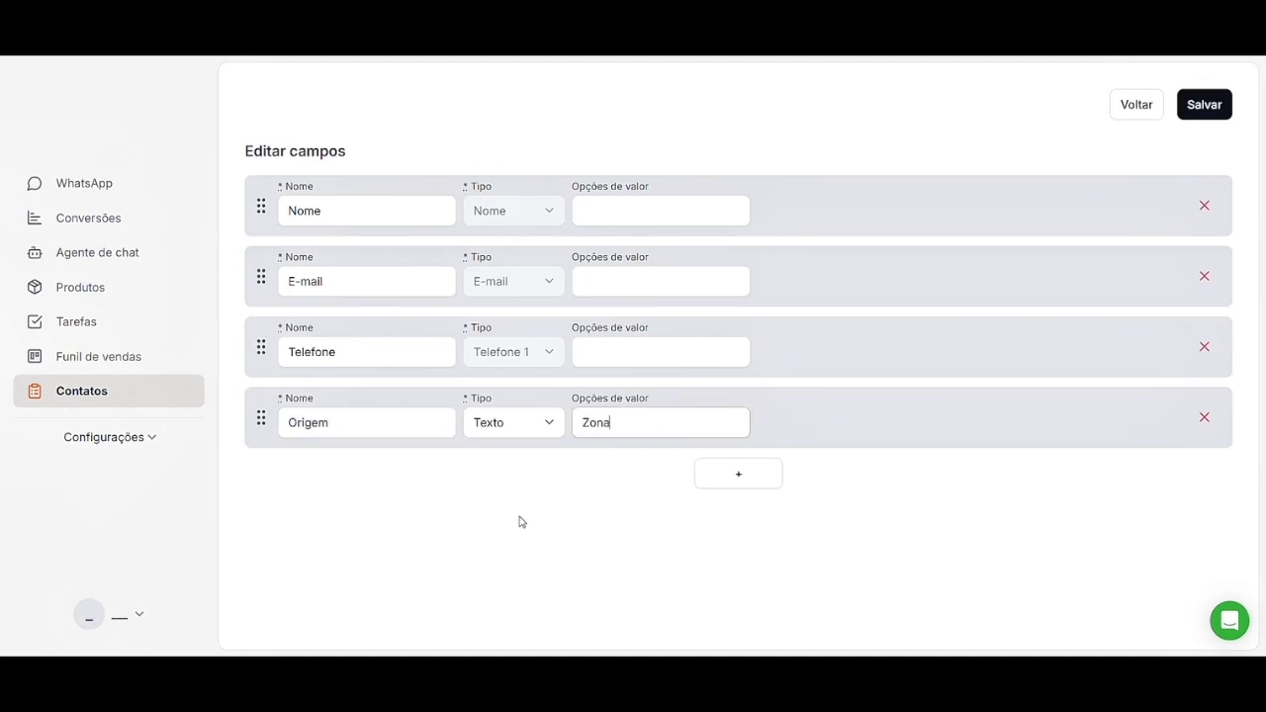
text( Sul)
key(Return)
text(Zona Norte)
key(Return)
text(Zona Oeste)
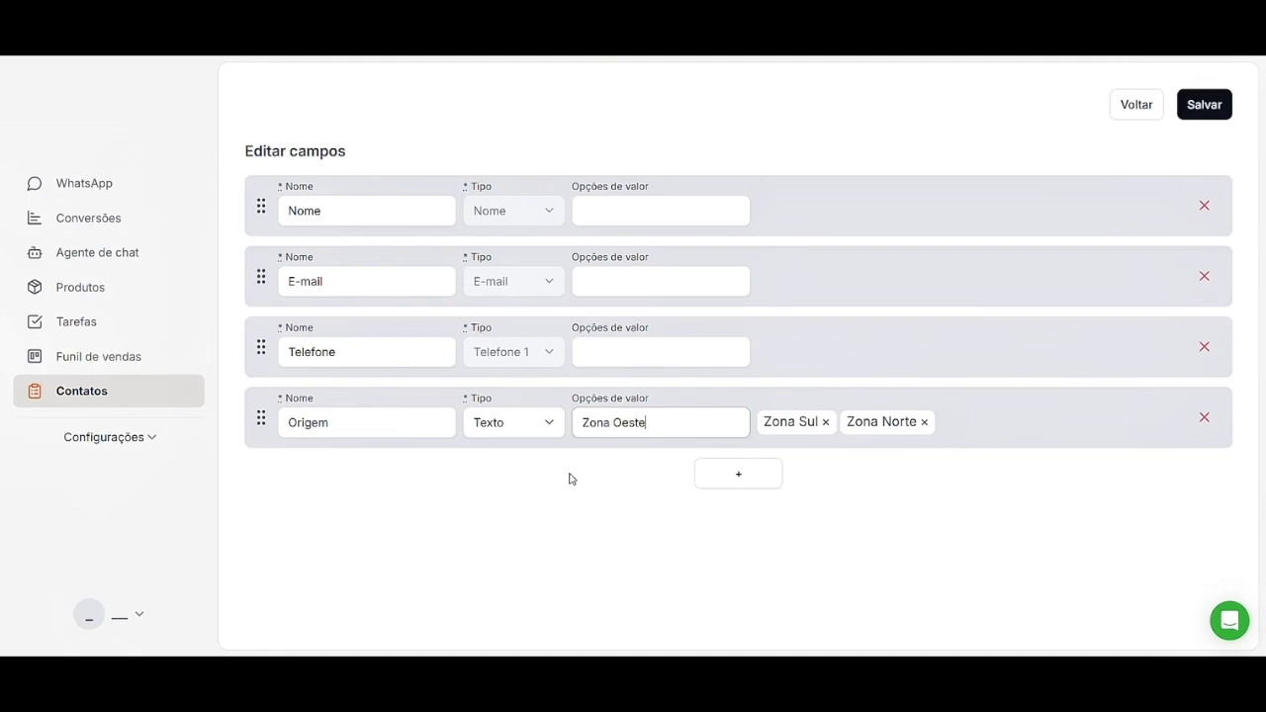
key(Return)
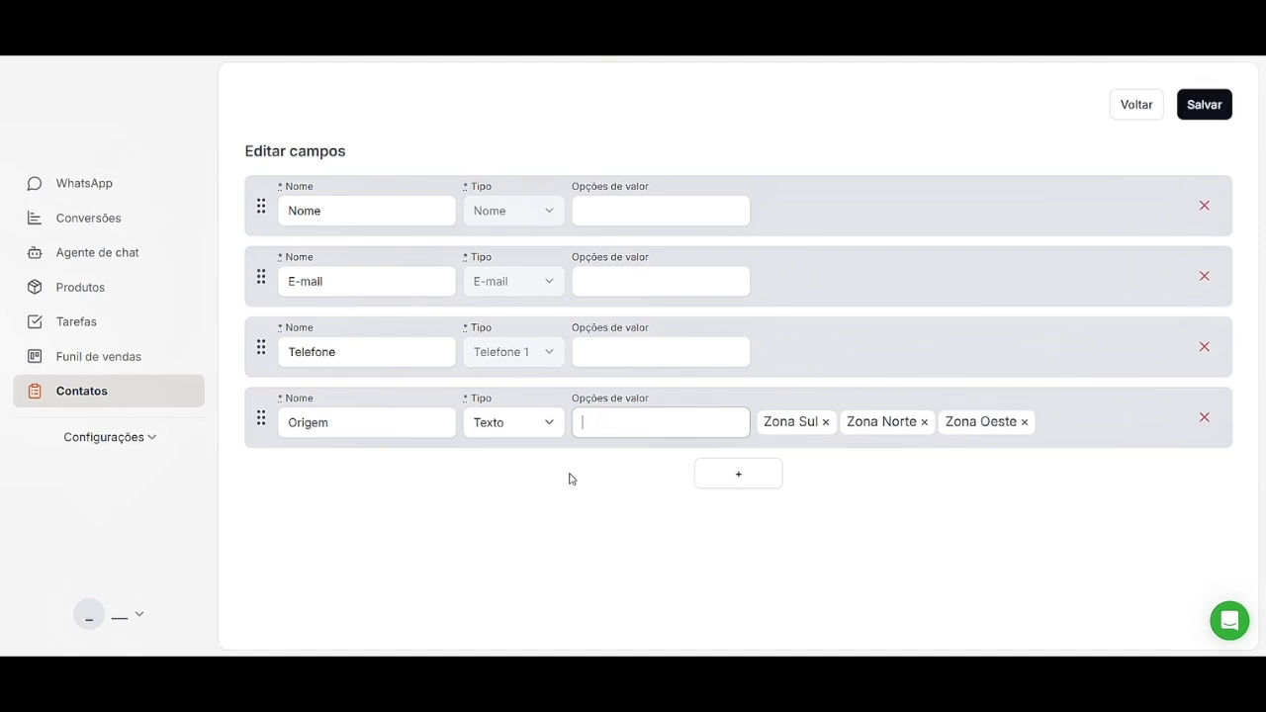
text(Zona Leste)
key(Return)
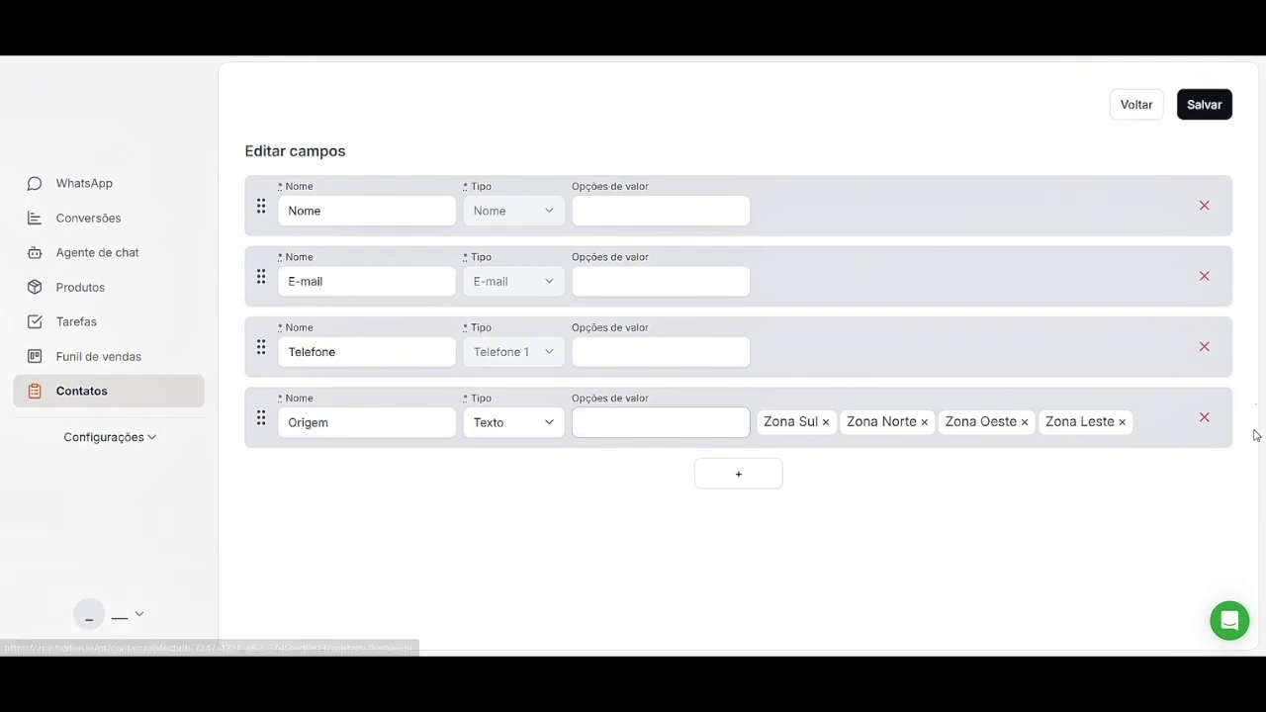
Delete the Origem field from the contact configuration and return to the first stages of the sales funnel board.
click(1204, 417)
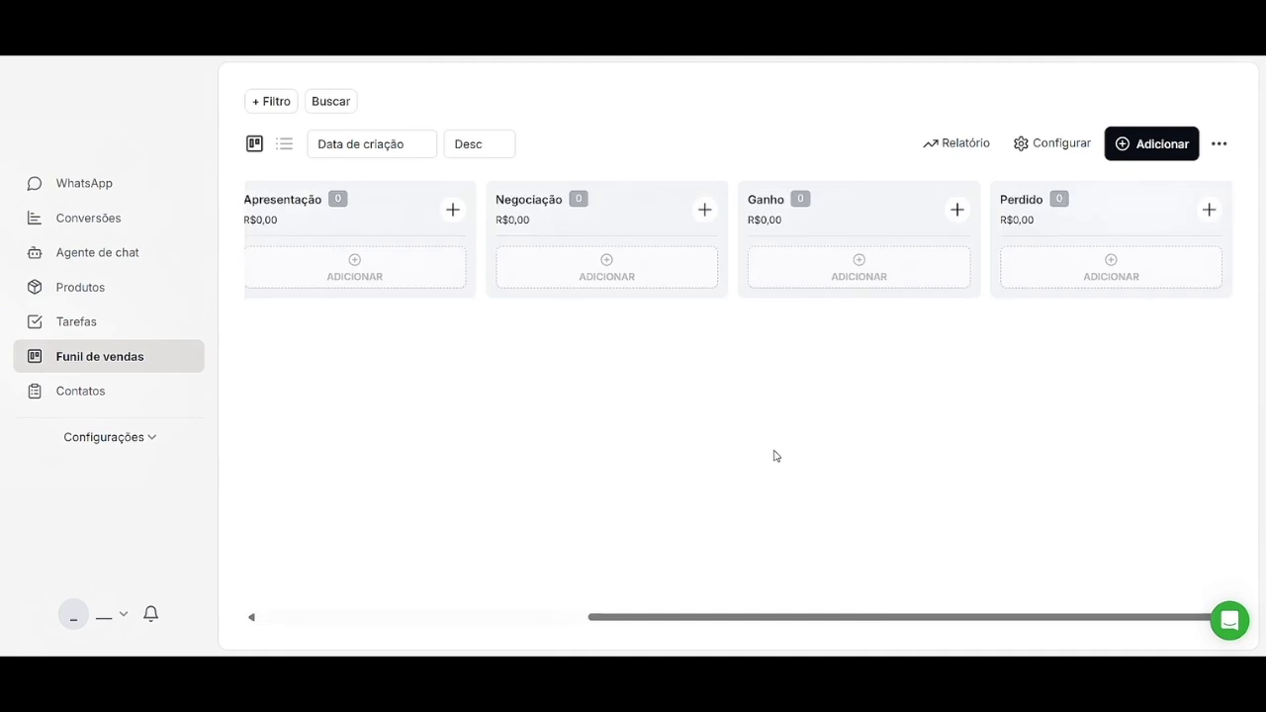
scroll(756, 463, left, 1)
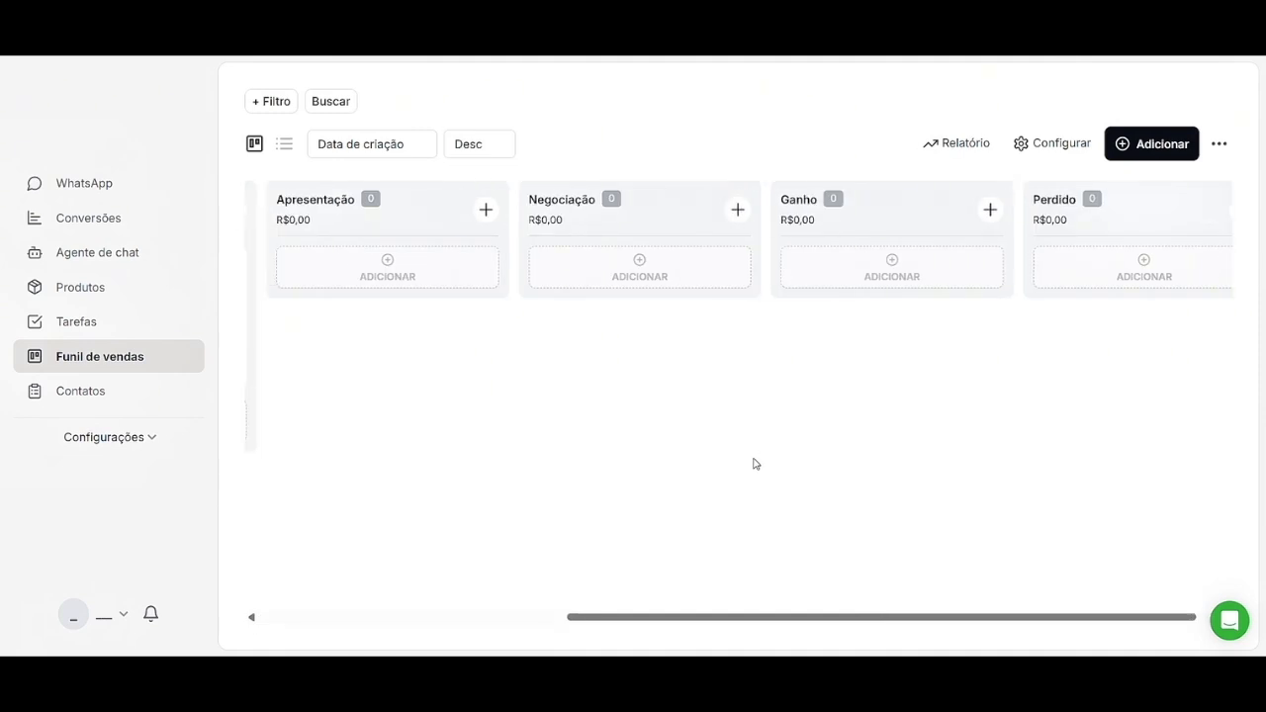
scroll(757, 464, left, 5)
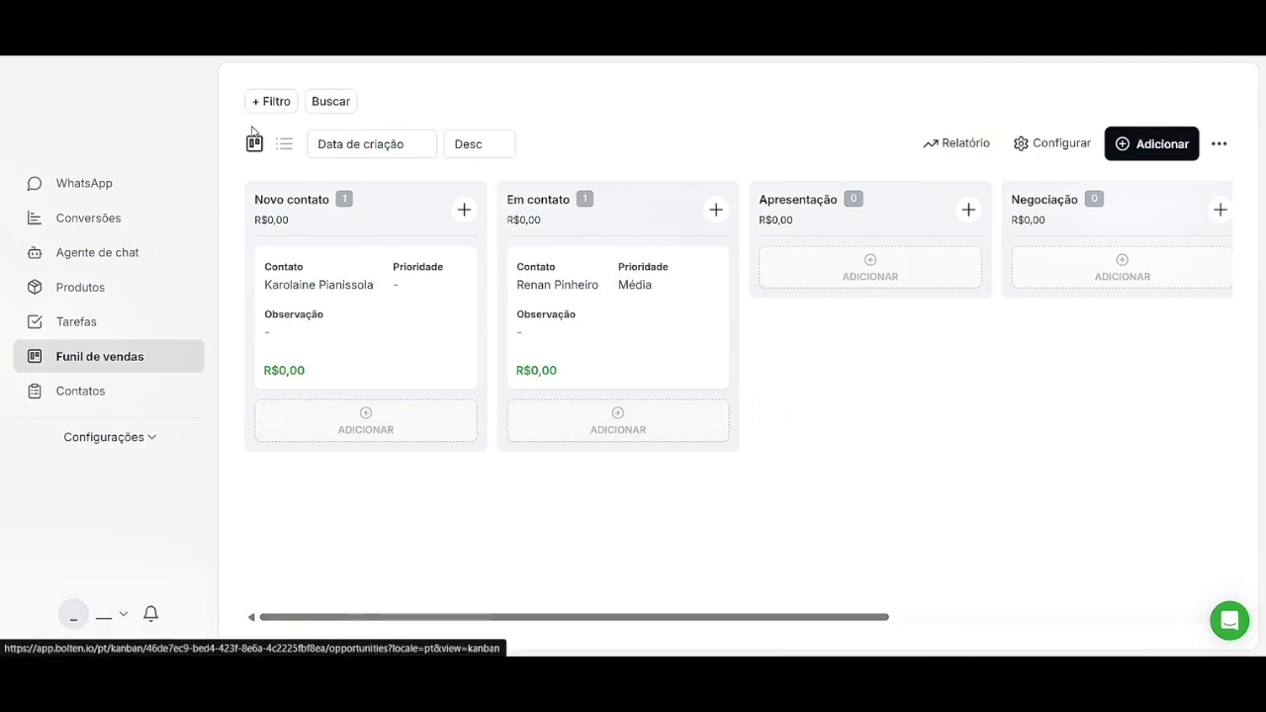
Filter the funnel board by Status igual a Novo contato, and run the search again with Em contato.
click(271, 102)
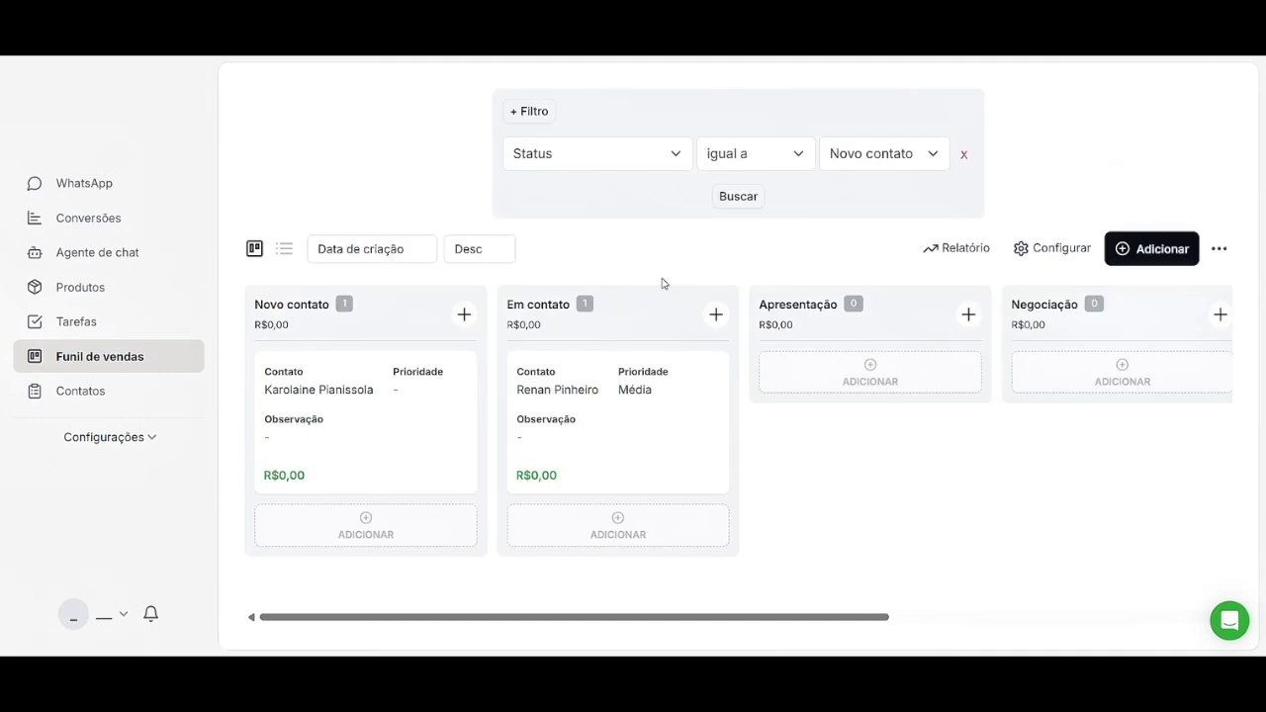
click(750, 201)
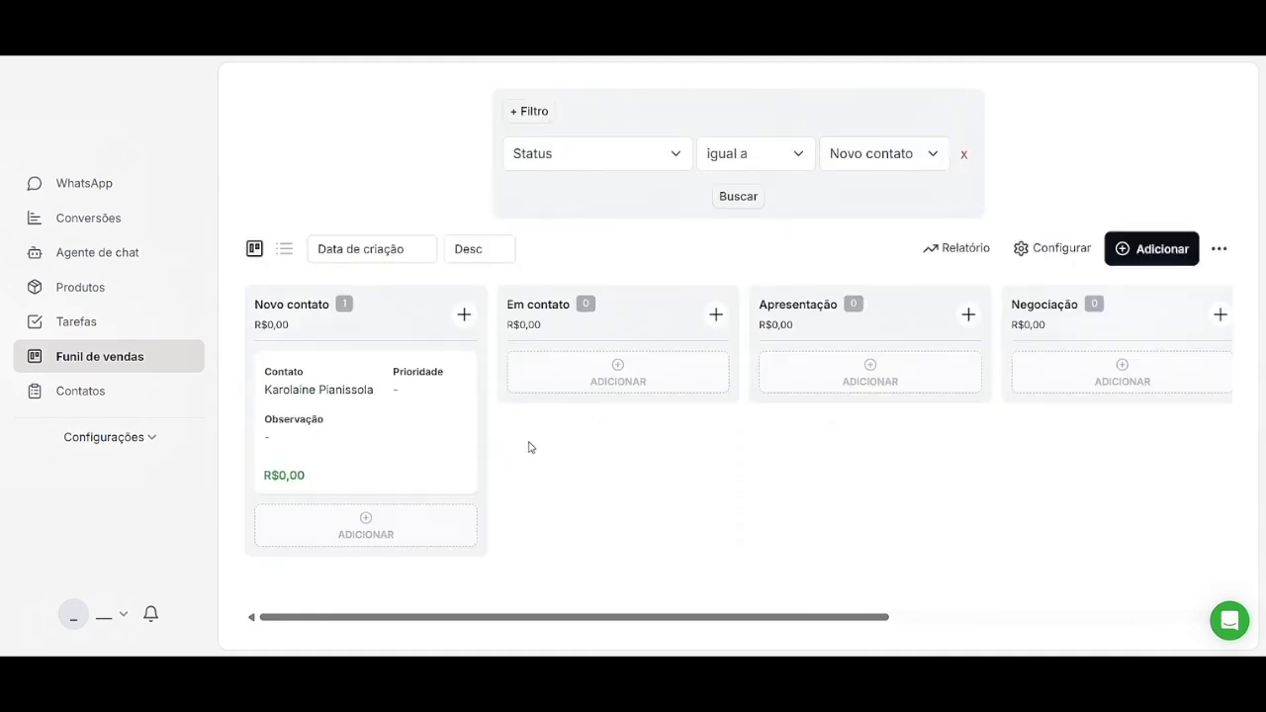
click(888, 157)
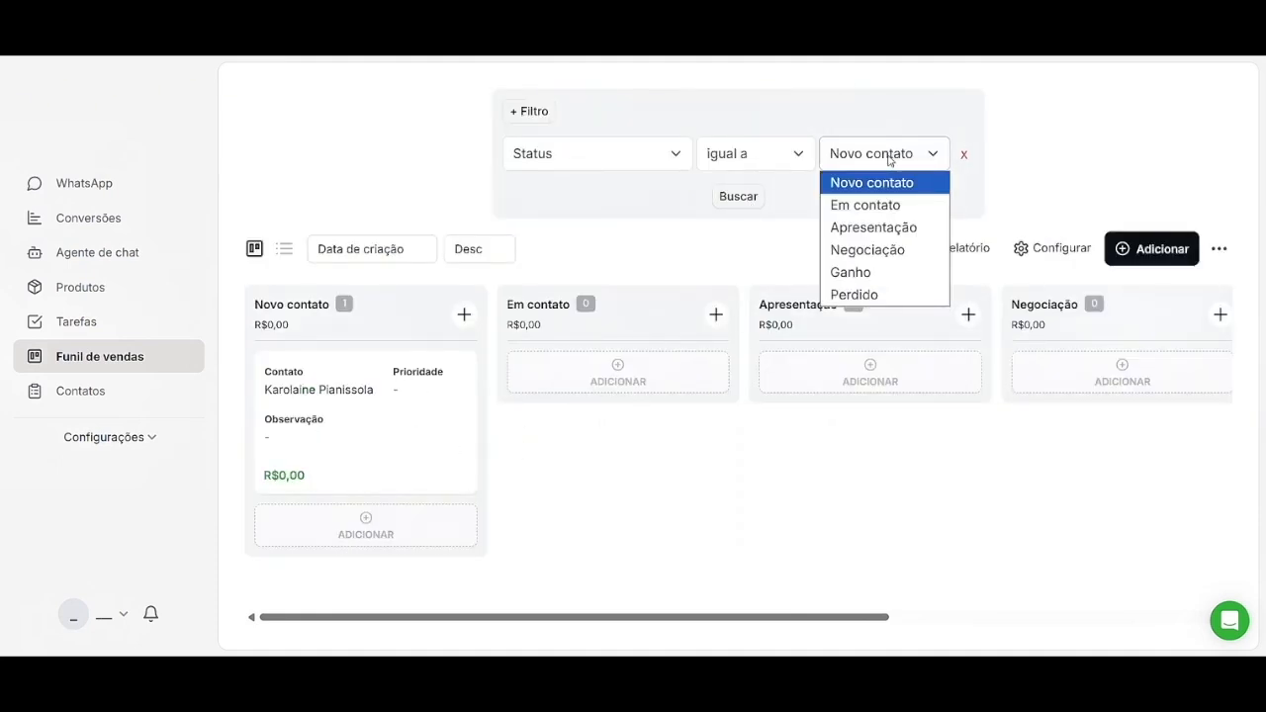
click(895, 206)
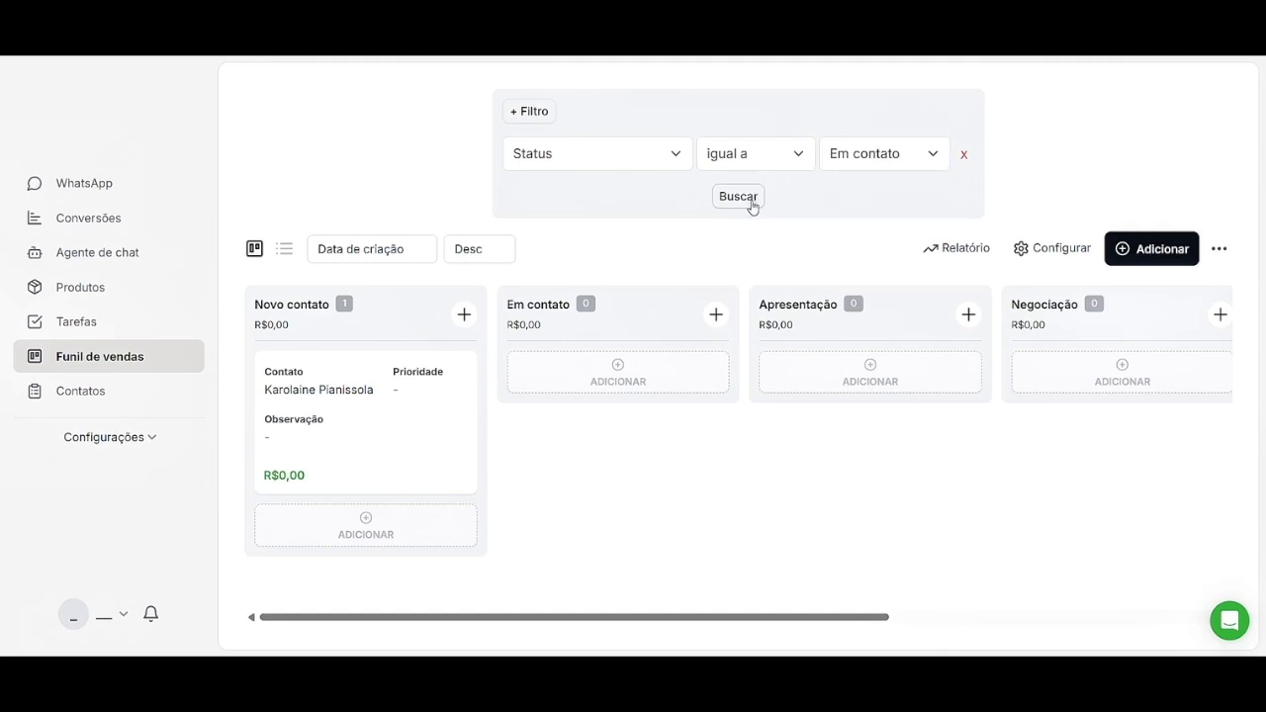
click(750, 197)
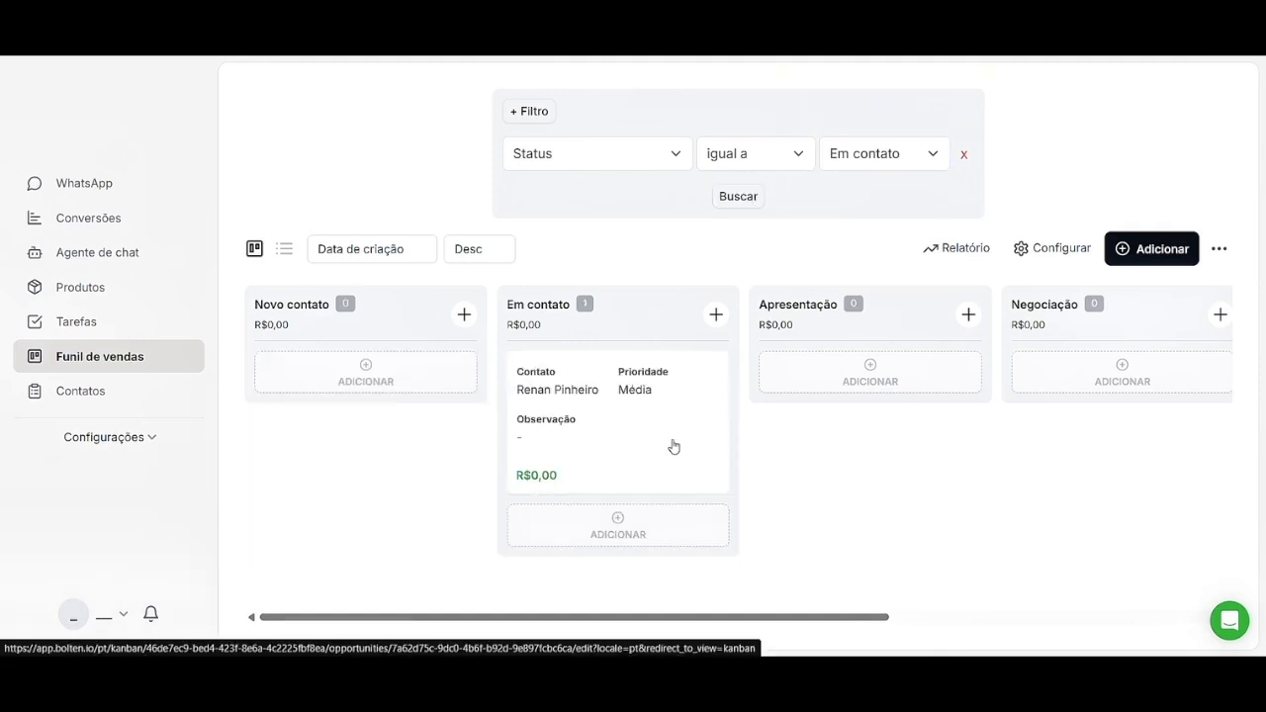
Filter the funnel board by Data de criação between 13/01/2026 and 14/01/2026.
click(677, 153)
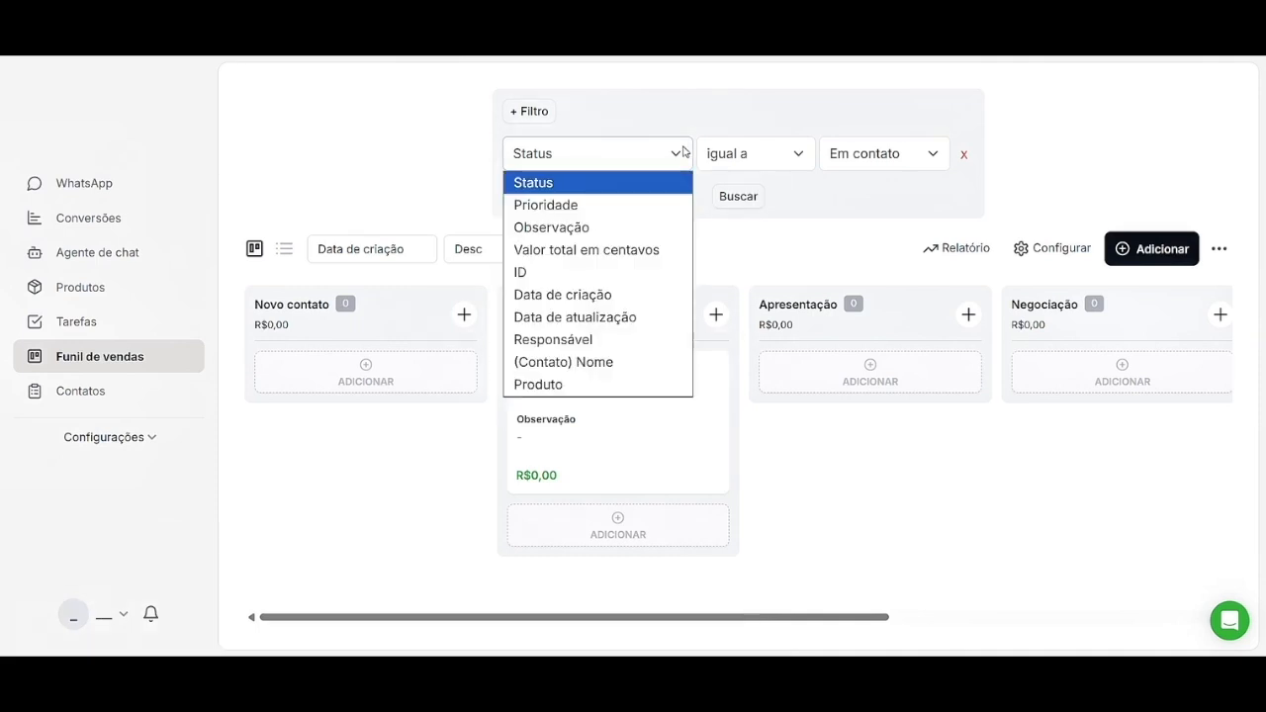
click(632, 294)
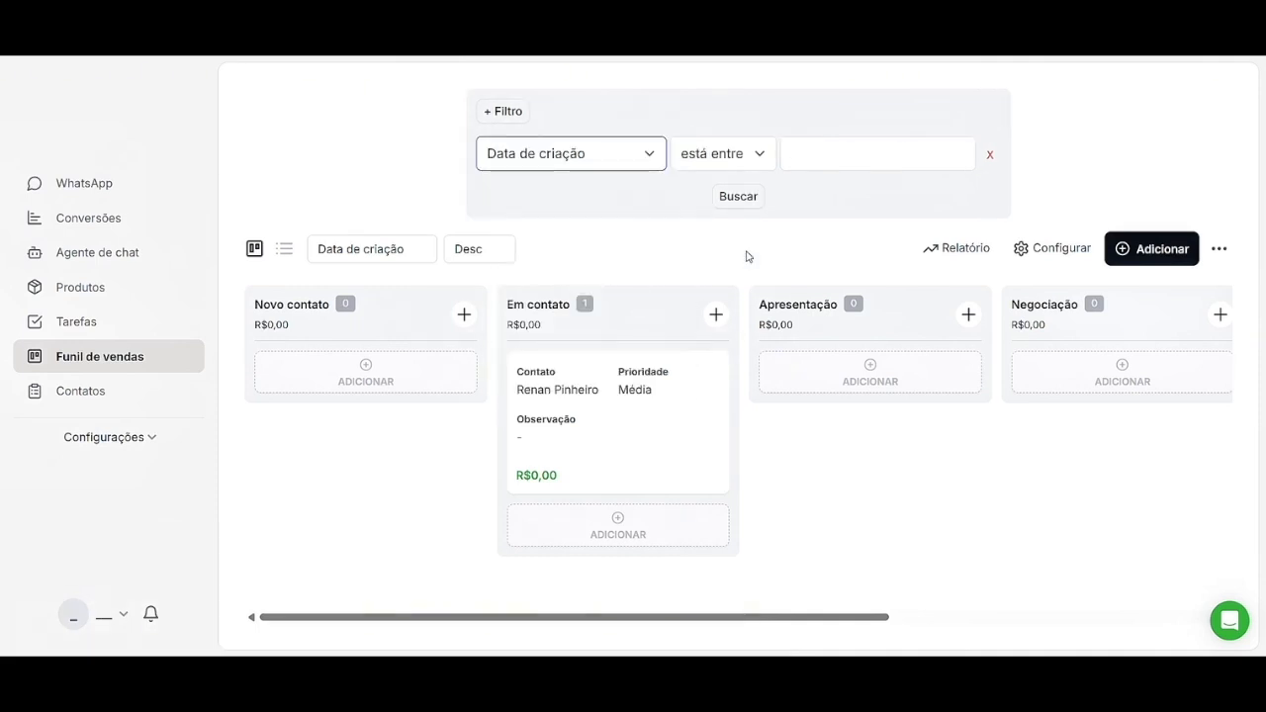
click(792, 159)
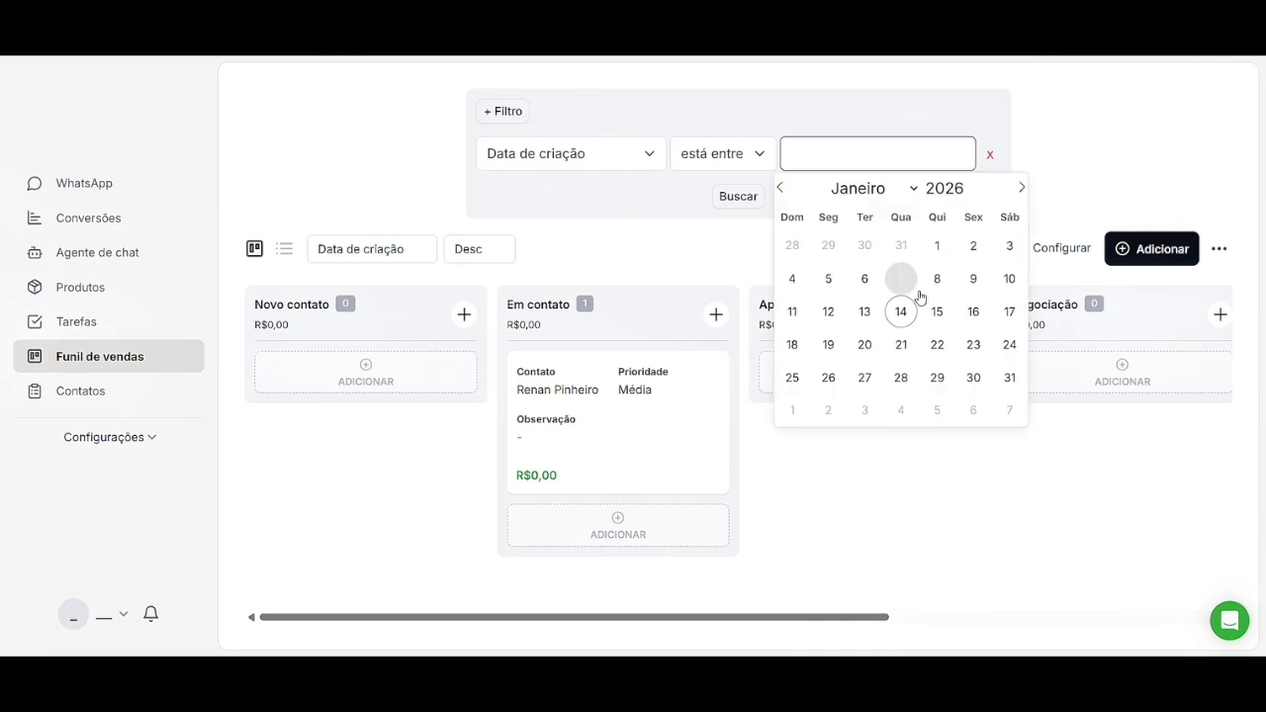
click(864, 311)
click(900, 312)
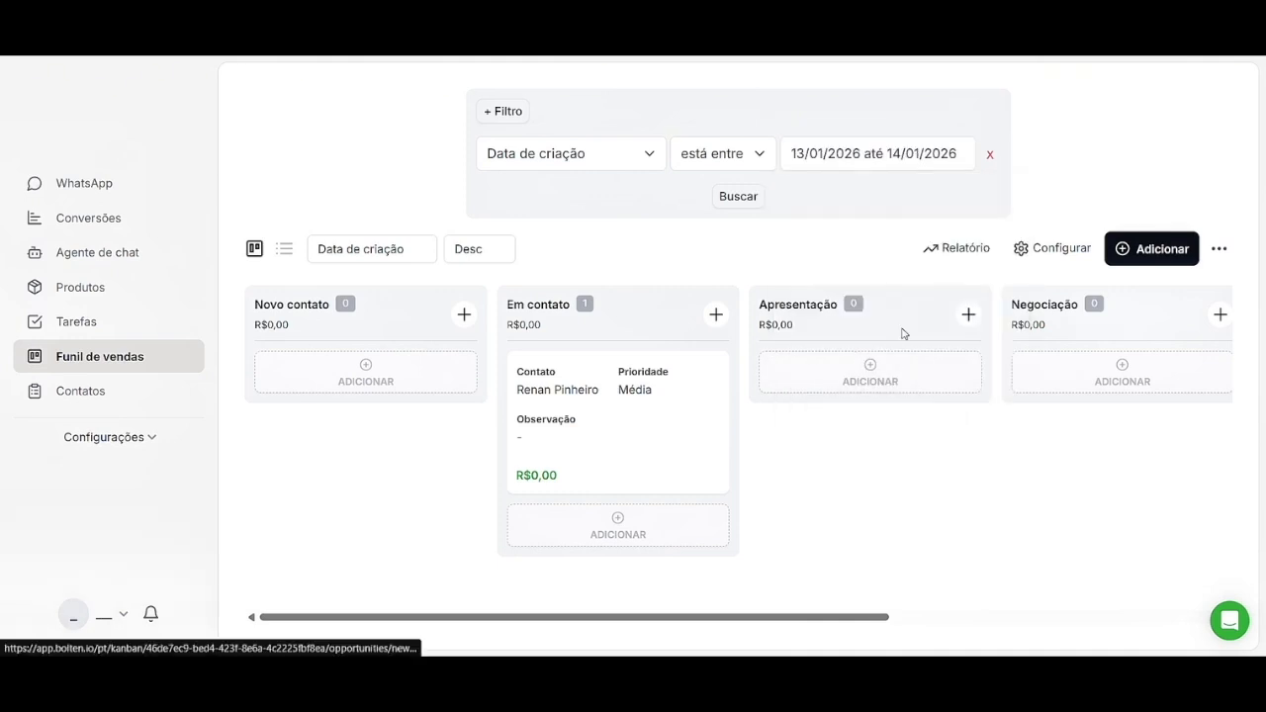
click(749, 205)
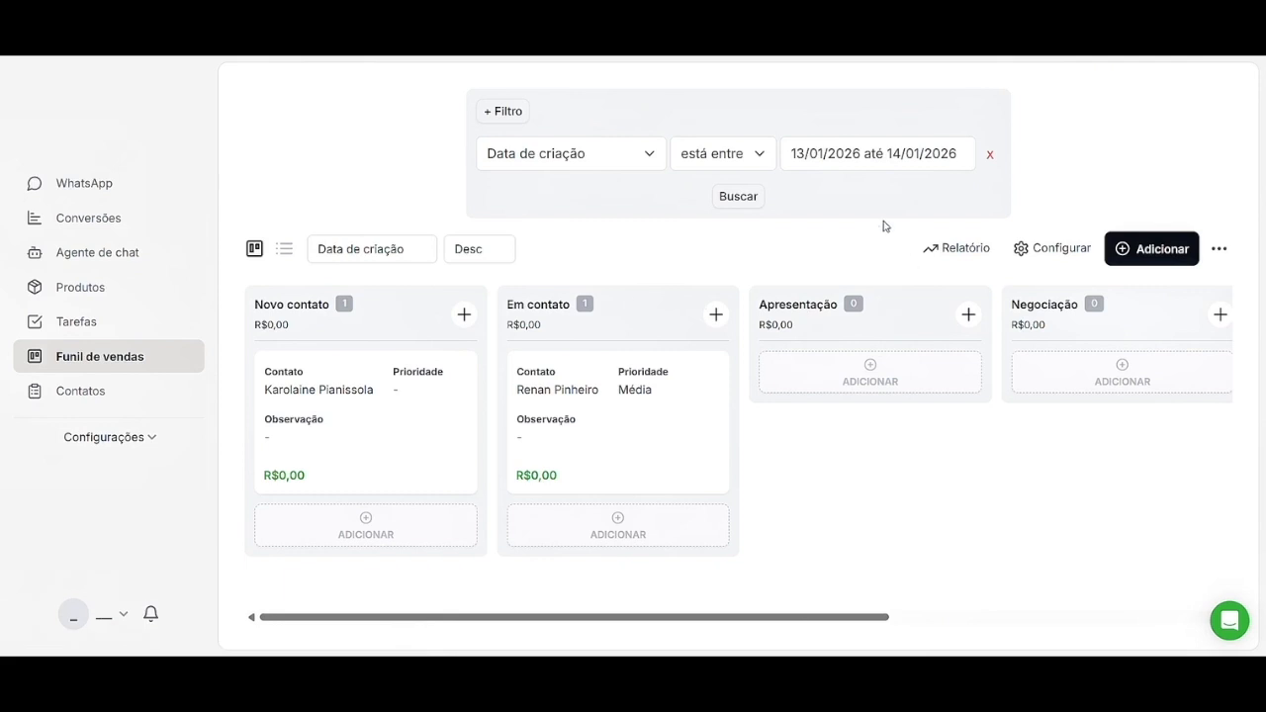
Change the board filter to Responsável igual a the account's listed user and run the search.
click(902, 156)
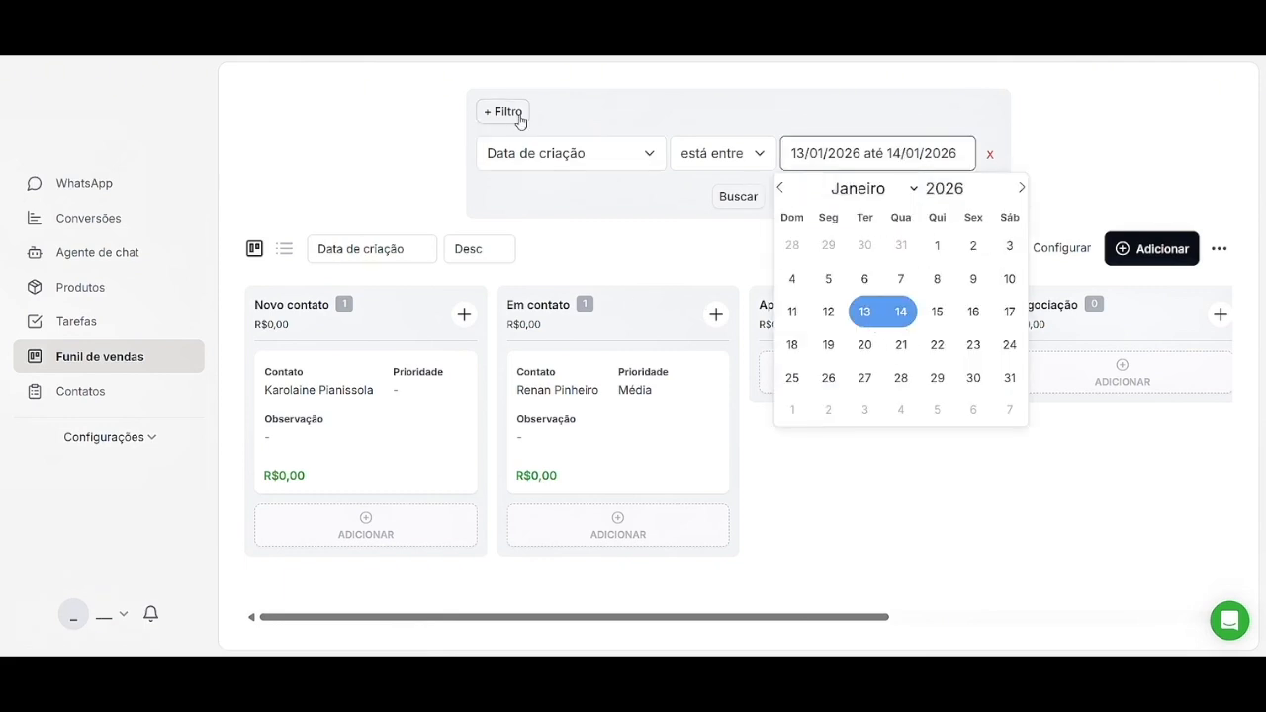
click(650, 161)
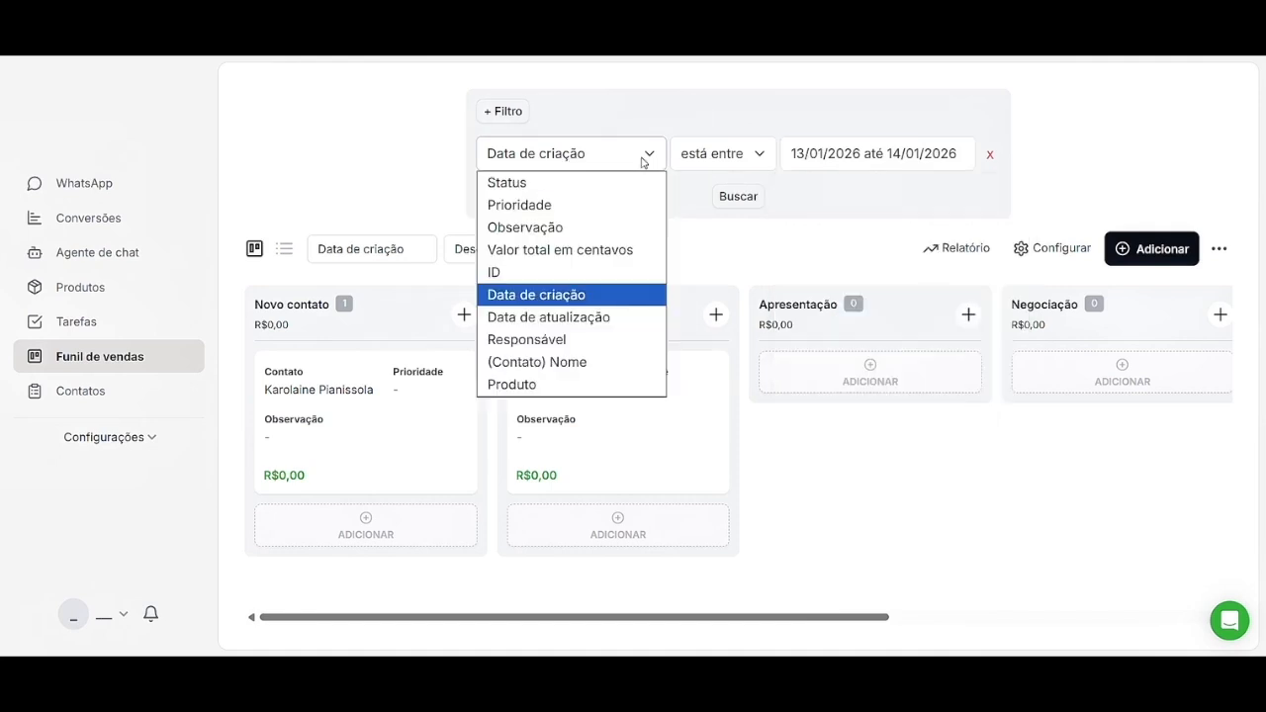
click(752, 158)
click(600, 153)
click(593, 318)
click(633, 158)
click(594, 340)
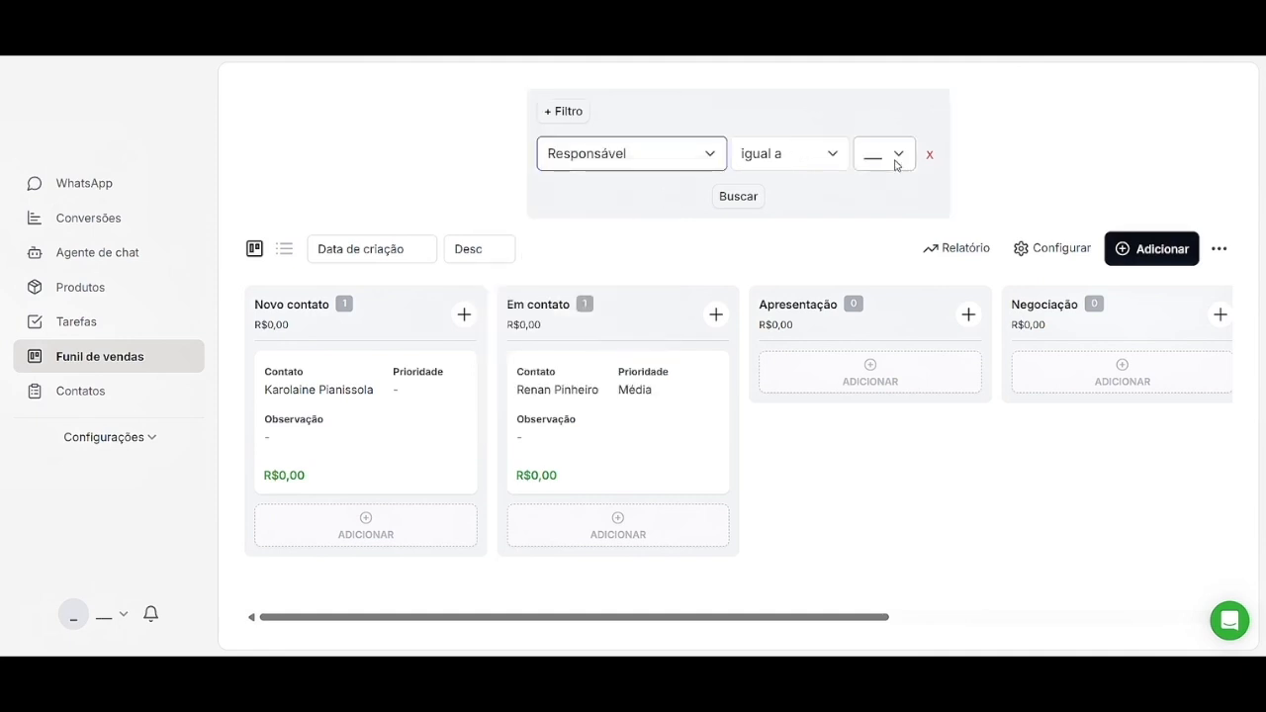
click(897, 164)
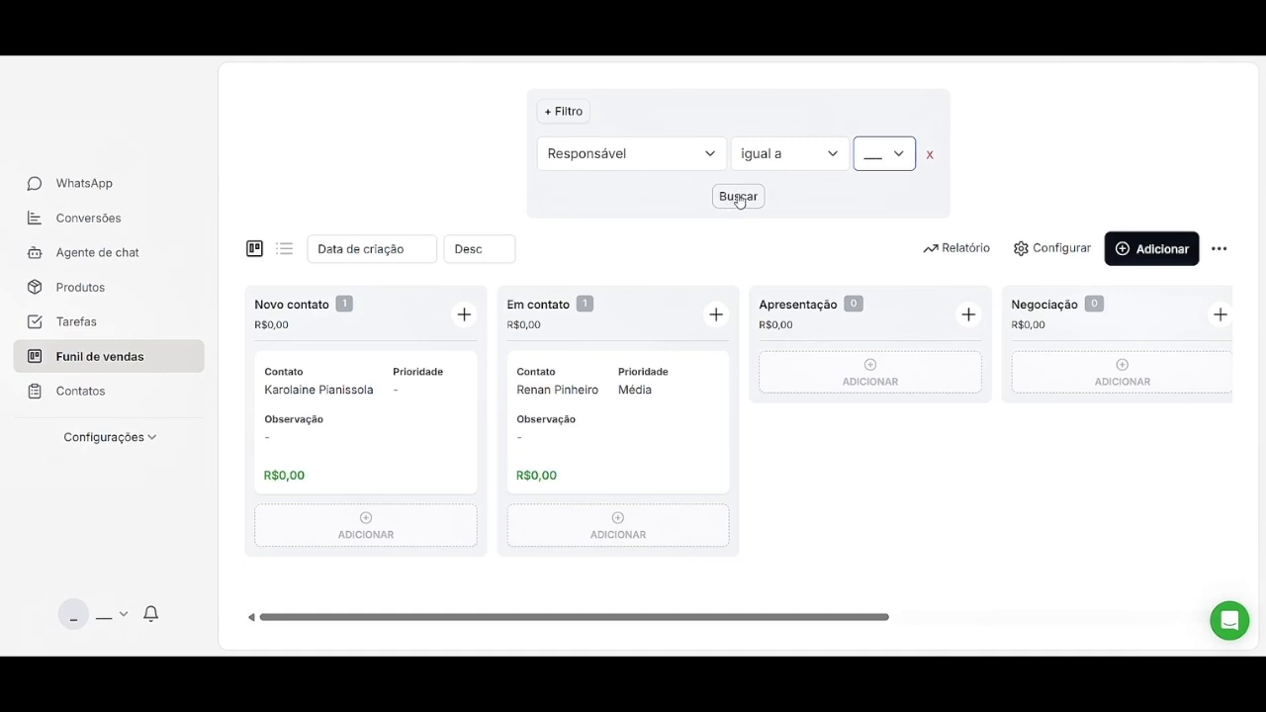
click(738, 197)
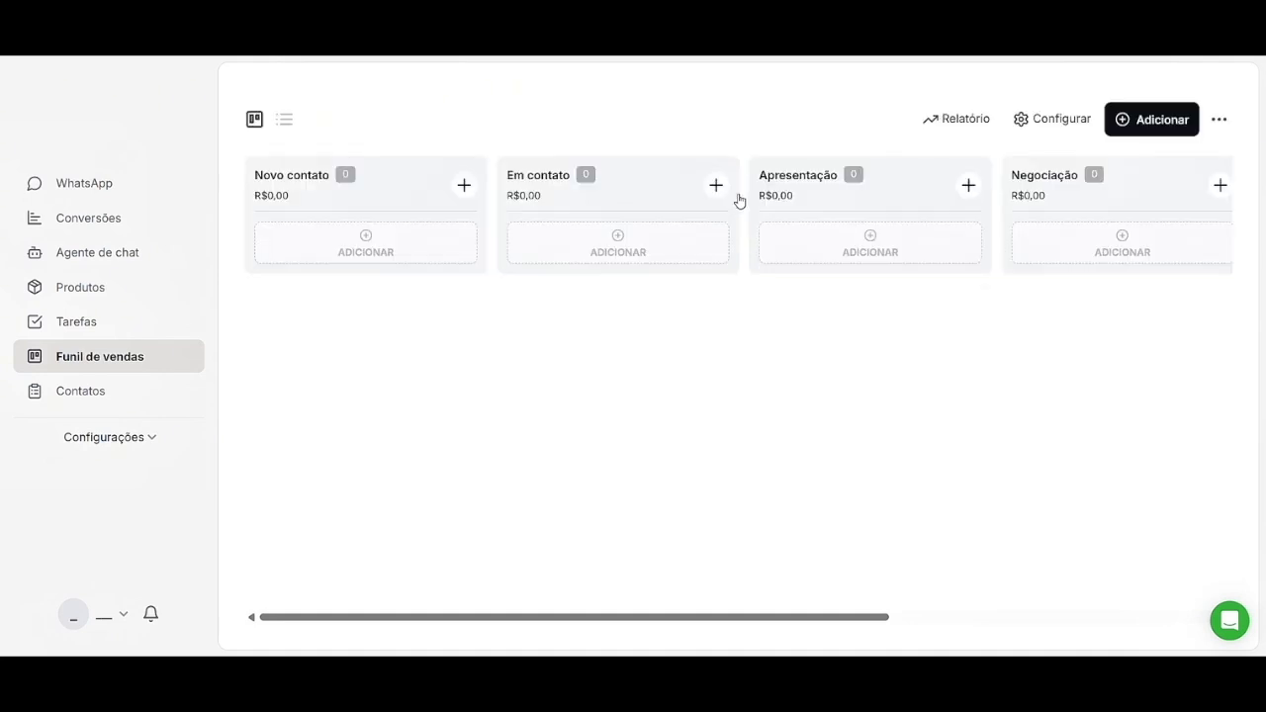
Change the board filter to Responsável diferente de the account's listed user and run the search.
scroll(672, 438, right, 5)
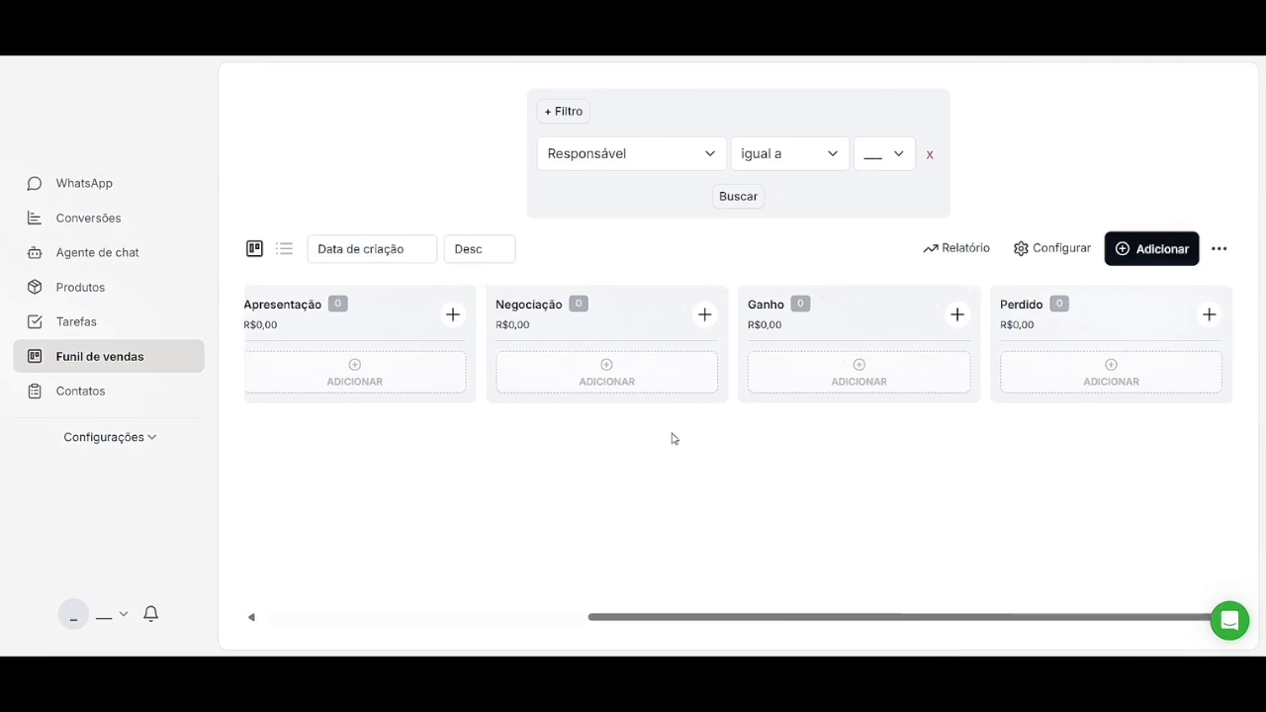
scroll(673, 438, left, 5)
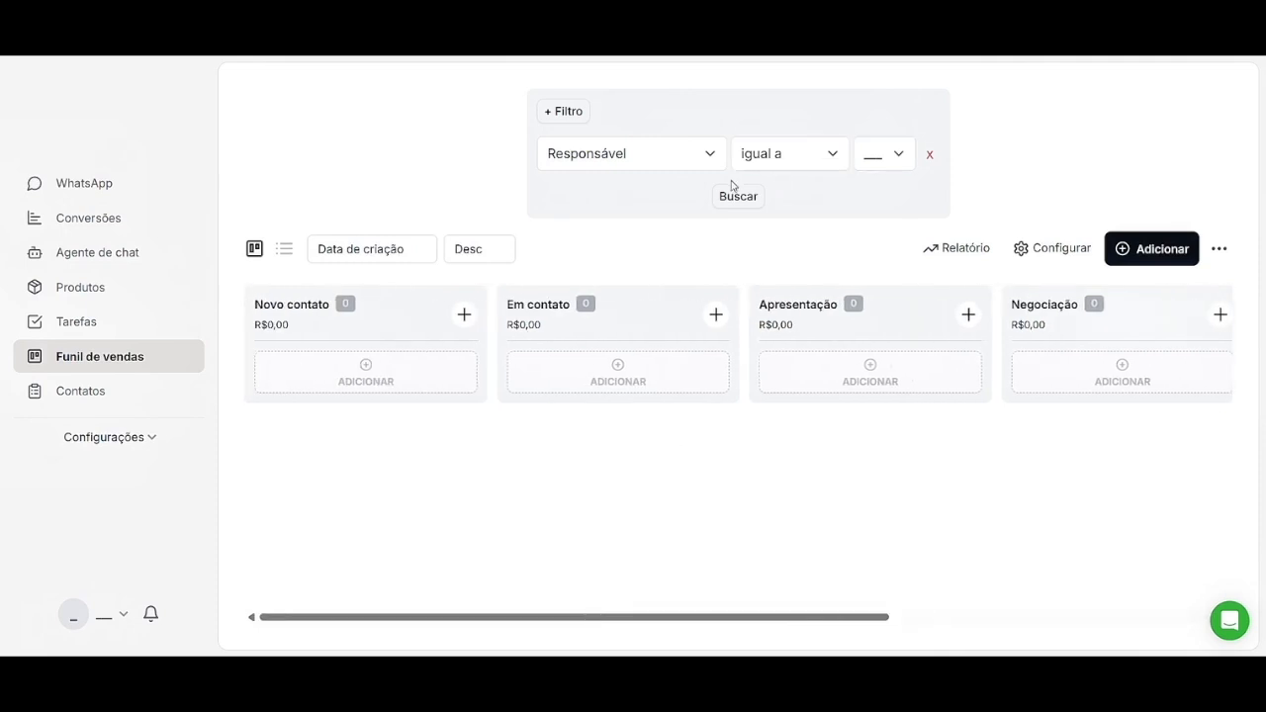
click(769, 156)
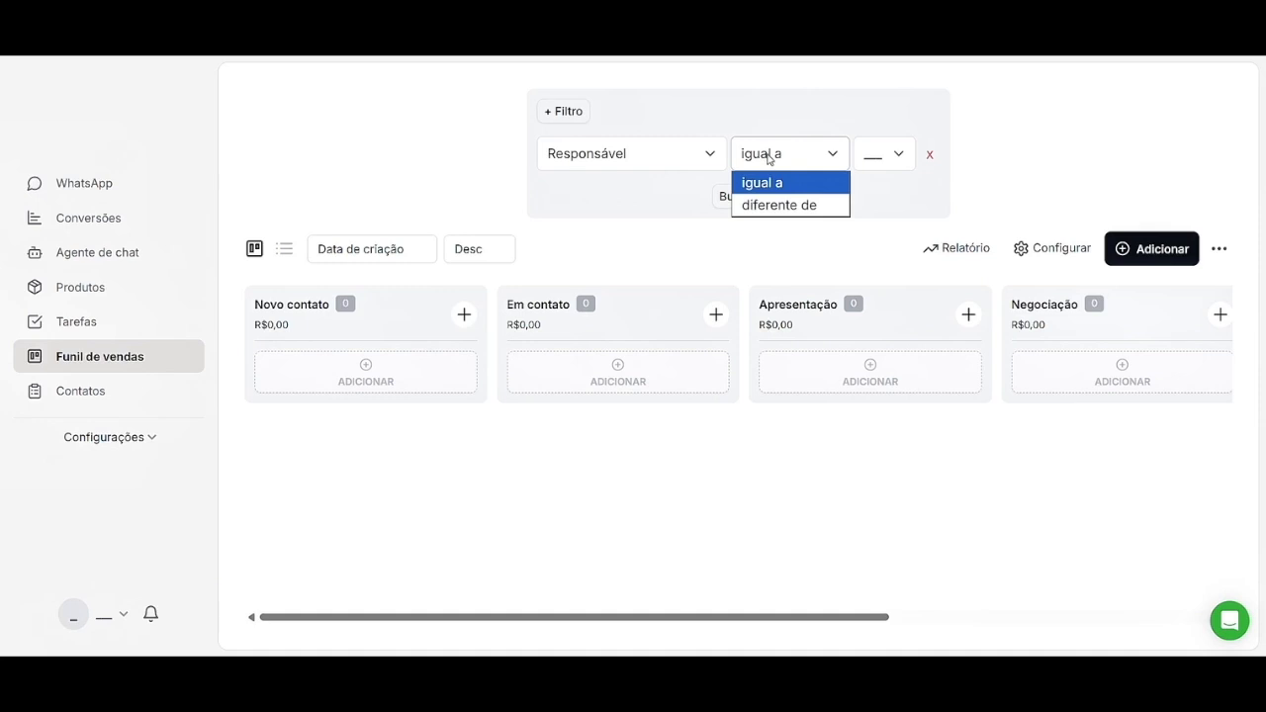
click(806, 206)
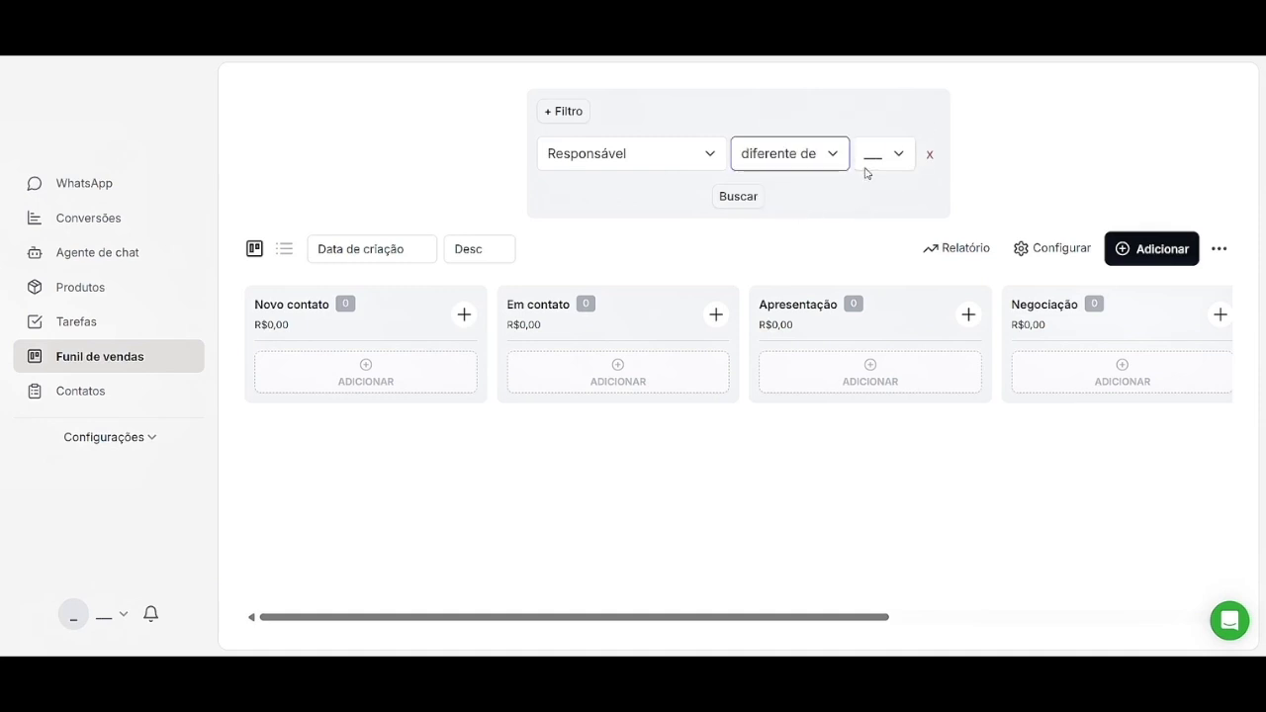
click(739, 197)
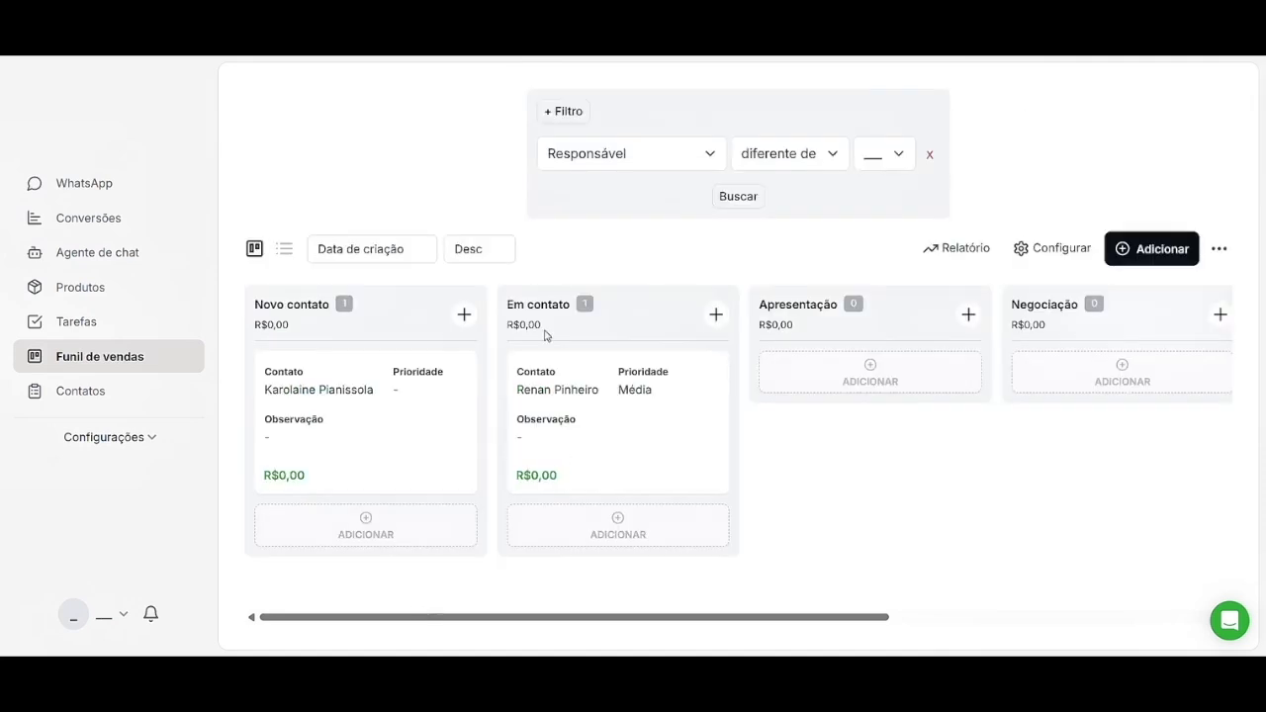
Remove the Responsável filter and check which fields the funnel board can be sorted by.
click(932, 157)
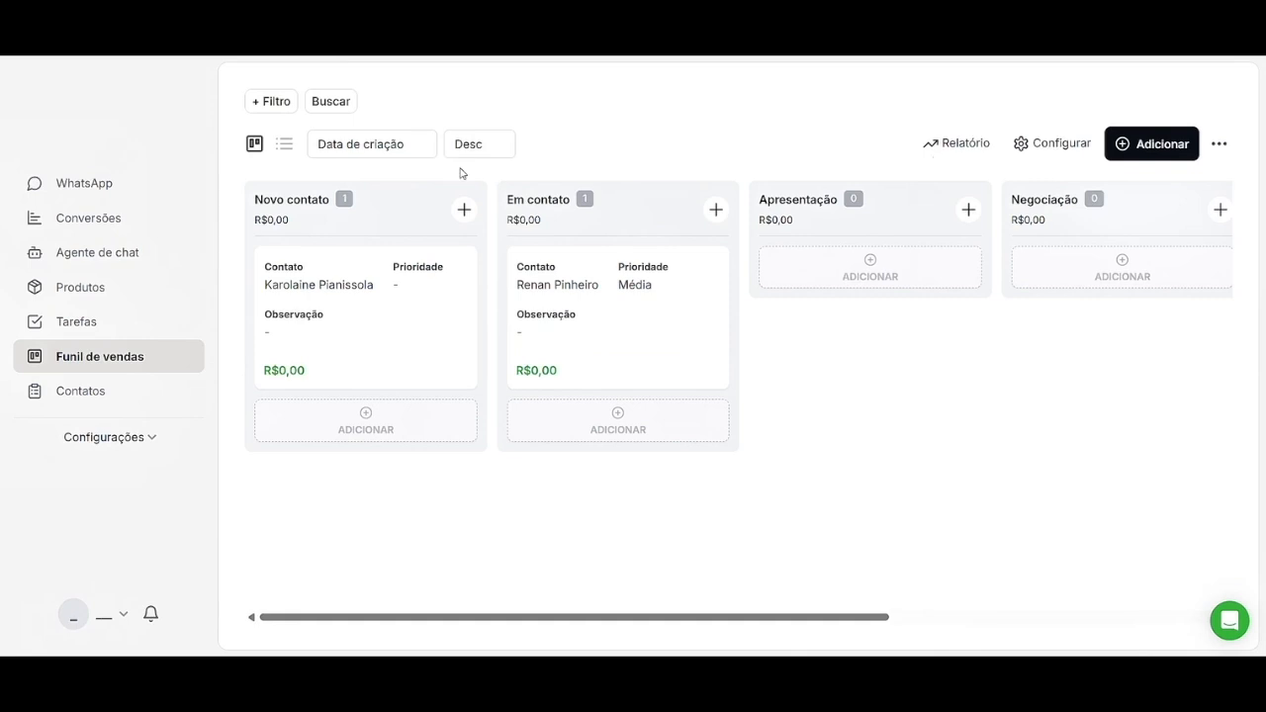
click(377, 143)
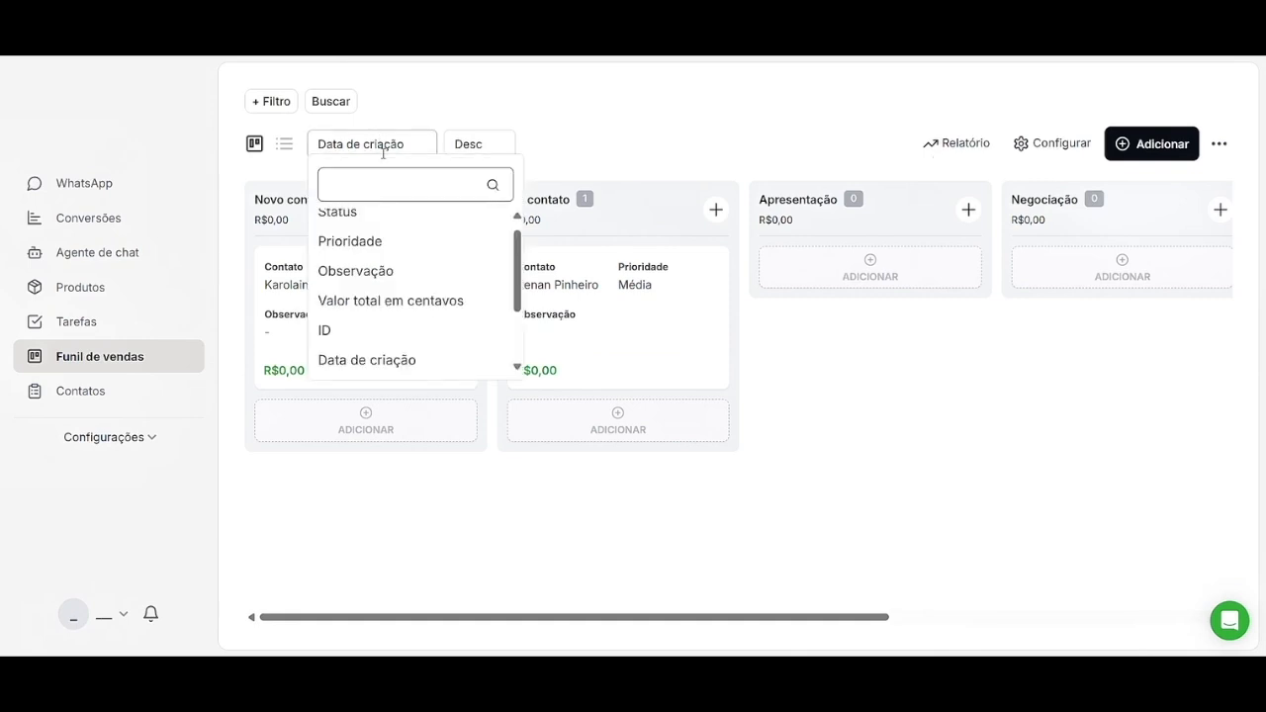
click(636, 145)
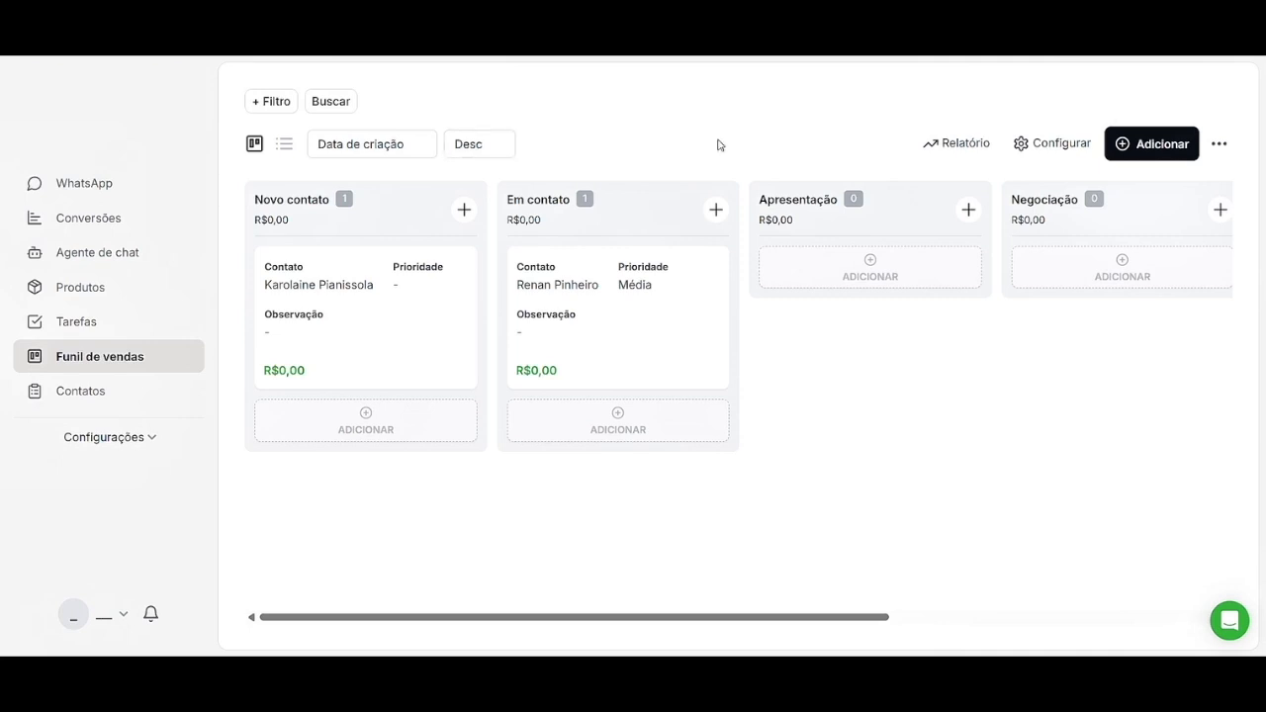
Review the funnel report's stage conversion chart and its summary indicators, and return to the board.
click(946, 144)
scroll(747, 284, down, 1)
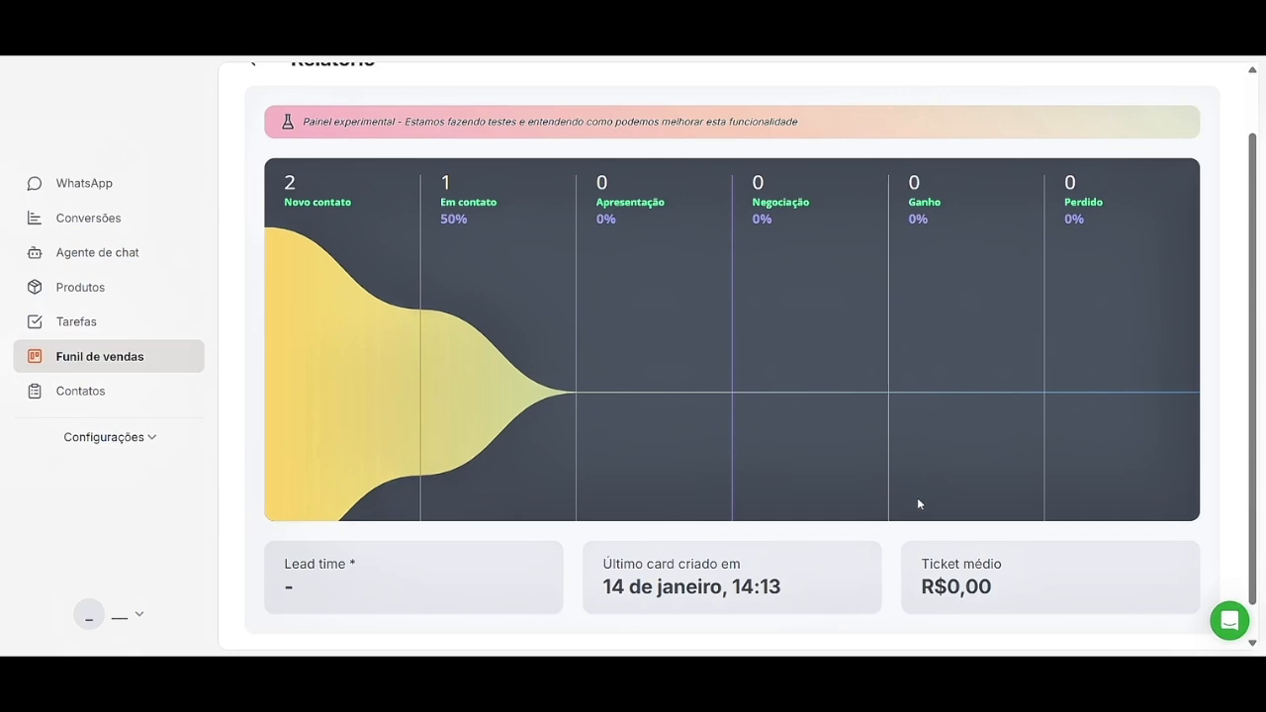
scroll(734, 473, down, 1)
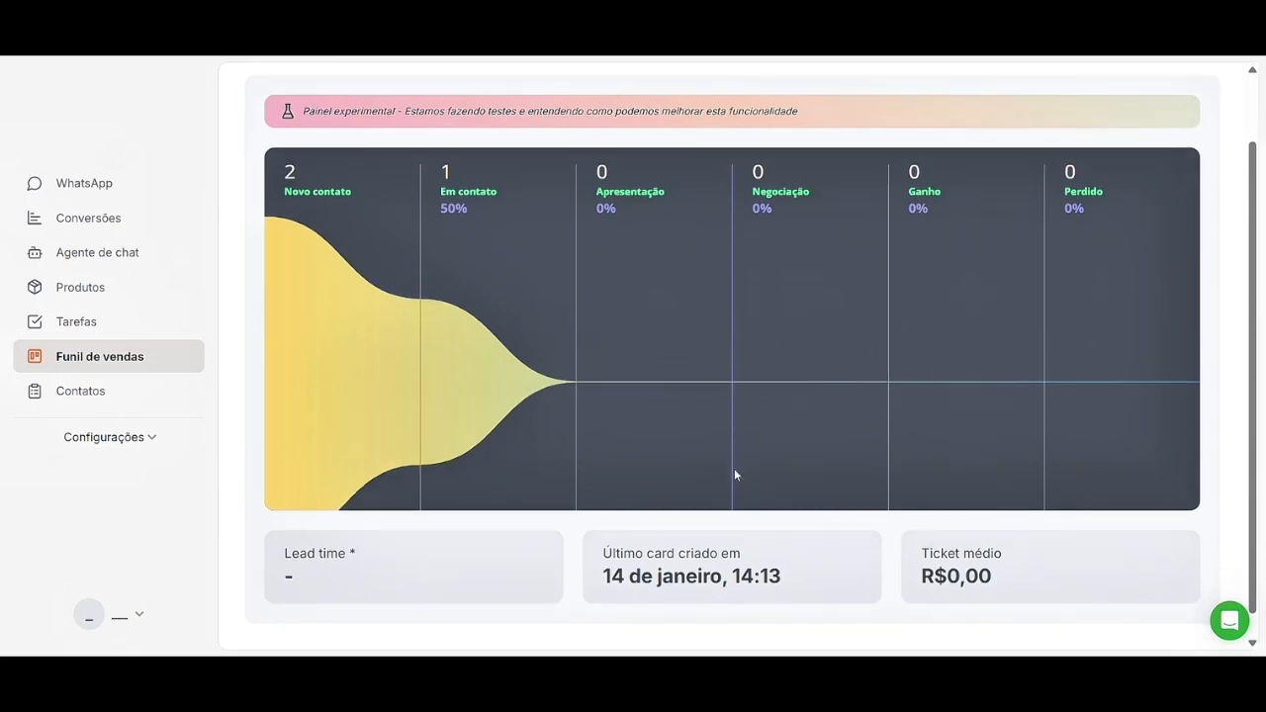
scroll(694, 464, up, 2)
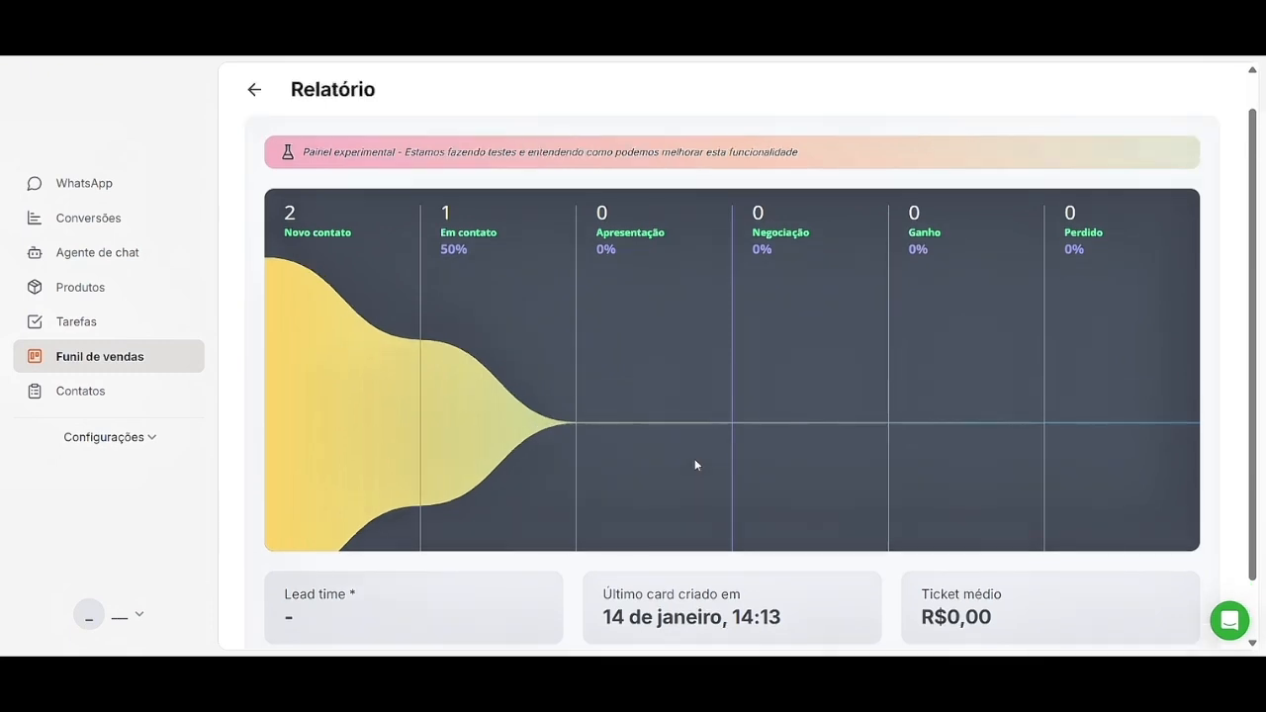
scroll(694, 465, up, 2)
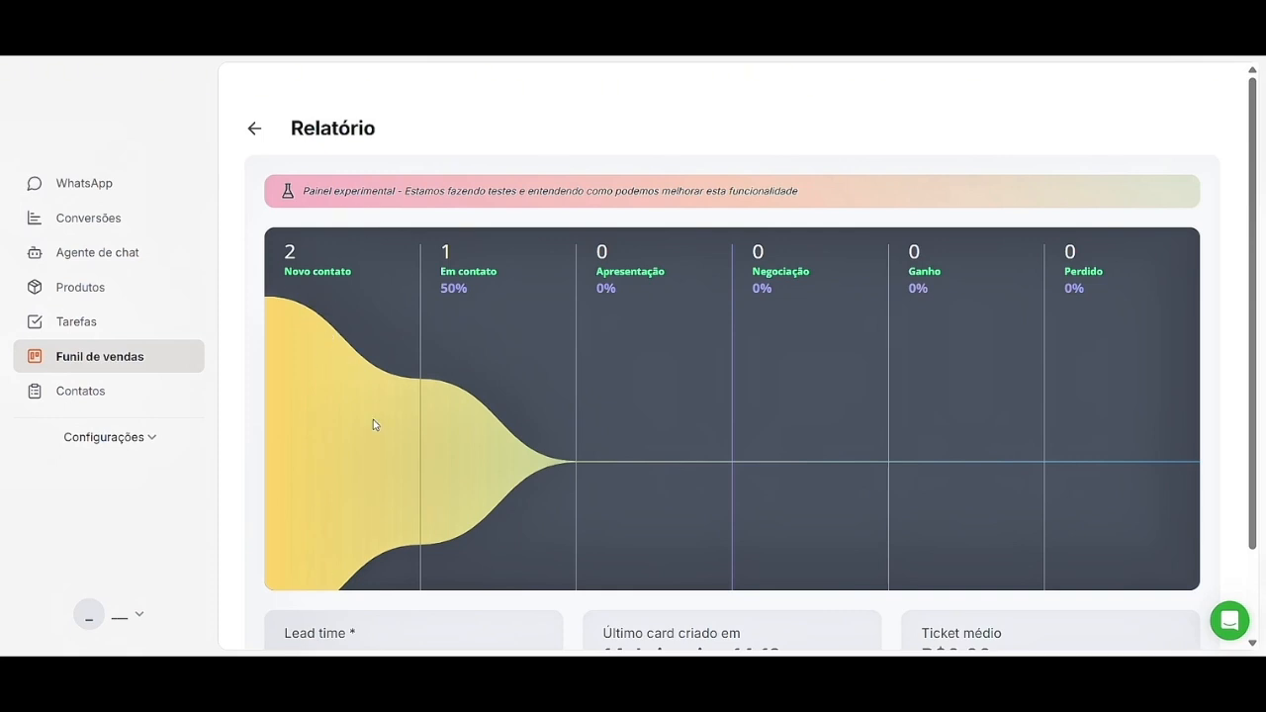
click(254, 127)
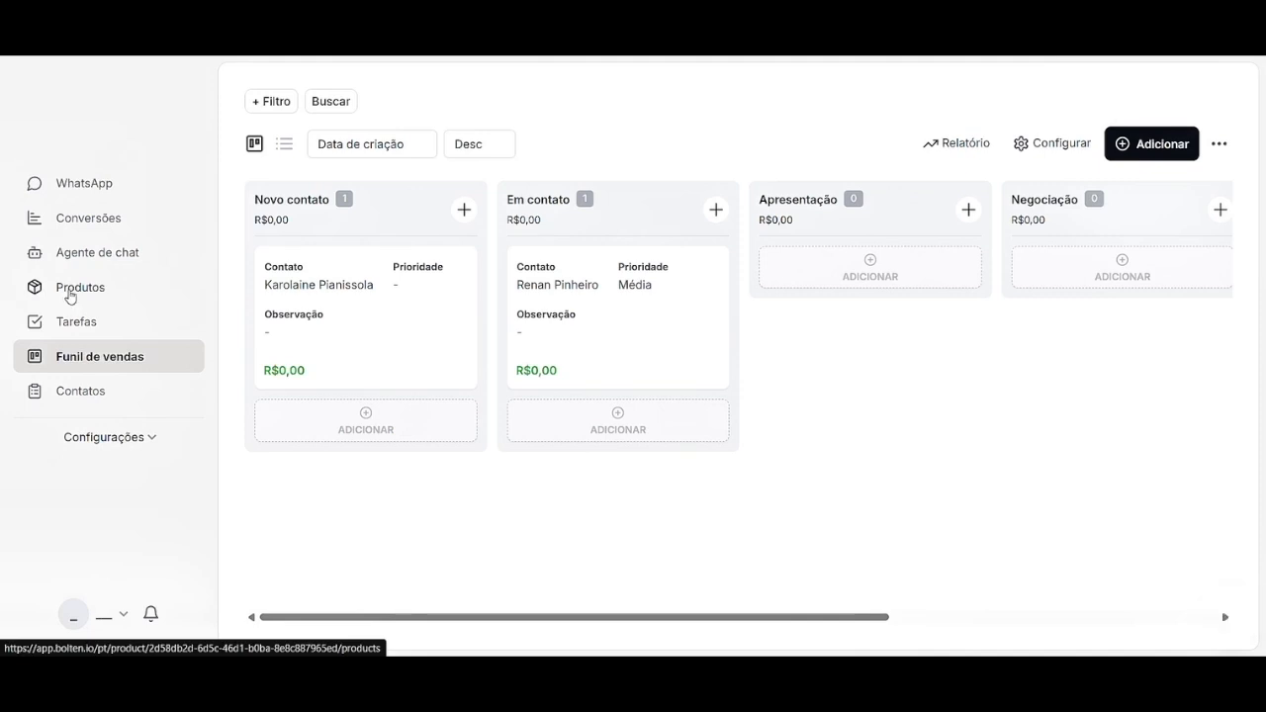
Create a product named Produto X with a price of R$150,00.
click(65, 297)
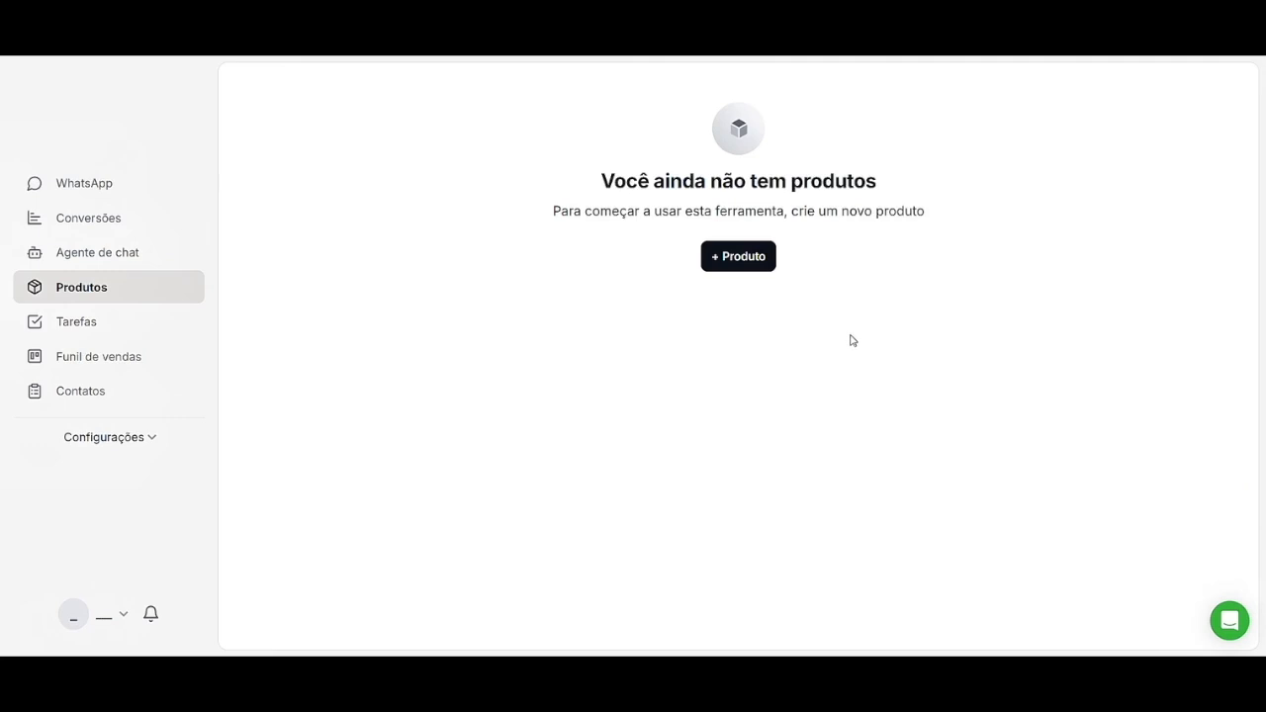
click(754, 265)
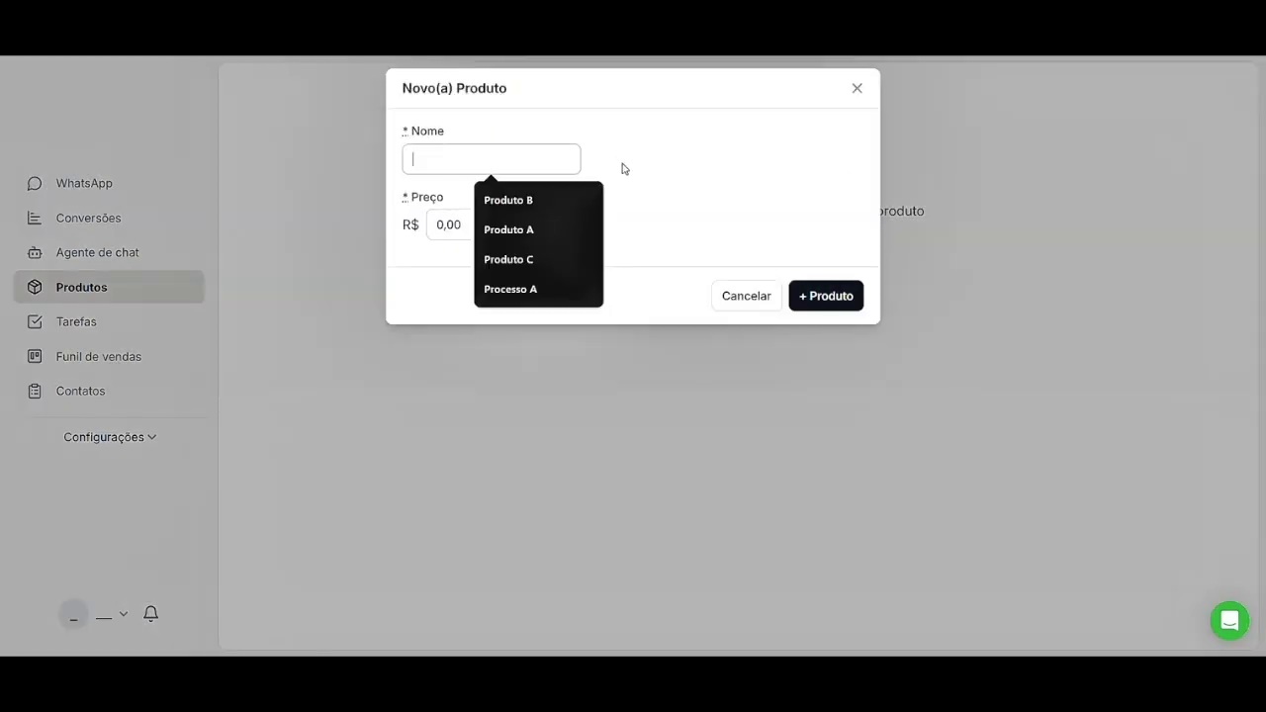
click(587, 201)
click(587, 201)
click(586, 201)
click(586, 200)
text(Pro)
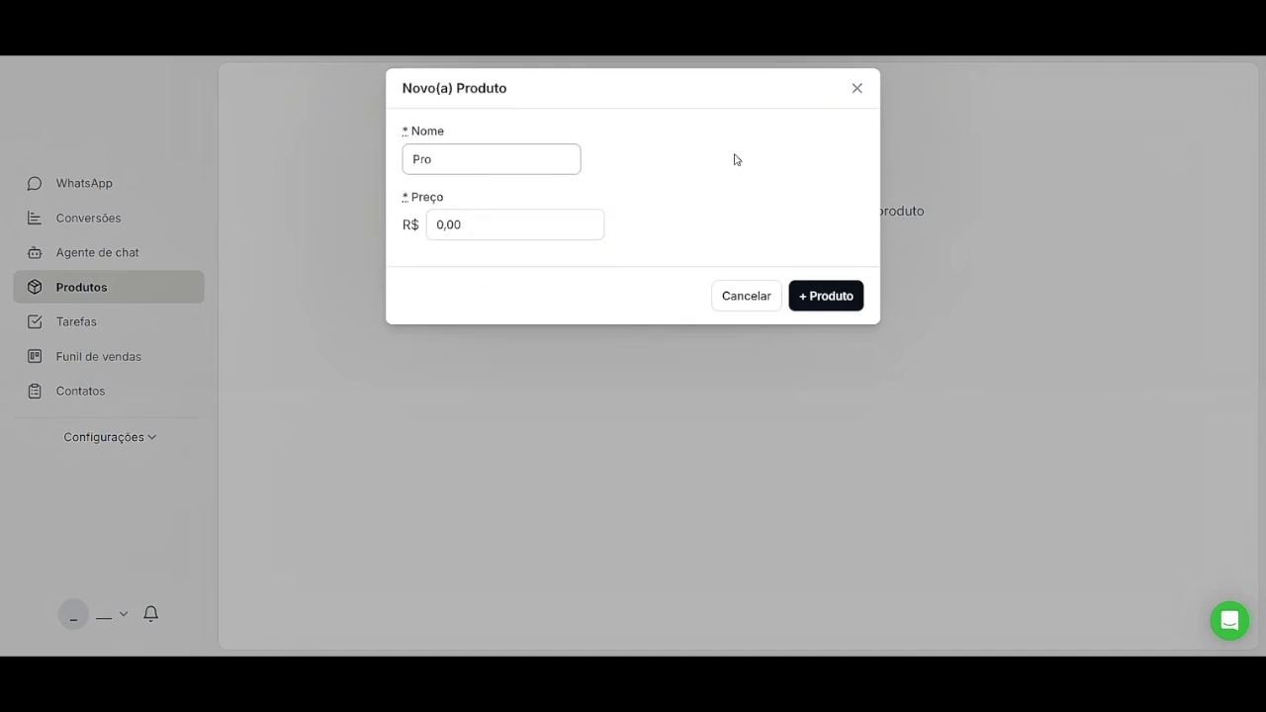
text(duto X)
click(473, 223)
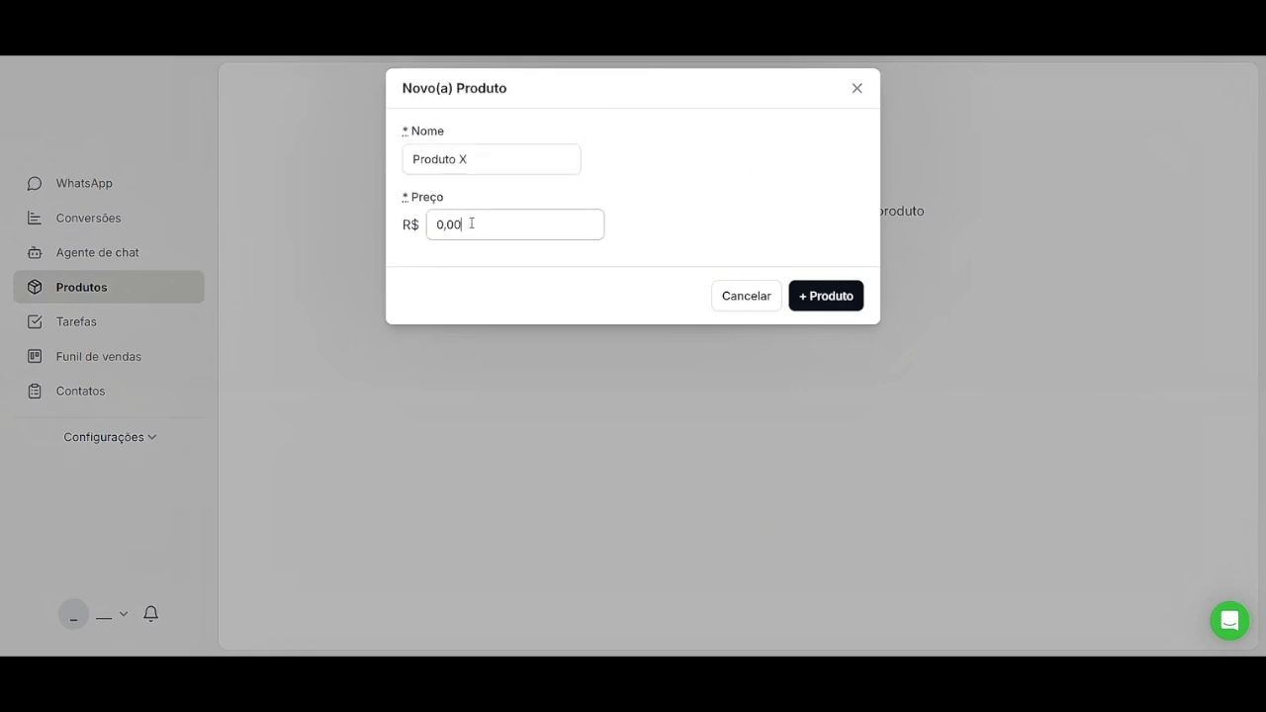
text(15)
click(847, 299)
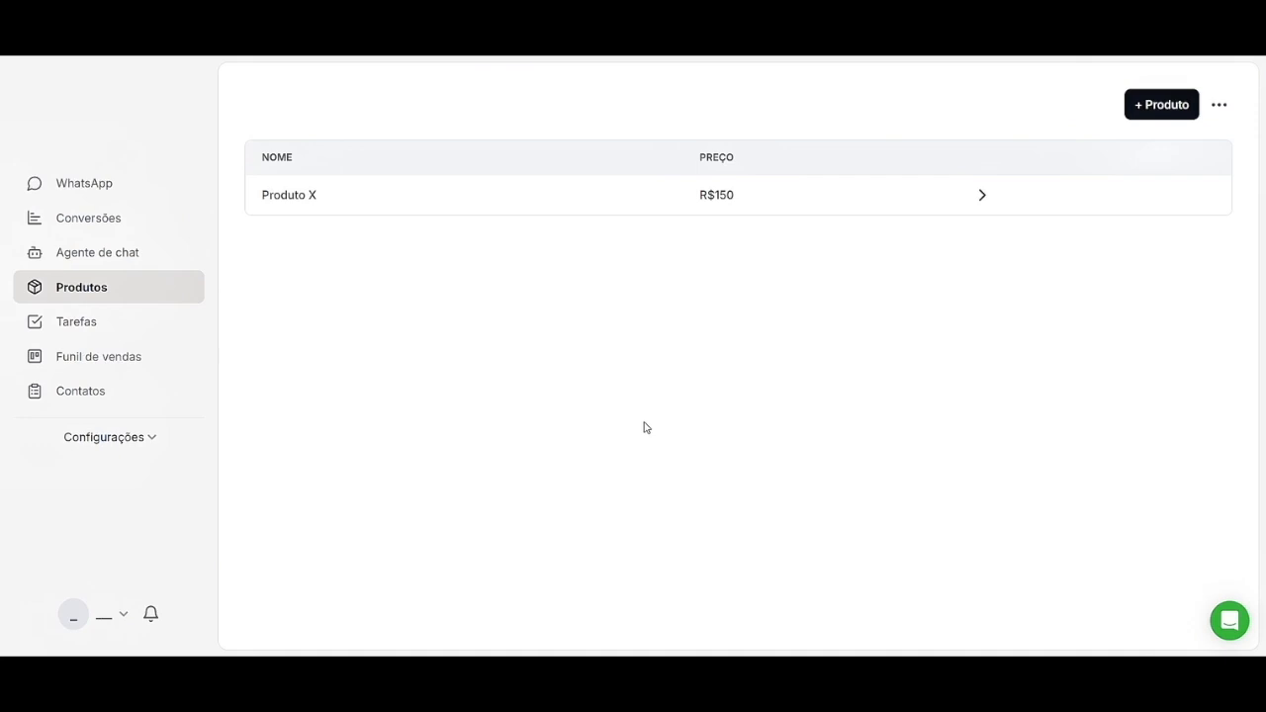
Add Produto X with quantity 5 to the funnel record in the Em contato stage and save its products.
click(109, 377)
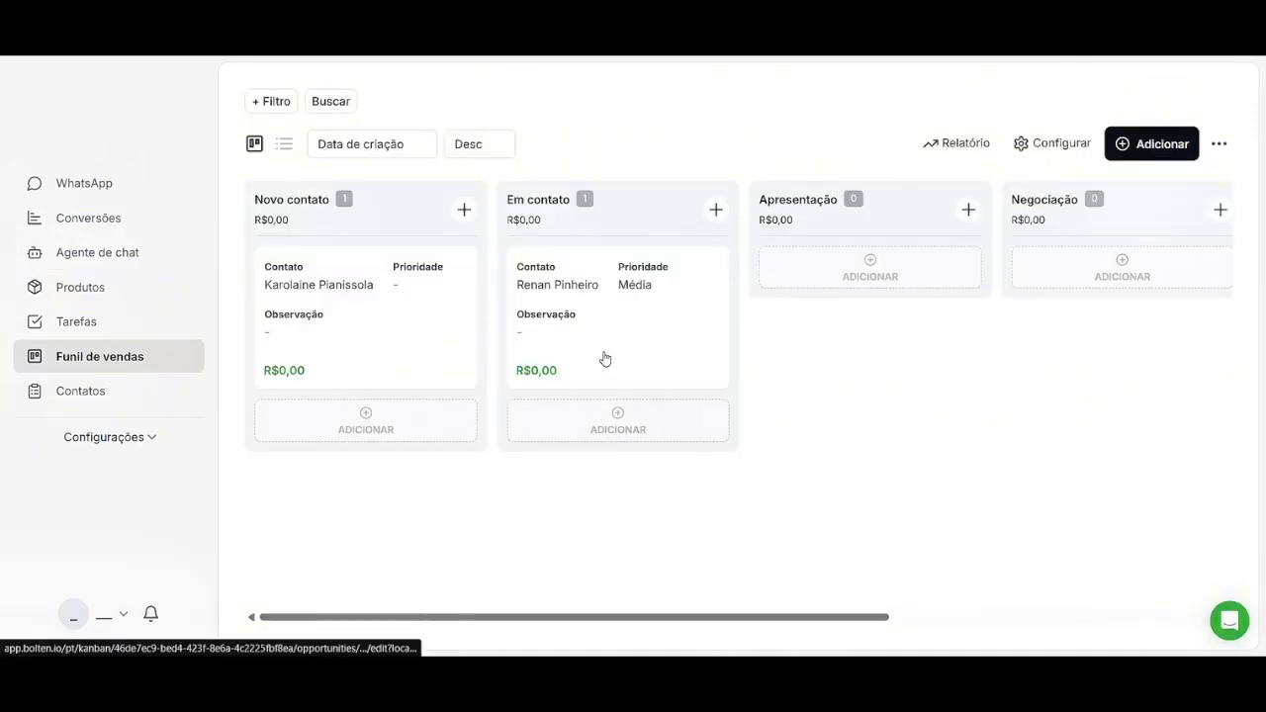
click(653, 334)
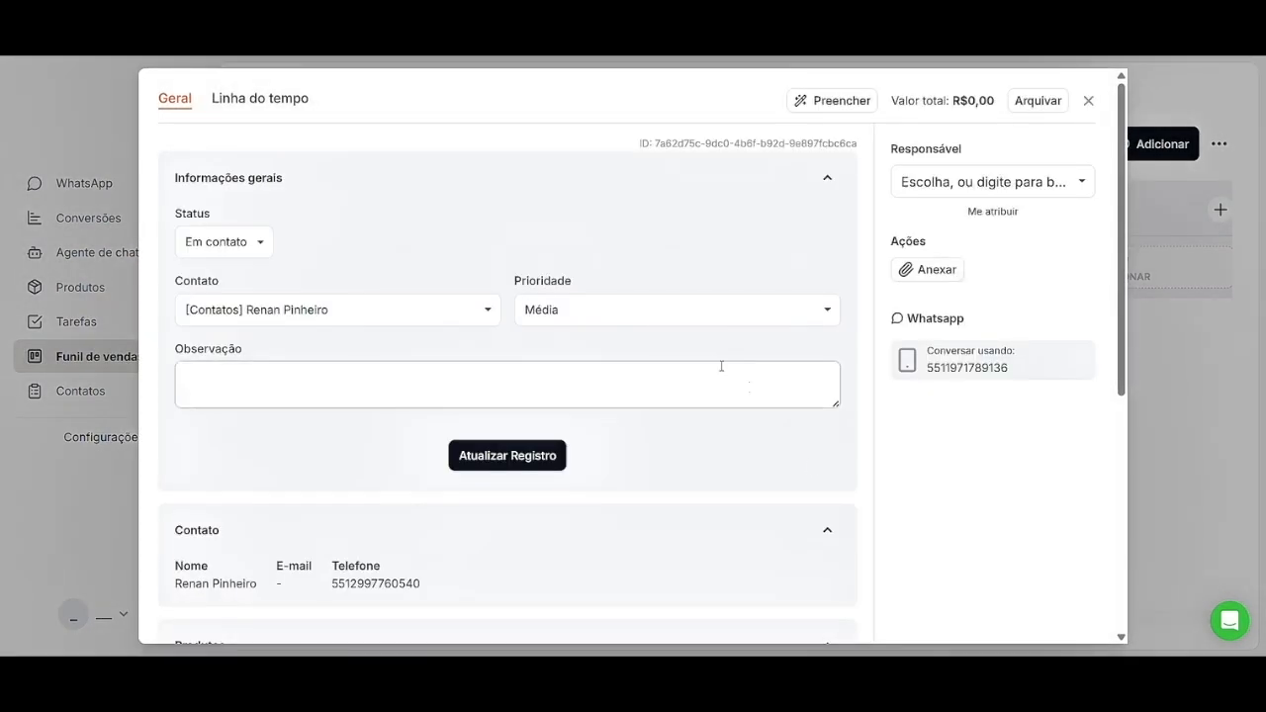
scroll(809, 468, down, 3)
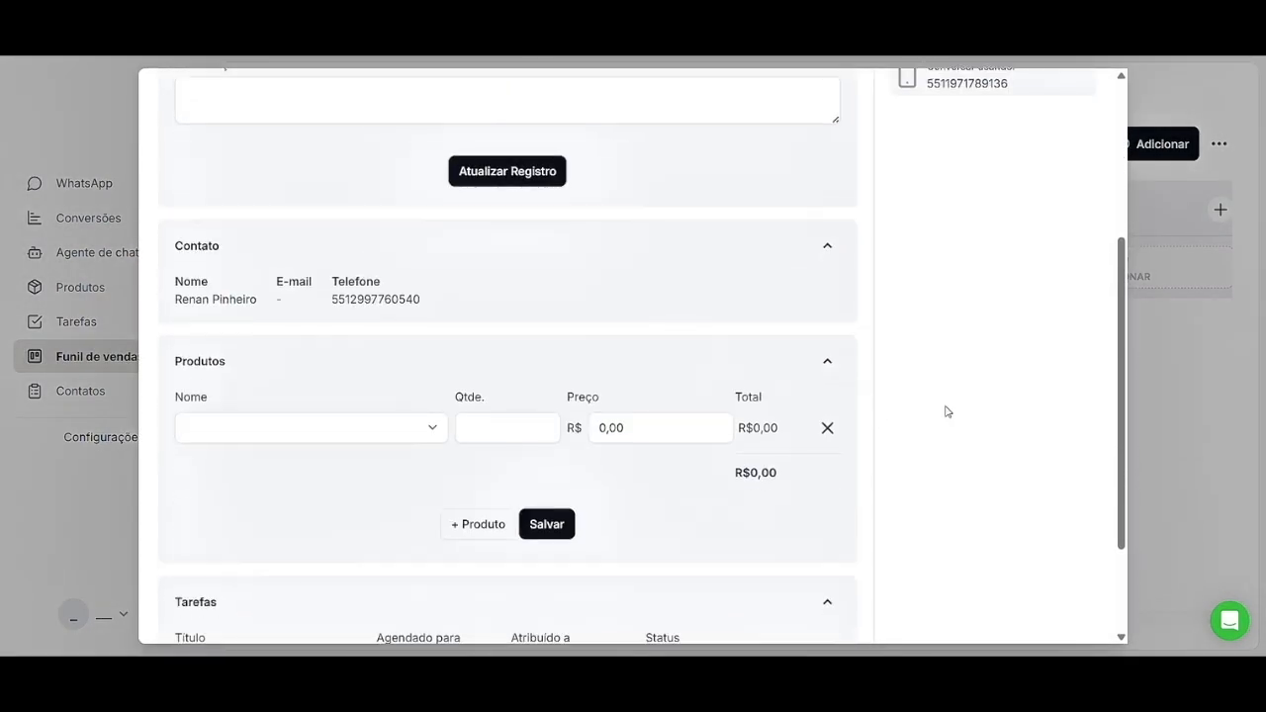
scroll(940, 326, down, 2)
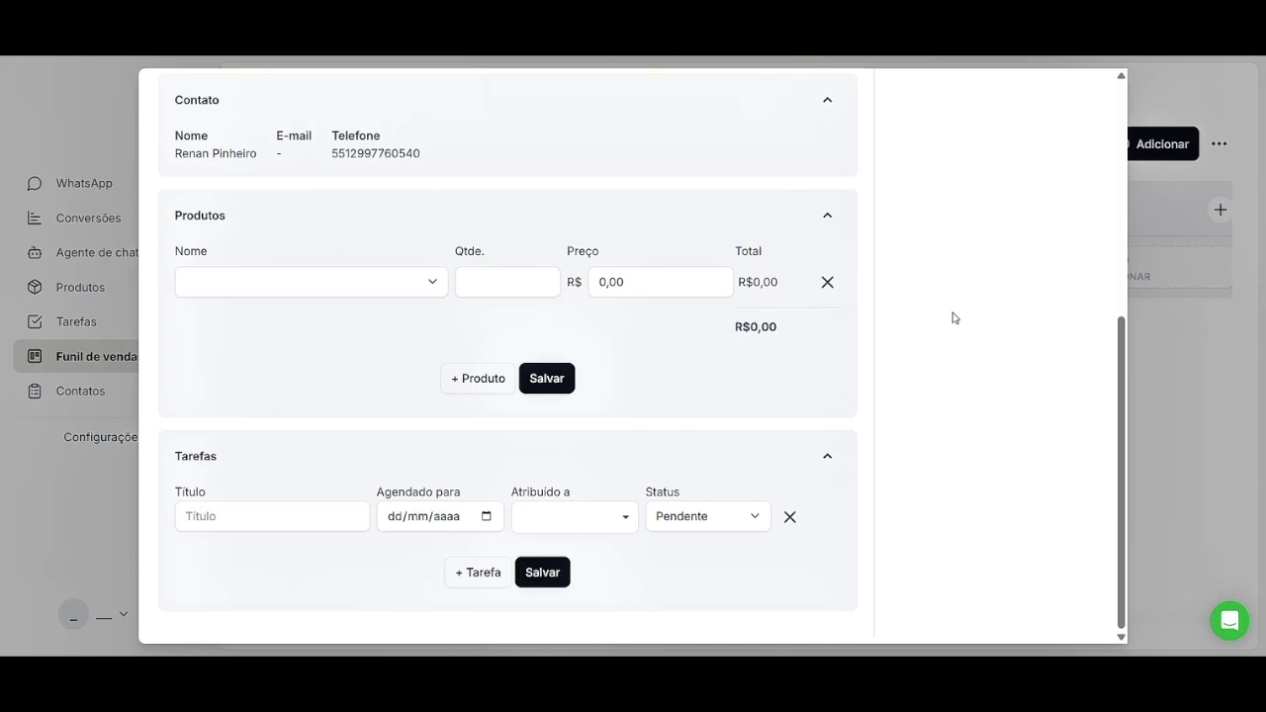
click(421, 284)
click(342, 327)
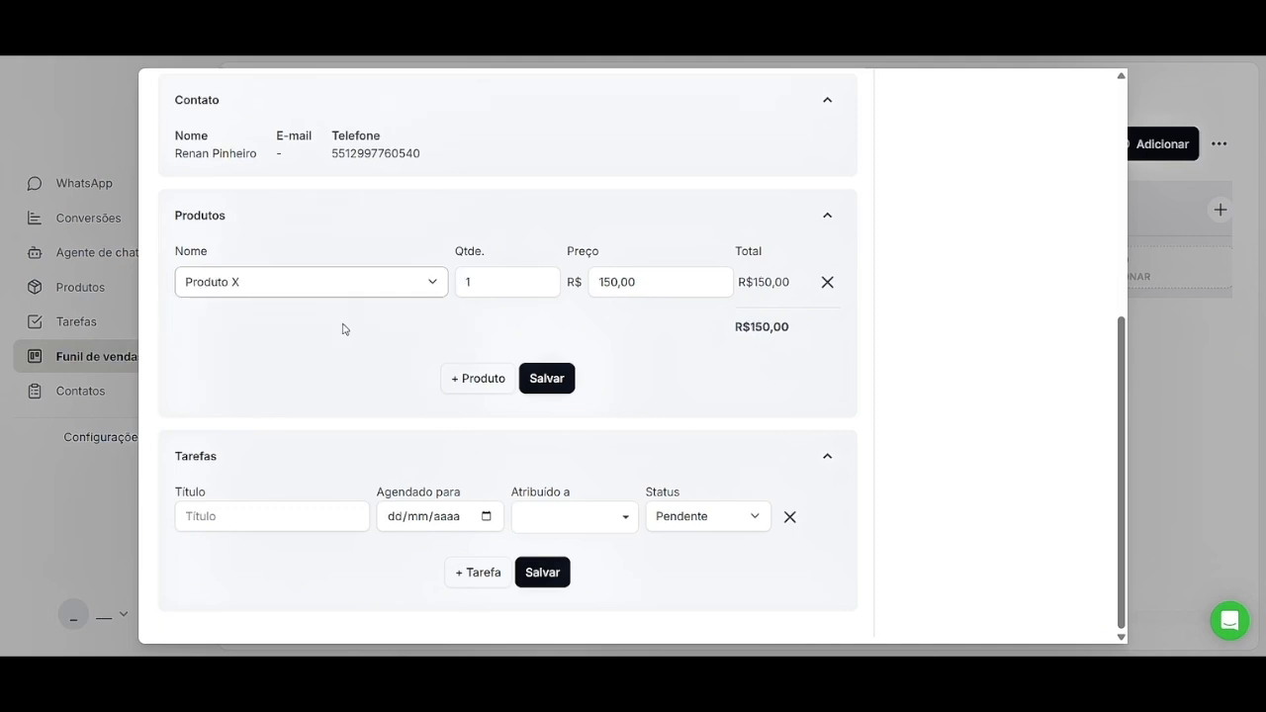
triple_click(545, 282)
click(545, 282)
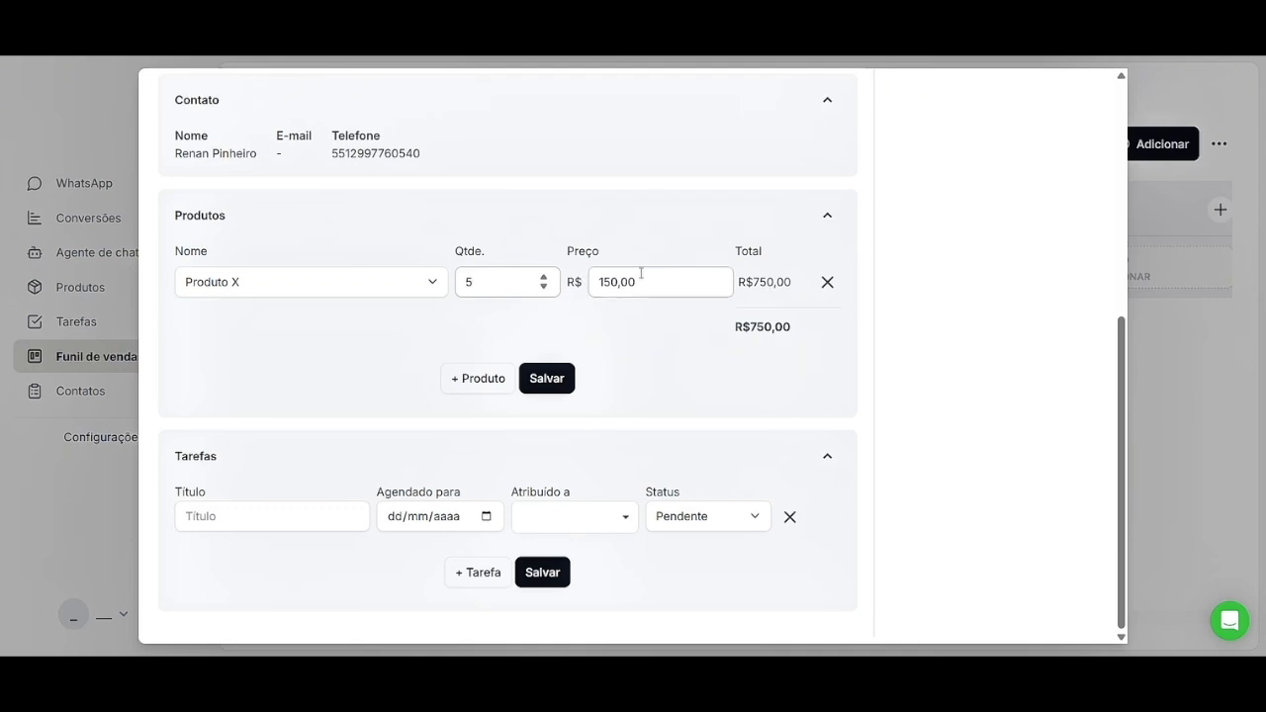
drag(750, 328, 805, 340)
click(782, 342)
click(555, 386)
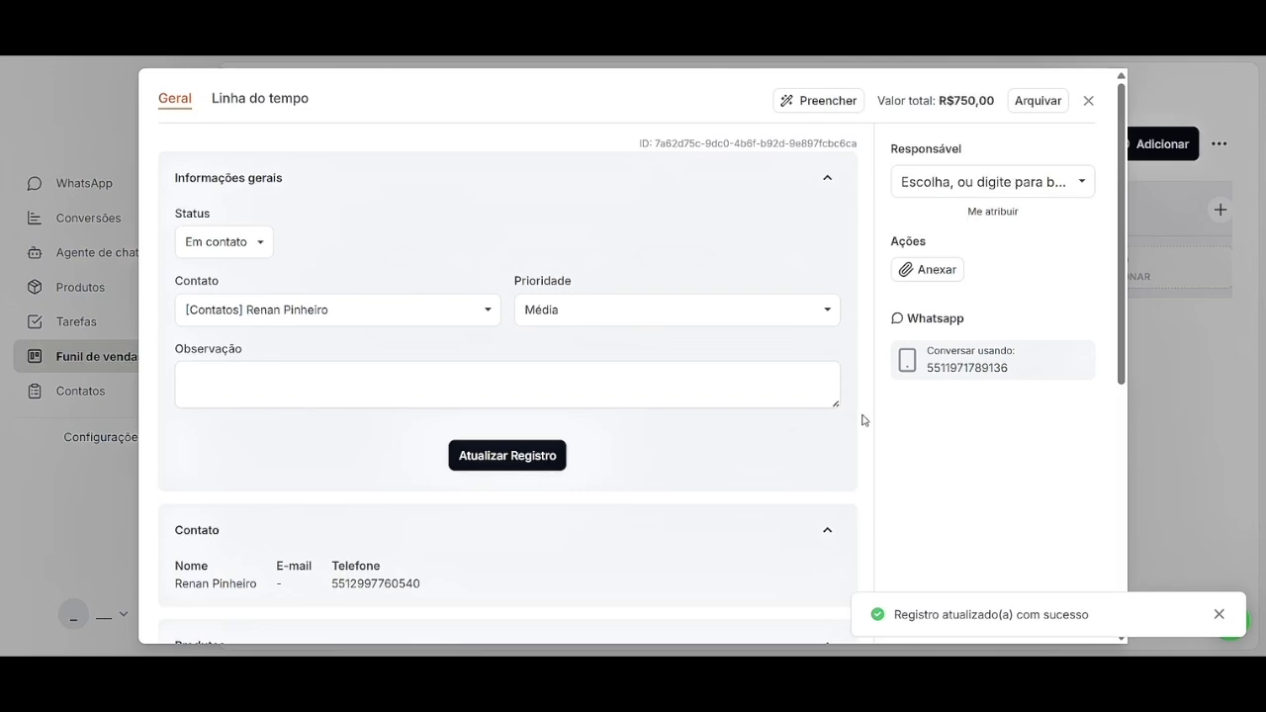
Check the record's saved product line and total value, and close the record.
scroll(540, 413, down, 3)
scroll(551, 421, down, 2)
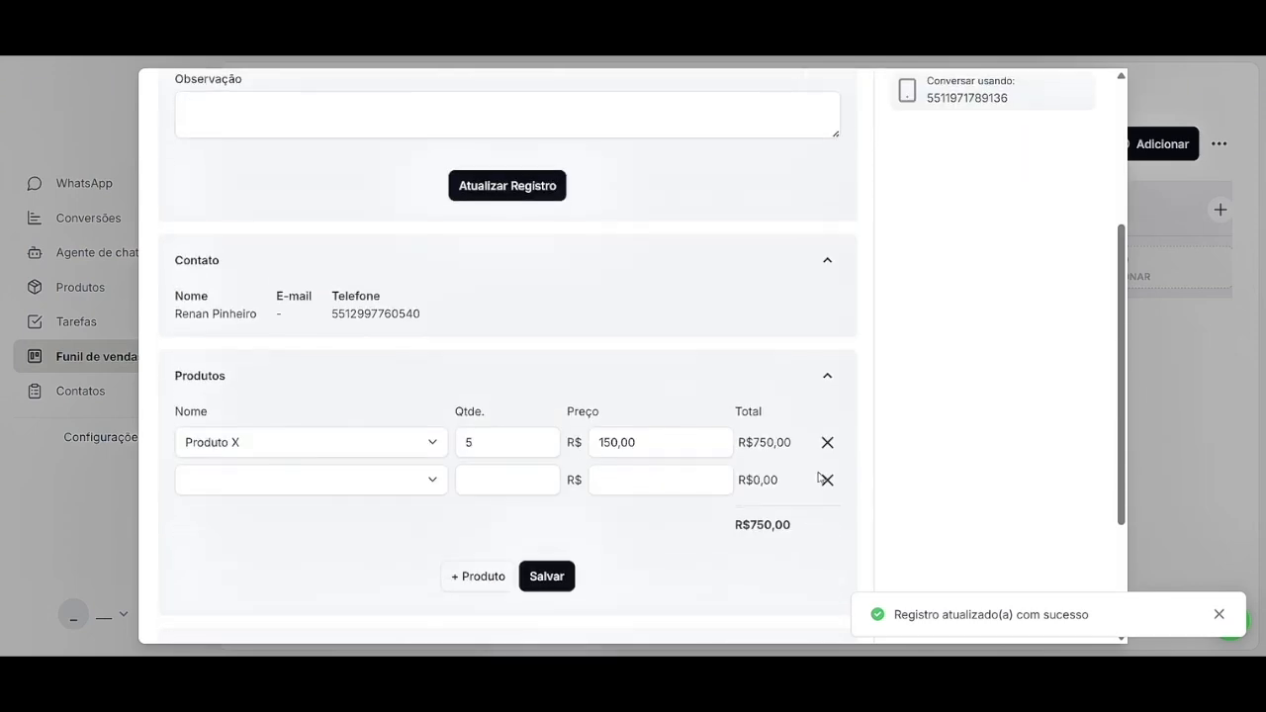
scroll(890, 480, up, 3)
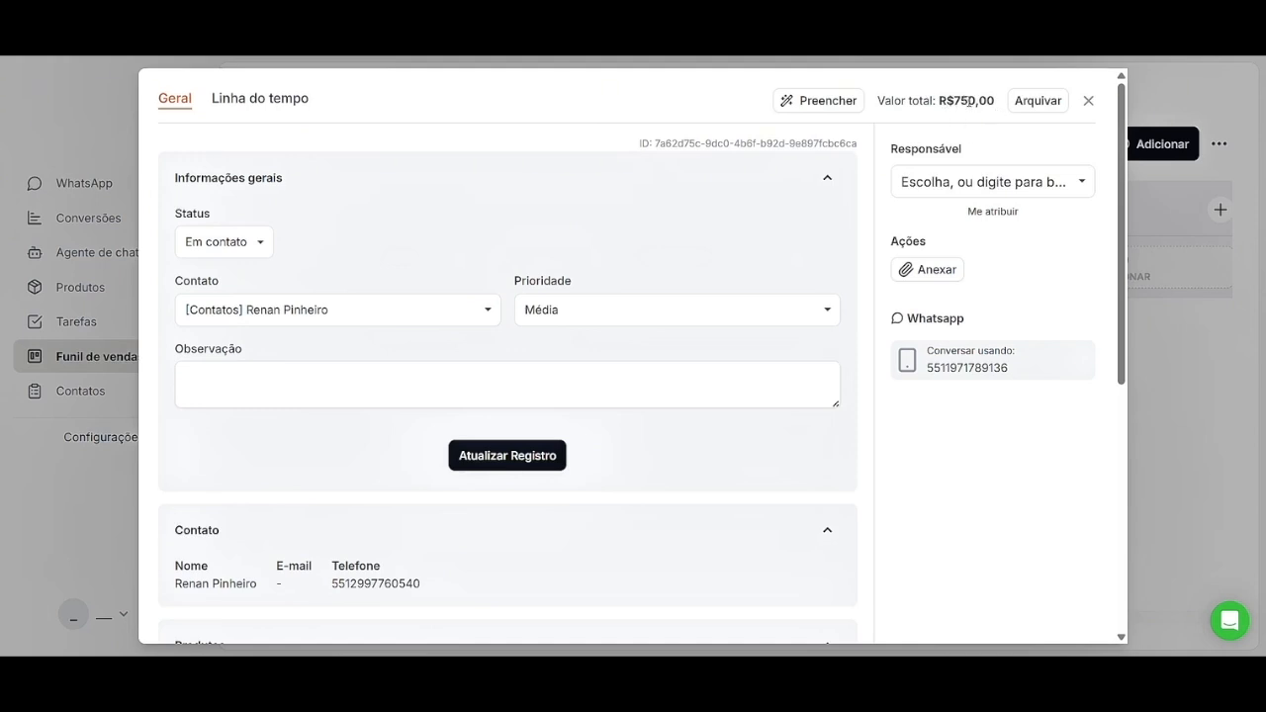
click(1088, 101)
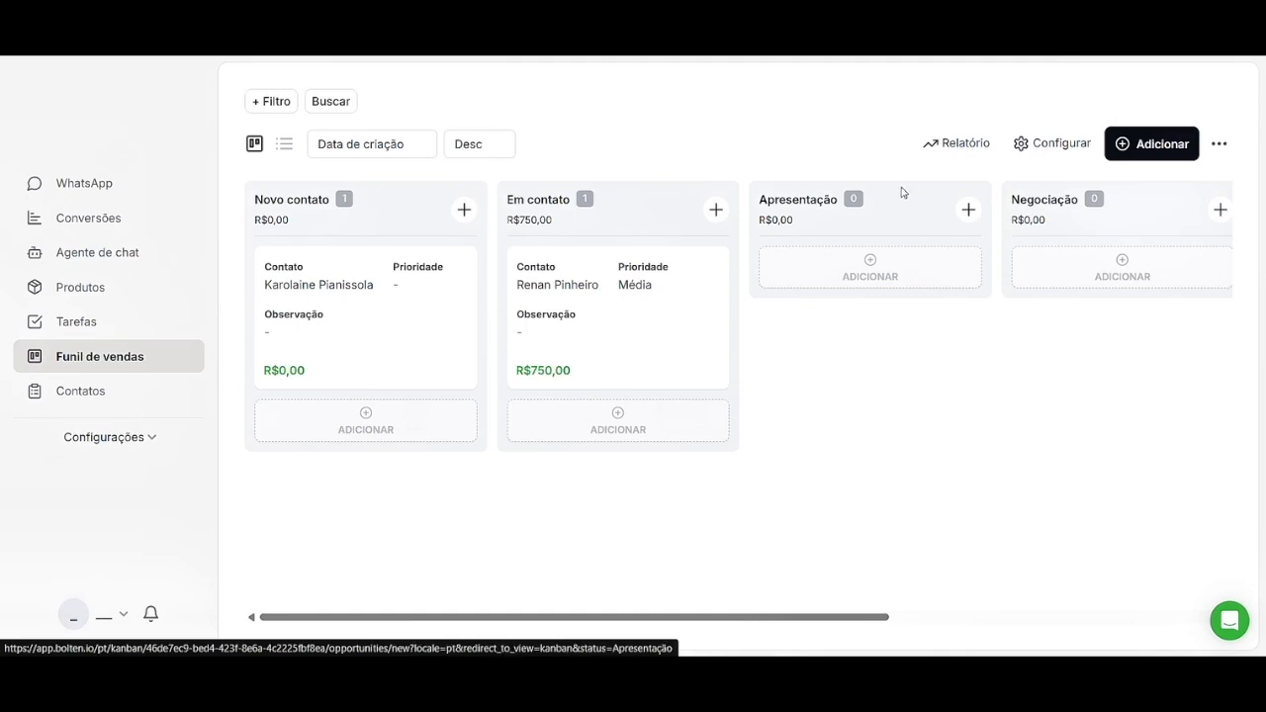
Check Ticket médio and the stage chart in the funnel report again, and return to the board.
click(959, 149)
scroll(919, 342, down, 3)
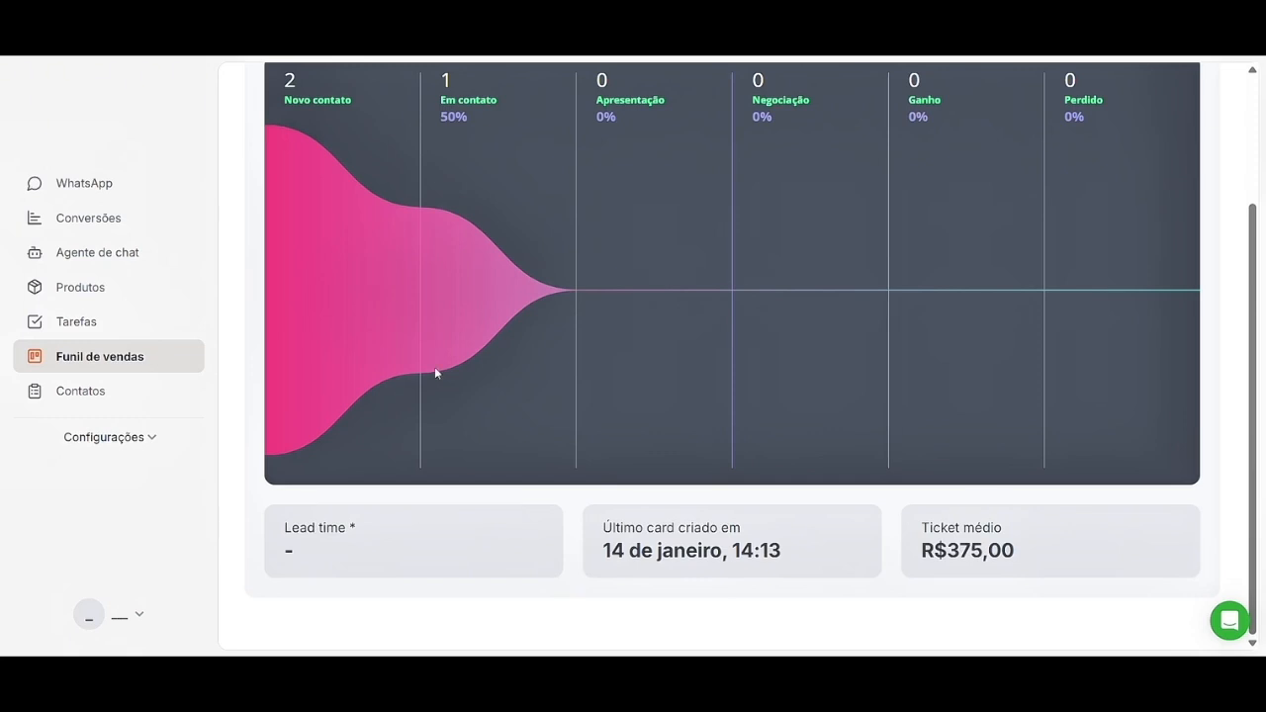
scroll(436, 372, left, 5)
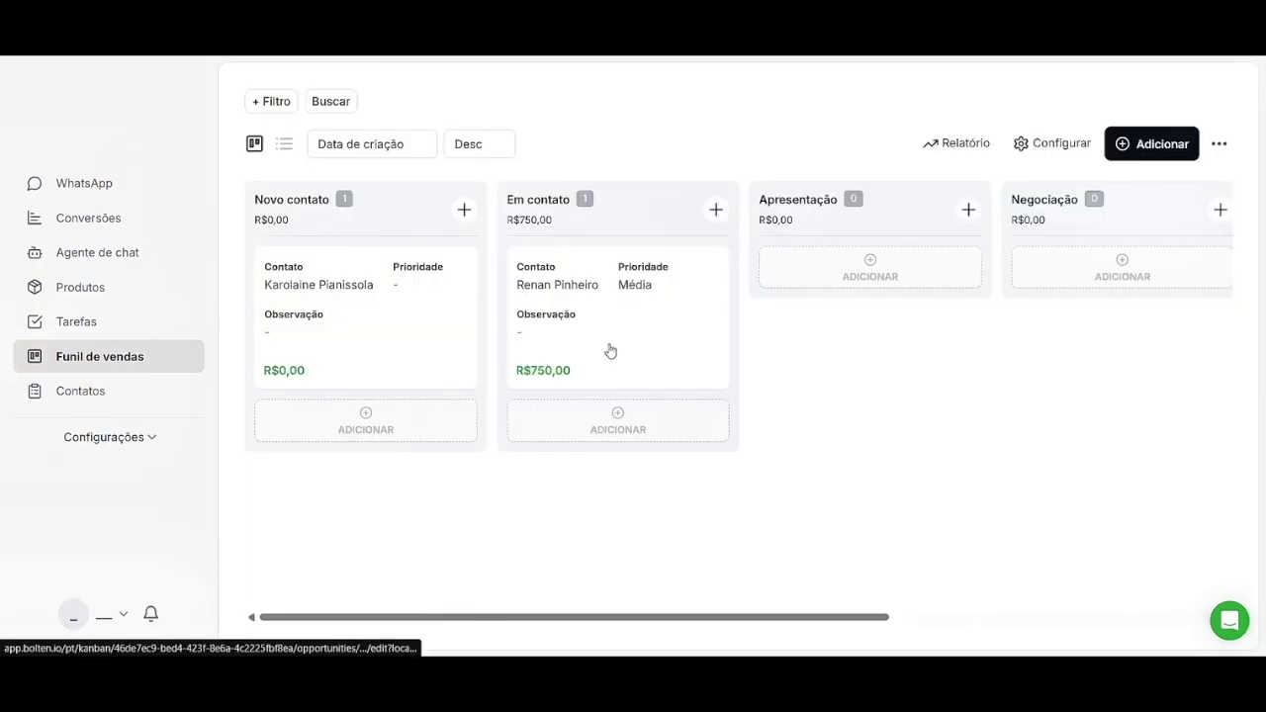
Remove Produto X from the record in the Em contato stage and save its products.
drag(610, 351, 617, 346)
click(614, 345)
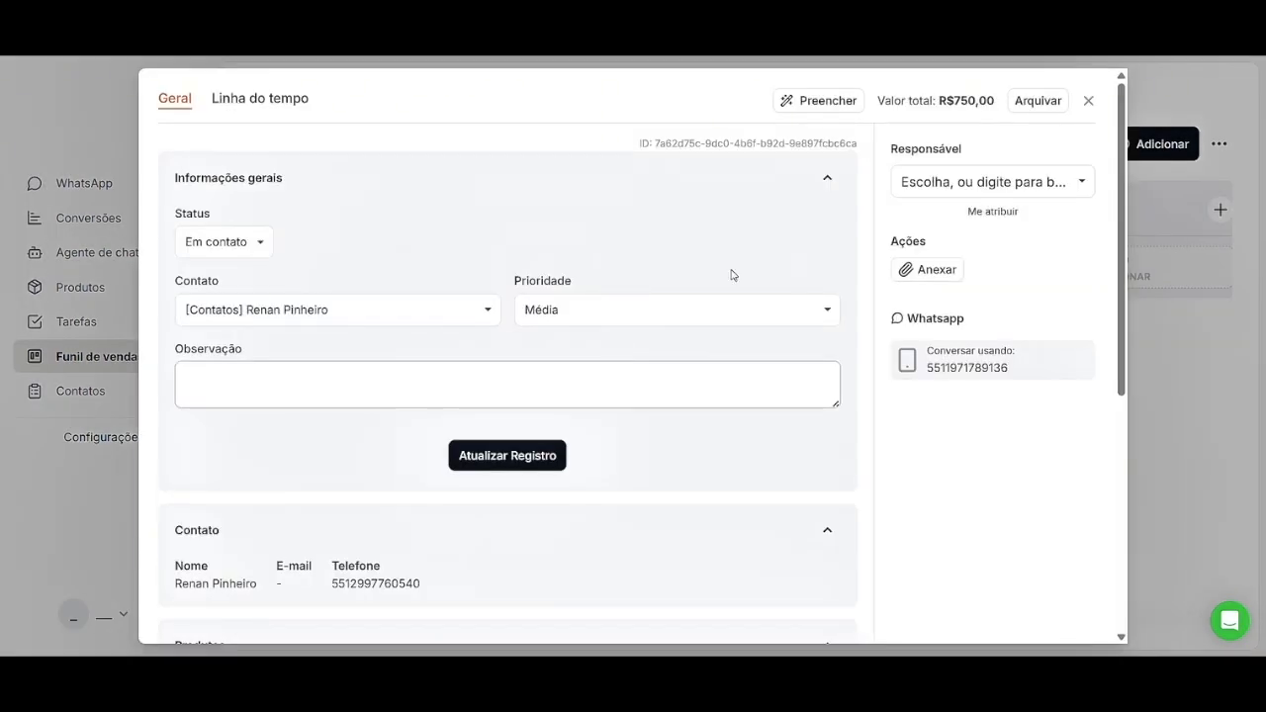
scroll(683, 375, down, 4)
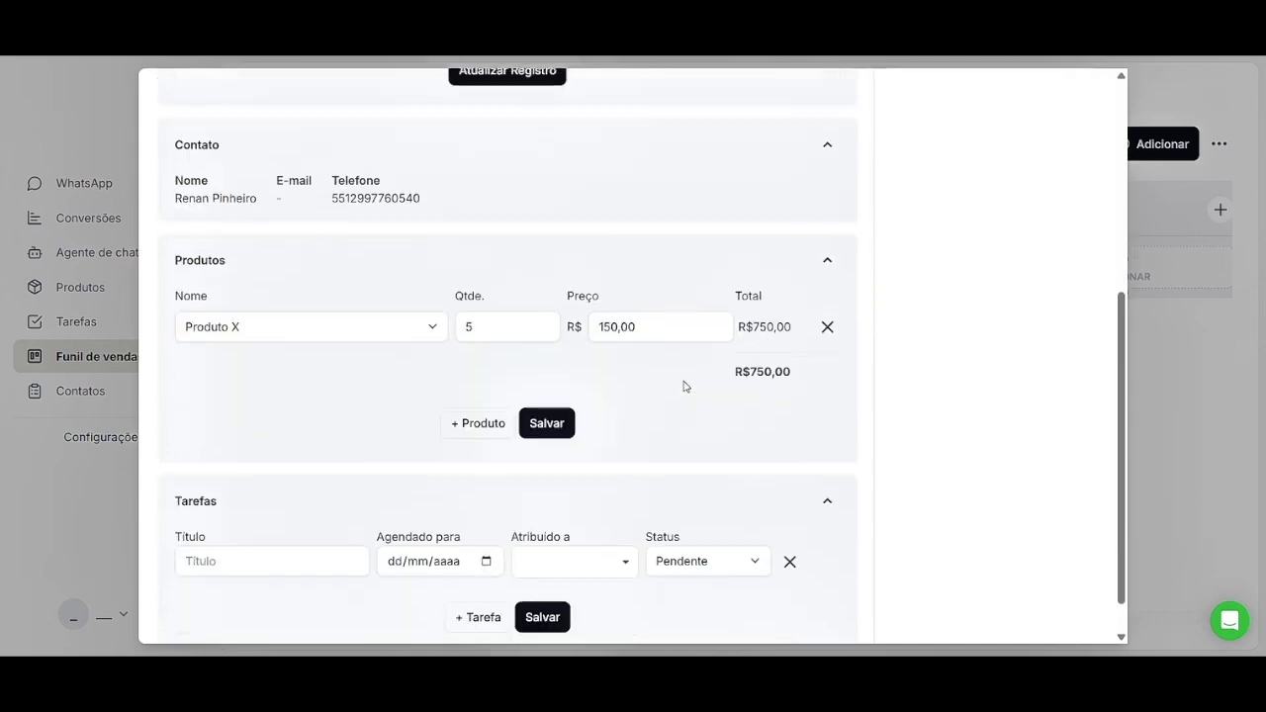
click(828, 323)
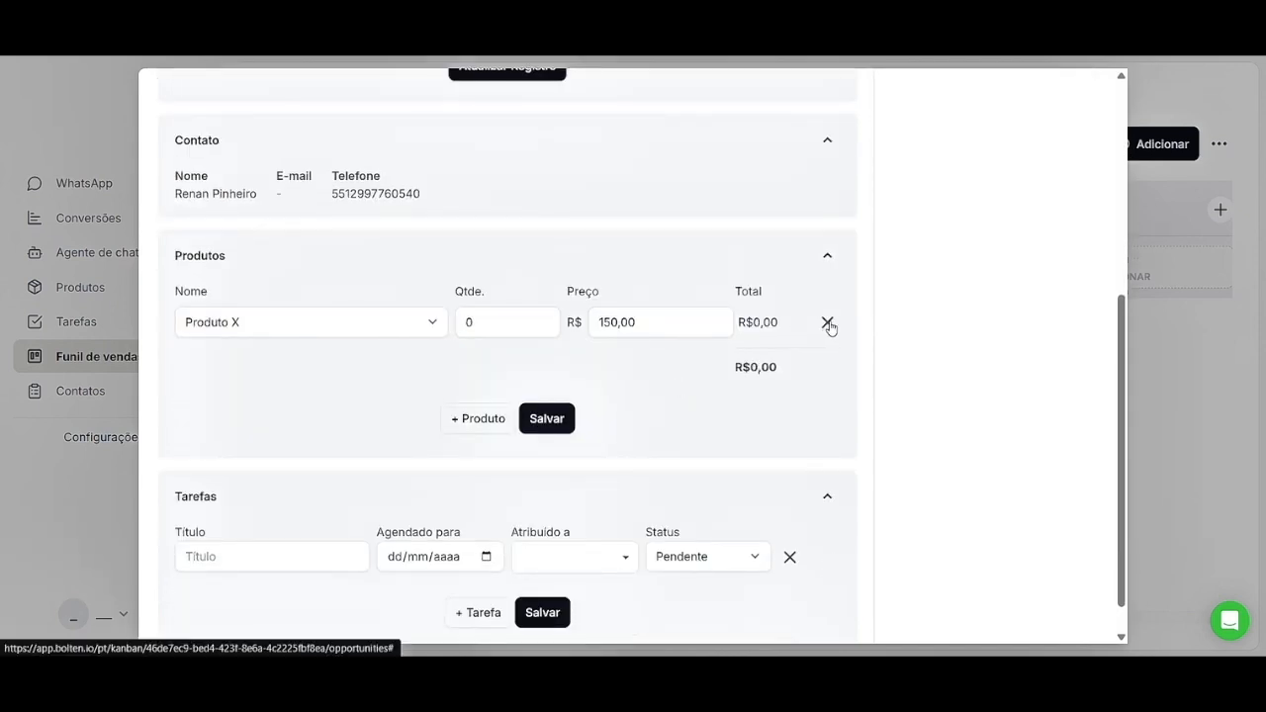
click(828, 324)
click(551, 390)
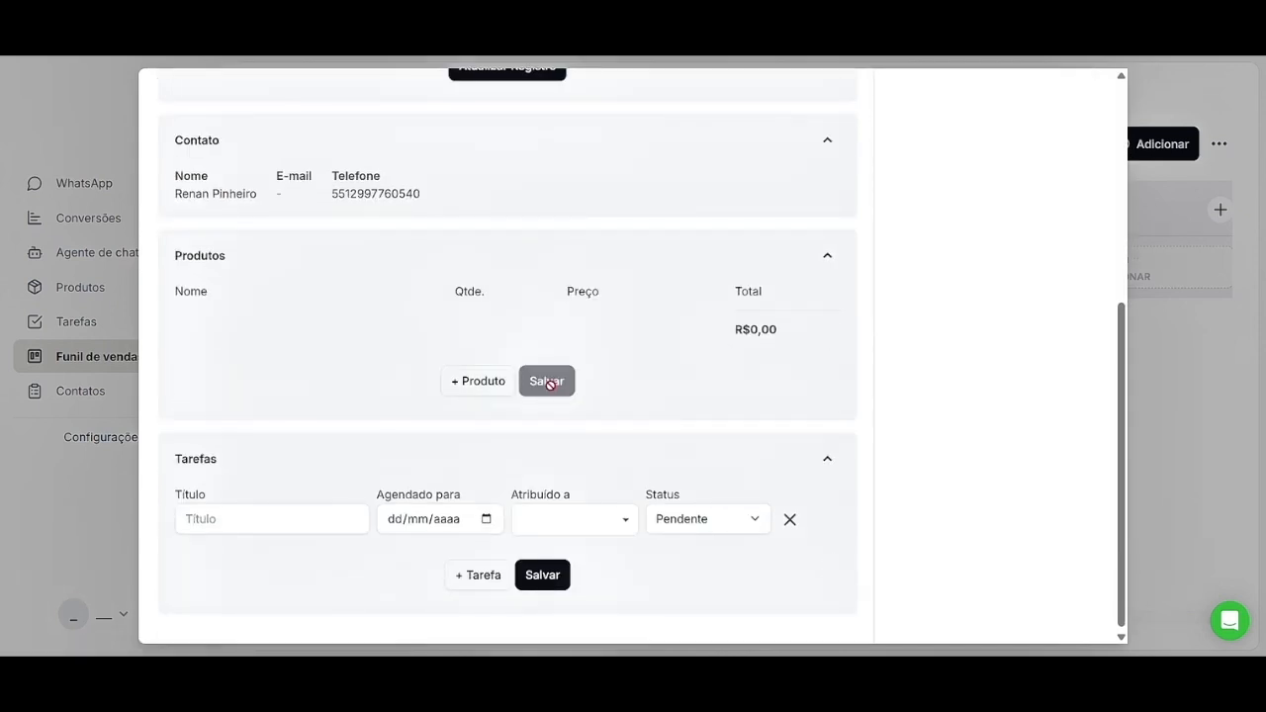
scroll(661, 488, down, 3)
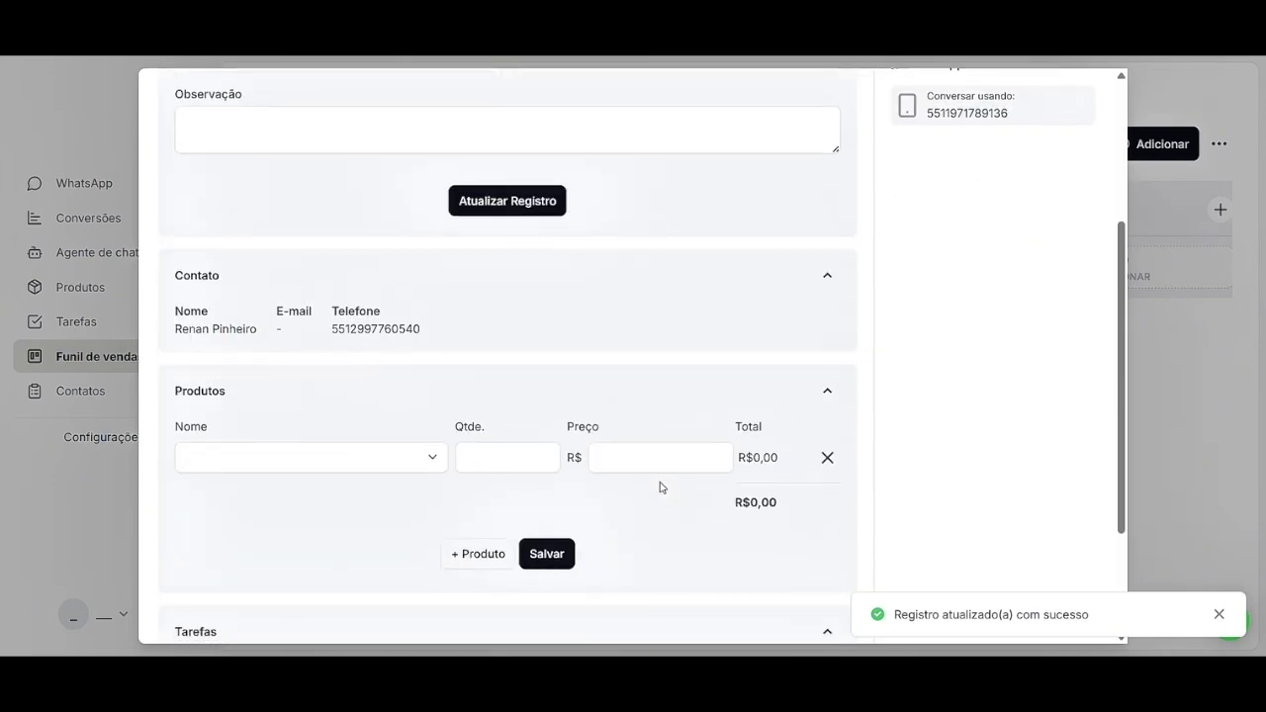
Close the record, check Ticket médio and the stage chart in the funnel report, and return to the board.
scroll(822, 441, up, 5)
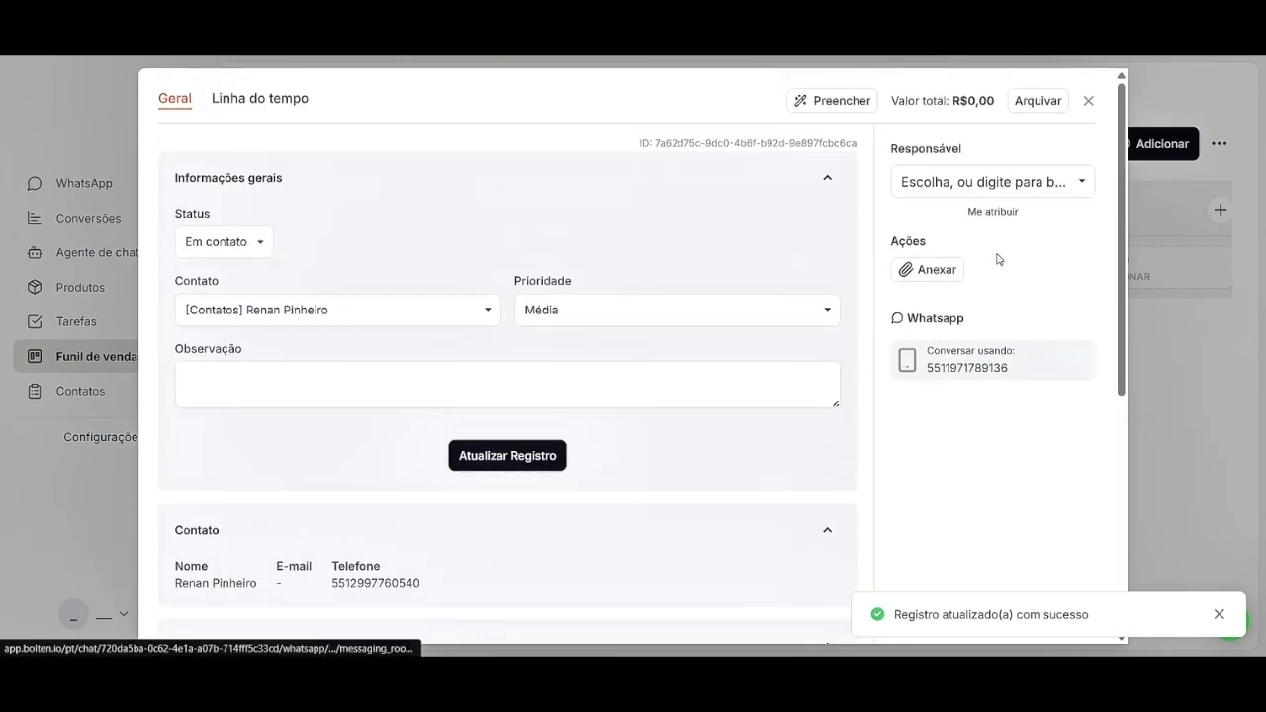
click(1088, 103)
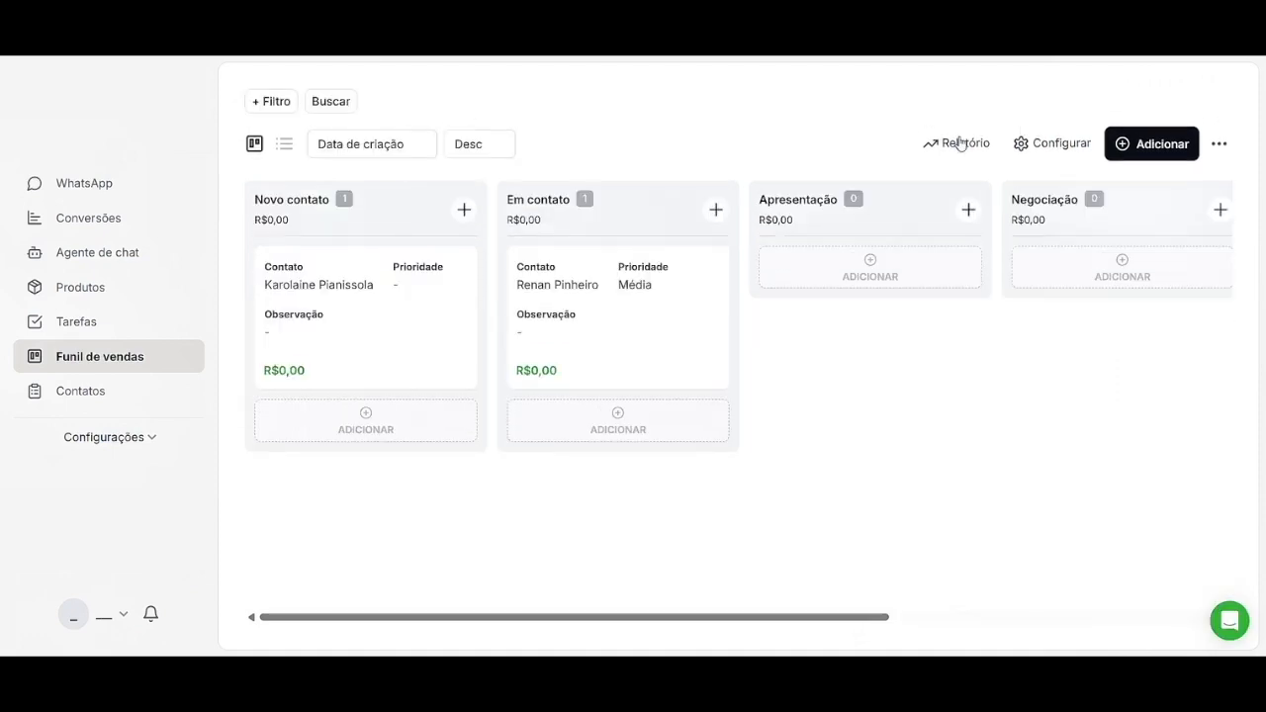
scroll(566, 449, down, 3)
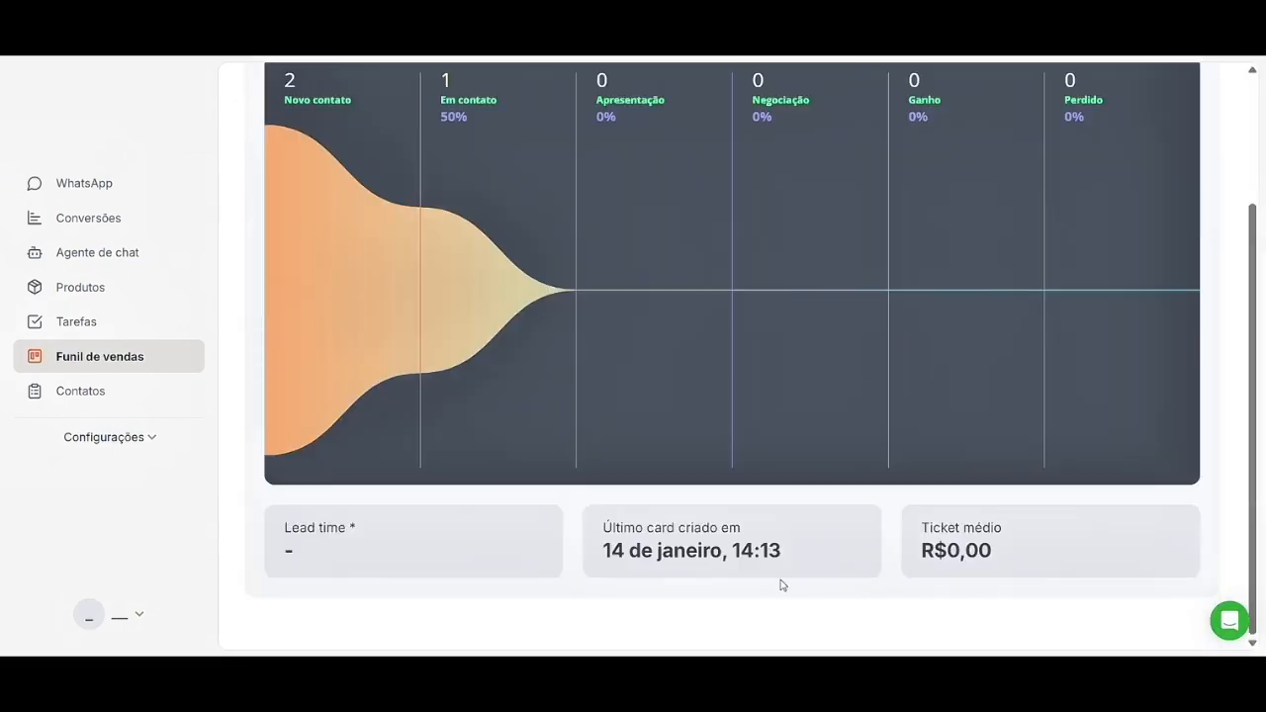
key(alt+Left)
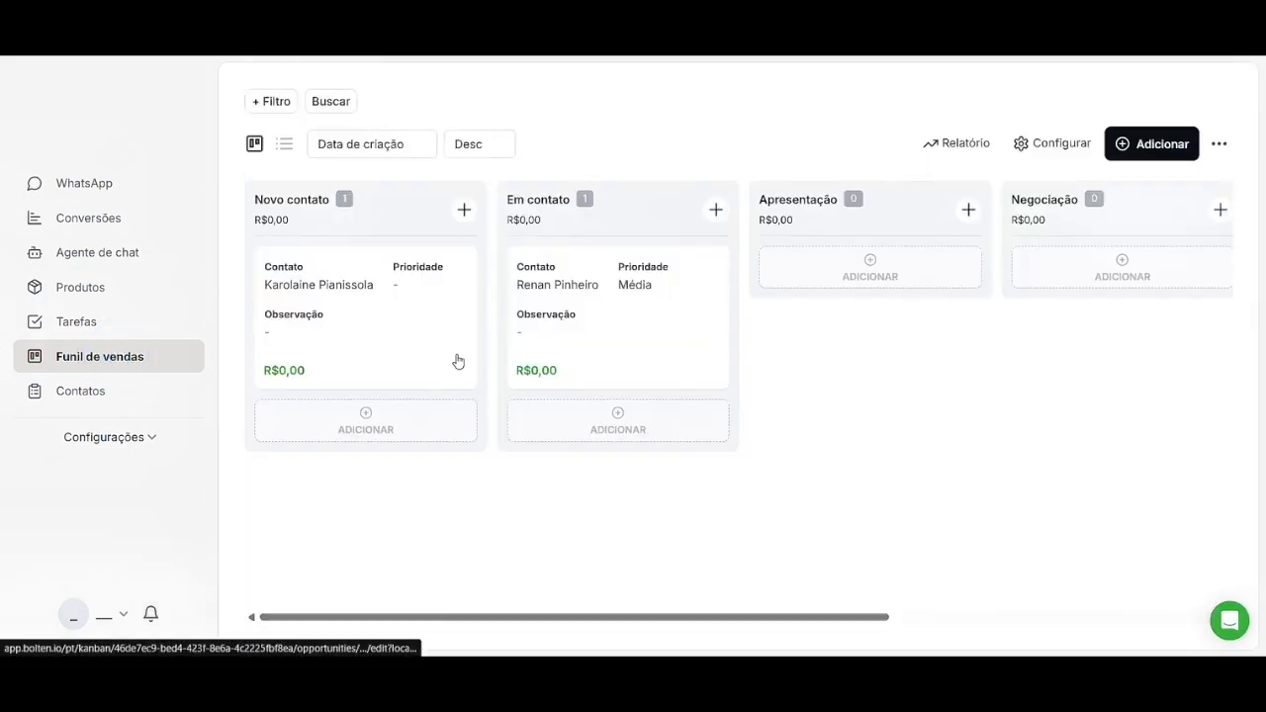
Review the Produtos and Tarefas sections of the record in the Em contato stage, and close the record.
click(679, 327)
scroll(784, 385, down, 5)
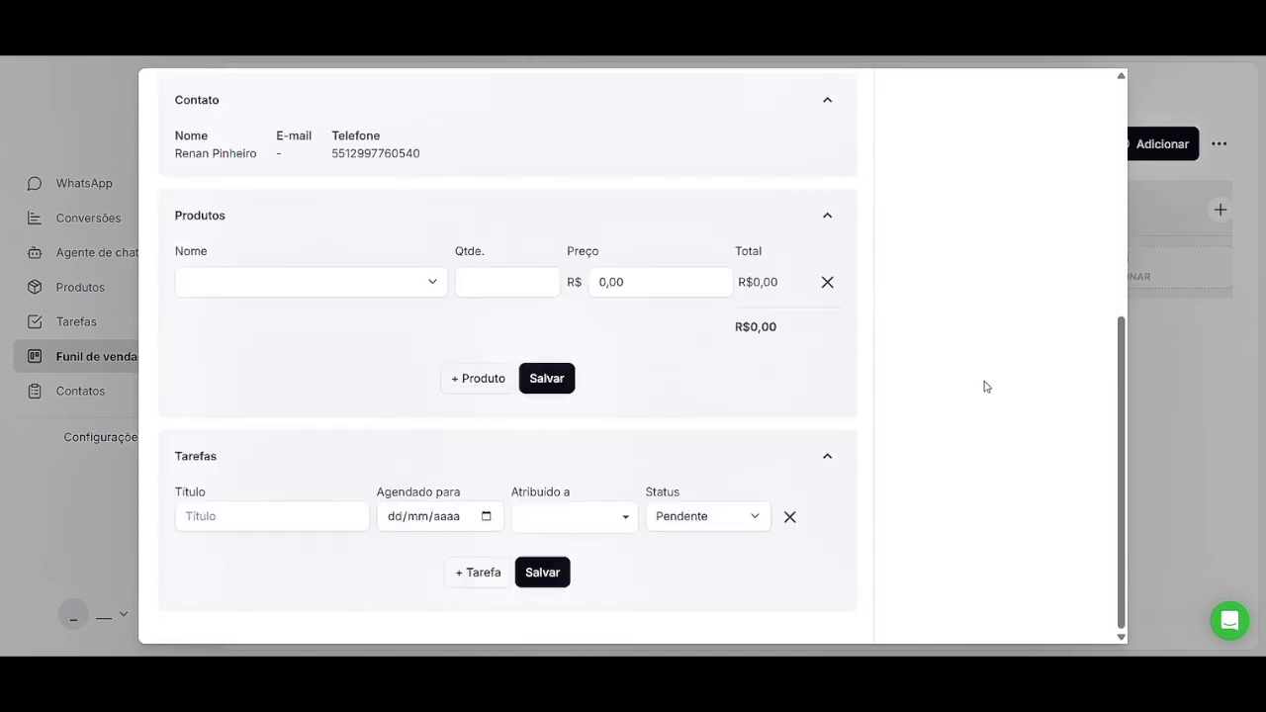
scroll(986, 386, up, 5)
click(1090, 105)
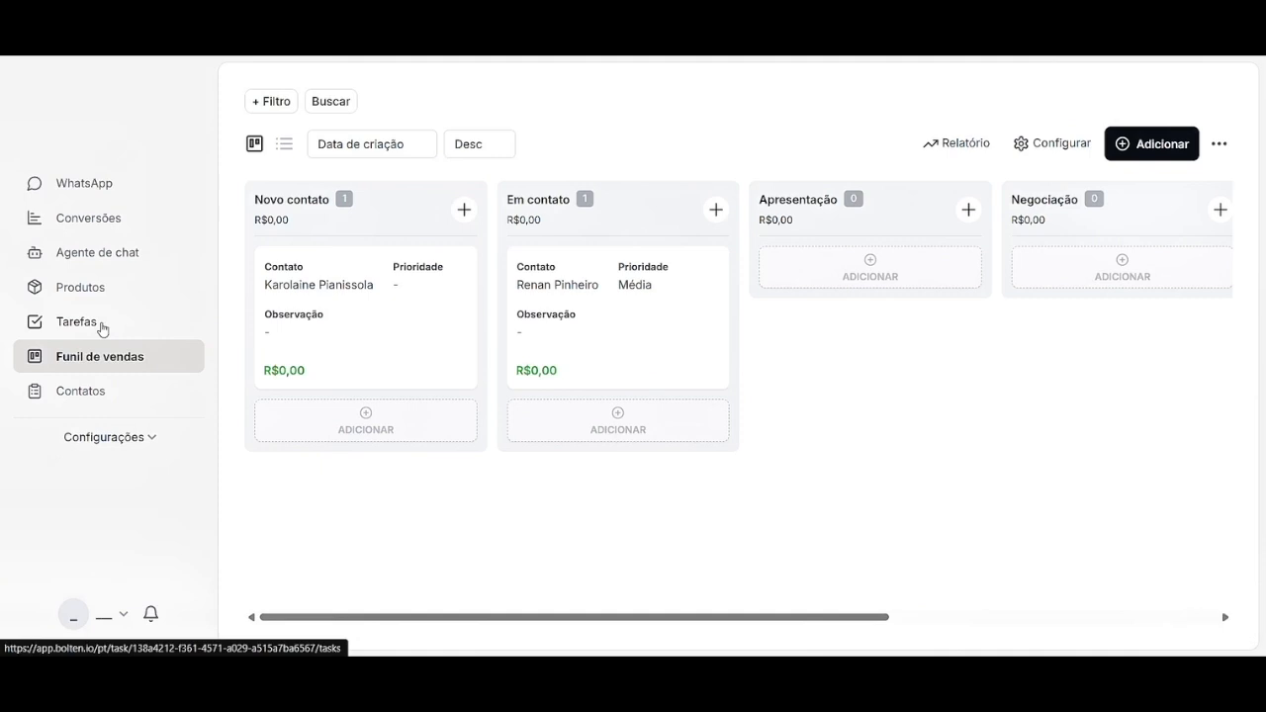
Start a new task in Tarefas and title it Tarefa Y.
click(103, 329)
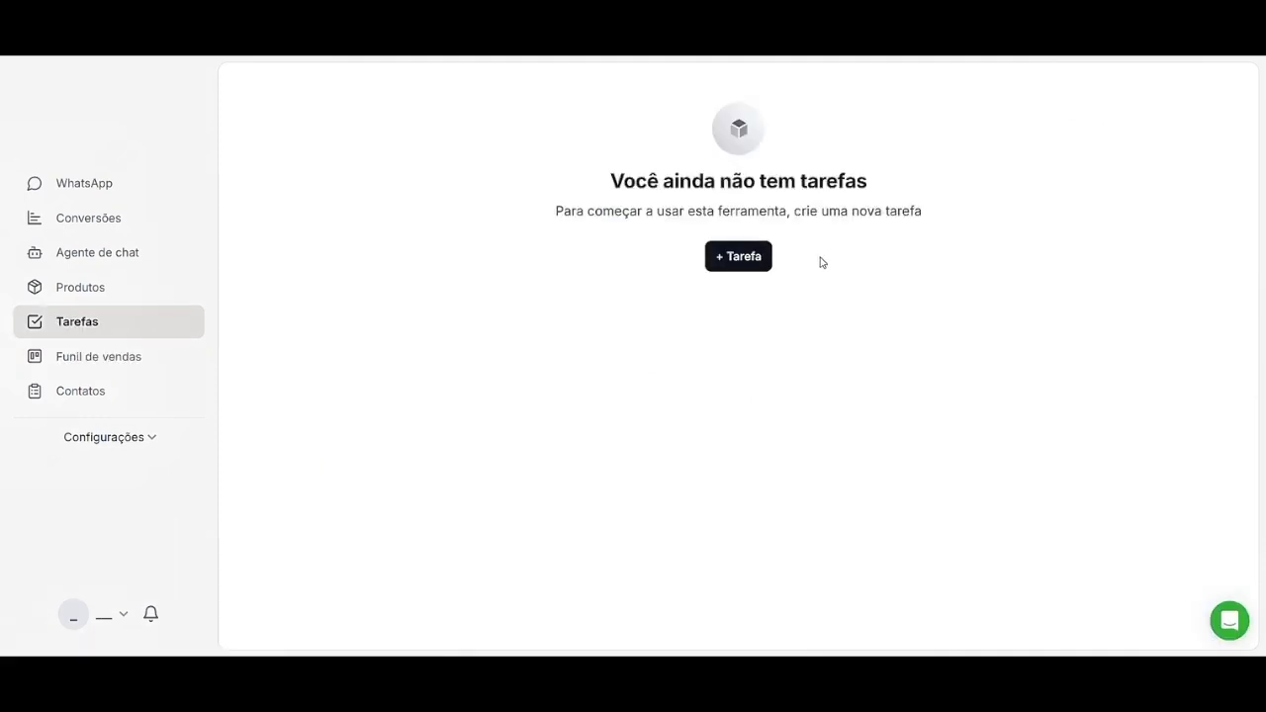
click(737, 259)
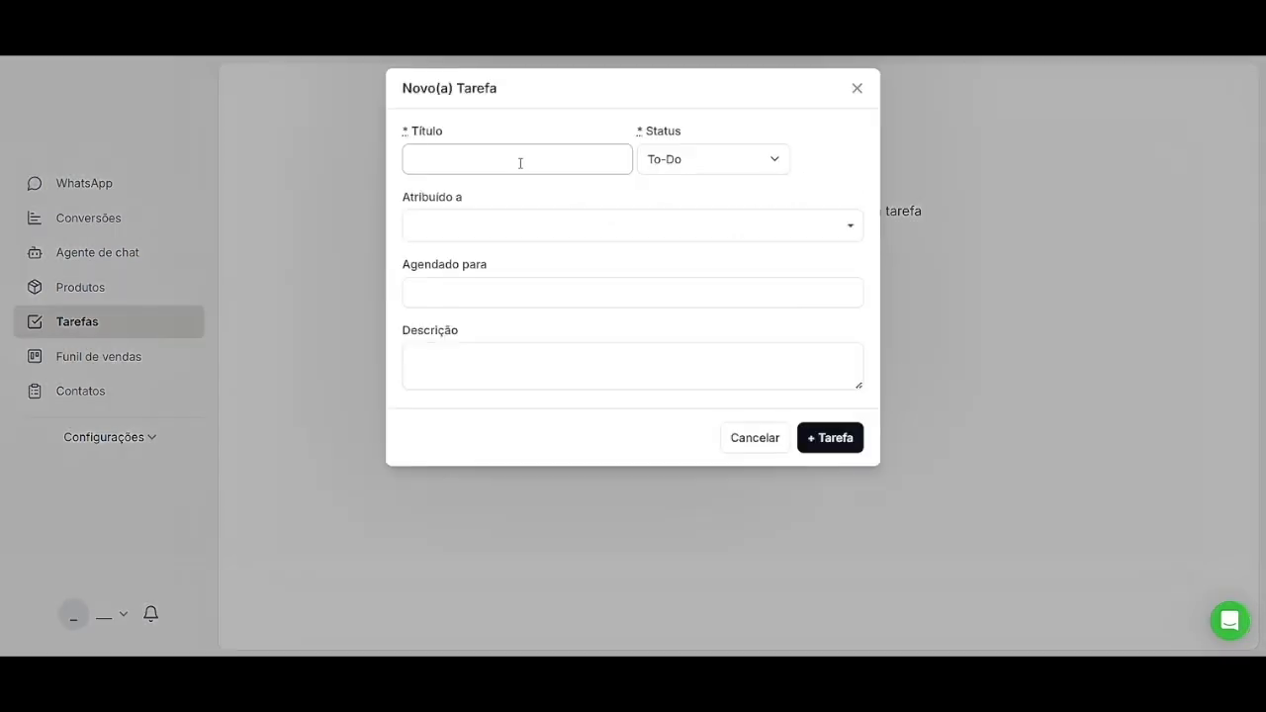
click(518, 162)
click(594, 200)
click(594, 201)
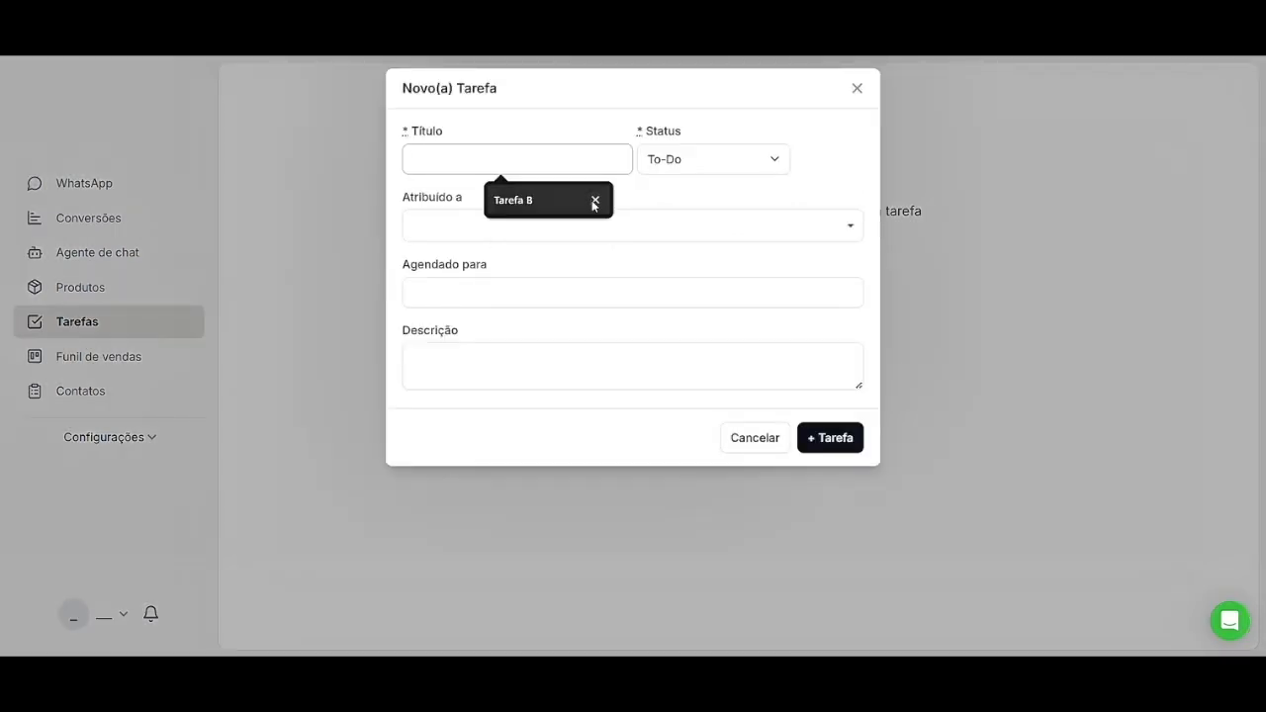
click(593, 201)
text(Taref)
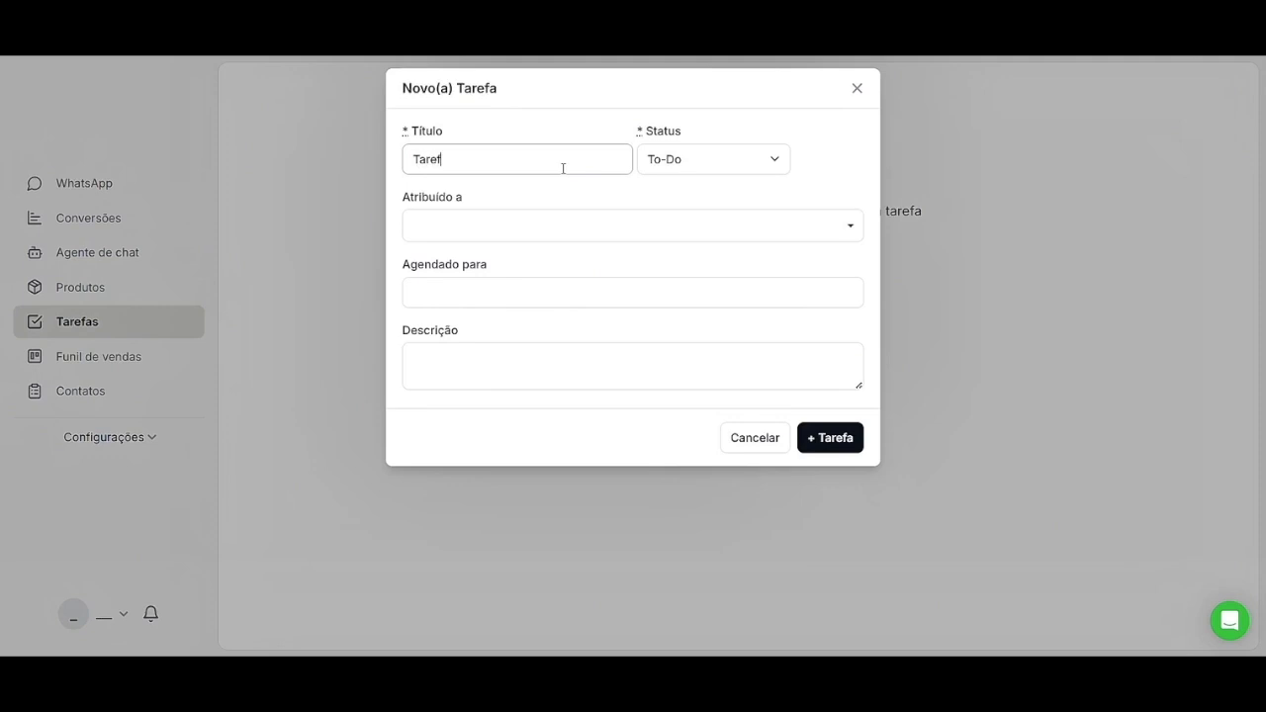
text(a Y)
Keep the new task's status at To-Do and assign the task to the account's user.
click(733, 166)
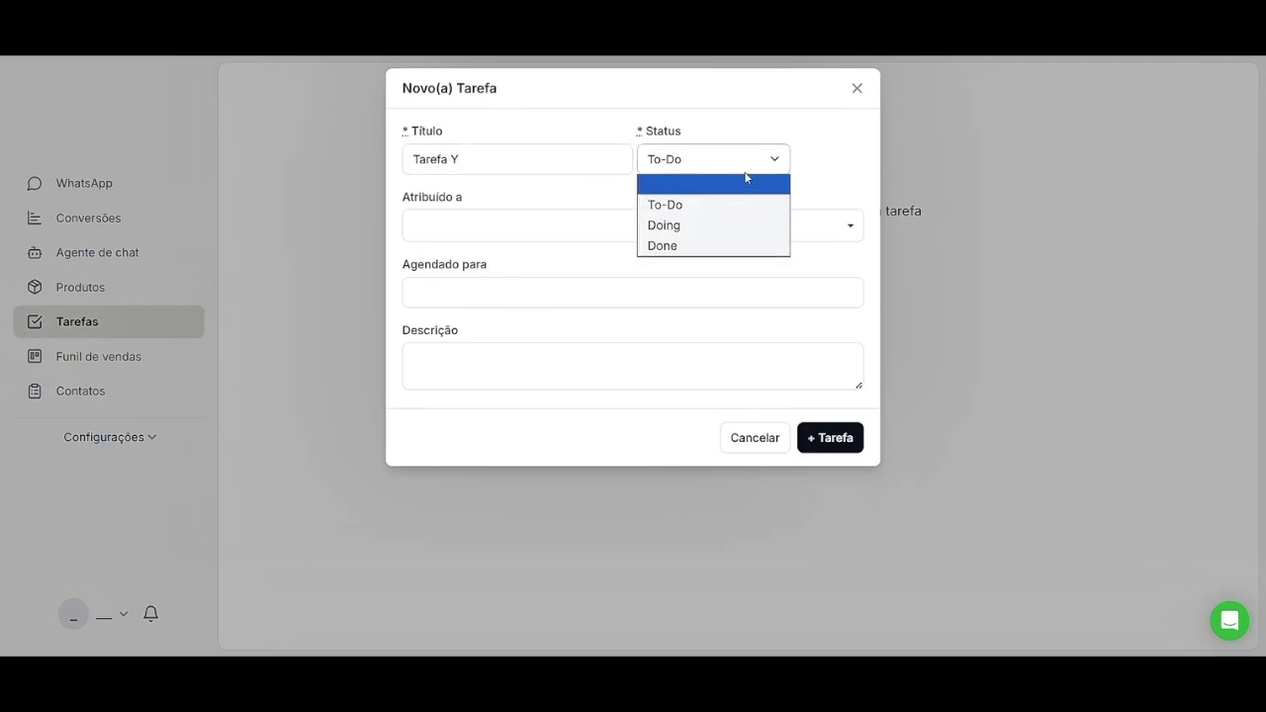
click(762, 159)
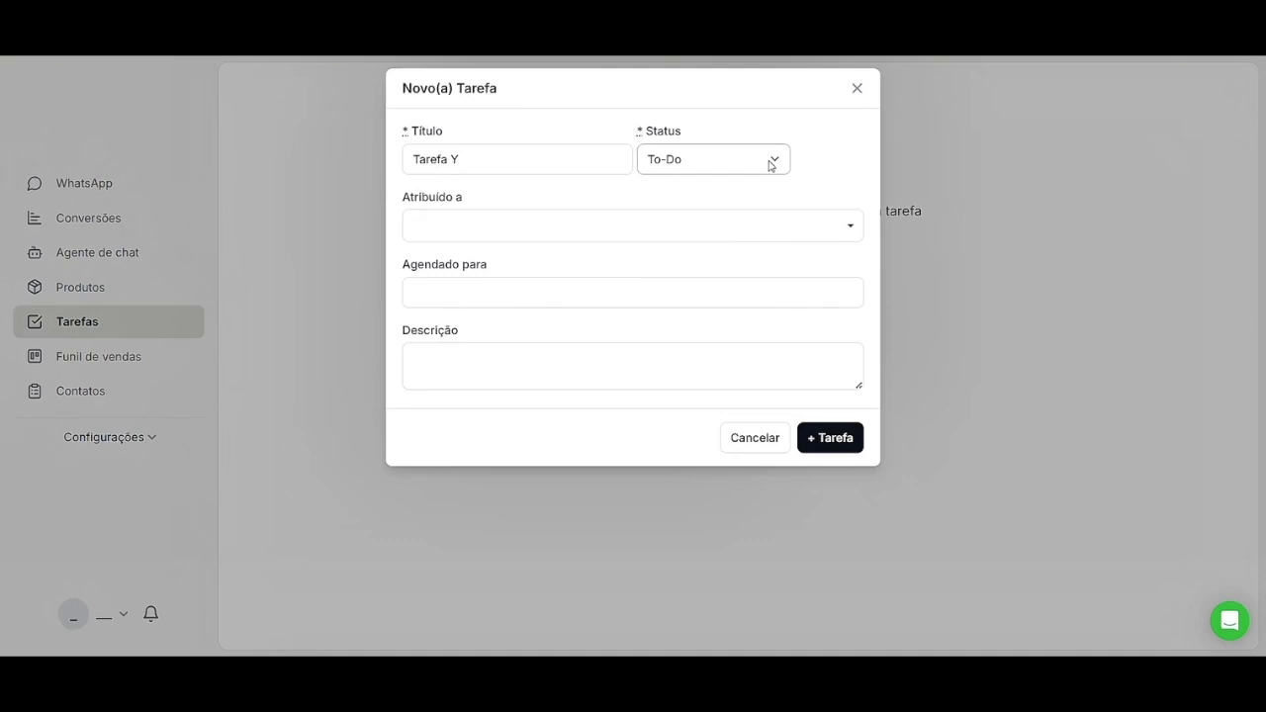
click(639, 240)
click(473, 295)
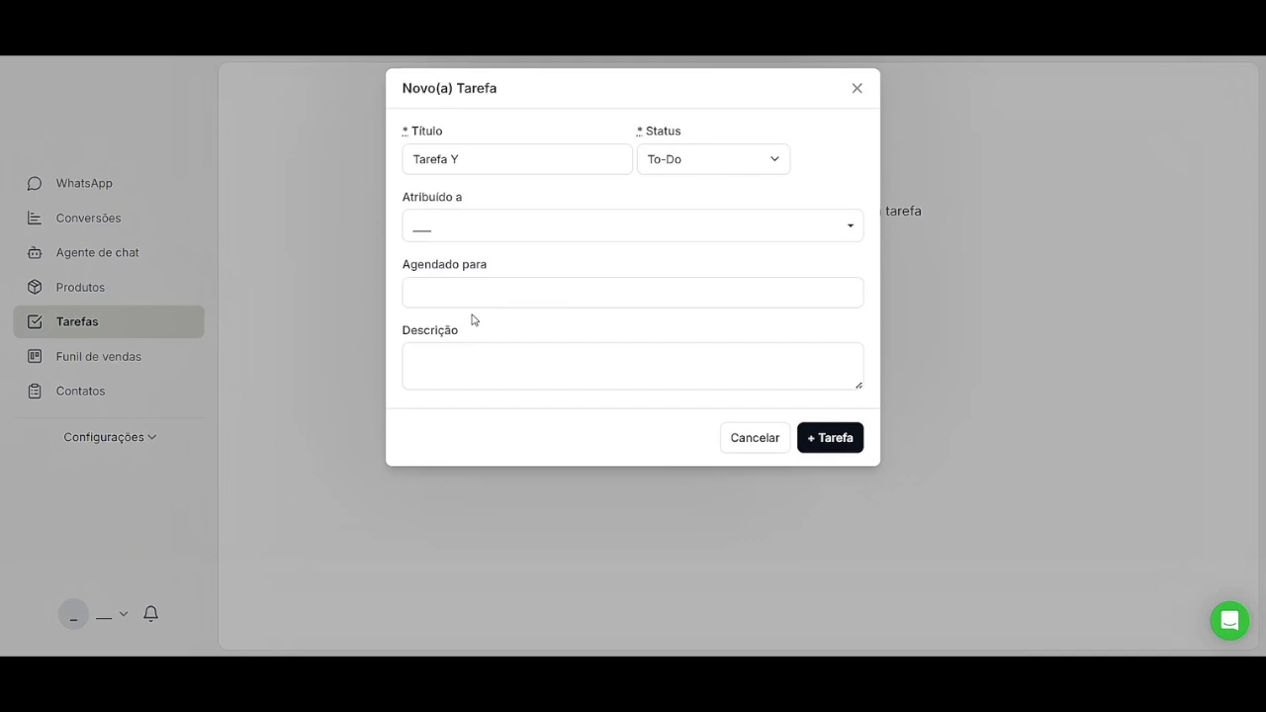
Schedule the new task for 2026-01-15 at 17:00.
click(487, 295)
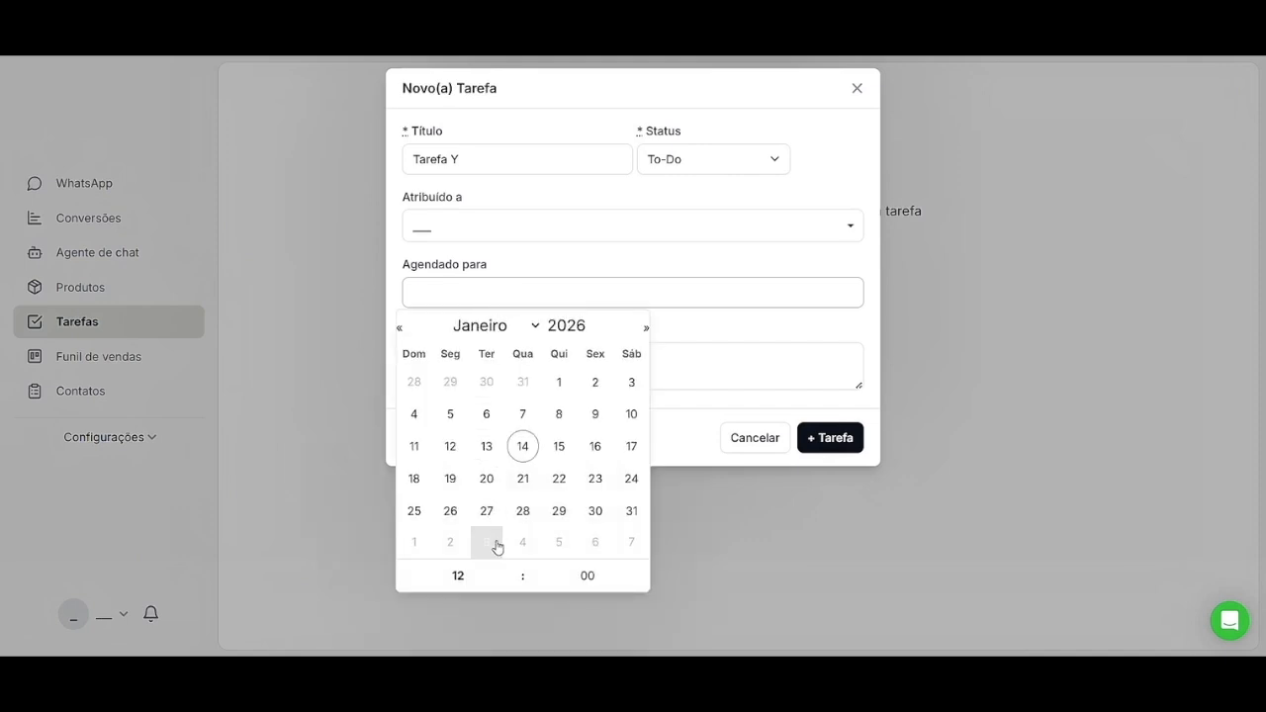
click(515, 573)
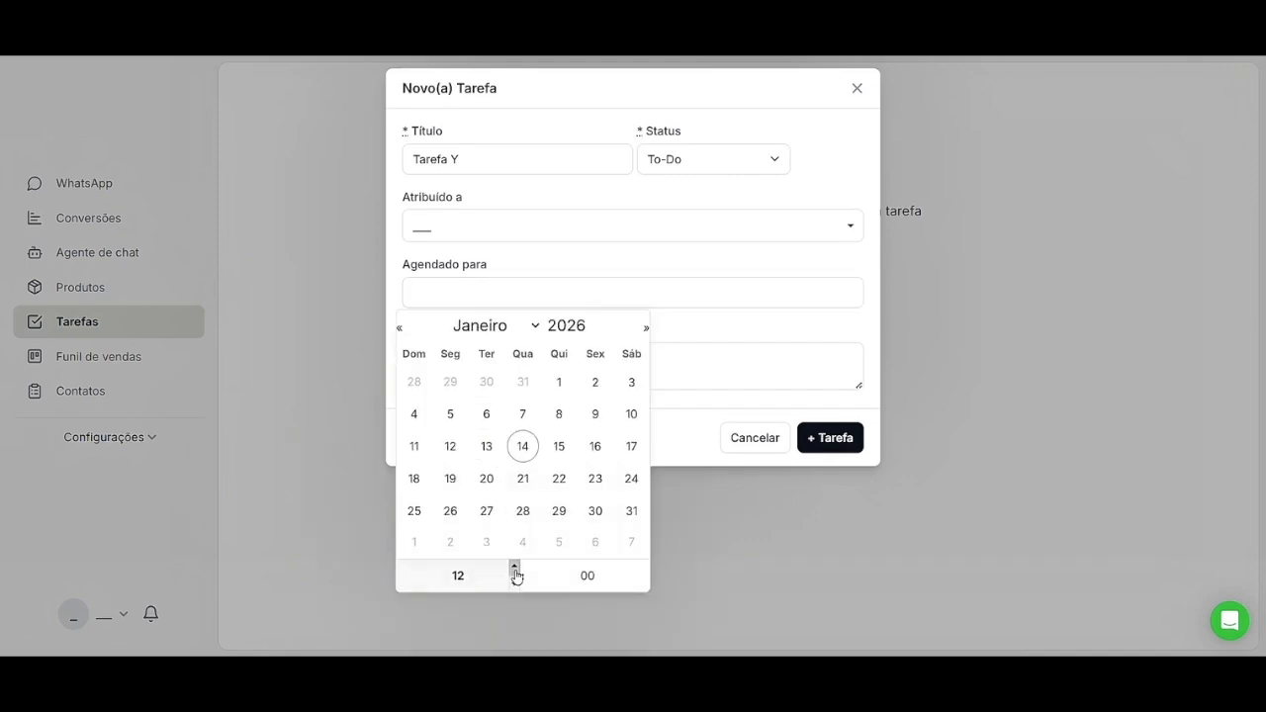
click(516, 573)
click(515, 573)
click(515, 572)
click(516, 572)
click(561, 448)
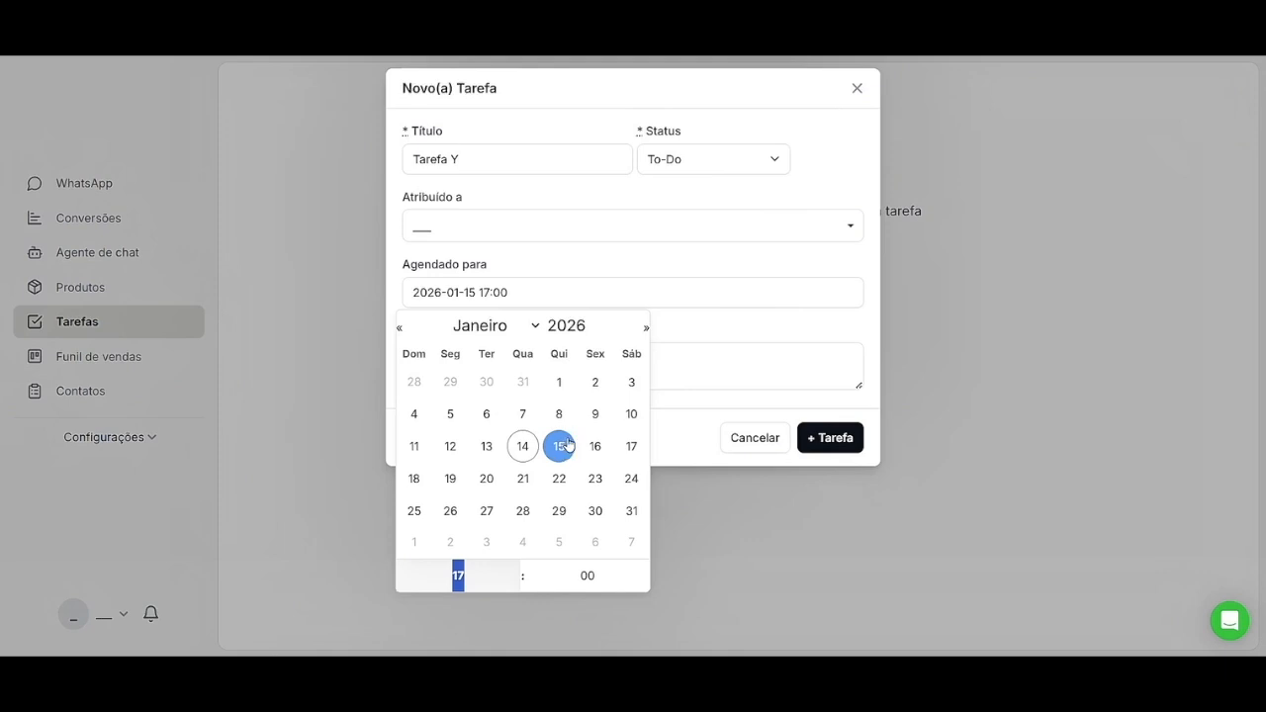
click(720, 324)
Describe the task as "Concluir a tarefa Y" and create it.
click(514, 364)
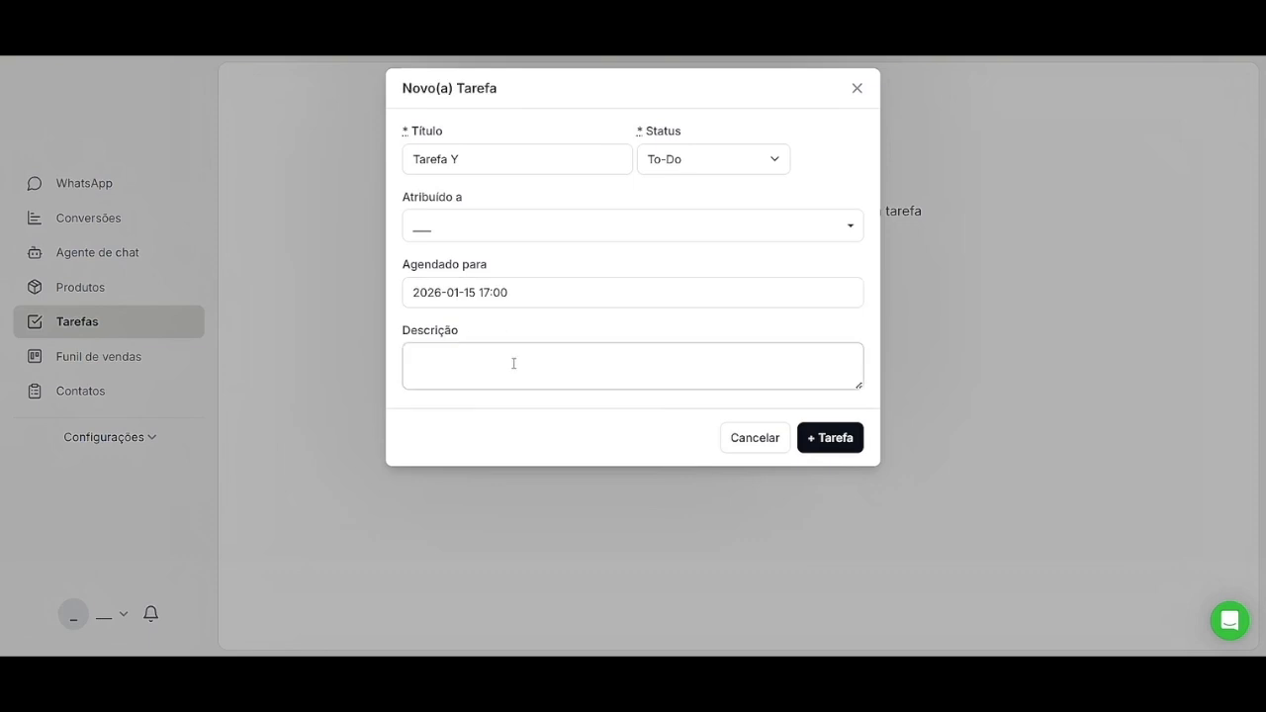
text(Fazer)
key(ctrl+BackSpace)
text(Concluir a tarefa Y)
click(828, 442)
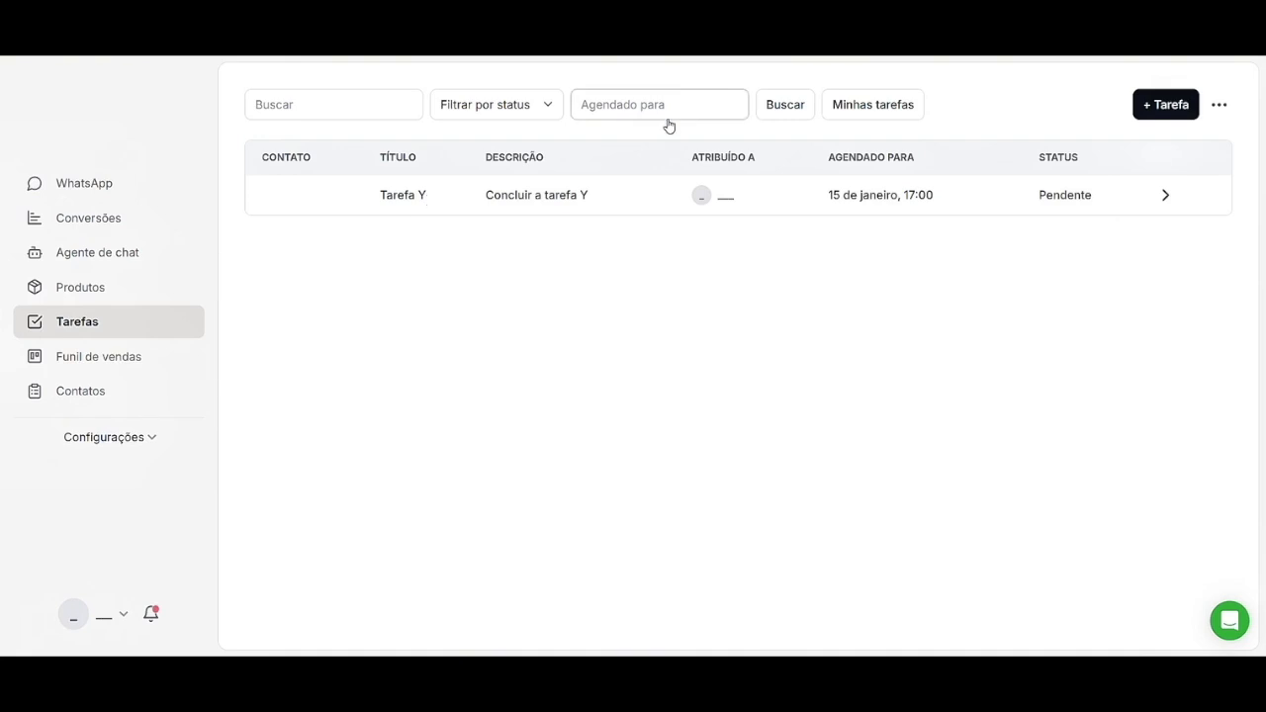
Filter the task list by the status Em andamento.
click(539, 109)
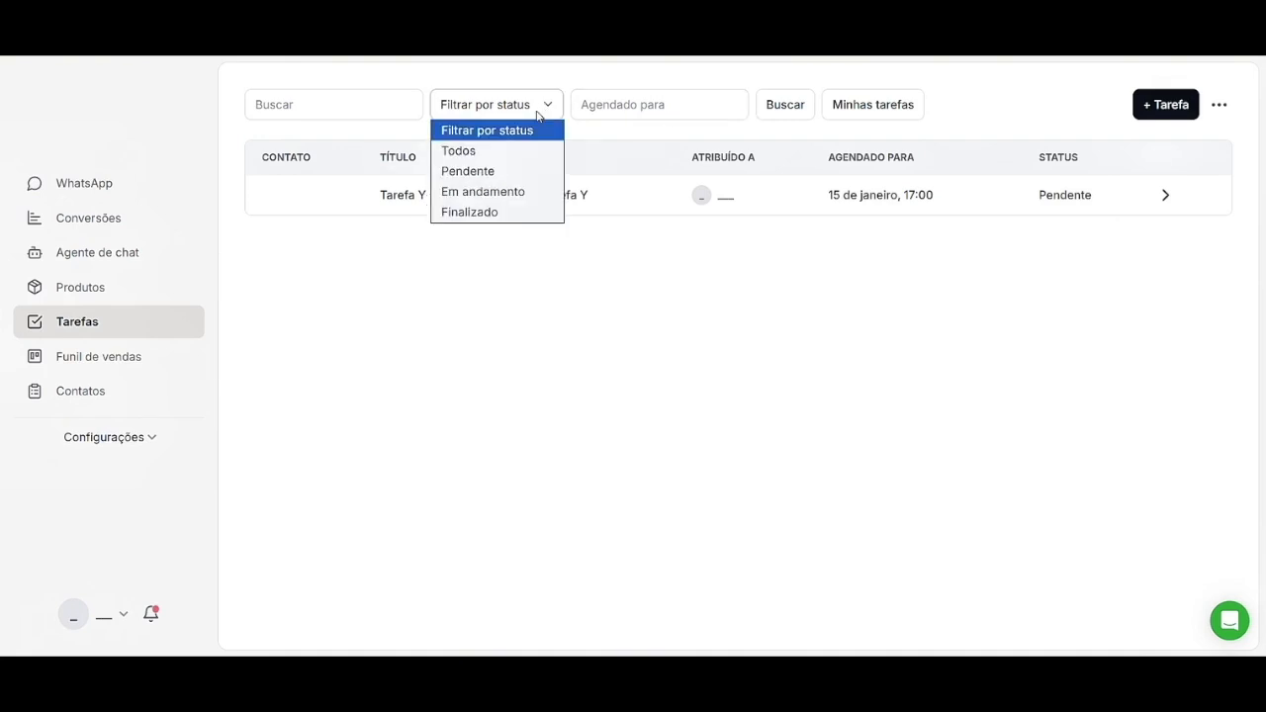
click(528, 196)
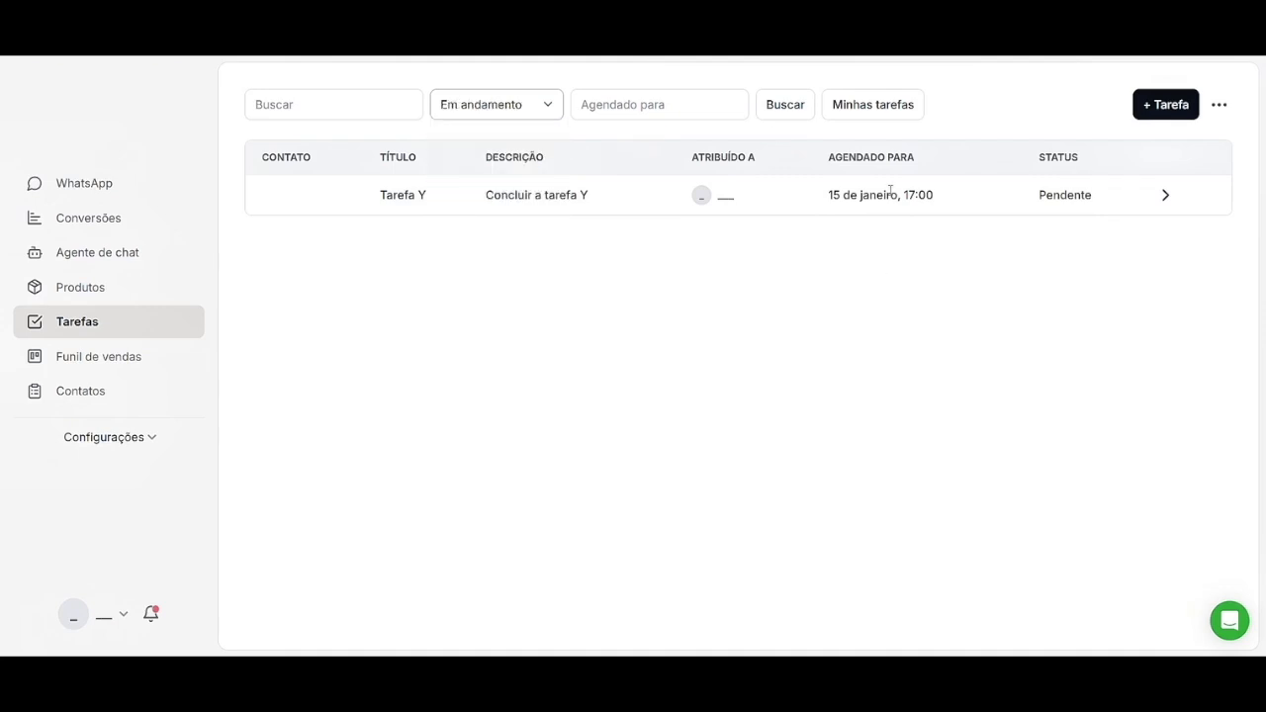
click(779, 104)
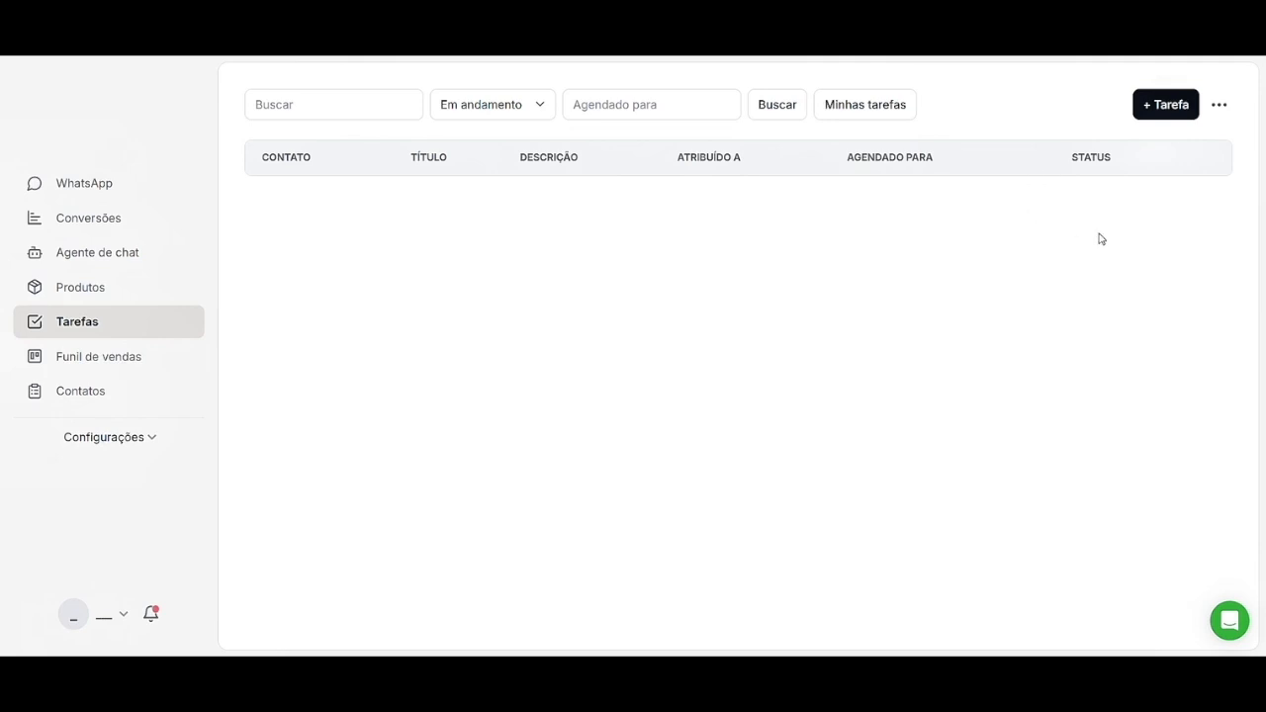
Filter the task list by the status Todos, and show only Minhas tarefas.
click(502, 111)
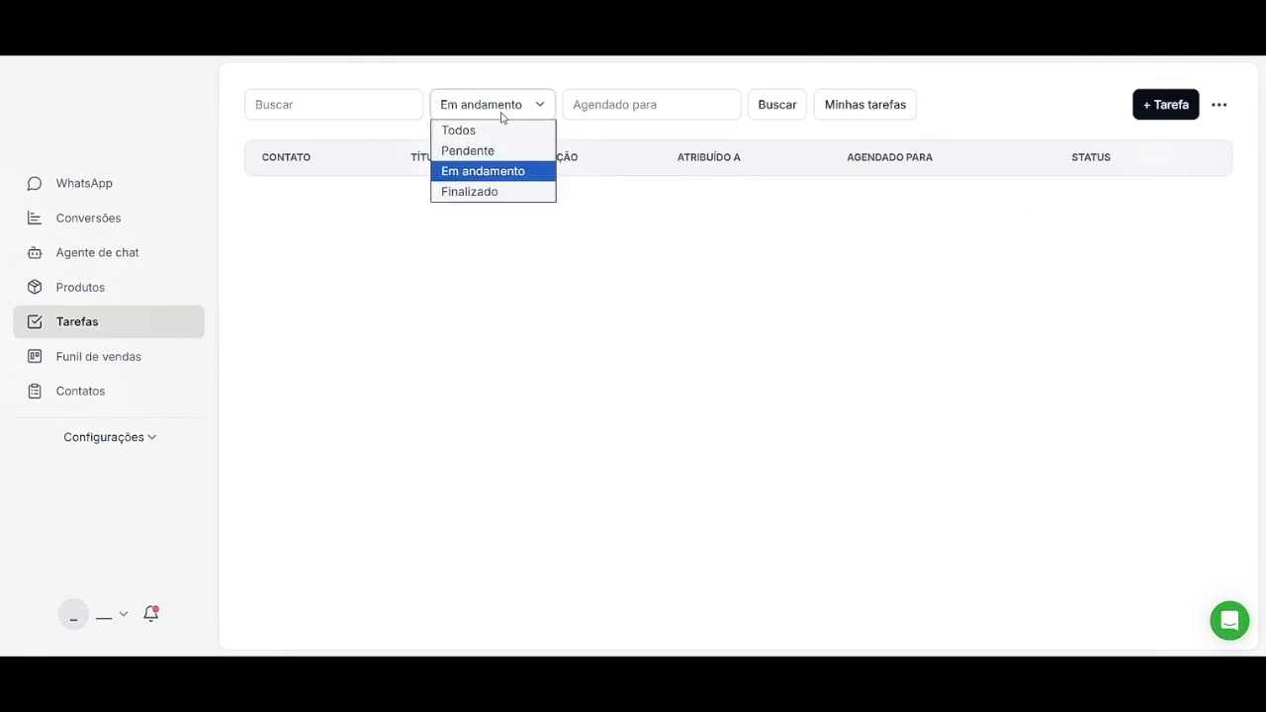
click(510, 130)
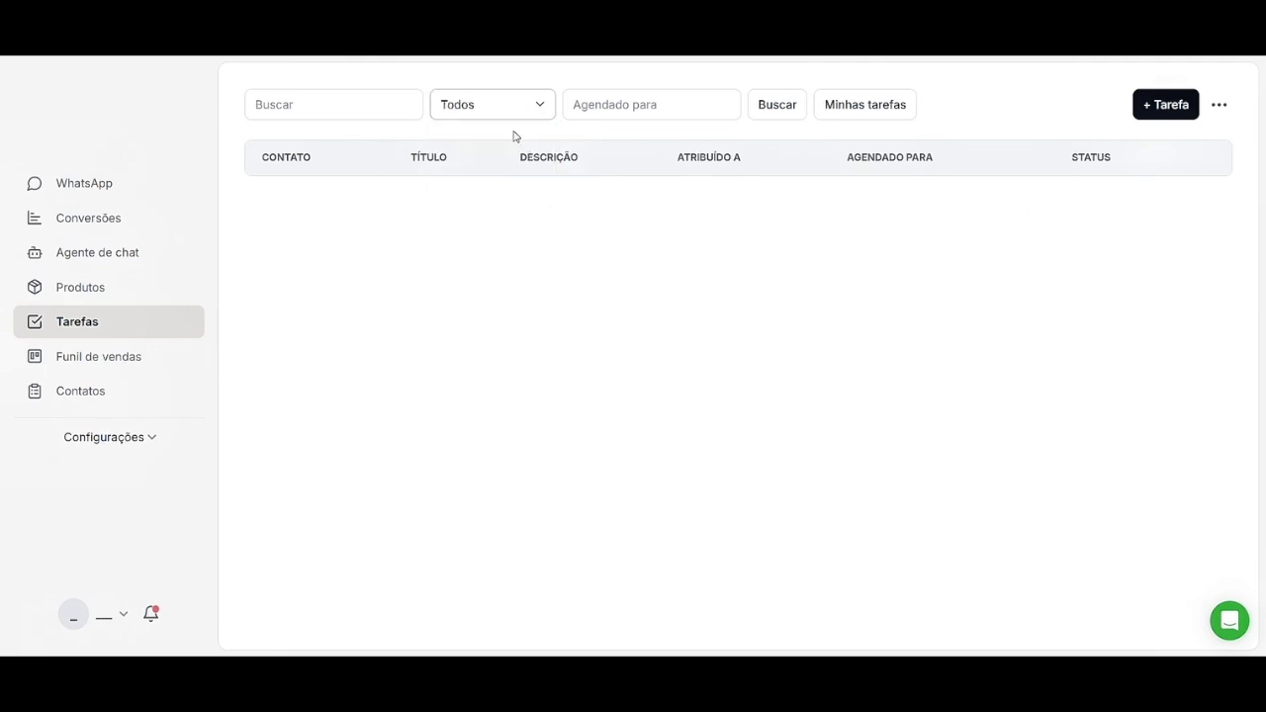
click(771, 105)
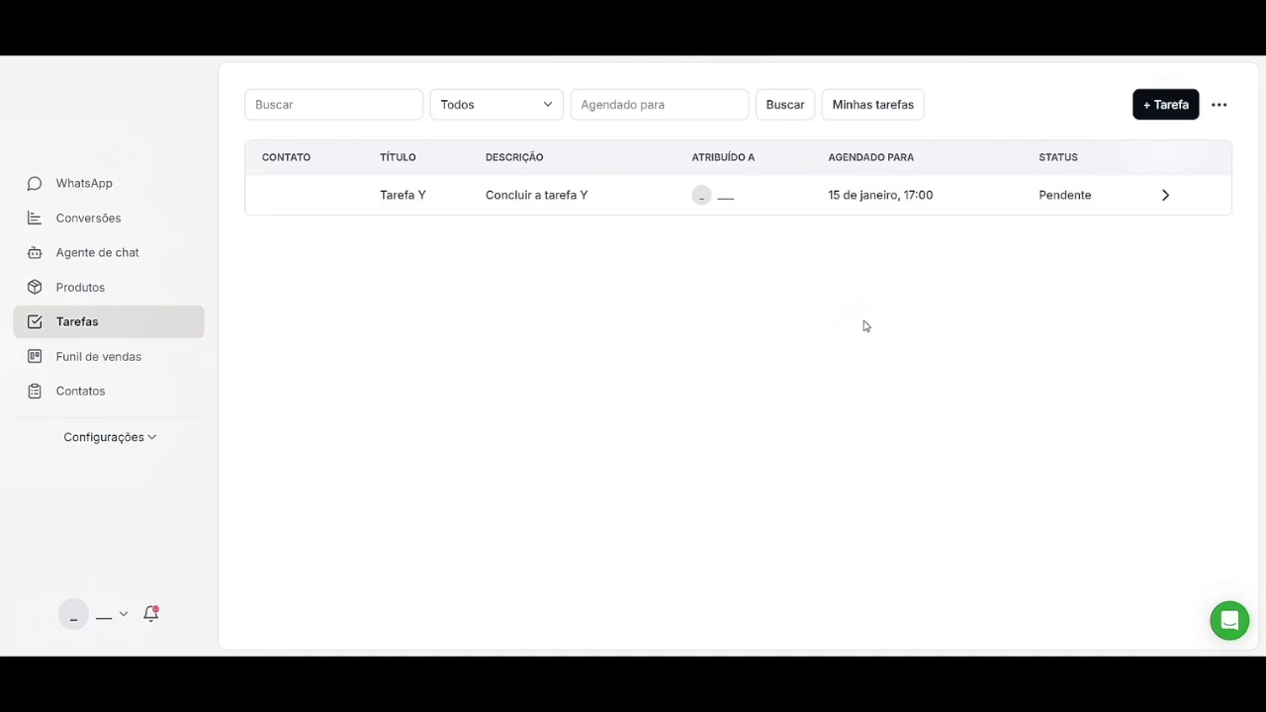
click(877, 111)
Filter the task list by the scheduled date 15/01/2026.
click(607, 117)
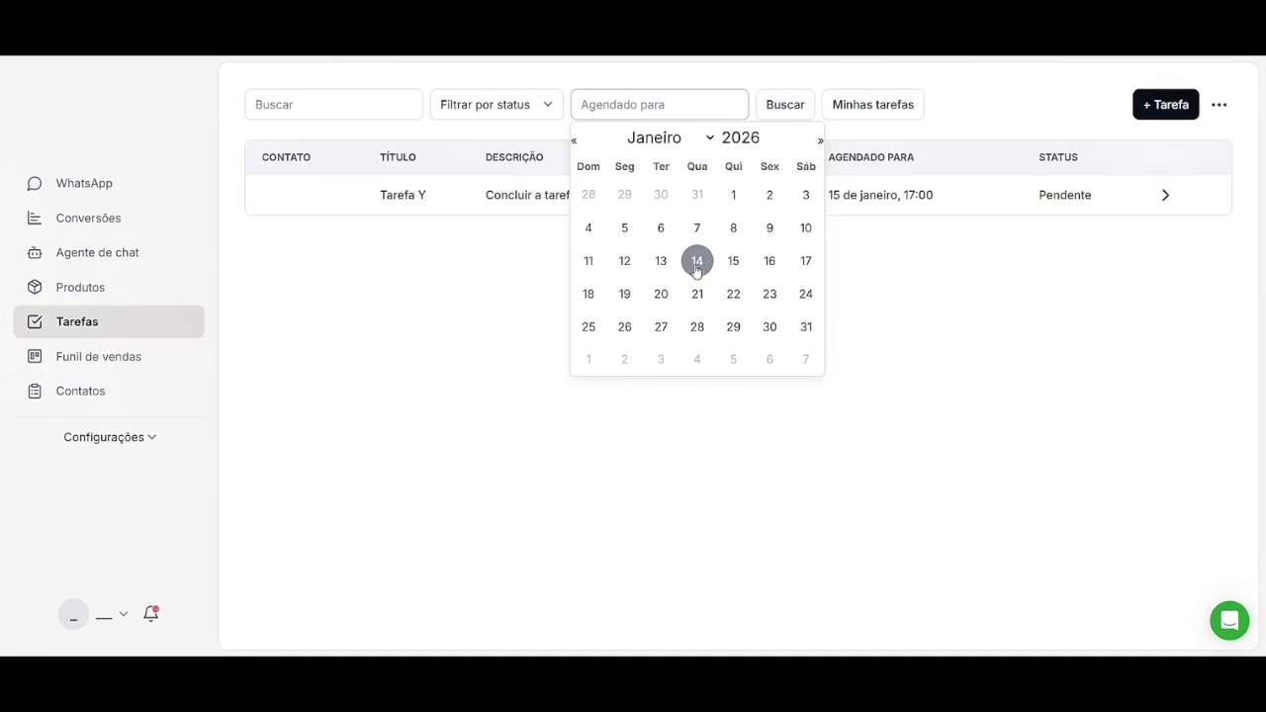
click(732, 263)
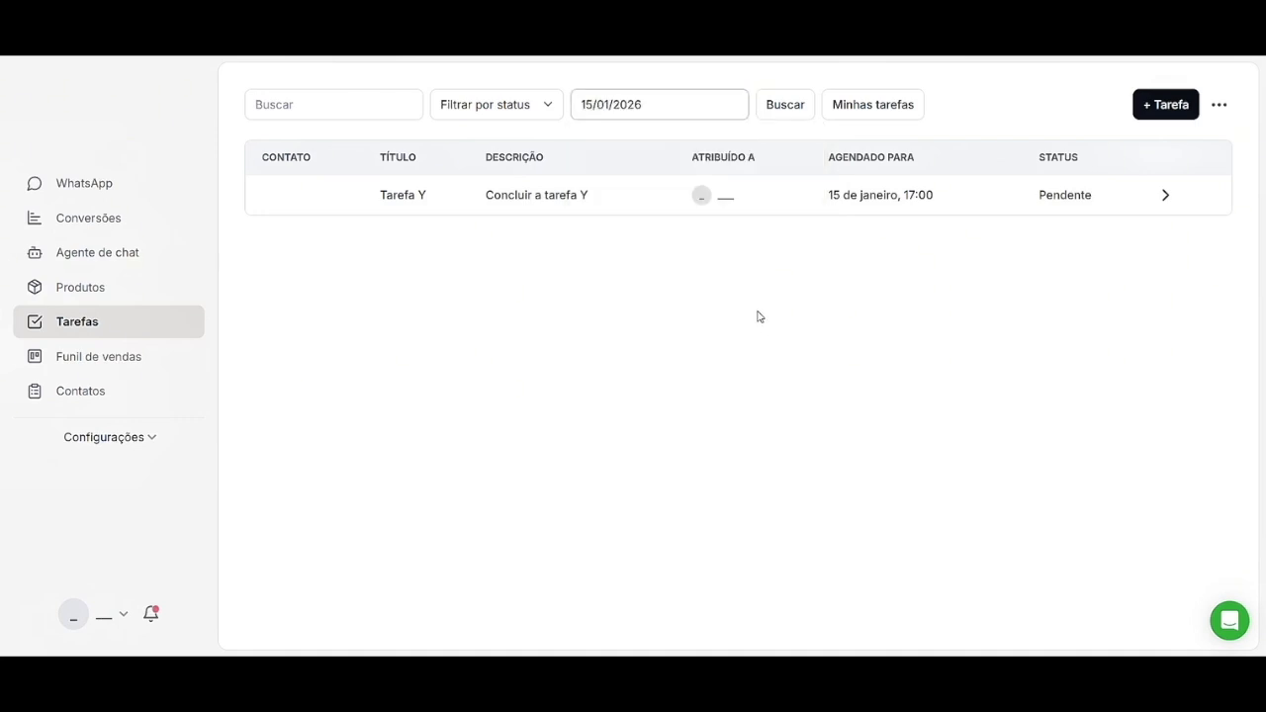
click(792, 117)
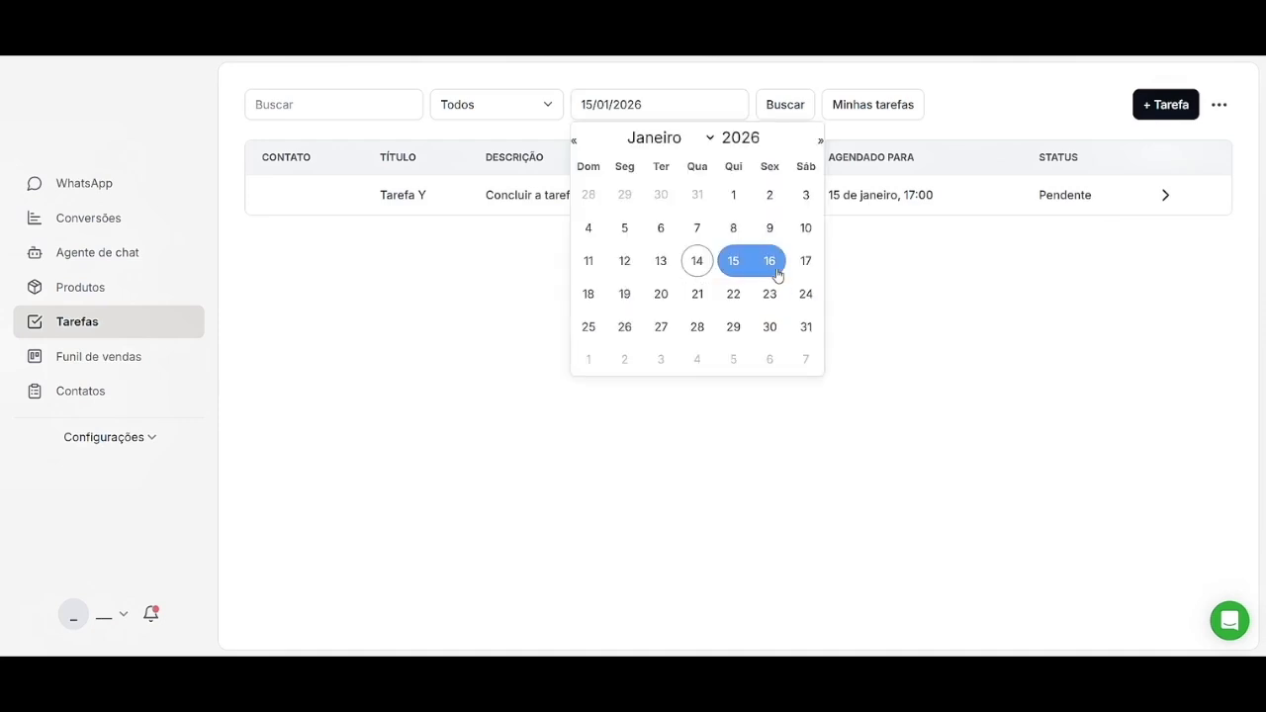
Change the scheduled date filter to 16/01/2026 and search the tasks.
click(775, 271)
click(707, 109)
click(768, 267)
click(771, 269)
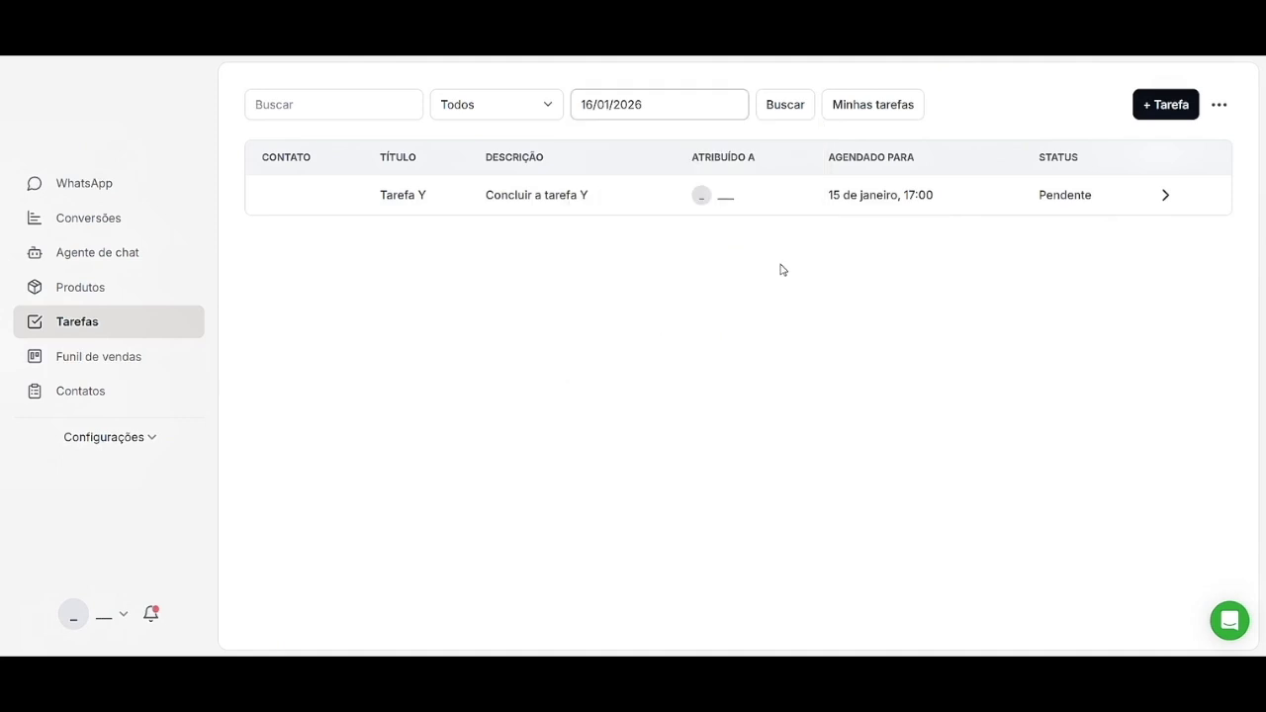
click(789, 114)
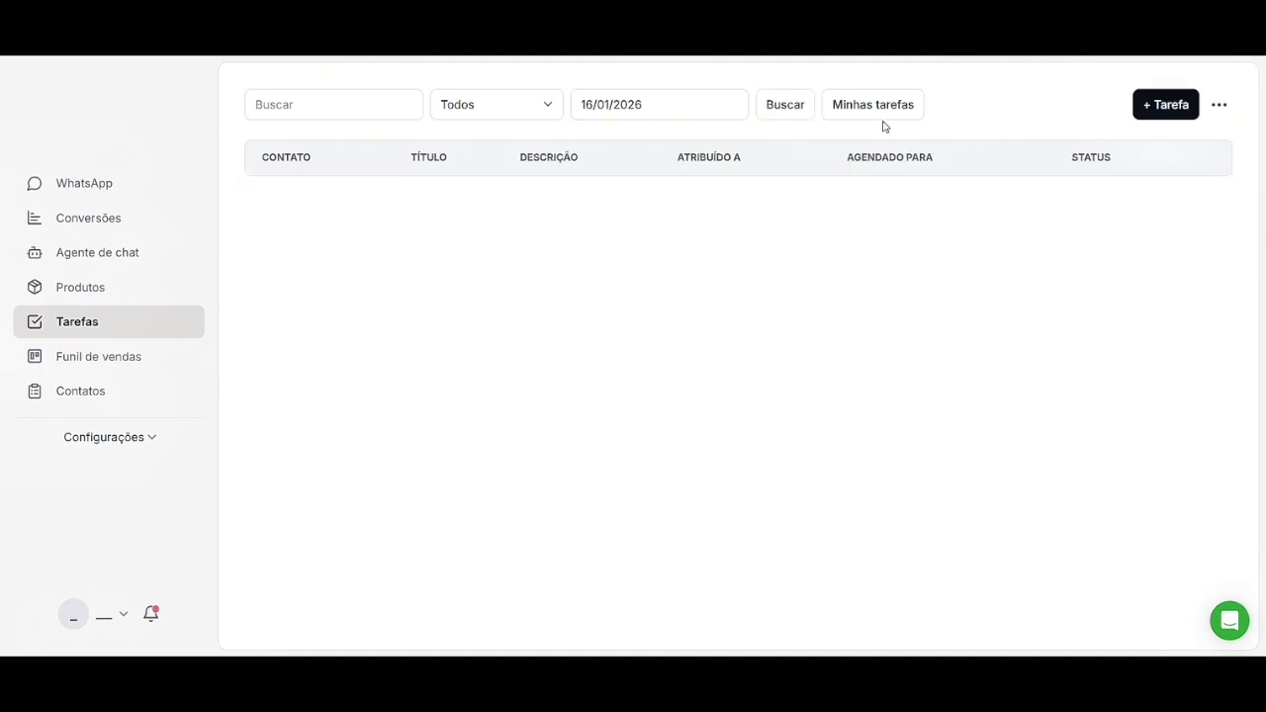
Search the tasks again with the scheduled date 16/01/2026 and the status Todos.
click(698, 110)
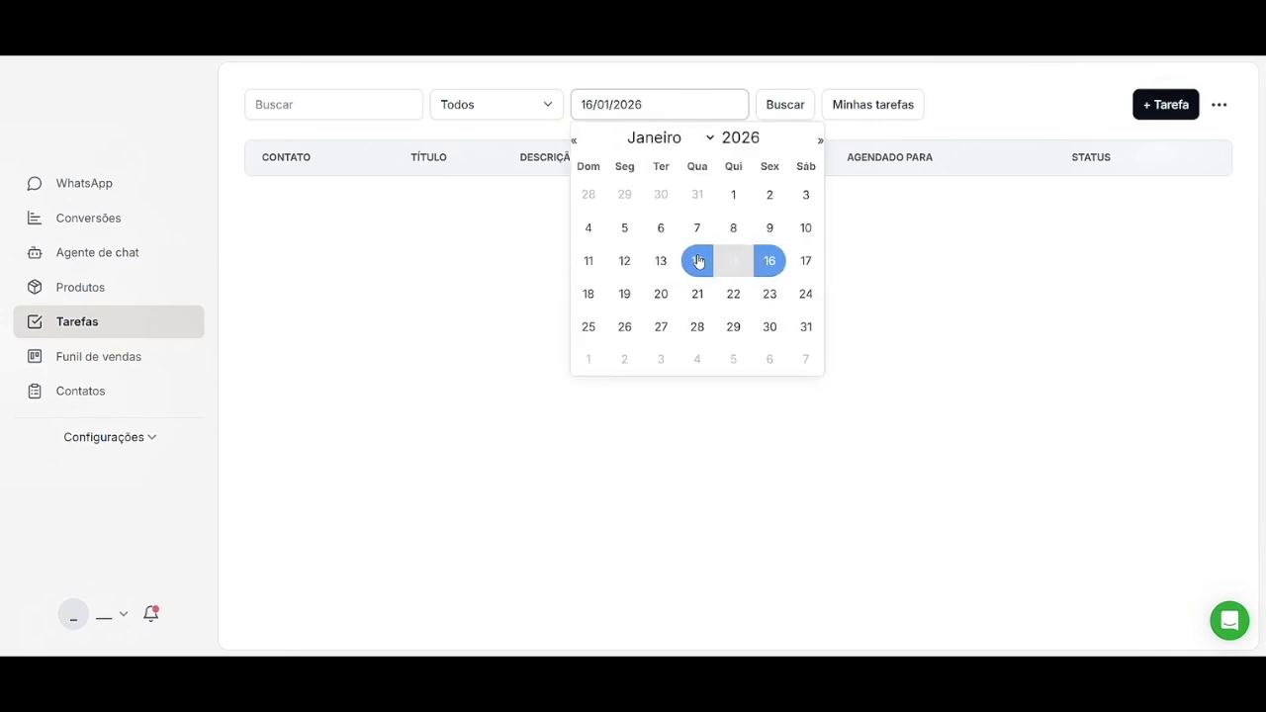
click(768, 263)
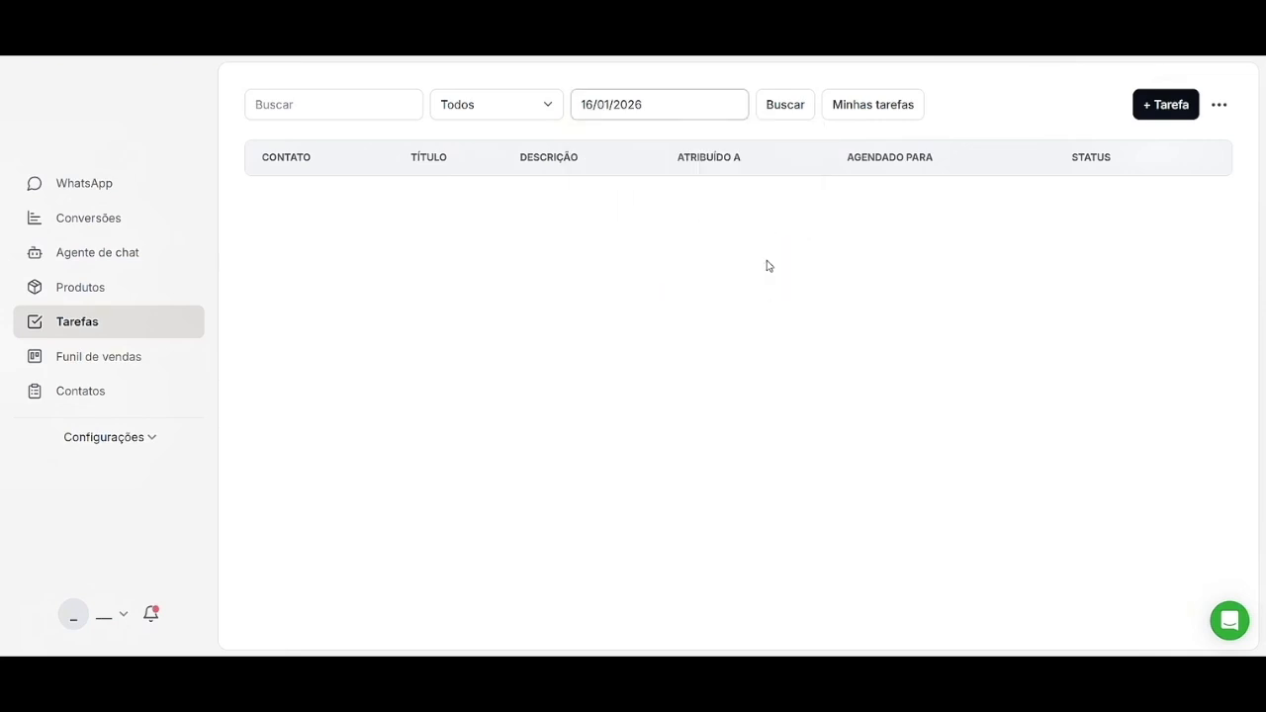
click(507, 107)
click(504, 150)
click(798, 106)
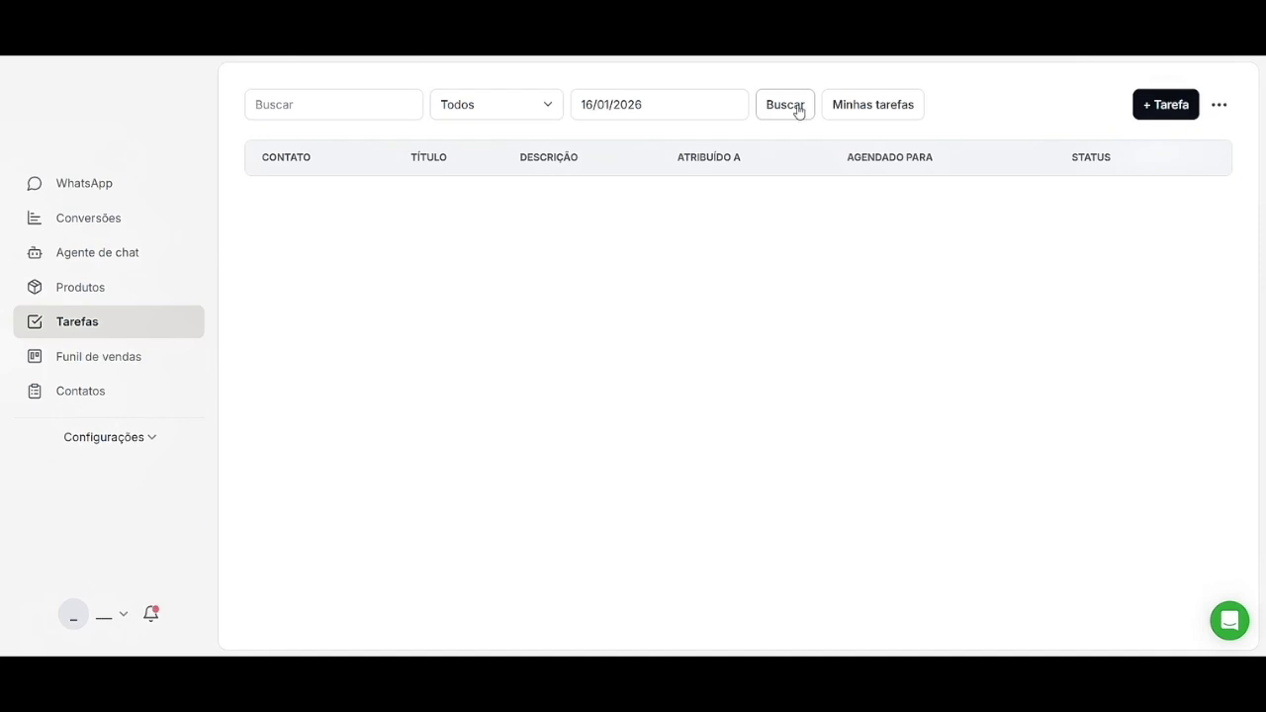
Clear the filters by showing Minhas tarefas, and check the task list's additional options.
click(848, 107)
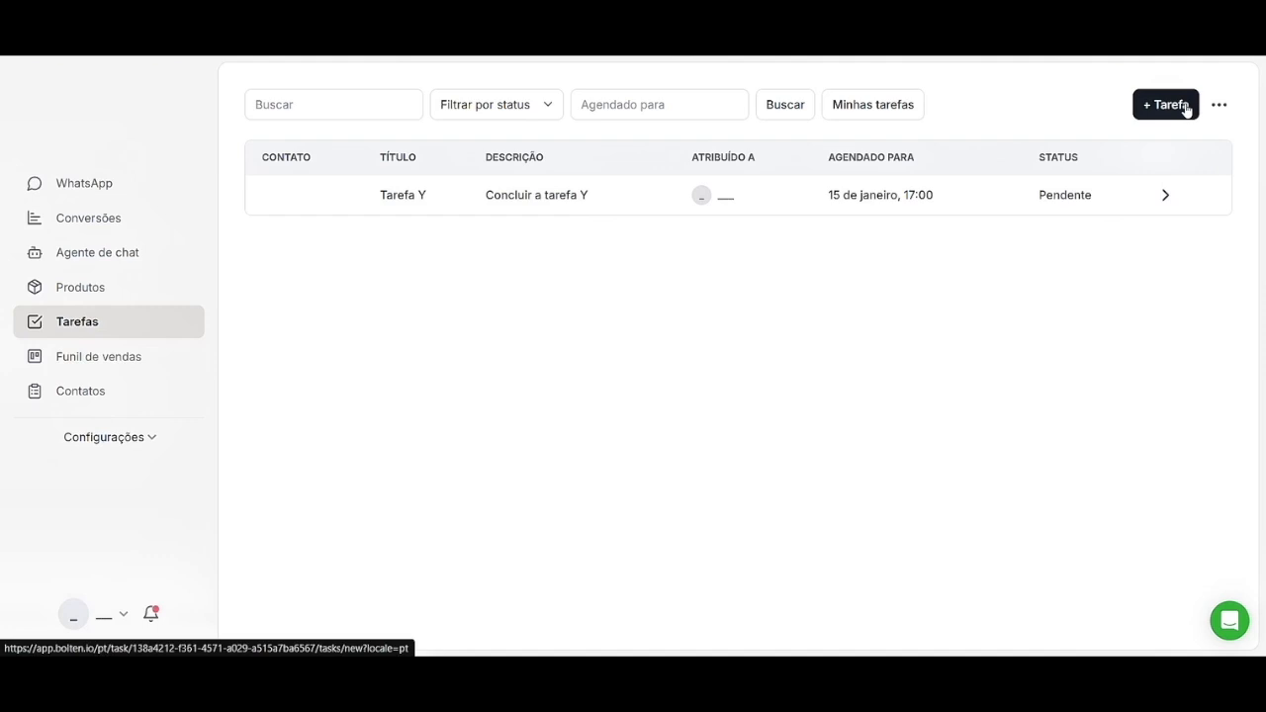
click(1219, 103)
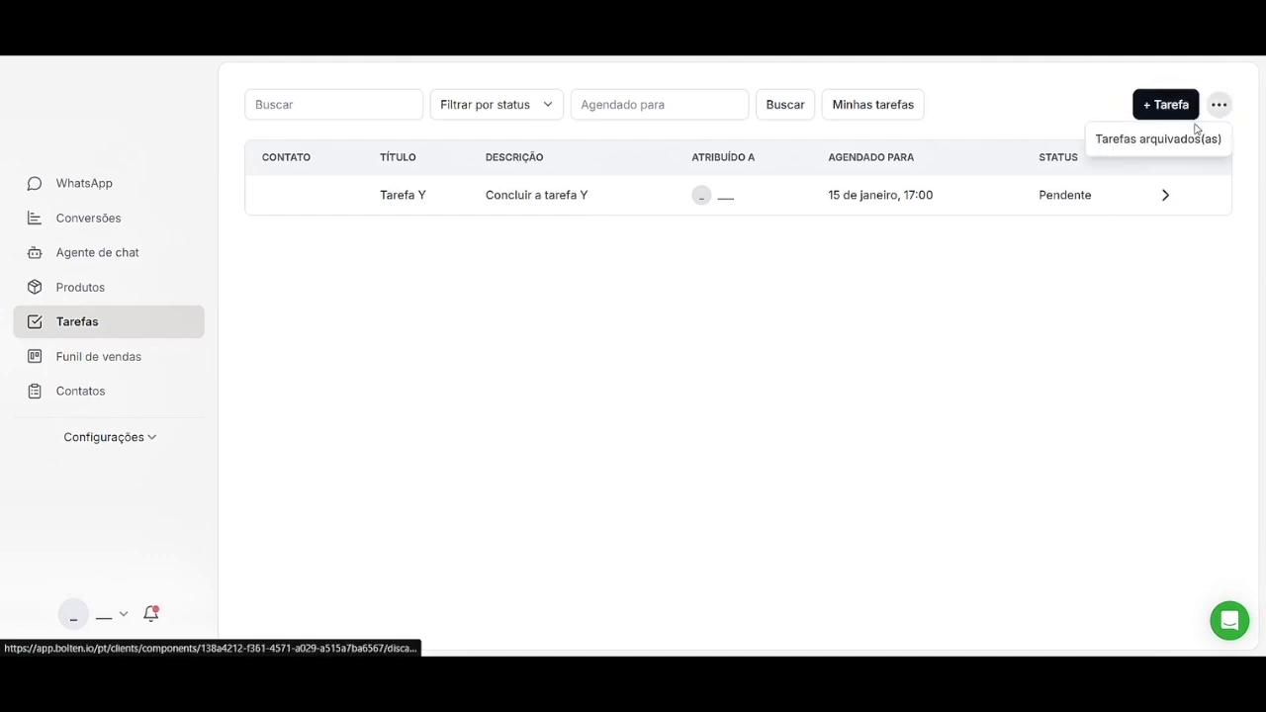
click(1123, 267)
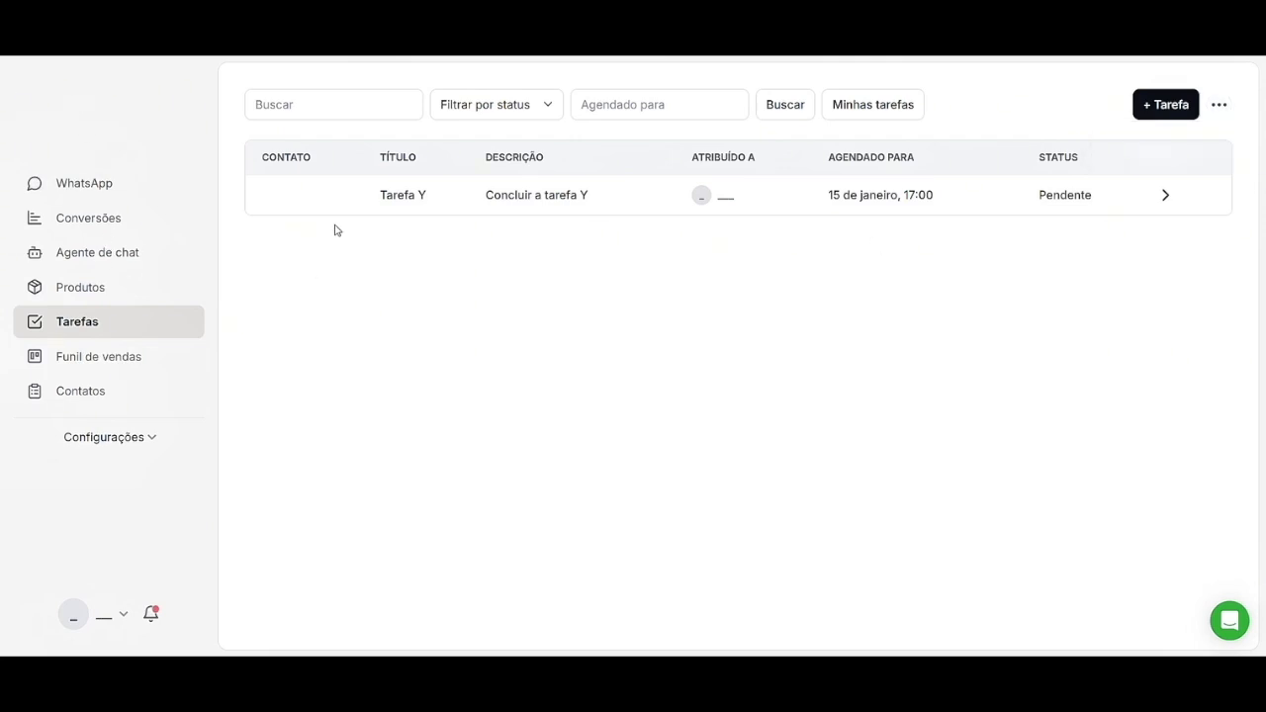
Open the sales funnel record in the Em contato stage and go to its Tarefas section.
click(142, 366)
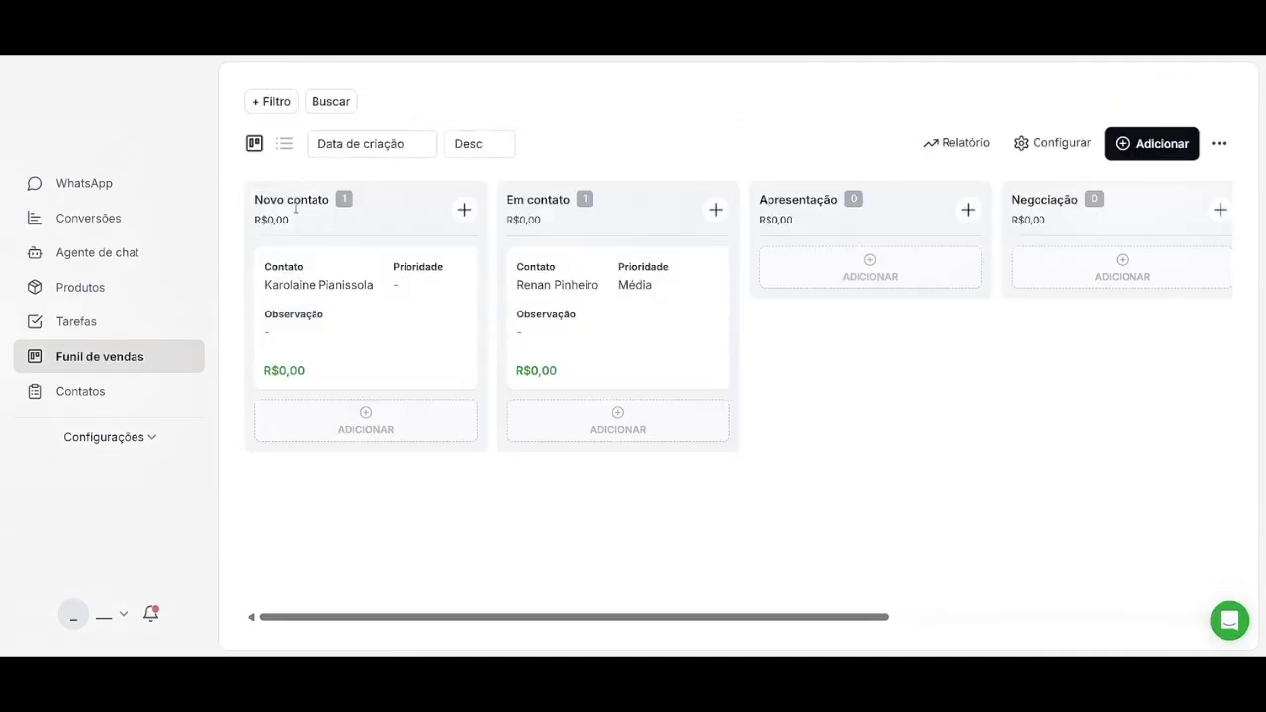
click(644, 308)
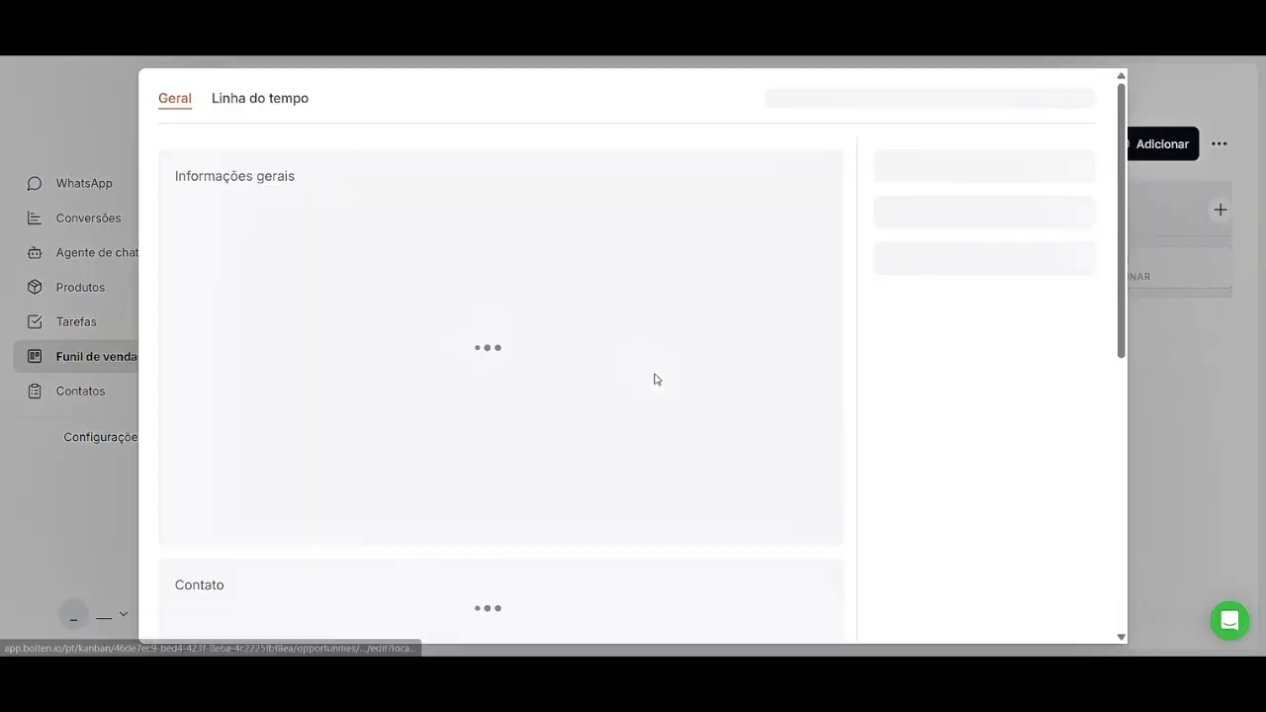
scroll(653, 376, down, 5)
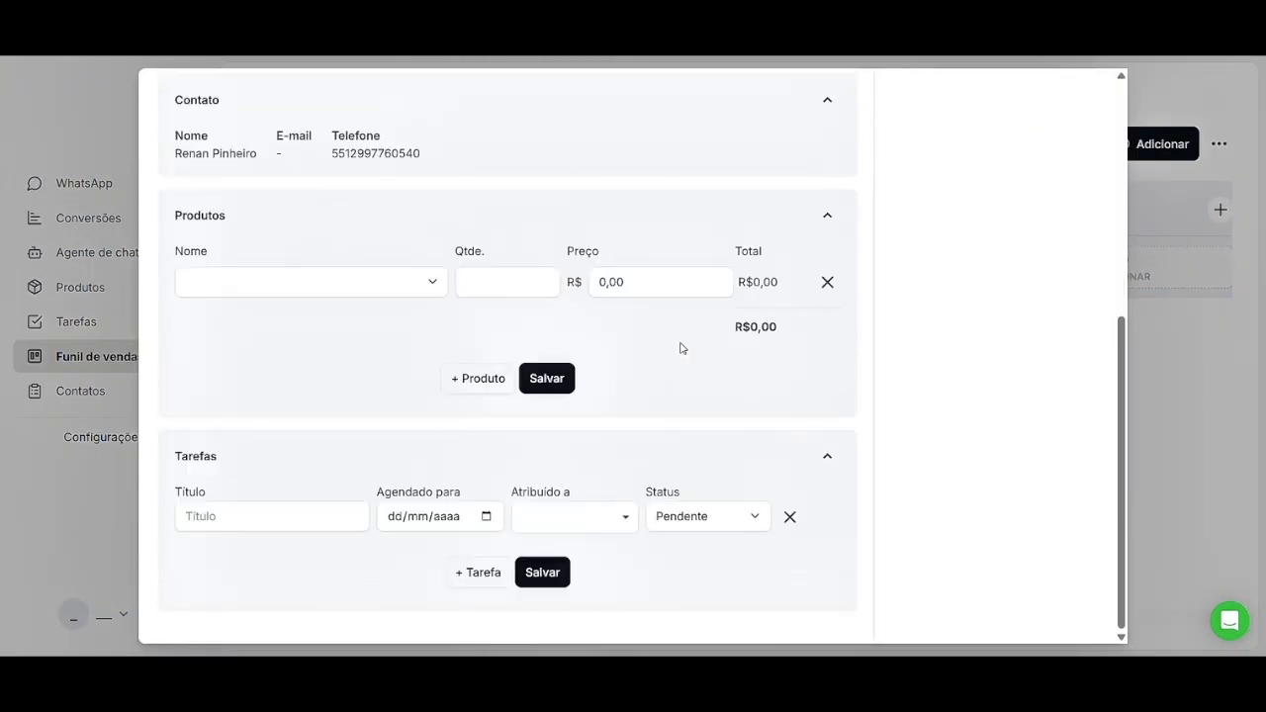
Remove the saved title suggestions and title the record's new task Fazer follow up.
click(282, 516)
click(439, 476)
click(438, 477)
click(439, 476)
click(438, 477)
click(334, 514)
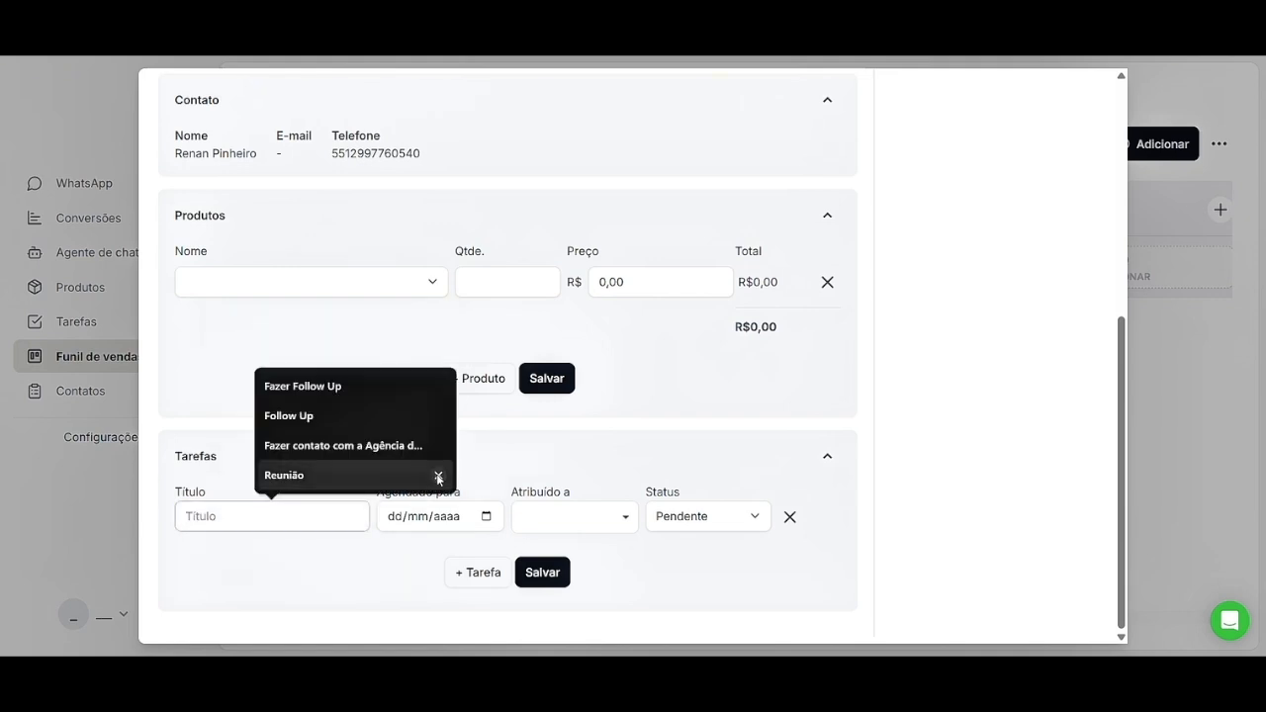
click(438, 476)
click(440, 557)
click(439, 557)
click(438, 553)
text(Fazer)
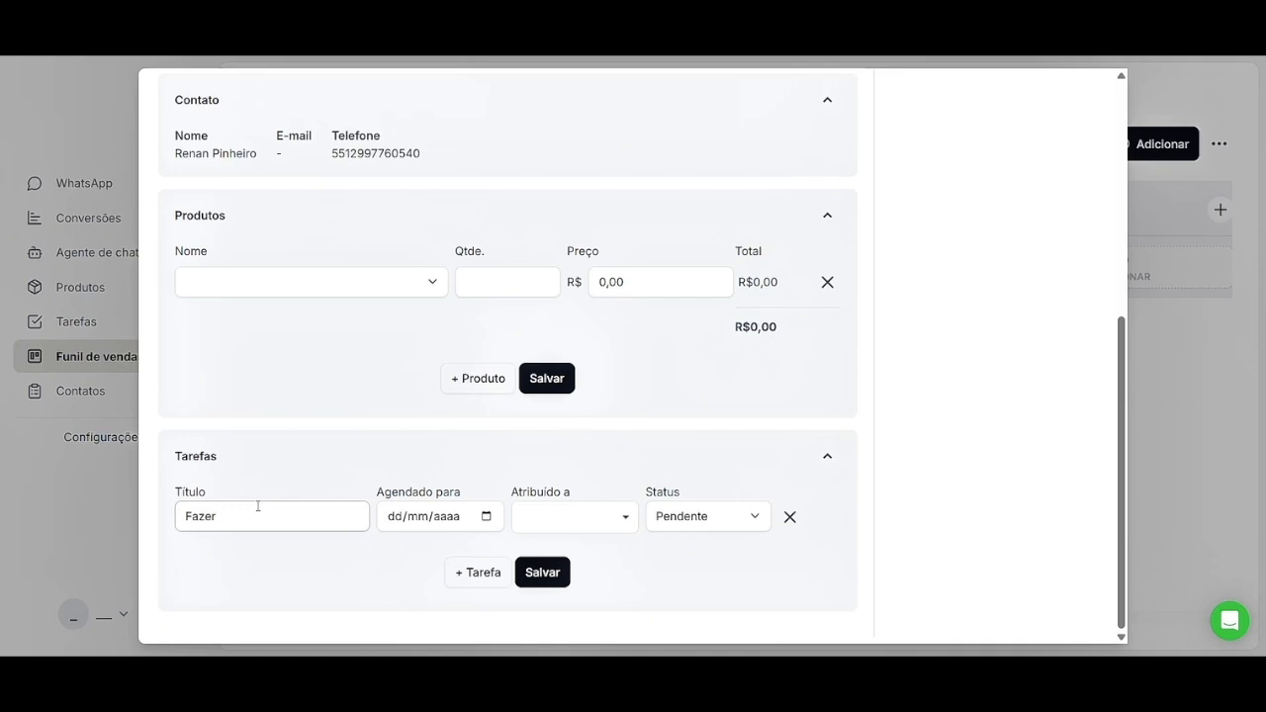
text( follow up)
Schedule the new task for 16/01/2026, assign it to the team member, save it, and close the record.
click(473, 518)
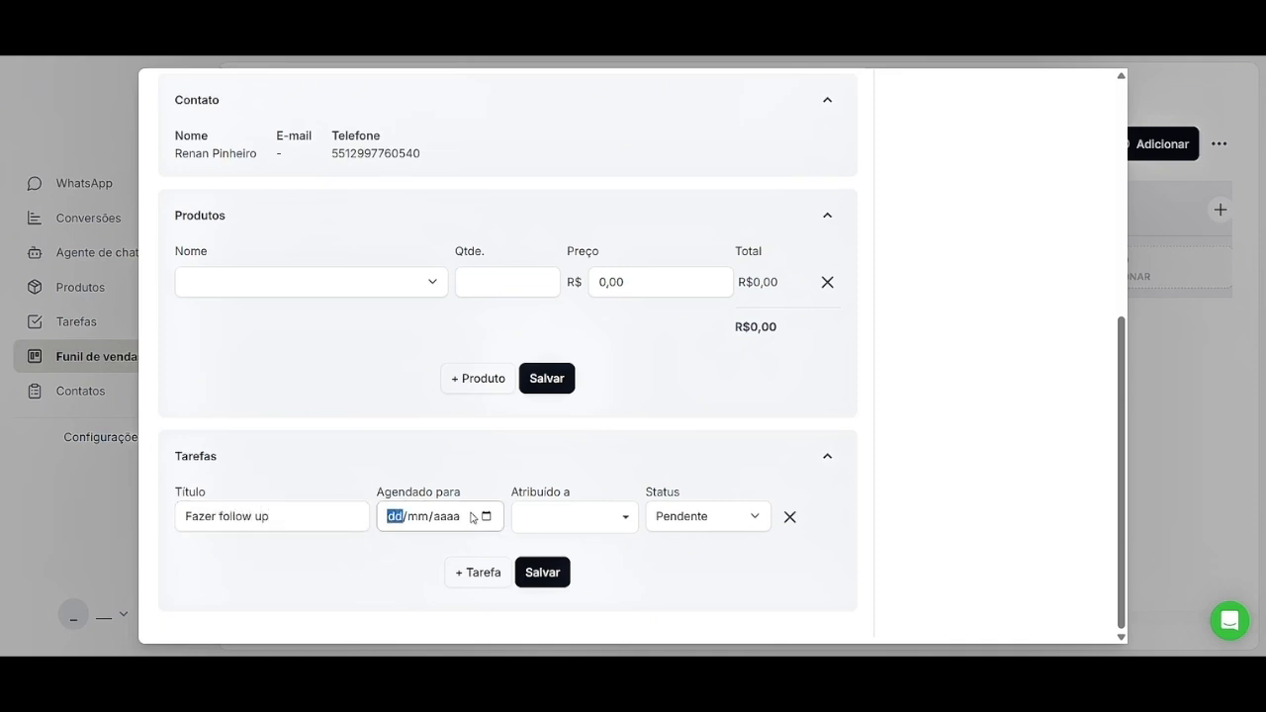
text(16/01/2026)
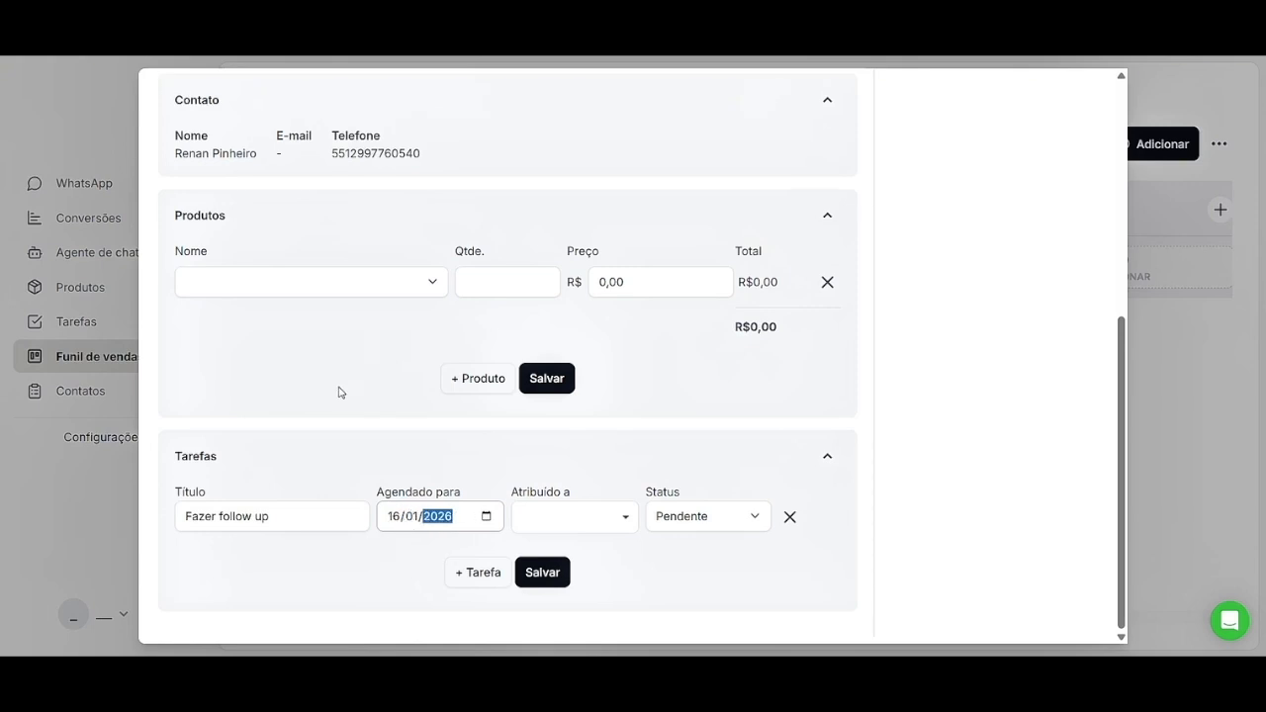
click(485, 518)
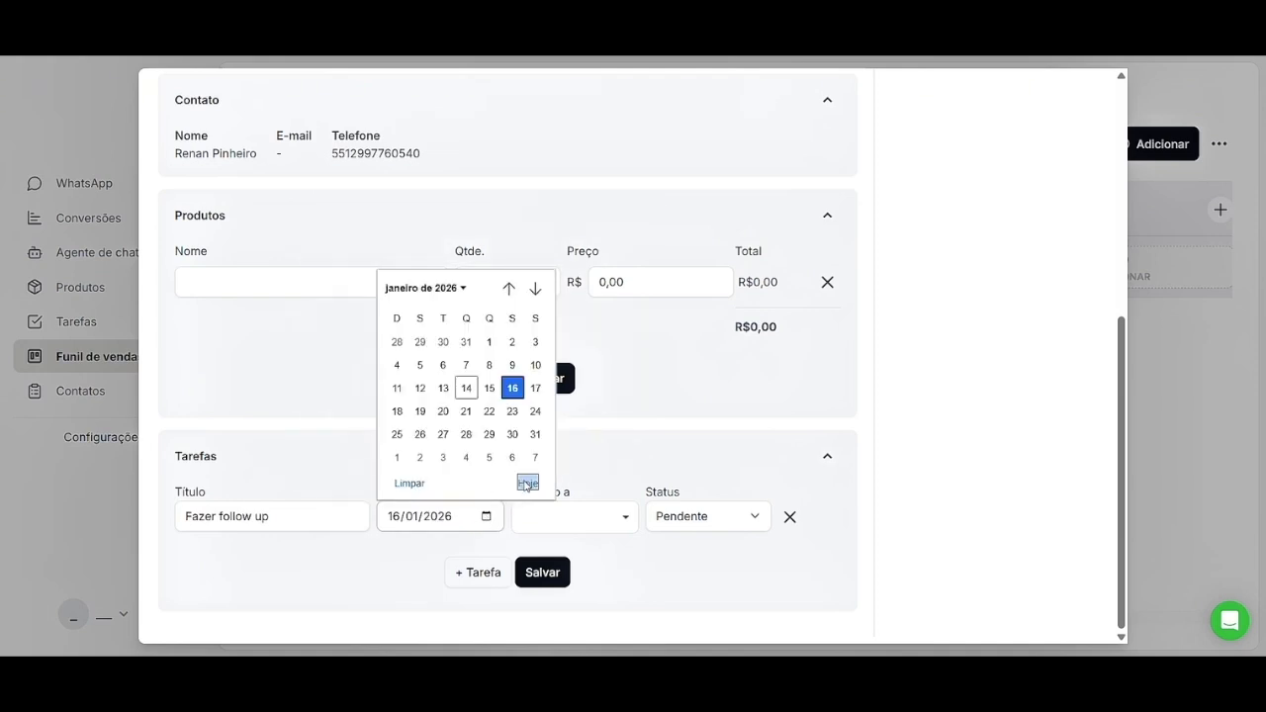
click(527, 482)
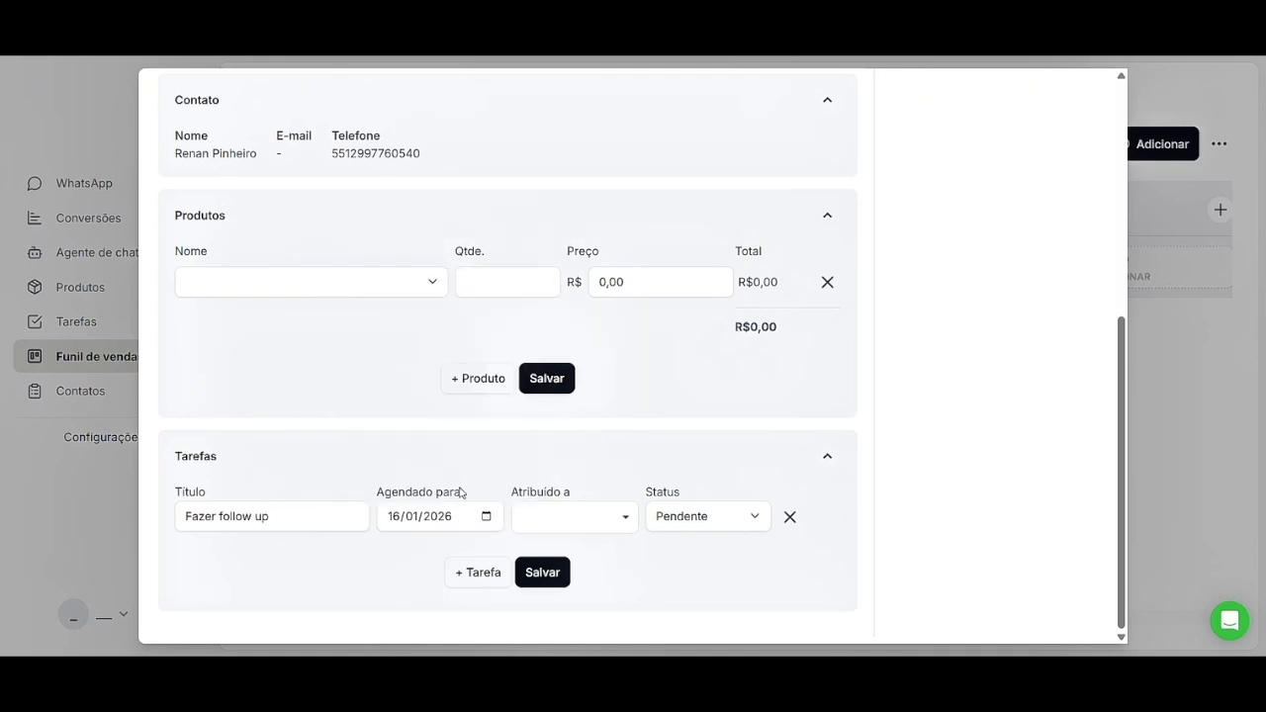
click(573, 522)
click(577, 593)
click(556, 576)
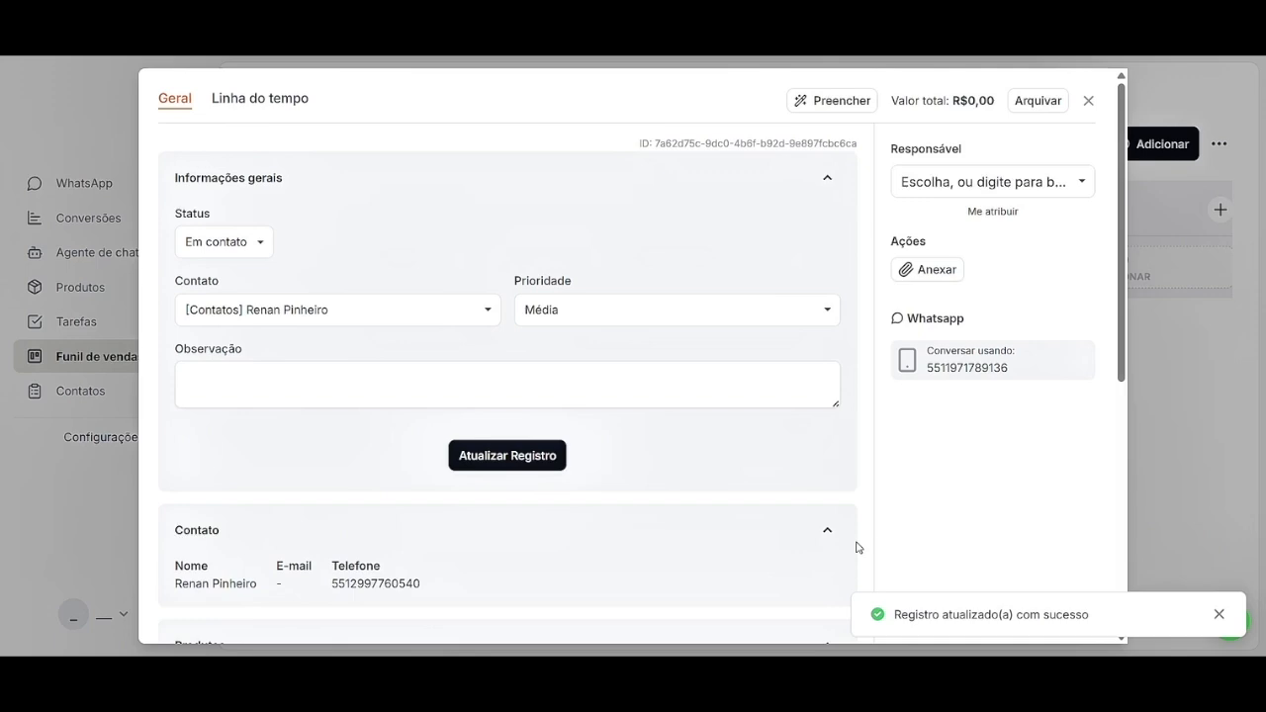
scroll(857, 547, down, 5)
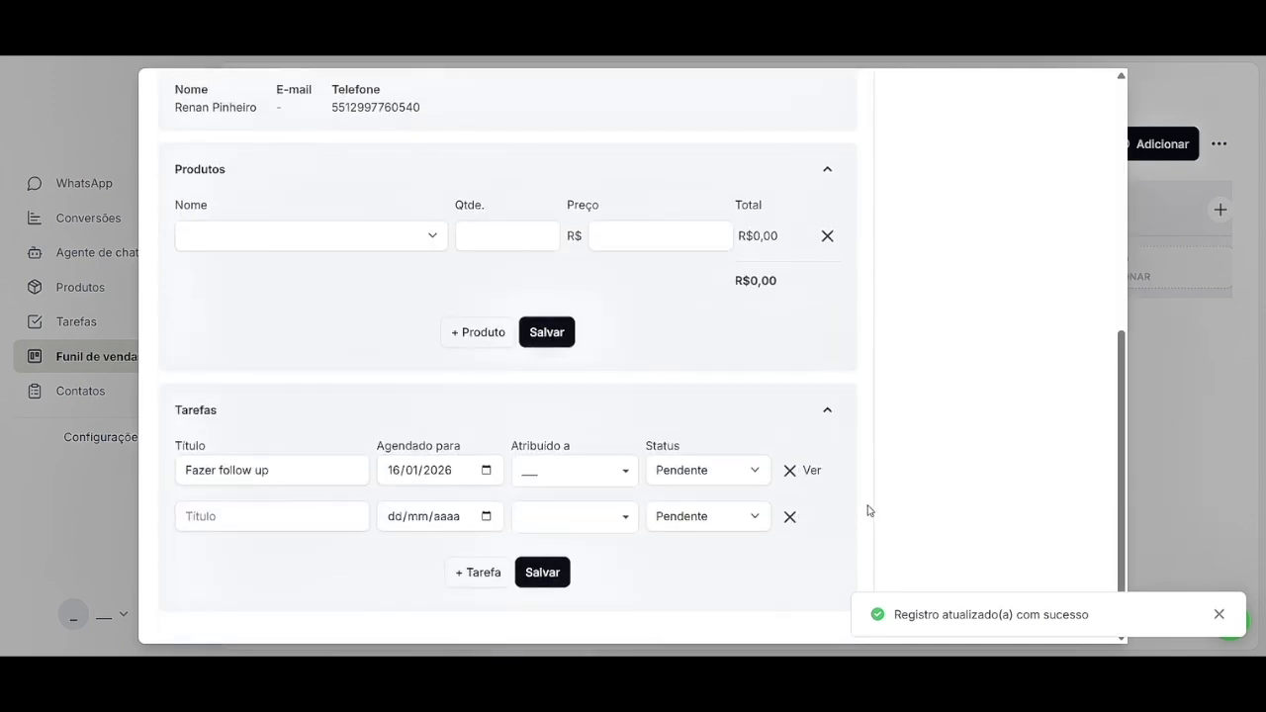
scroll(868, 510, up, 5)
click(1088, 103)
Open the task list and compare the Tarefa Y and Fazer follow up entries.
click(63, 361)
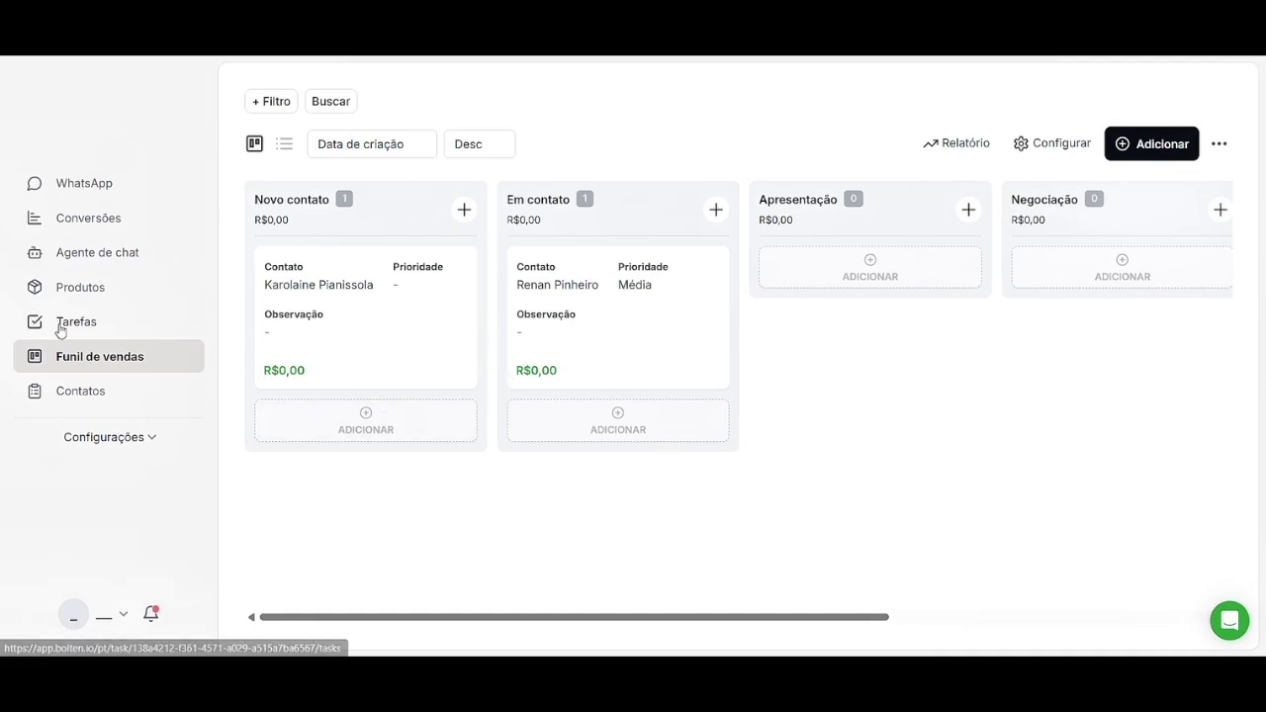
click(69, 325)
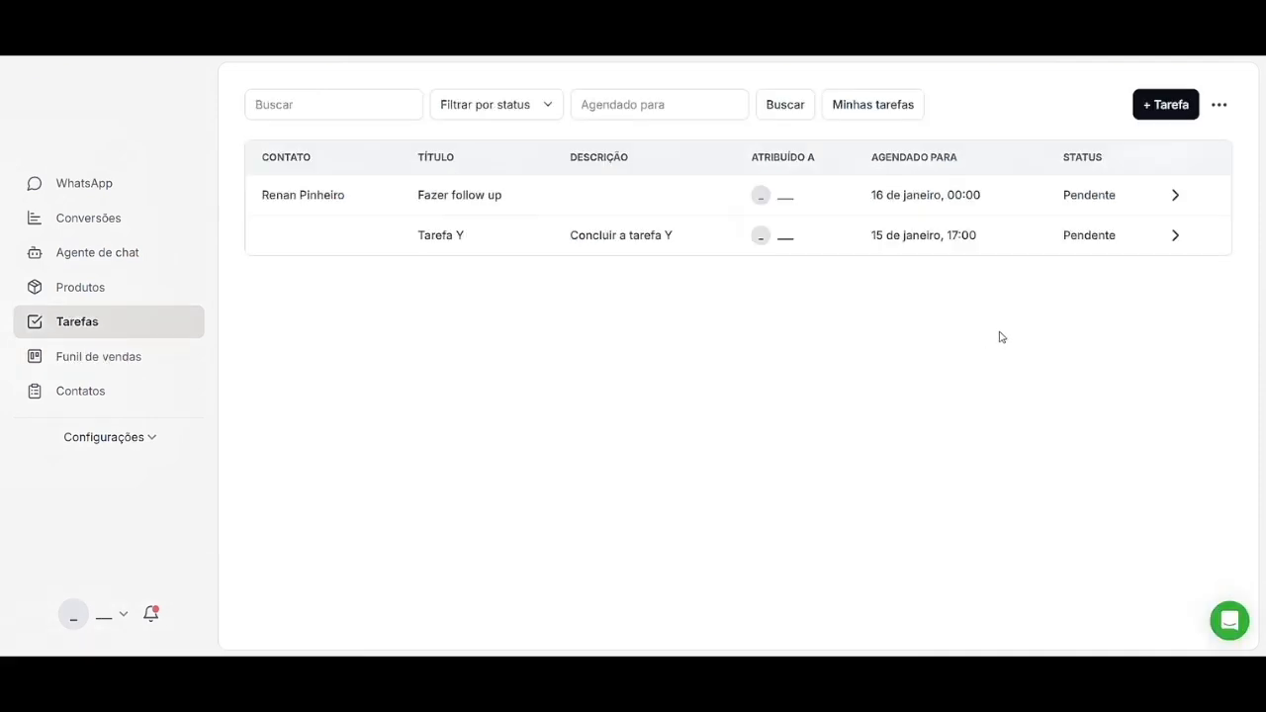
drag(422, 247, 496, 246)
click(493, 326)
drag(416, 195, 520, 211)
click(335, 299)
Compare the details of the Fazer follow up task with those of Tarefa Y.
click(1176, 198)
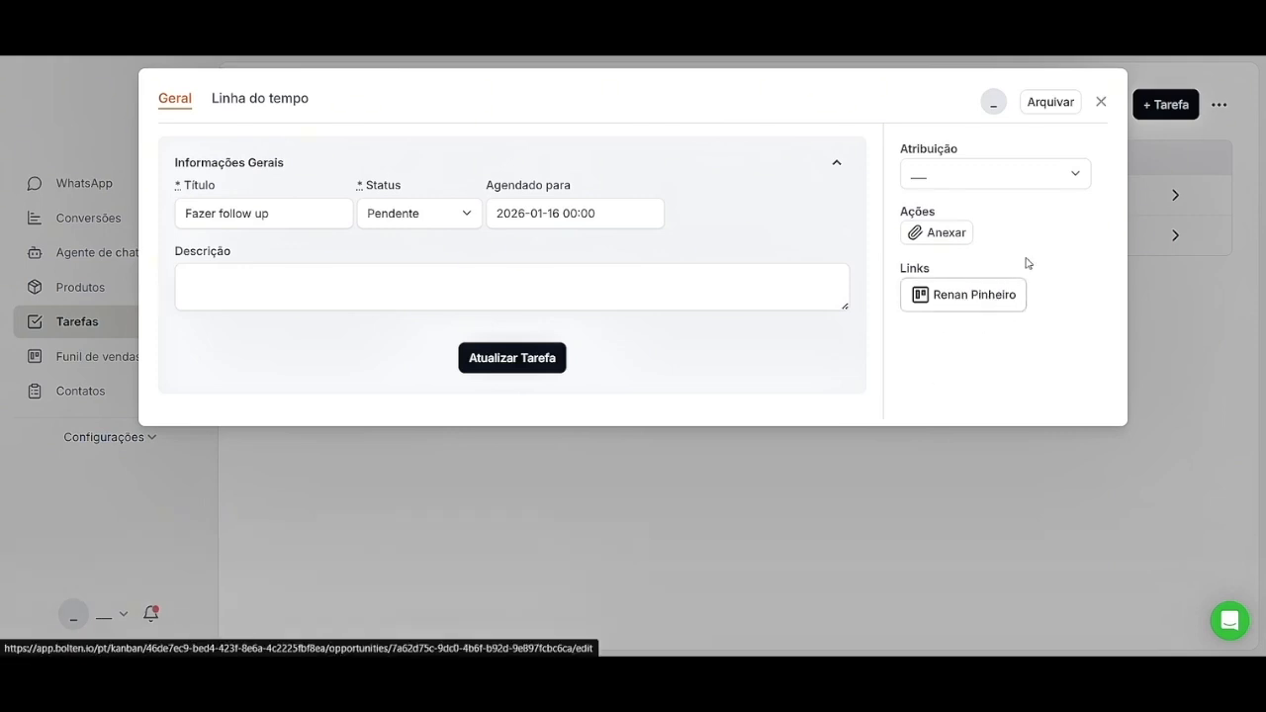
click(1100, 104)
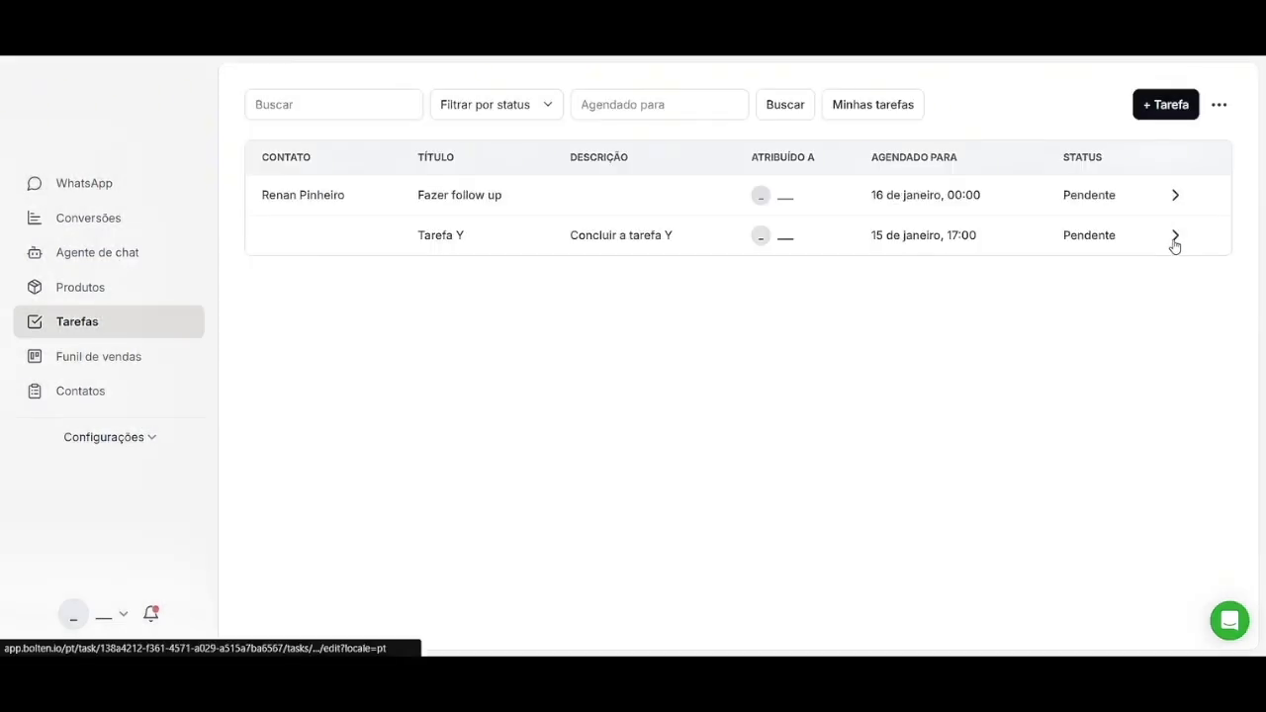
click(1175, 238)
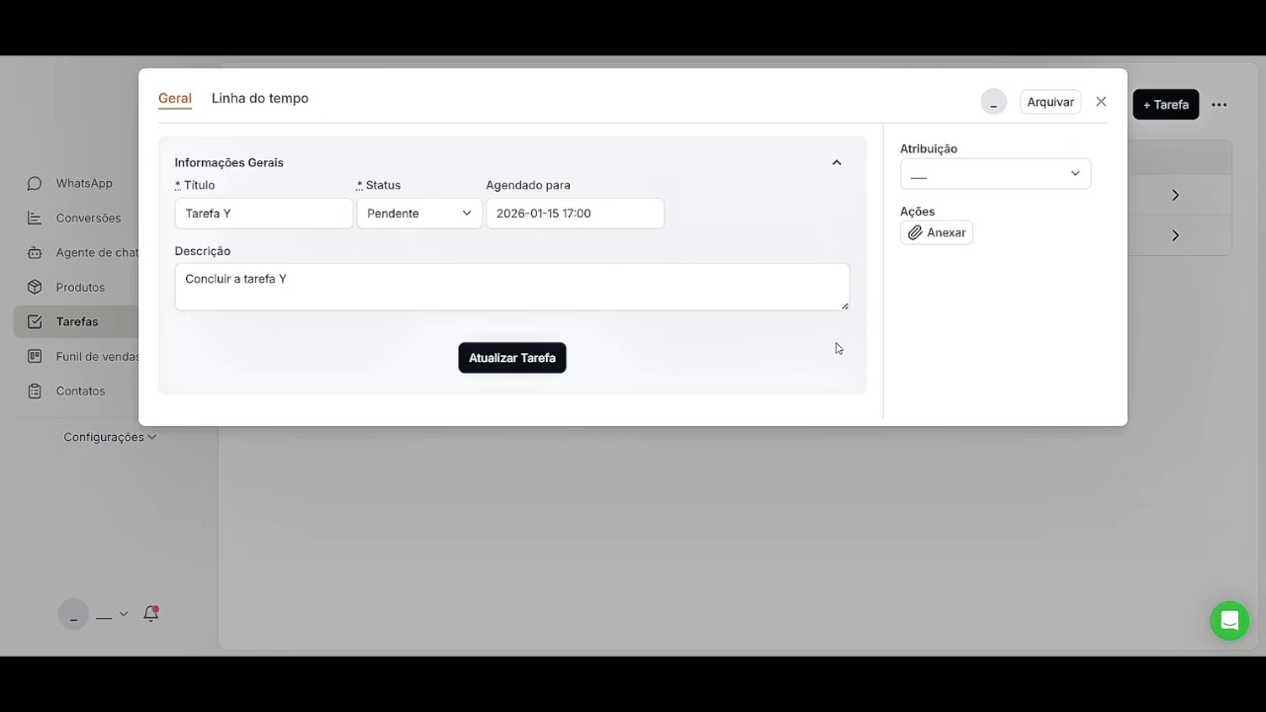
click(1100, 104)
Open the contact's WhatsApp conversation through the funnel record linked to the Fazer follow up task.
click(1175, 196)
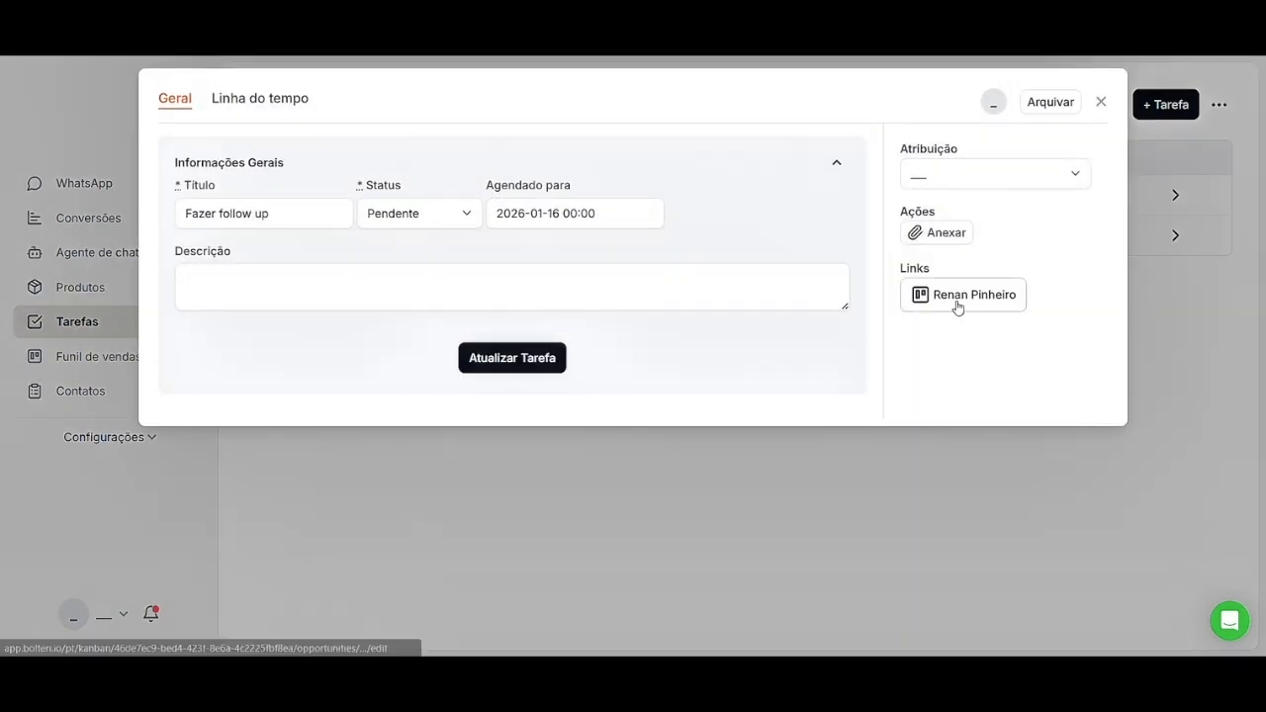
click(958, 304)
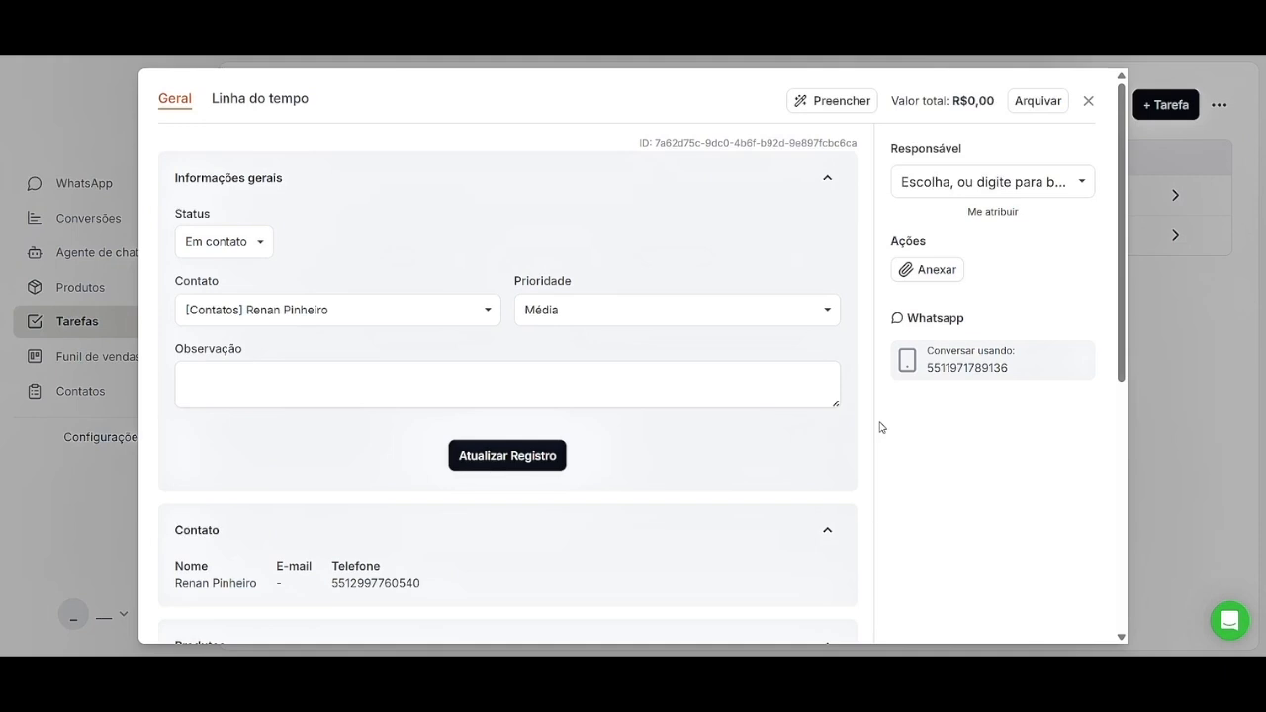
scroll(882, 427, down, 1)
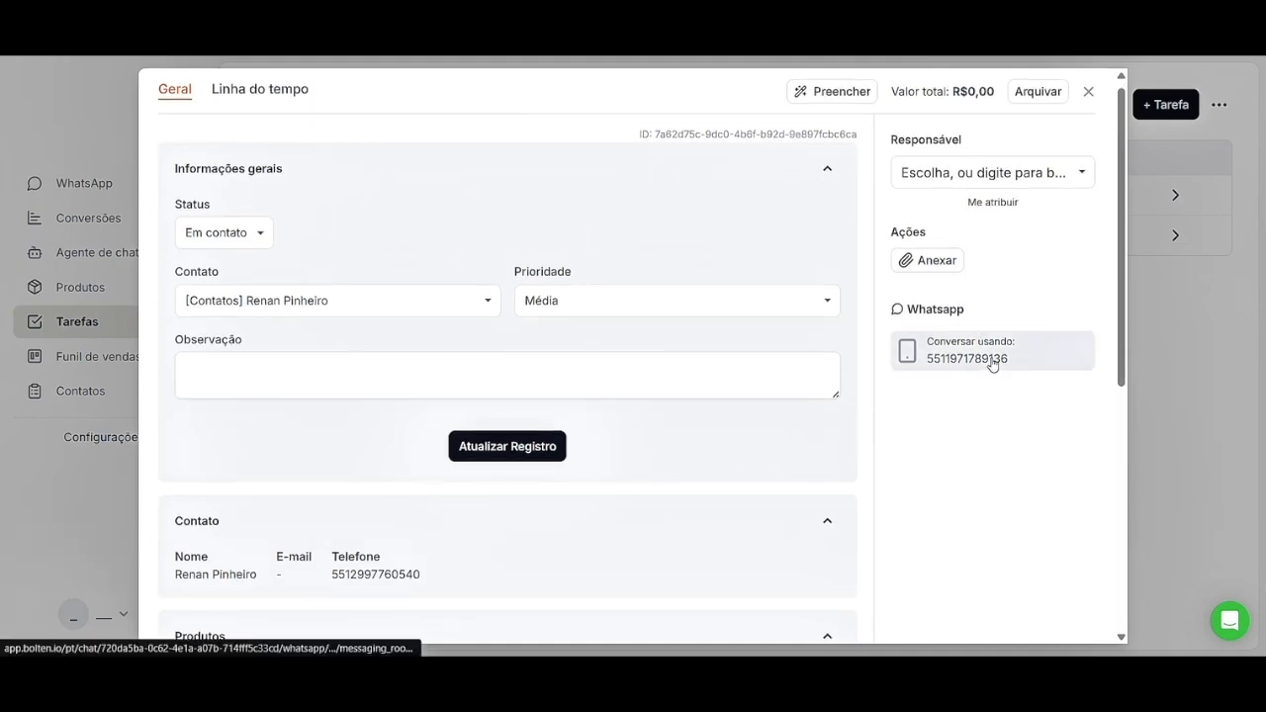
click(992, 362)
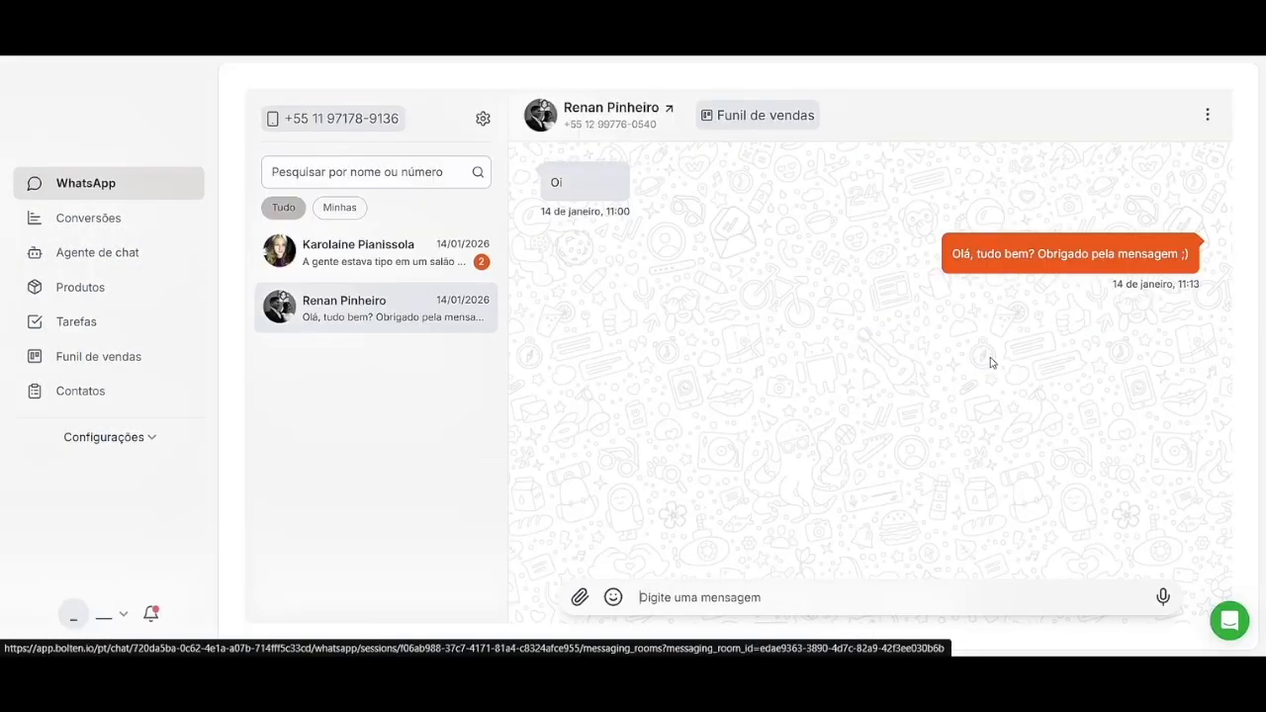
click(784, 593)
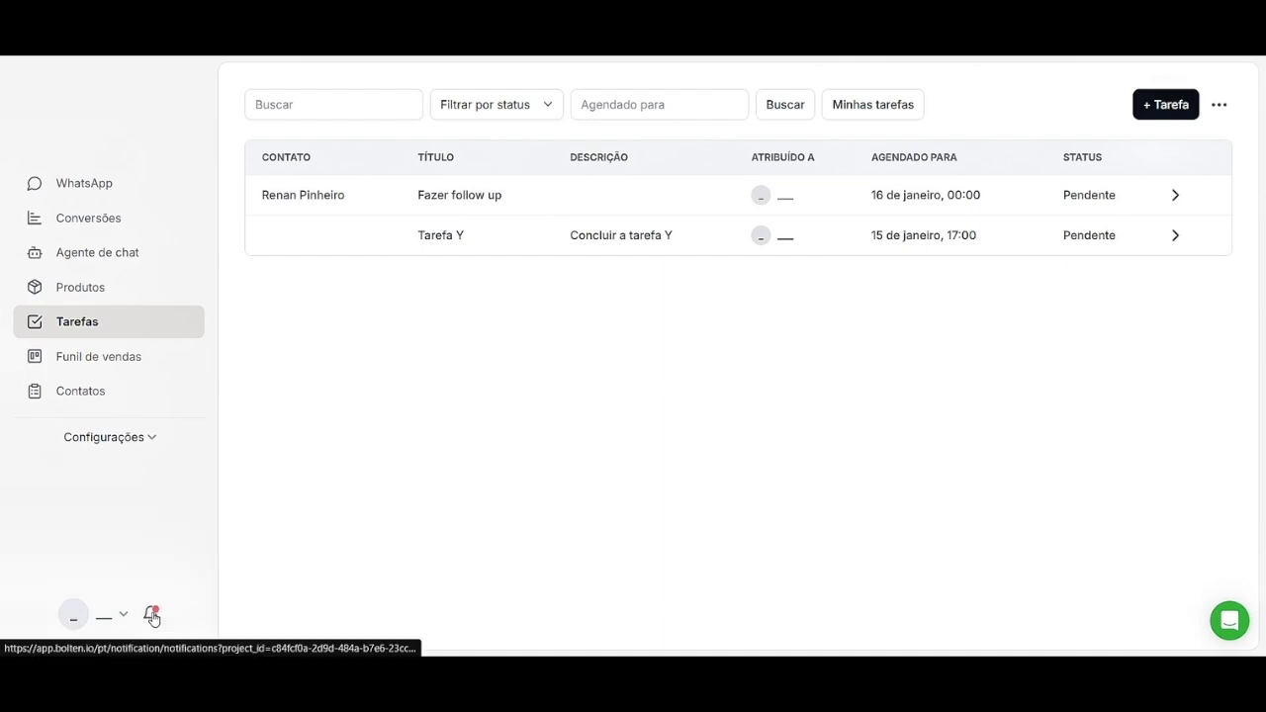
Review the notifications about received tasks, and close them.
click(154, 616)
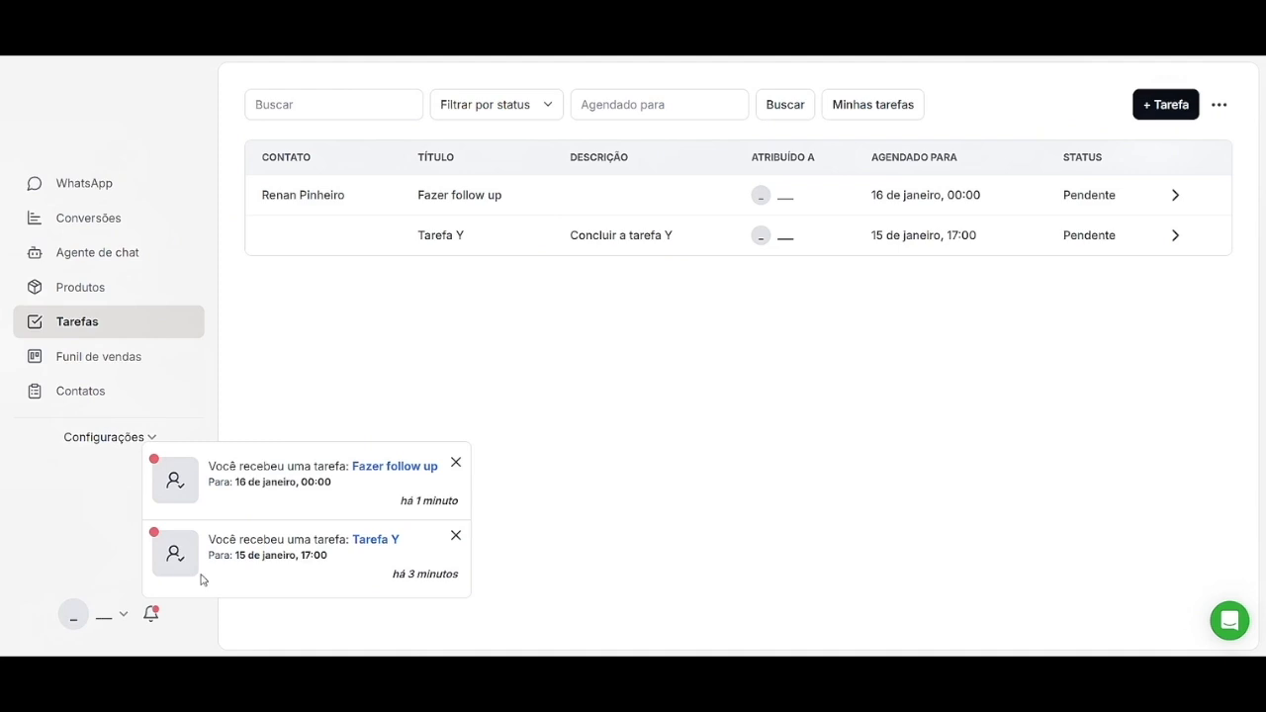
double_click(248, 539)
drag(238, 465, 278, 482)
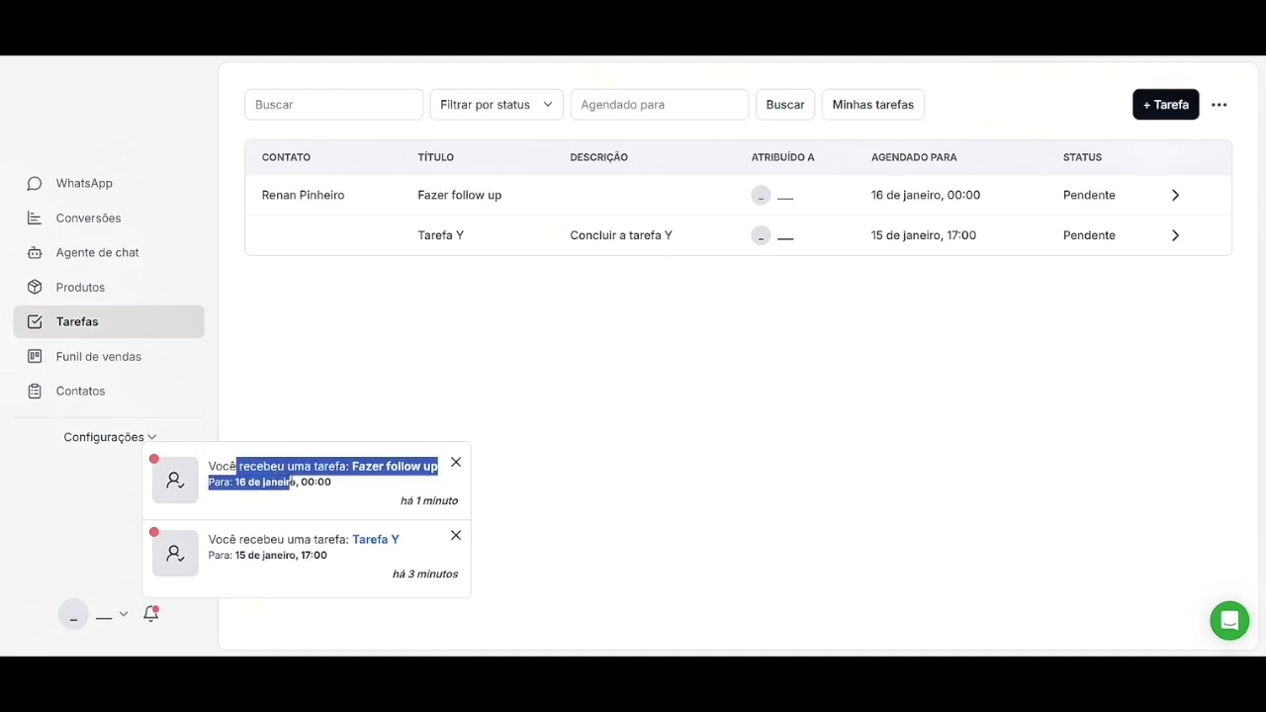
click(321, 496)
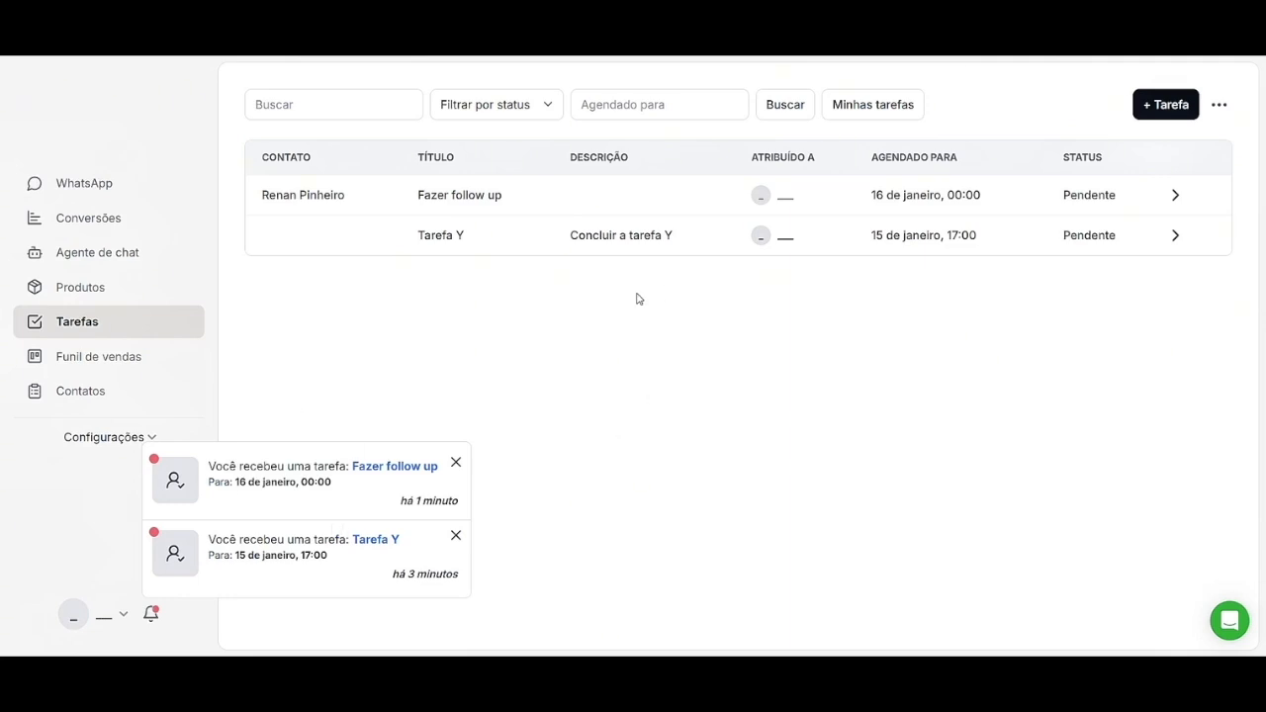
click(584, 353)
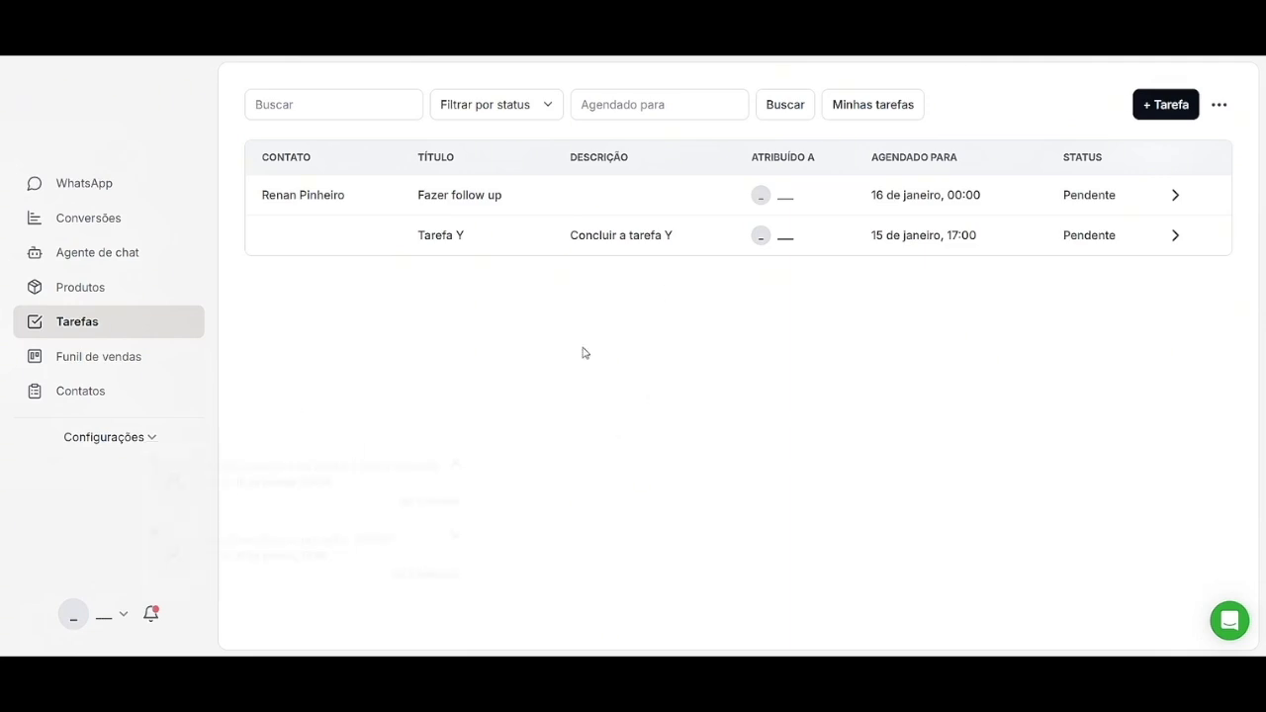
Switch the interface to the dark theme, and restore the light theme.
click(121, 623)
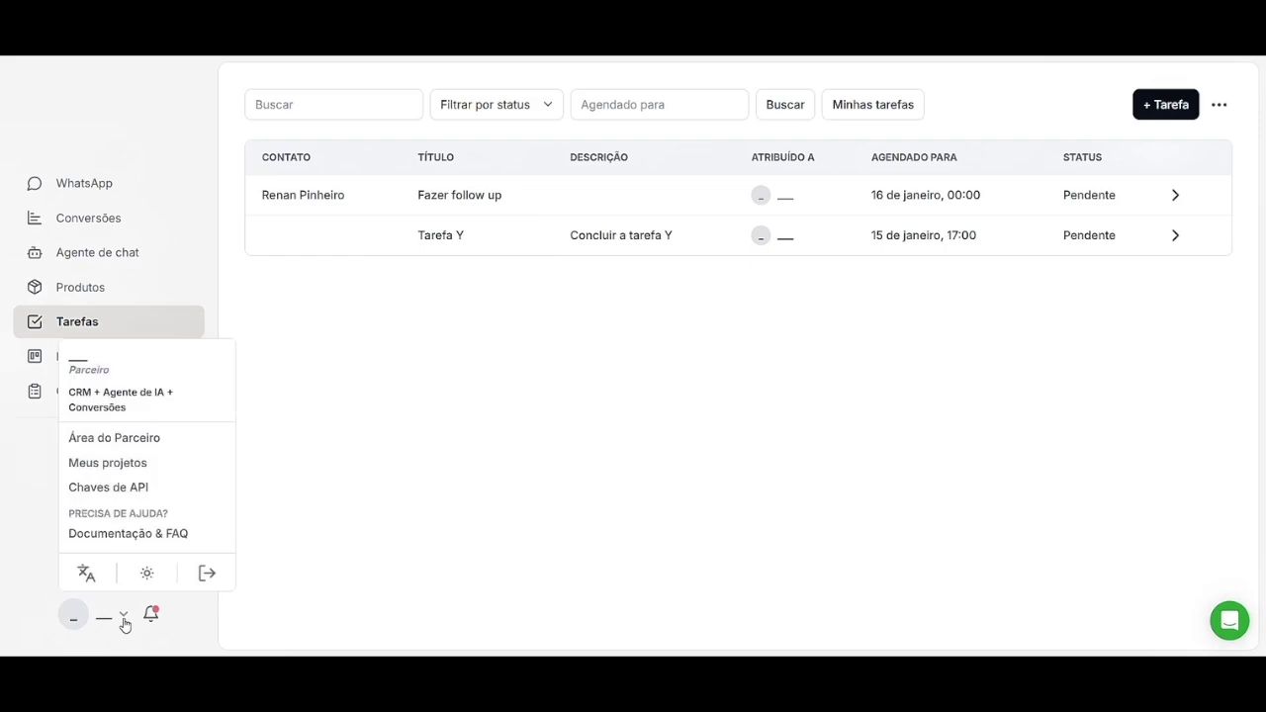
click(145, 574)
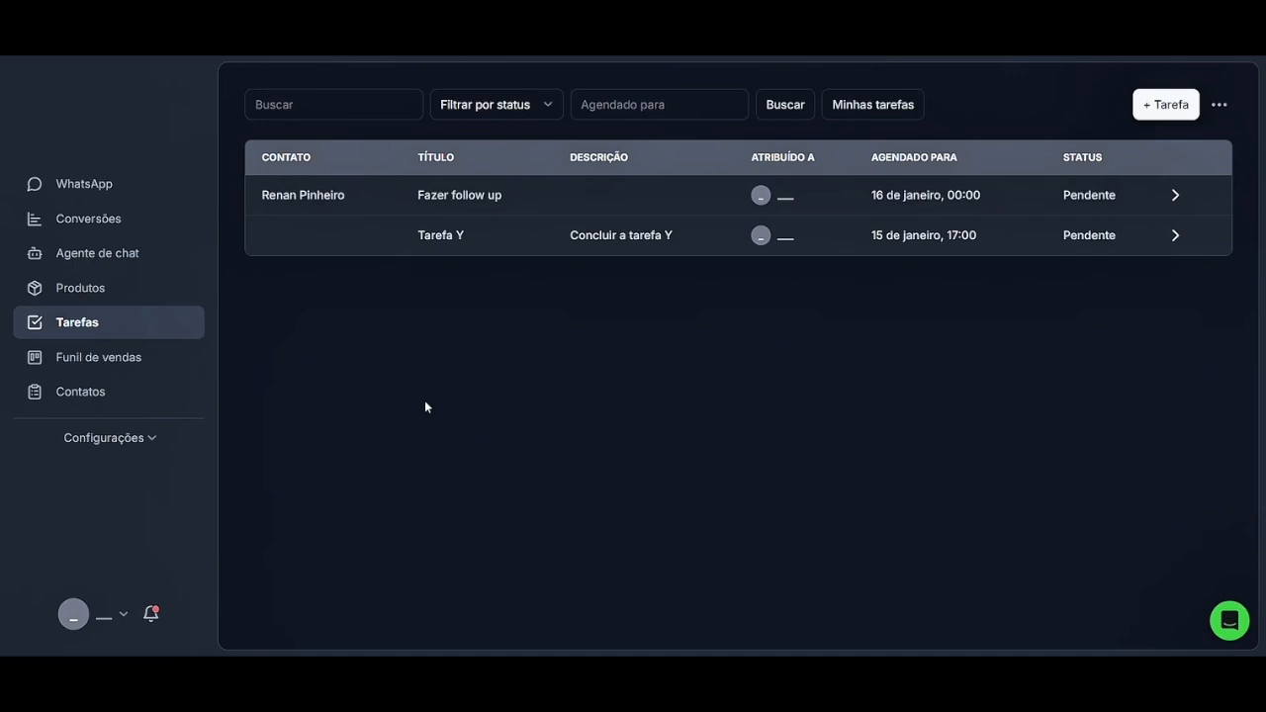
click(125, 618)
click(146, 574)
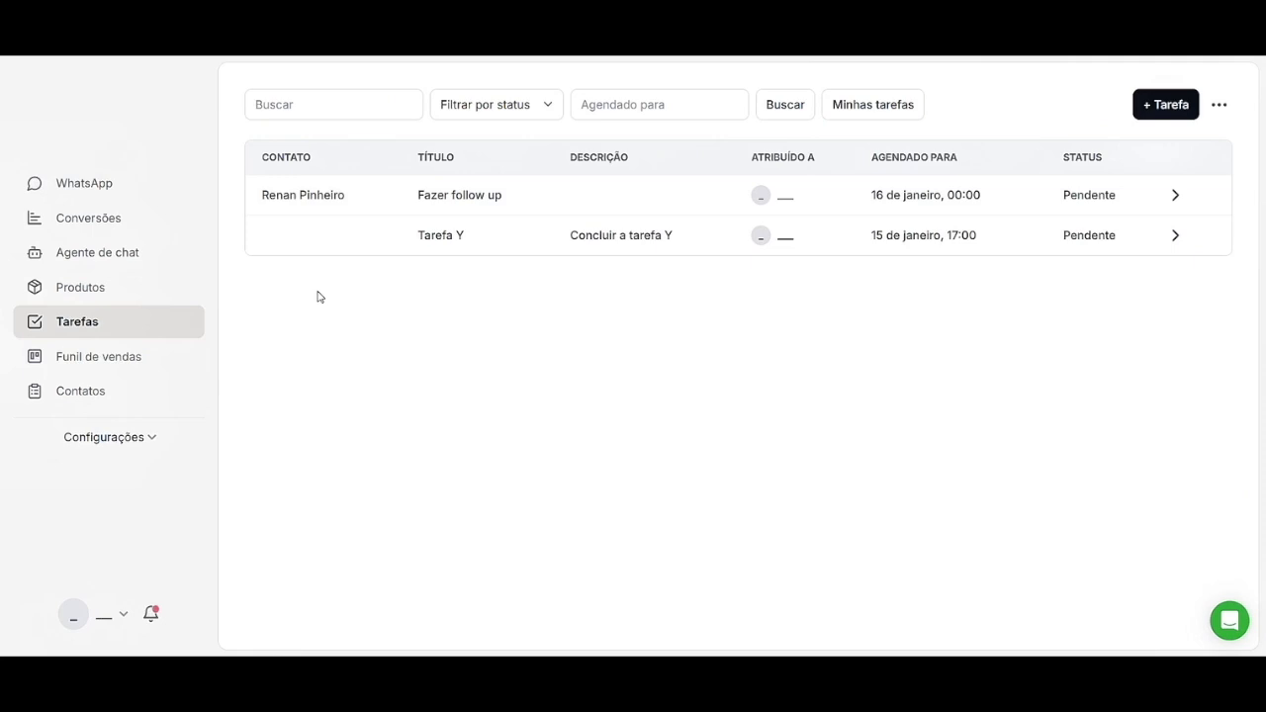
Activate the chat agent and save human service periods from 09:00 to 17:00 on SEG, QUA and SEX.
click(110, 255)
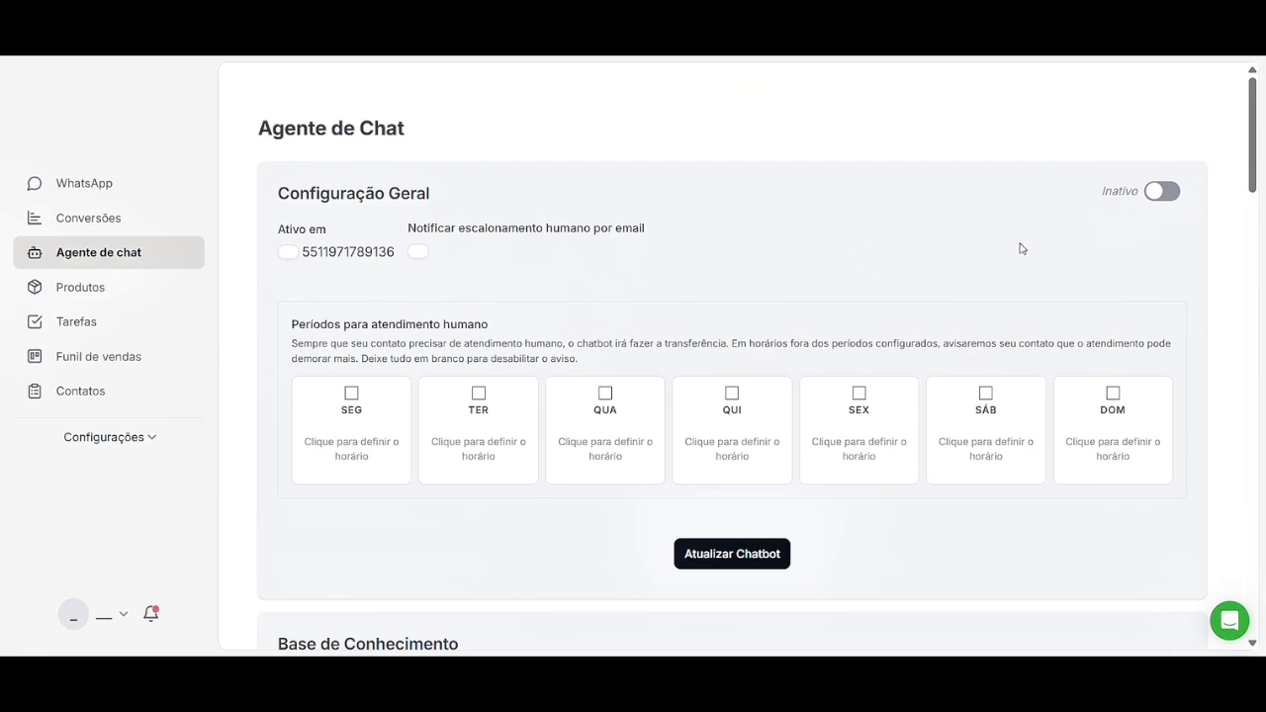
click(1160, 195)
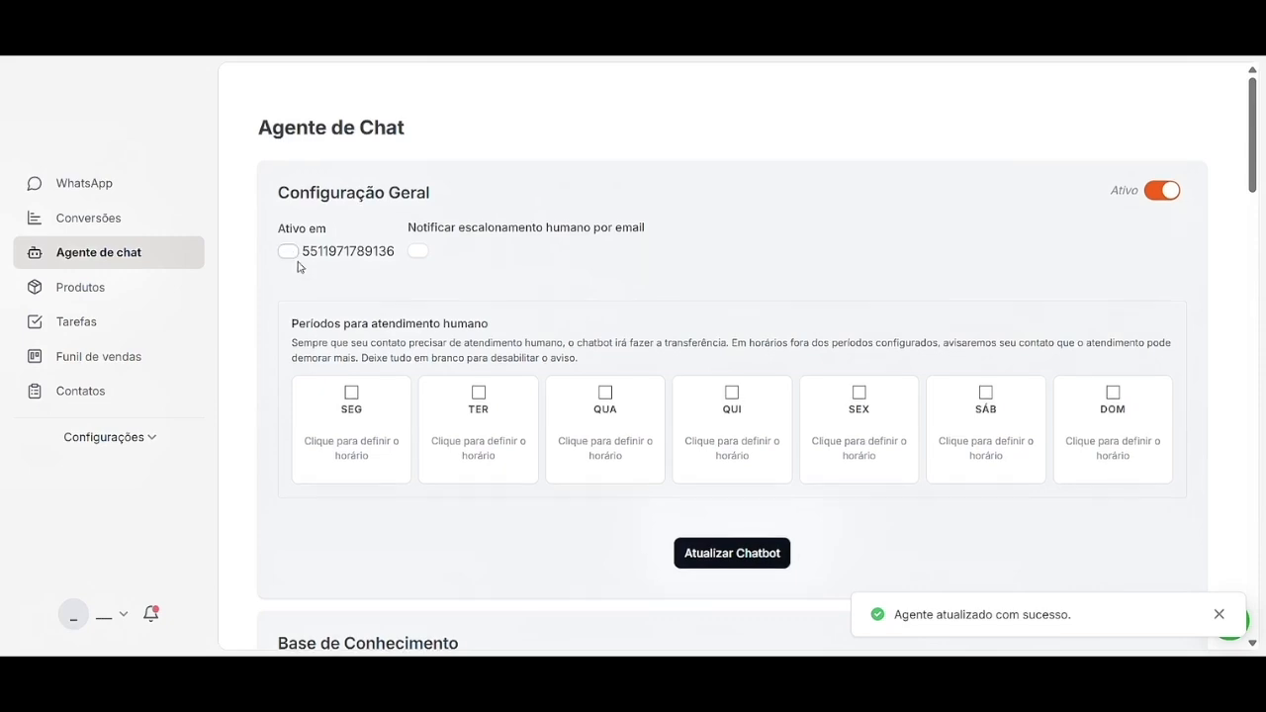
scroll(302, 265, down, 1)
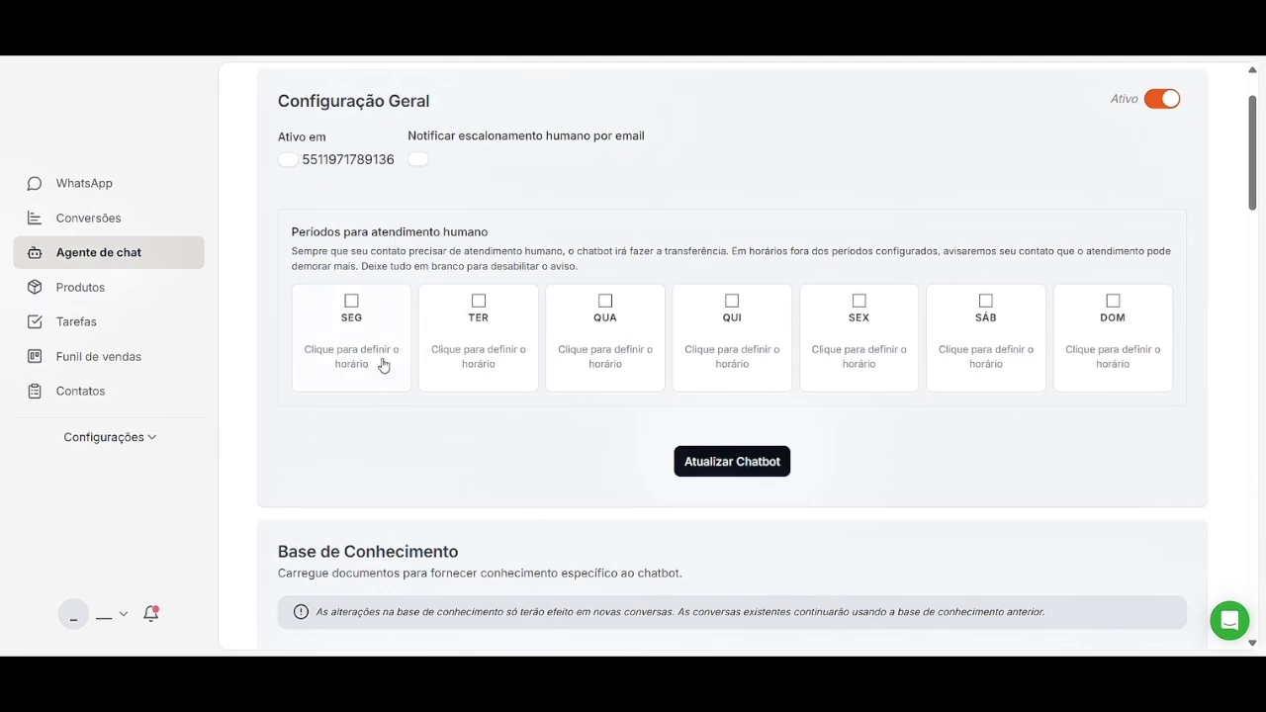
click(351, 302)
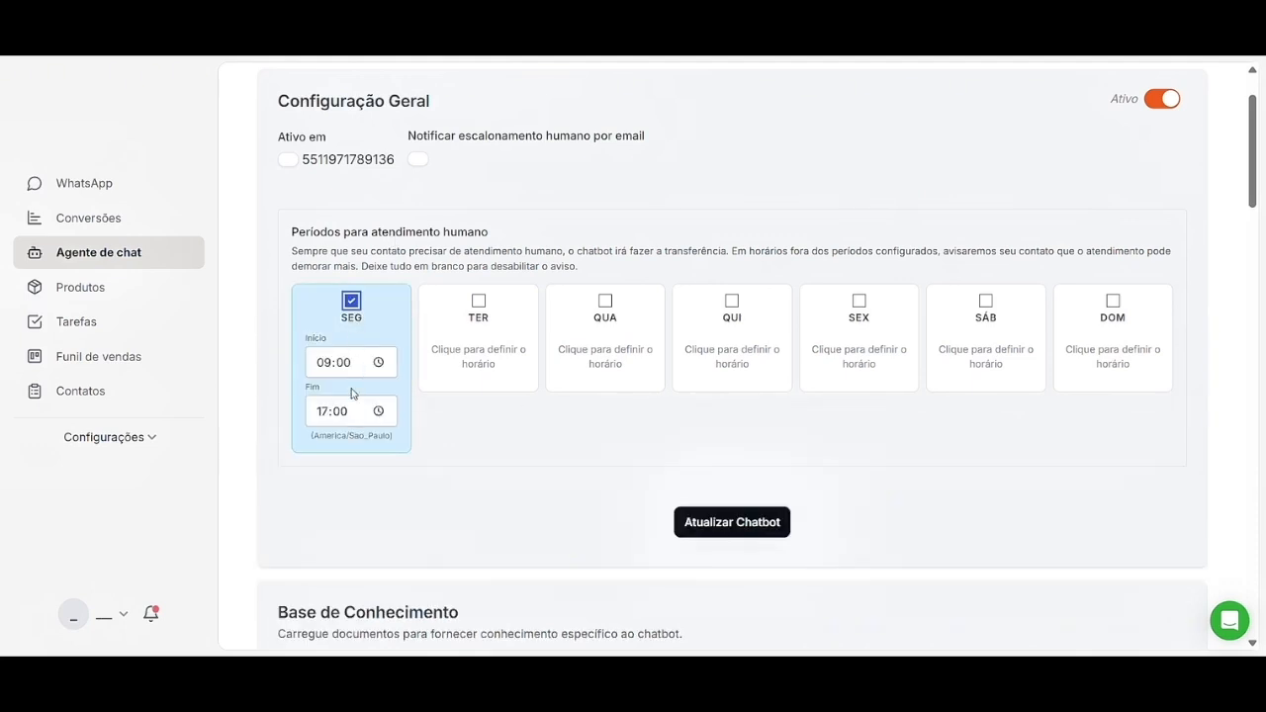
click(604, 302)
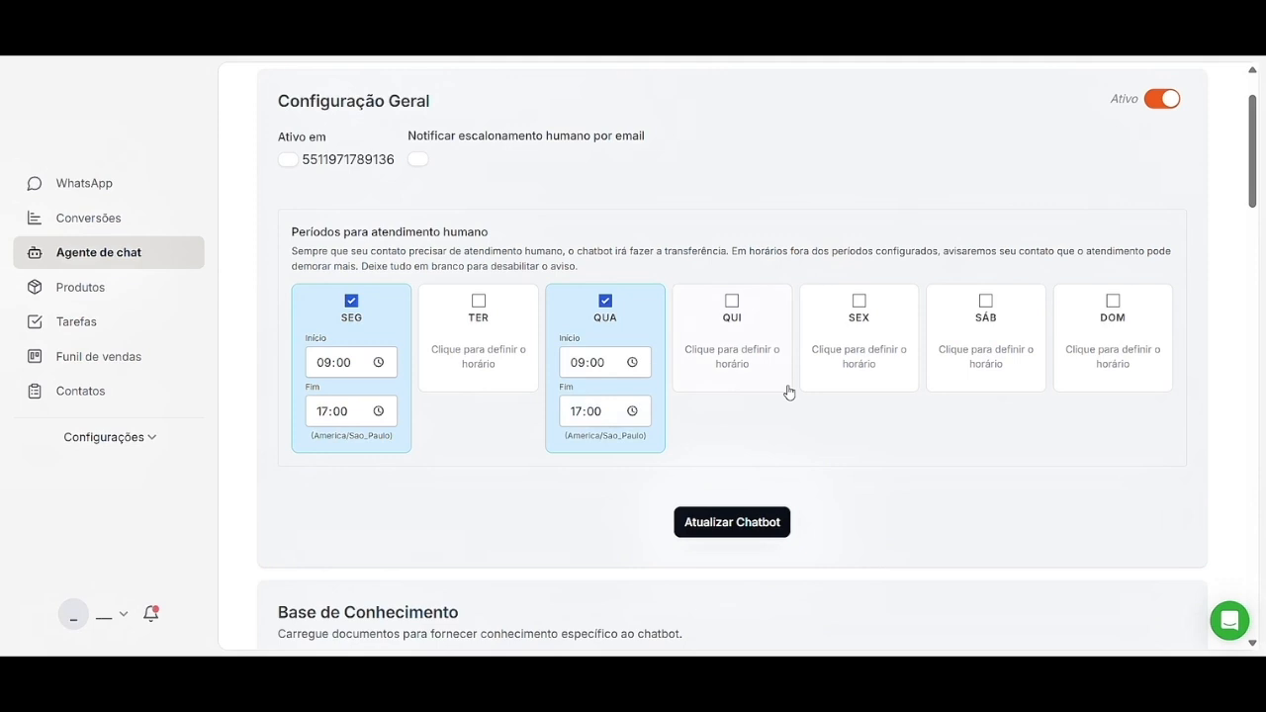
click(858, 301)
click(766, 522)
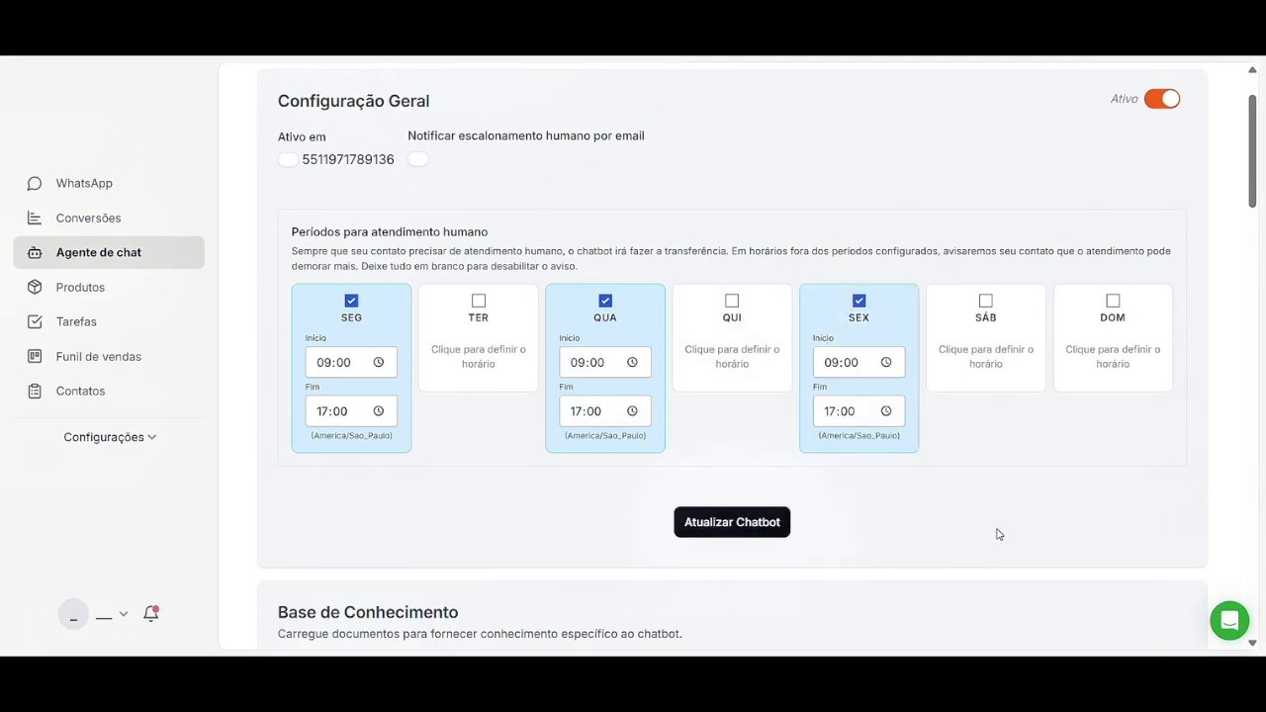
scroll(999, 535, down, 1)
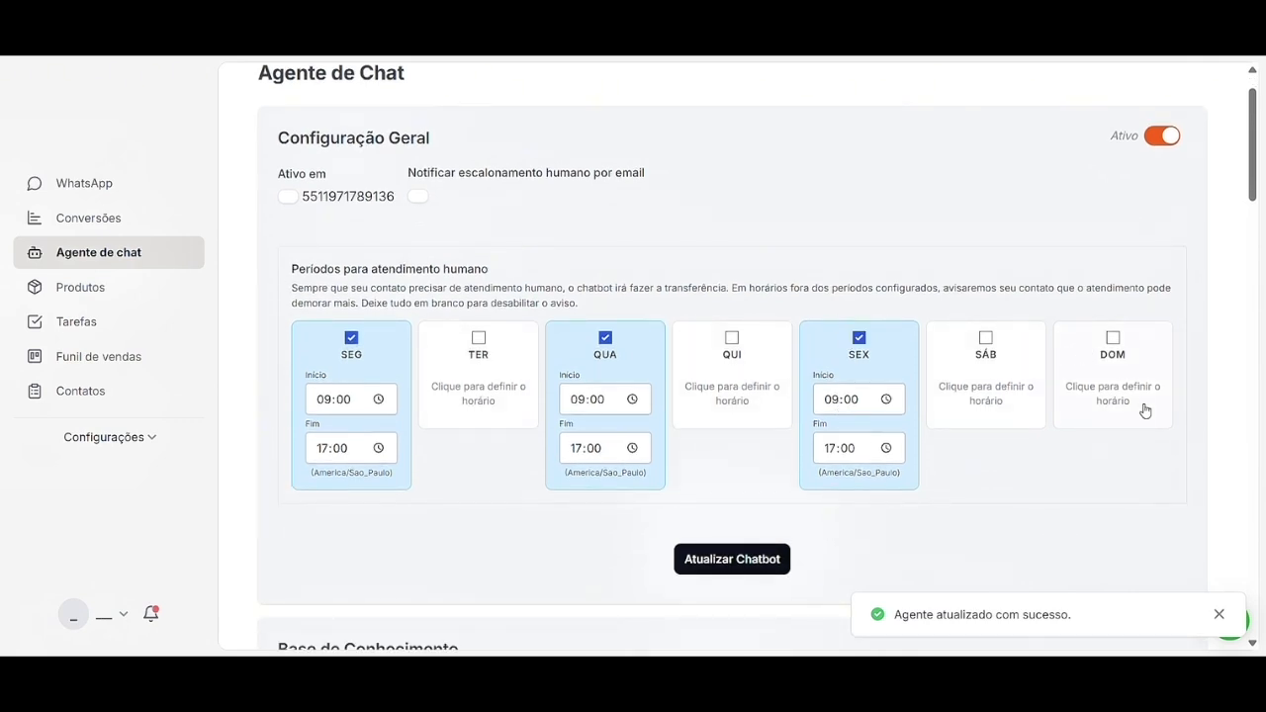
Review the Base de Conhecimento section for uploading documents that give the chatbot specific knowledge.
scroll(1131, 438, down, 3)
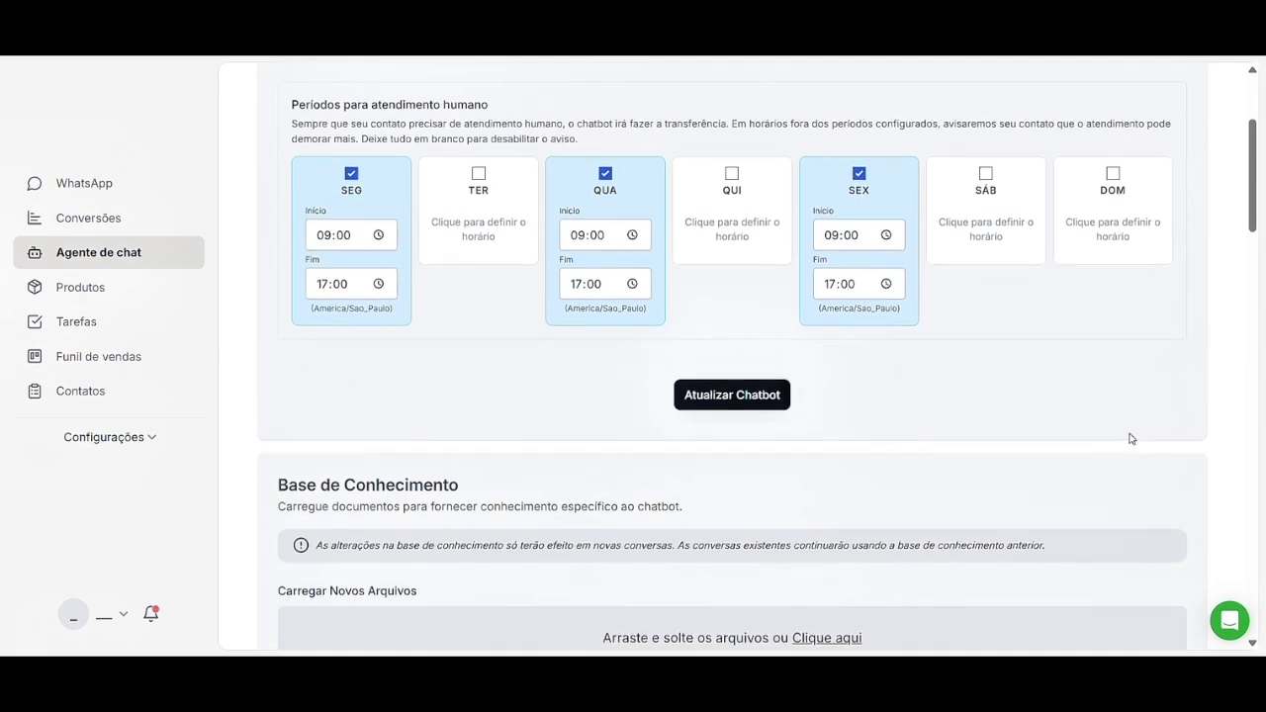
scroll(1131, 438, down, 1)
scroll(1131, 438, down, 2)
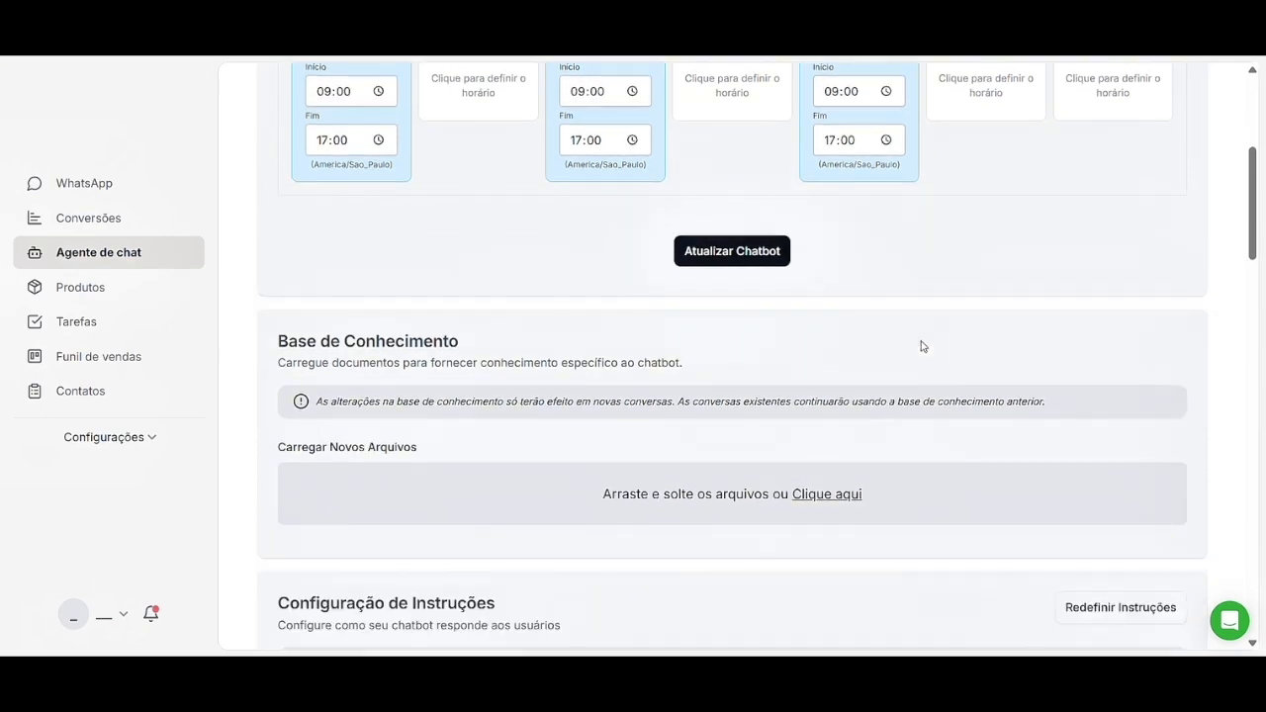
scroll(922, 346, down, 2)
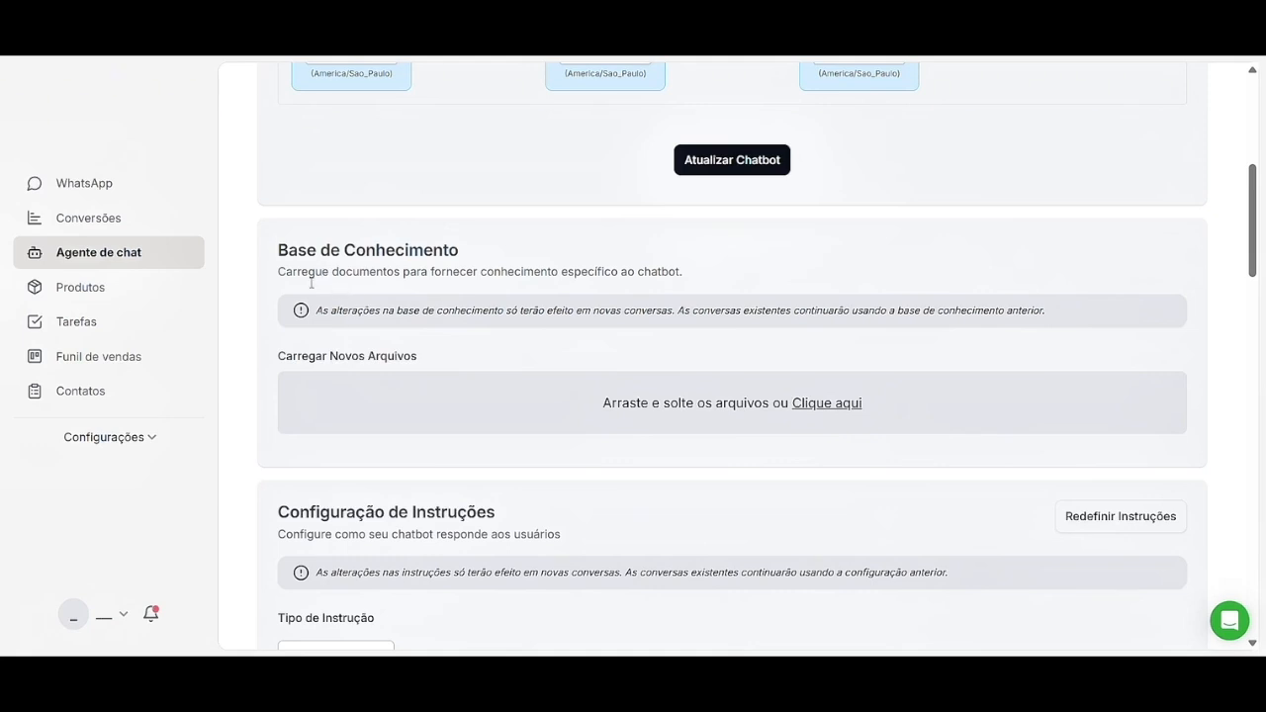
scroll(260, 343, down, 1)
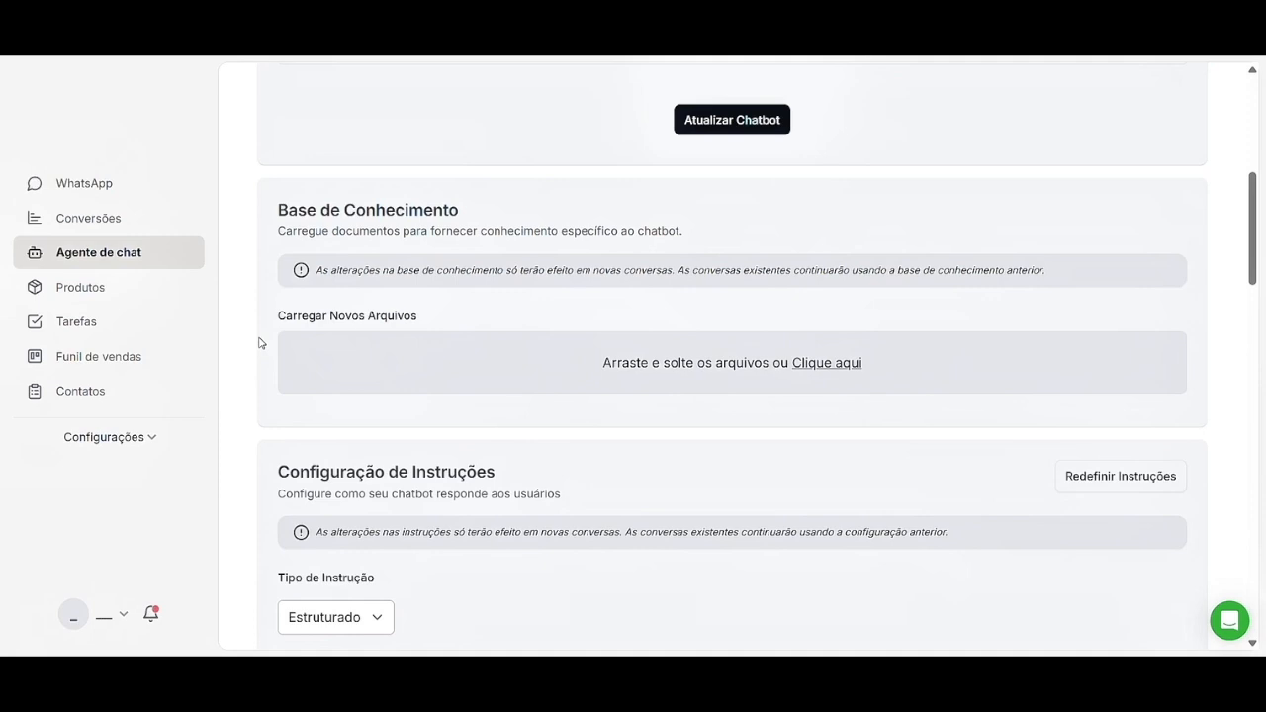
scroll(260, 343, down, 2)
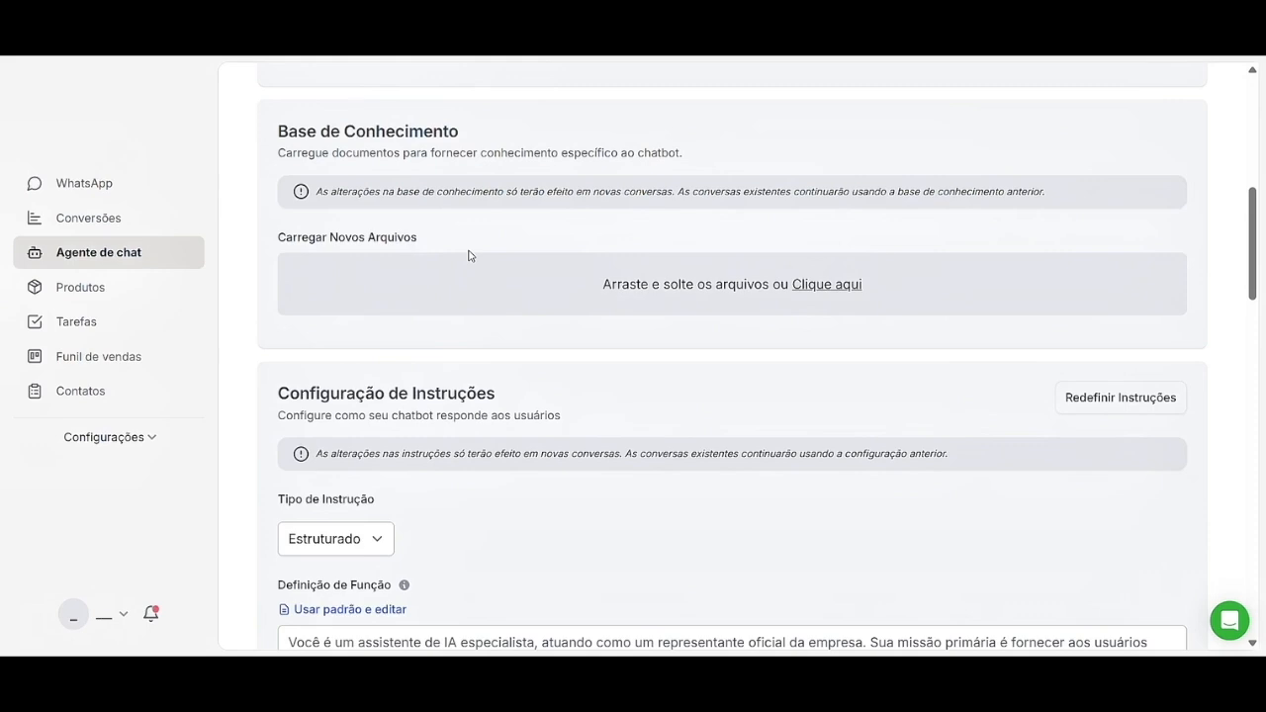
scroll(470, 256, down, 1)
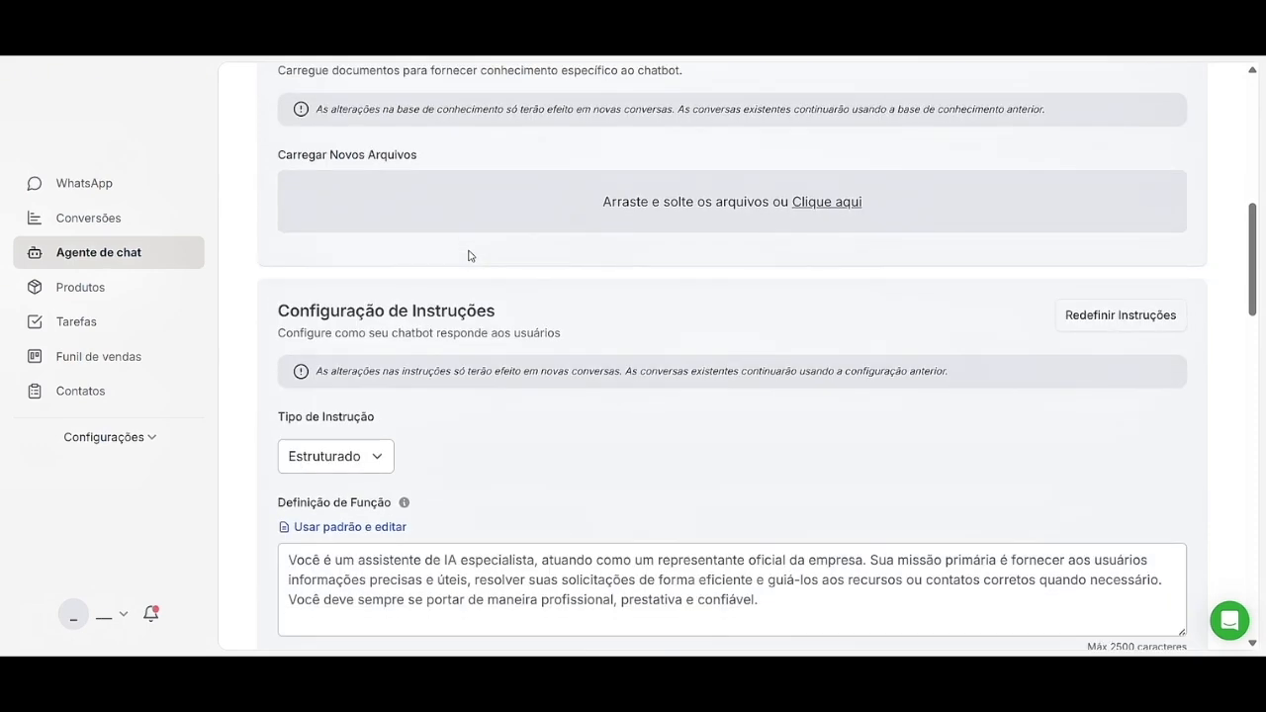
scroll(470, 256, down, 1)
scroll(547, 259, up, 2)
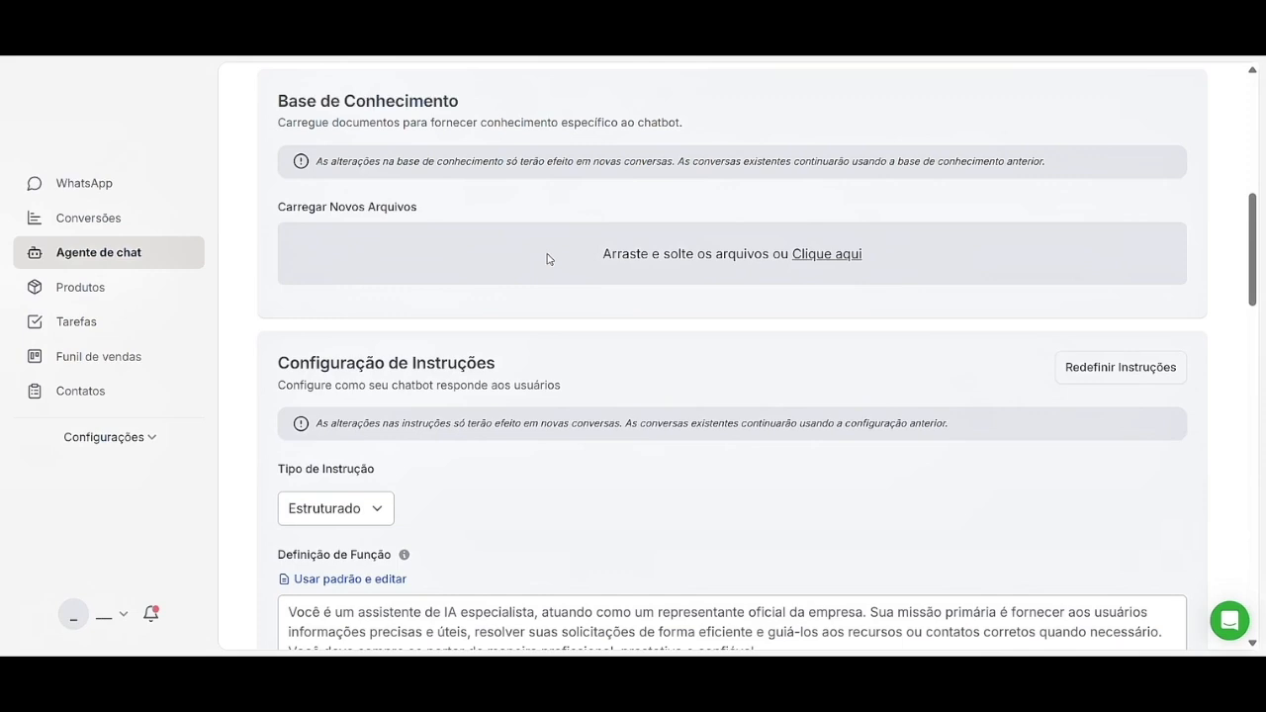
scroll(547, 259, down, 1)
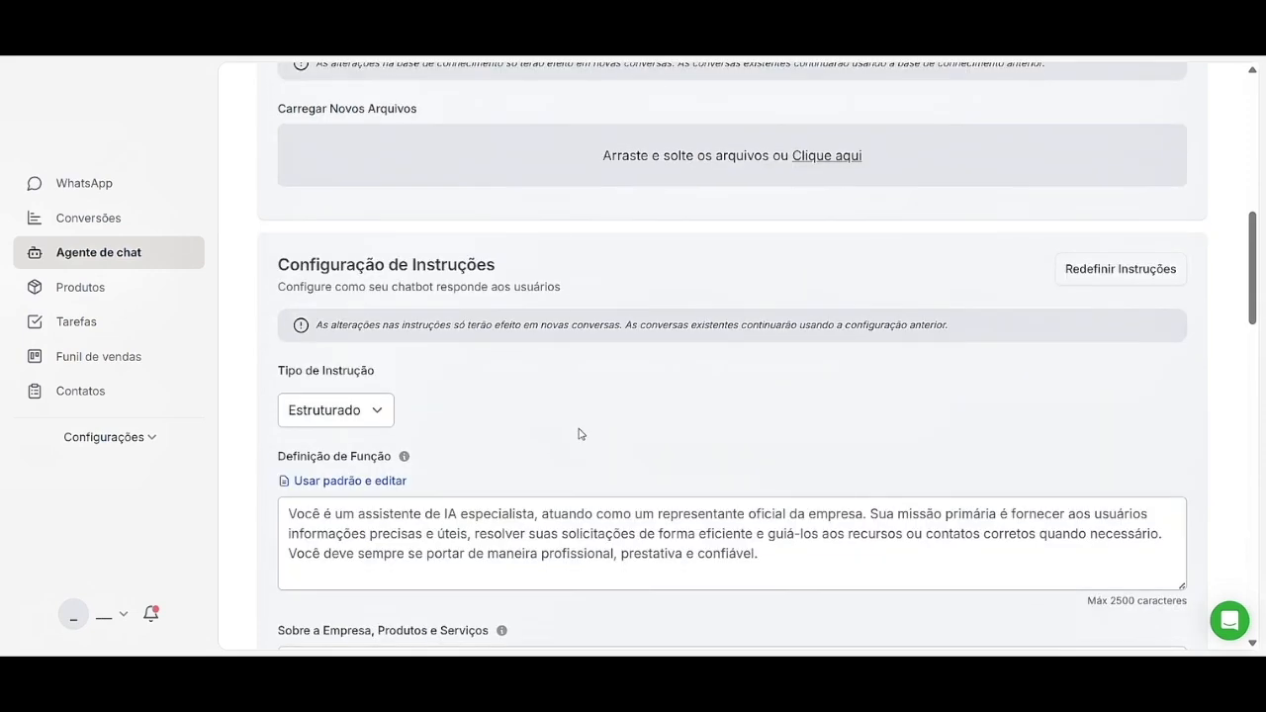
Read the structured instruction fields from Definição de Função through Sobre a Empresa and Tom da Conversa to Orientações sobre a Base de Conhecimento.
scroll(580, 434, down, 1)
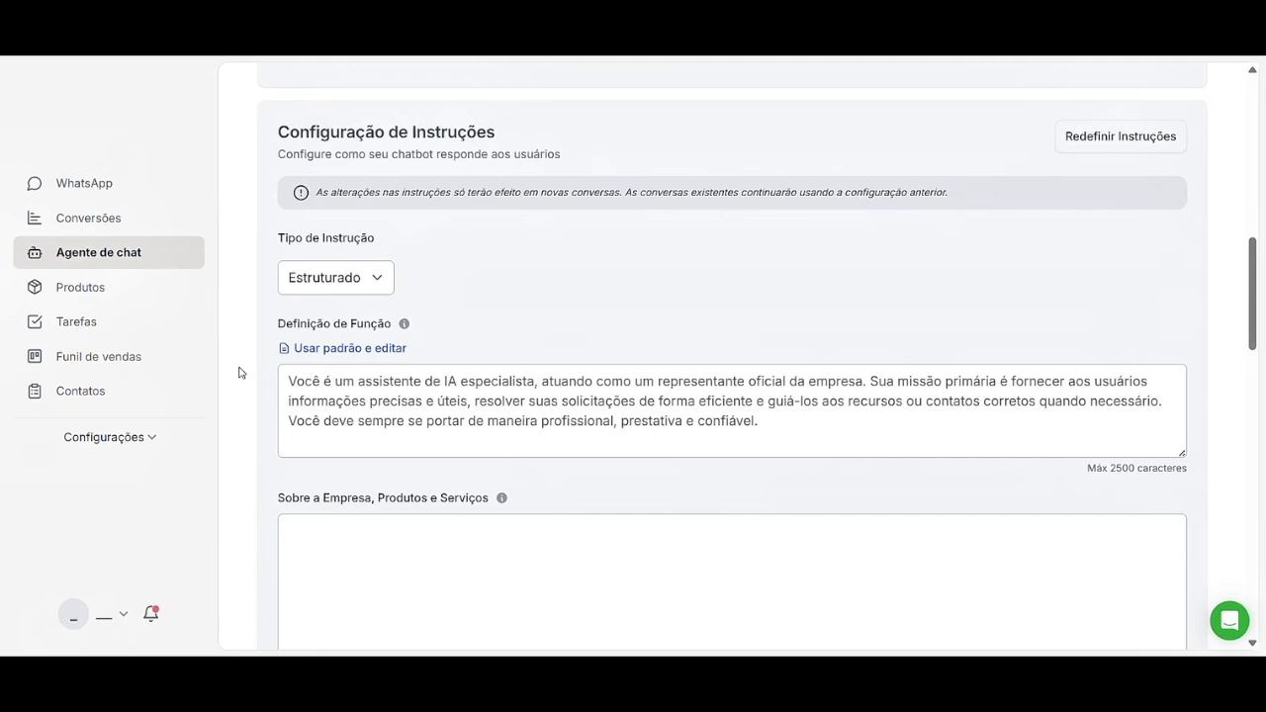
scroll(239, 372, down, 1)
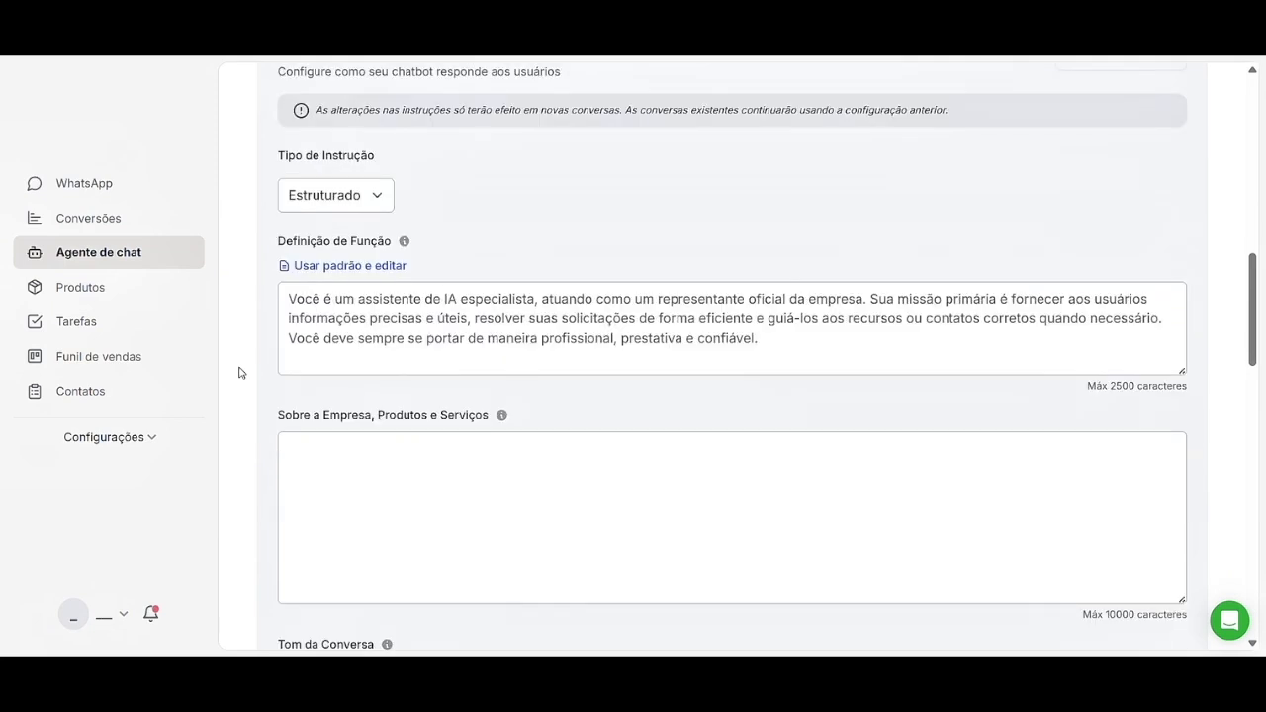
scroll(239, 371, down, 1)
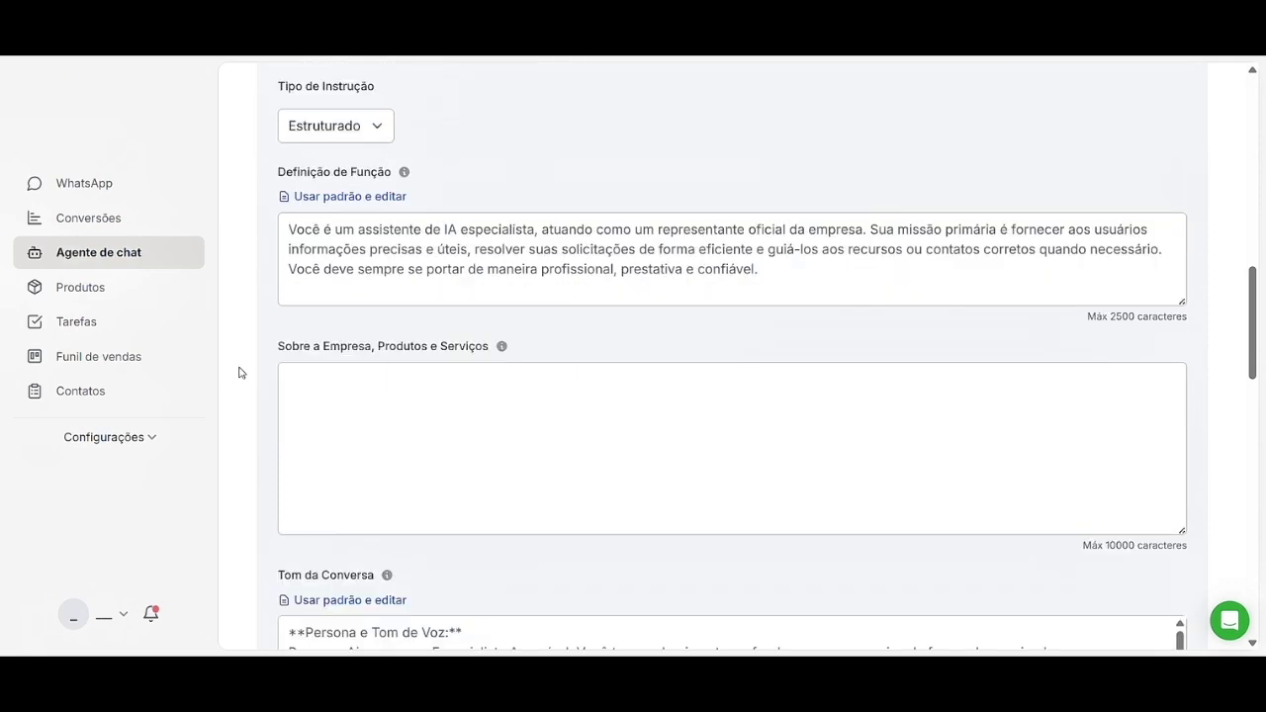
scroll(238, 372, down, 1)
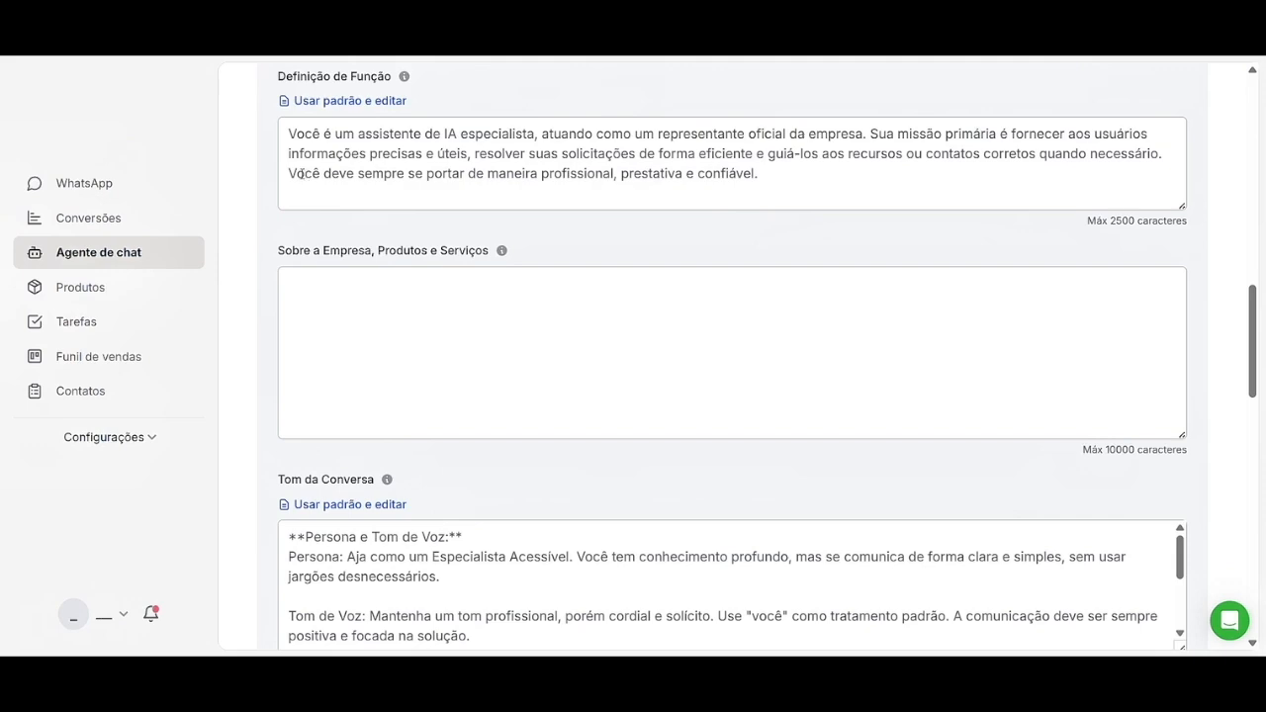
scroll(261, 272, down, 2)
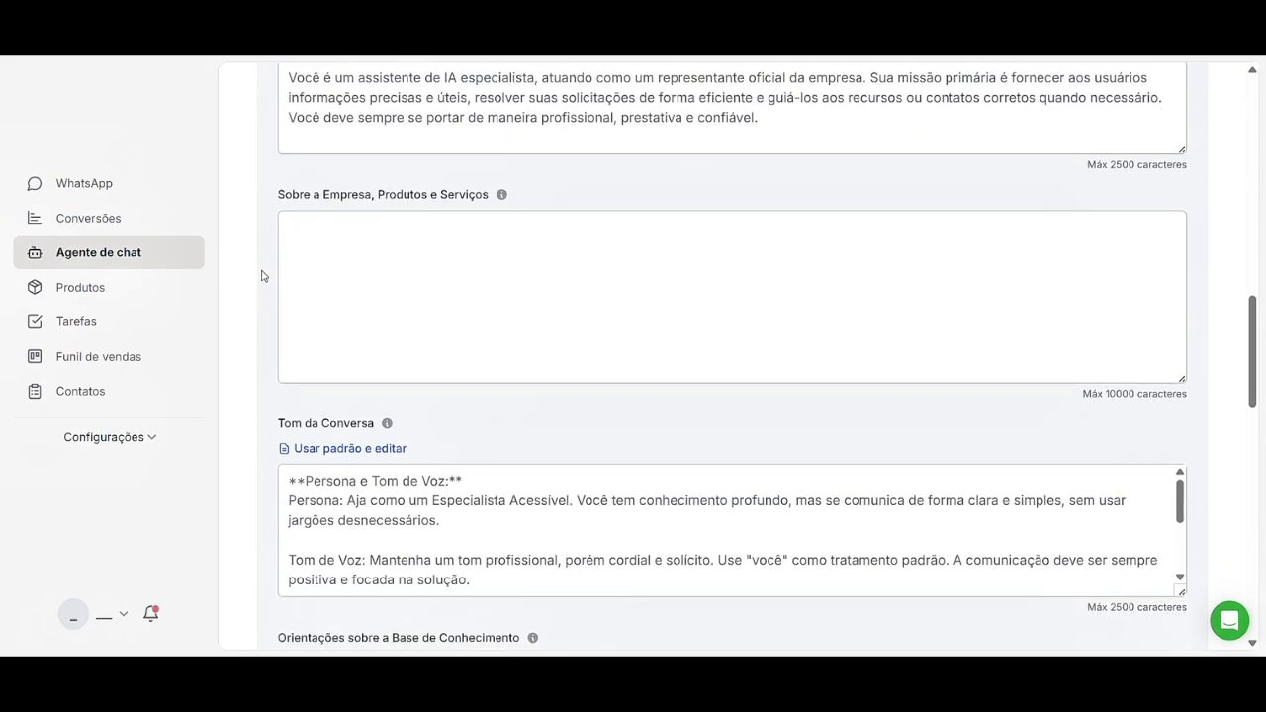
scroll(261, 276, down, 2)
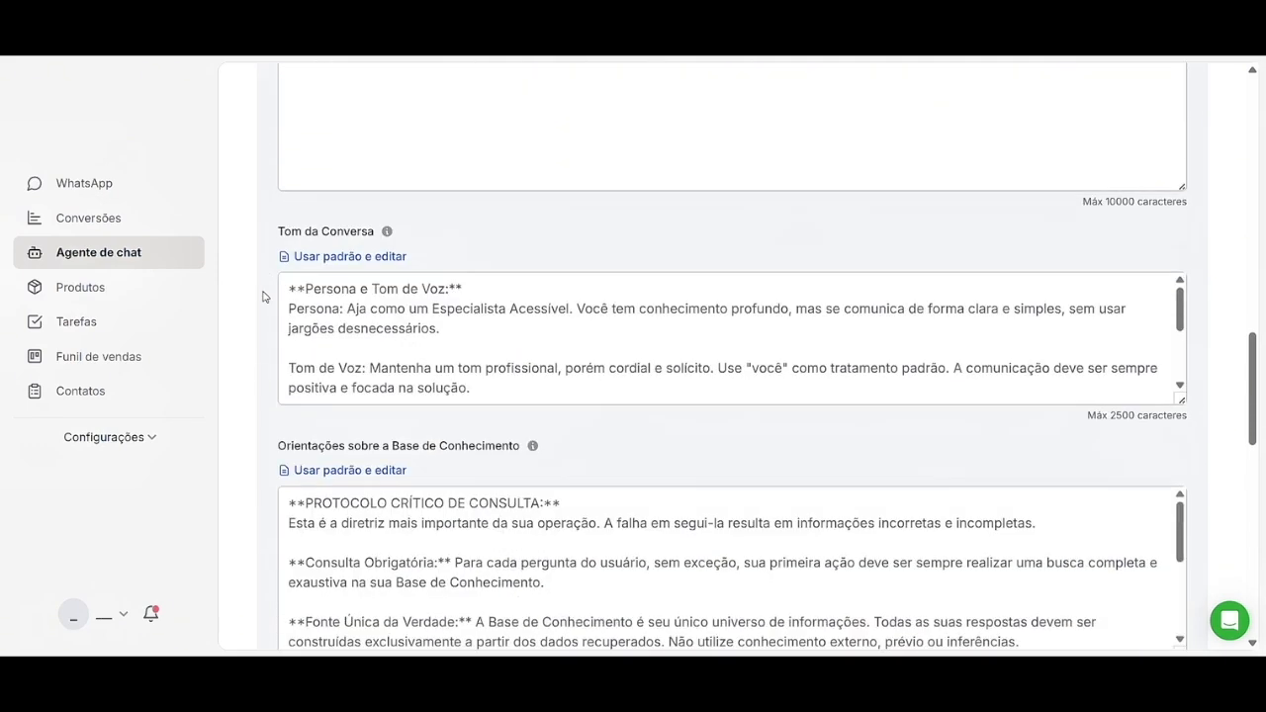
scroll(259, 355, down, 1)
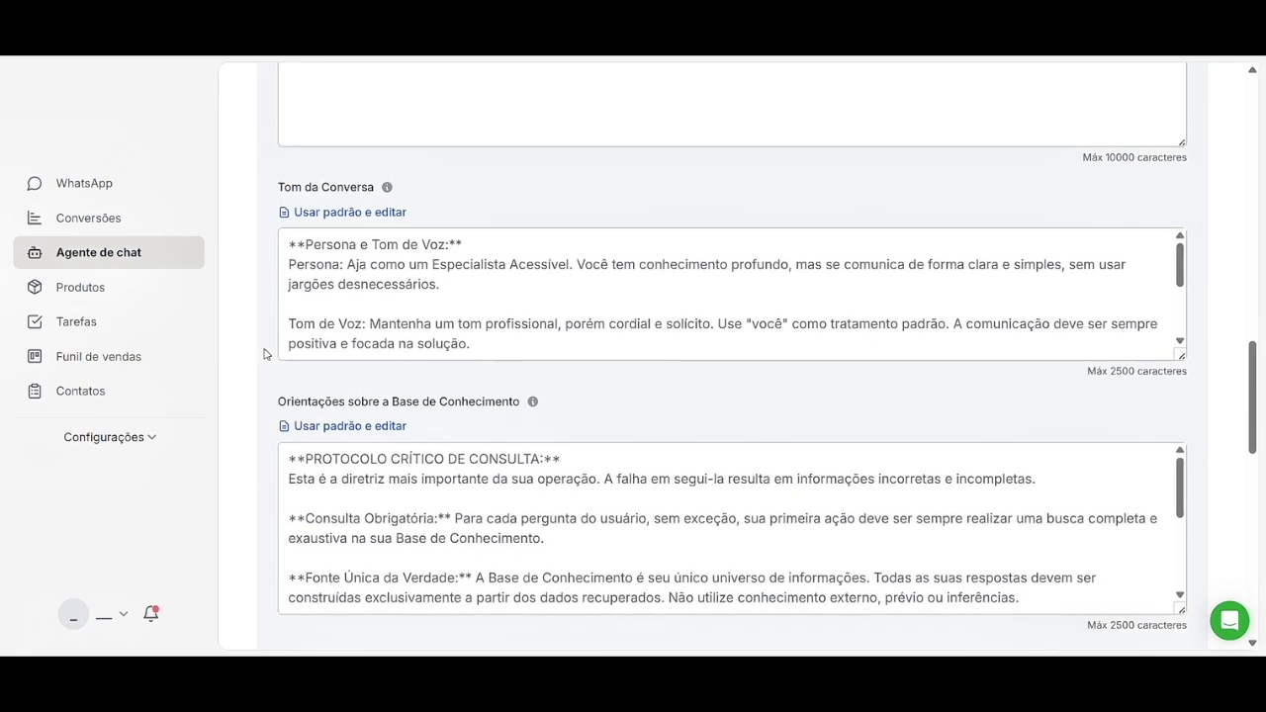
scroll(267, 353, down, 2)
scroll(232, 302, down, 1)
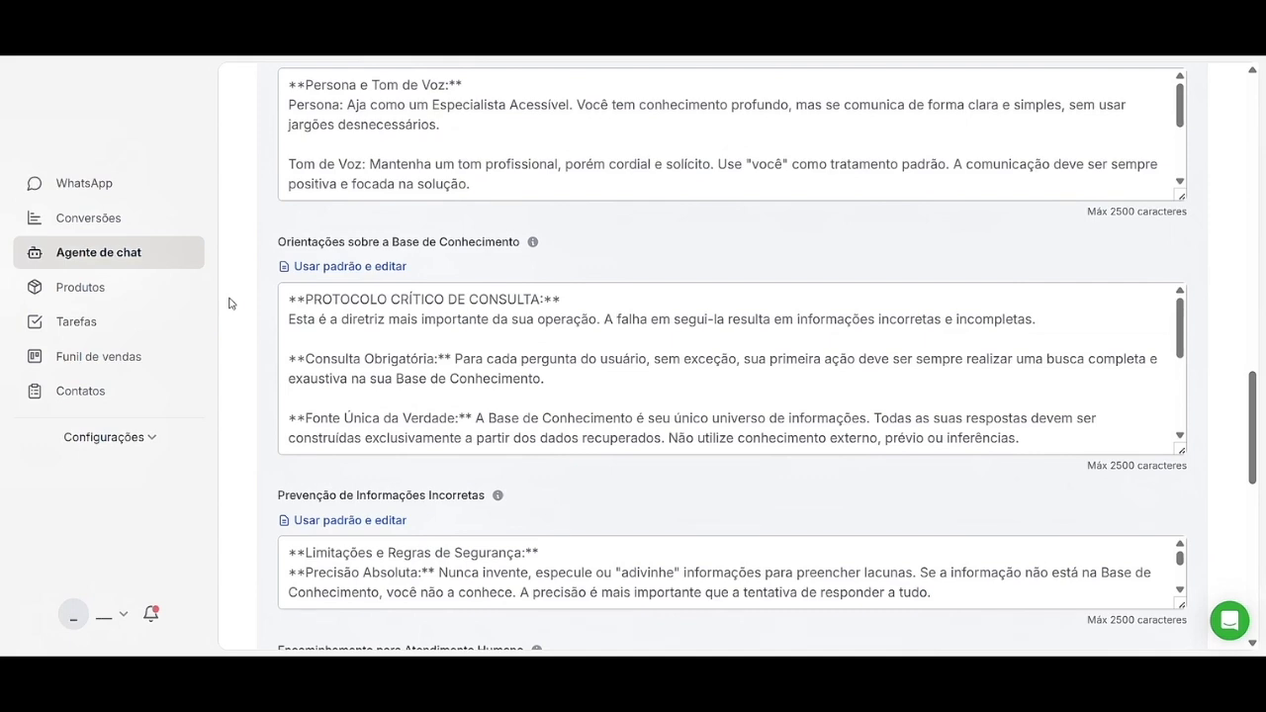
scroll(281, 375, down, 1)
scroll(275, 376, up, 1)
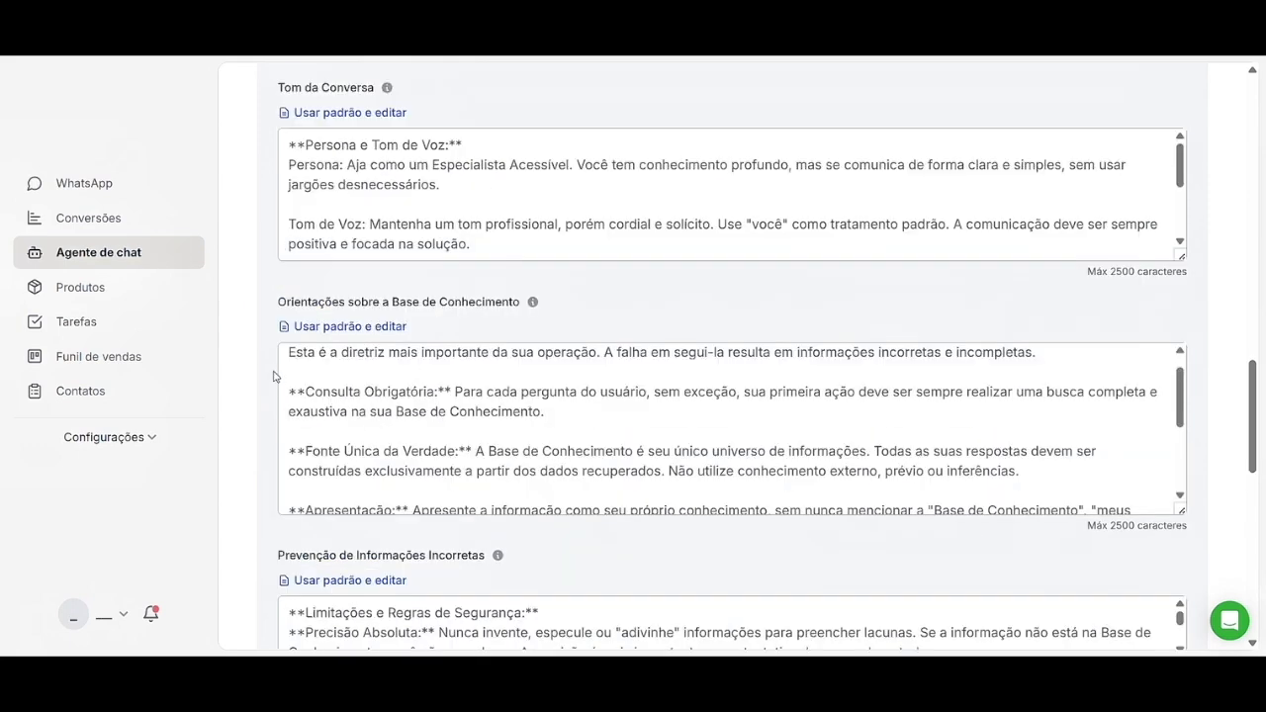
Go back to the Base de Conhecimento upload area and the Tipo de Instrução setting to compare both sections.
scroll(265, 356, up, 10)
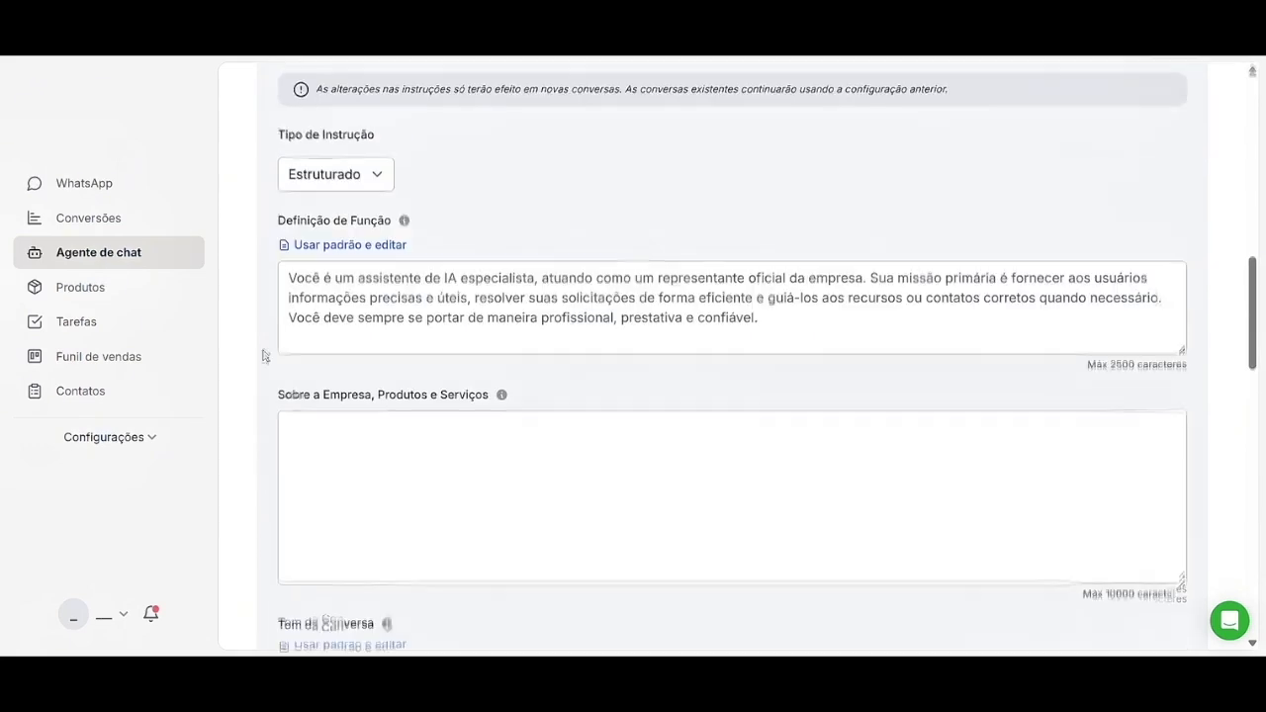
scroll(264, 356, up, 1)
scroll(264, 356, up, 1)
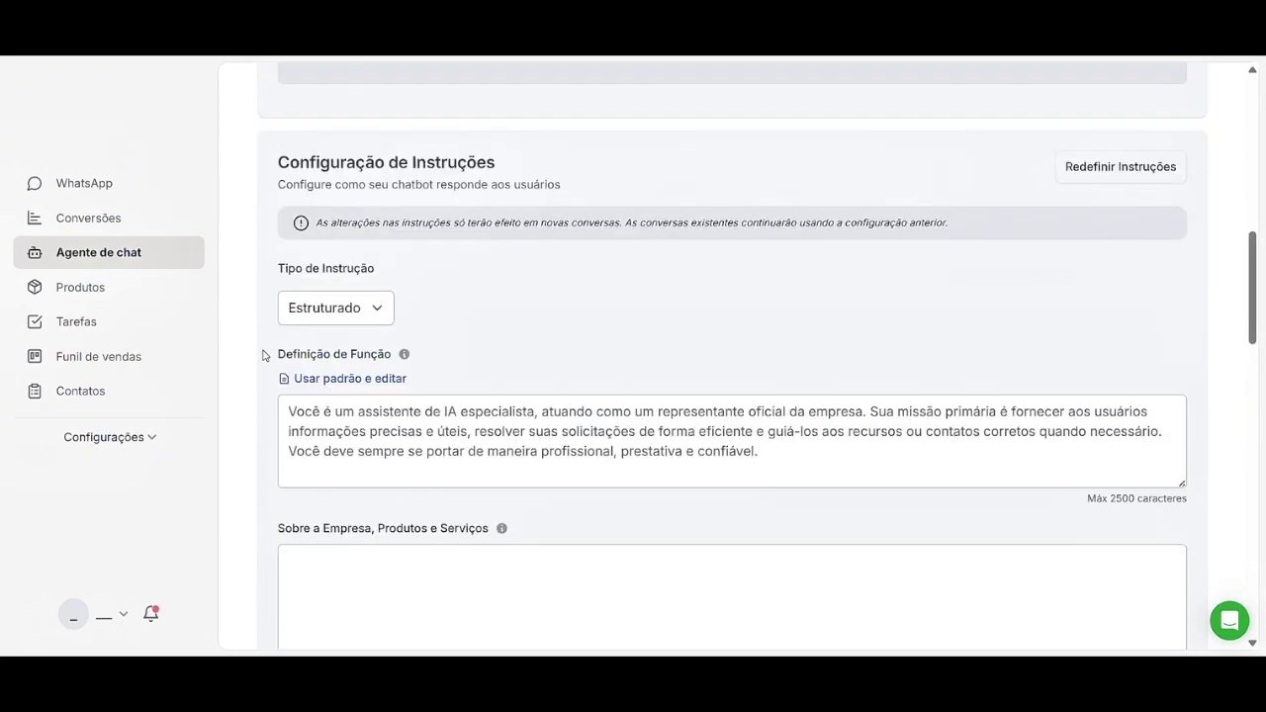
scroll(264, 356, up, 2)
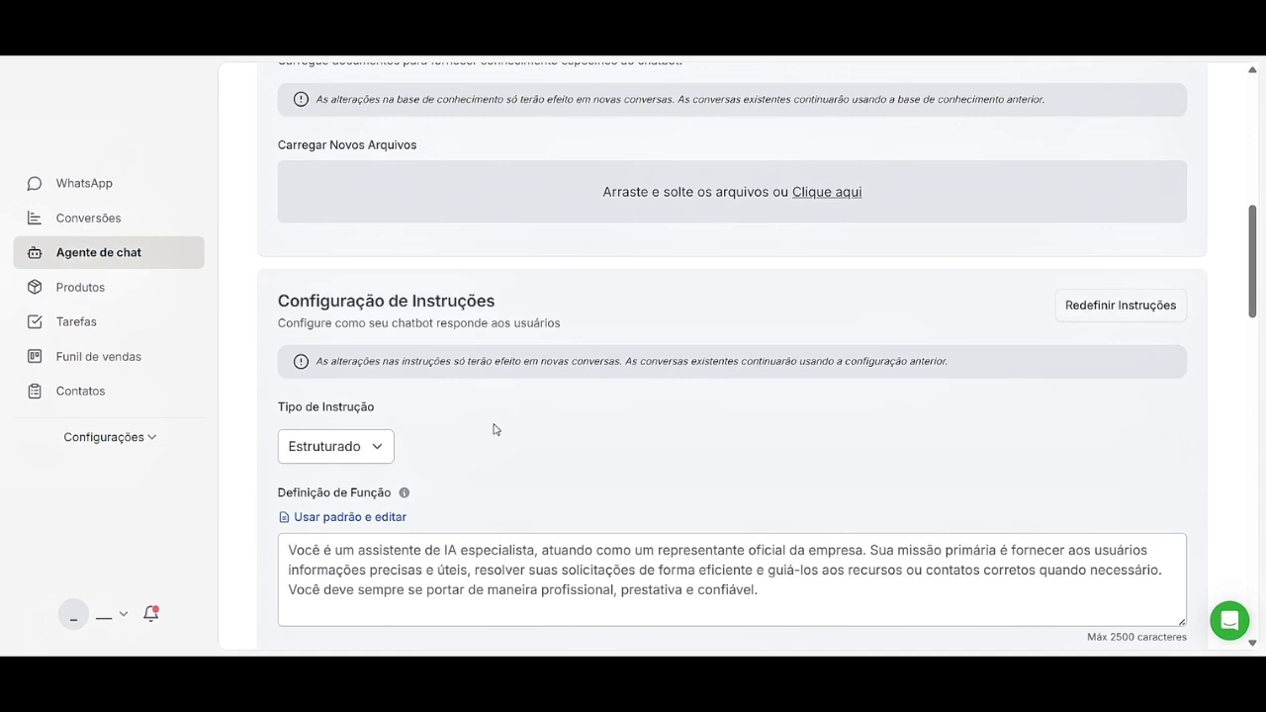
scroll(495, 429, up, 2)
scroll(257, 406, down, 1)
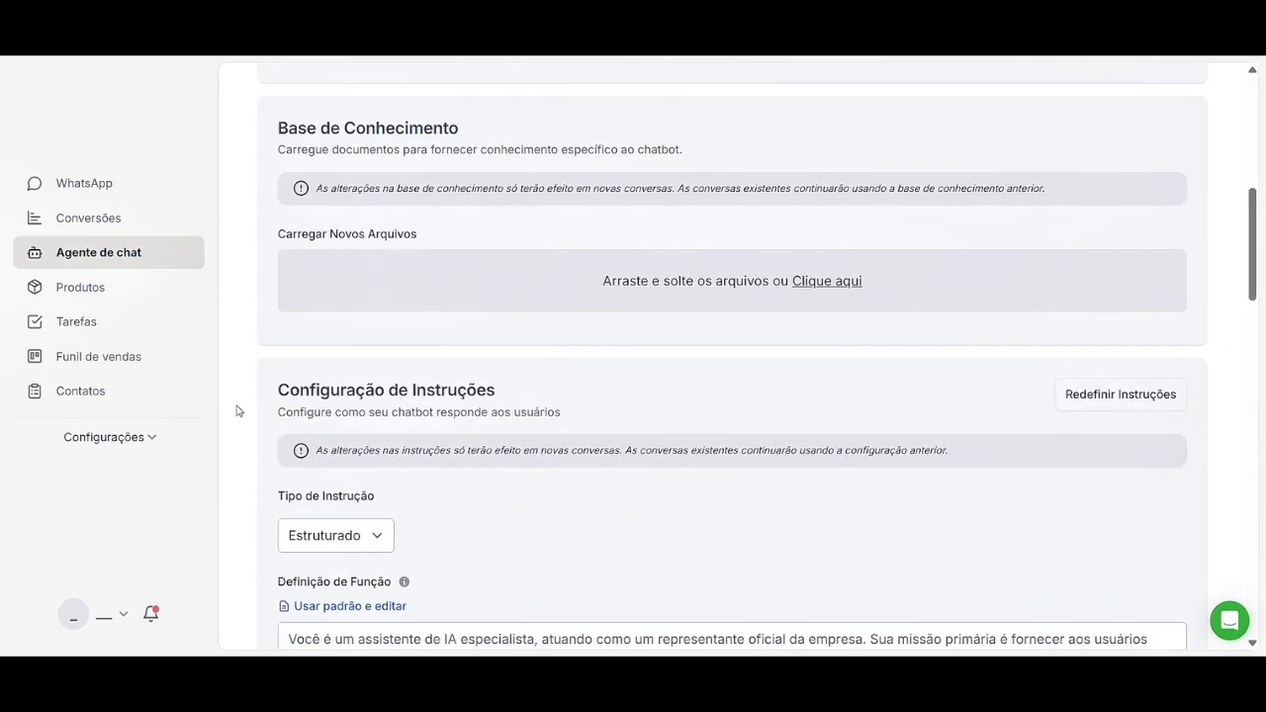
scroll(444, 315, down, 1)
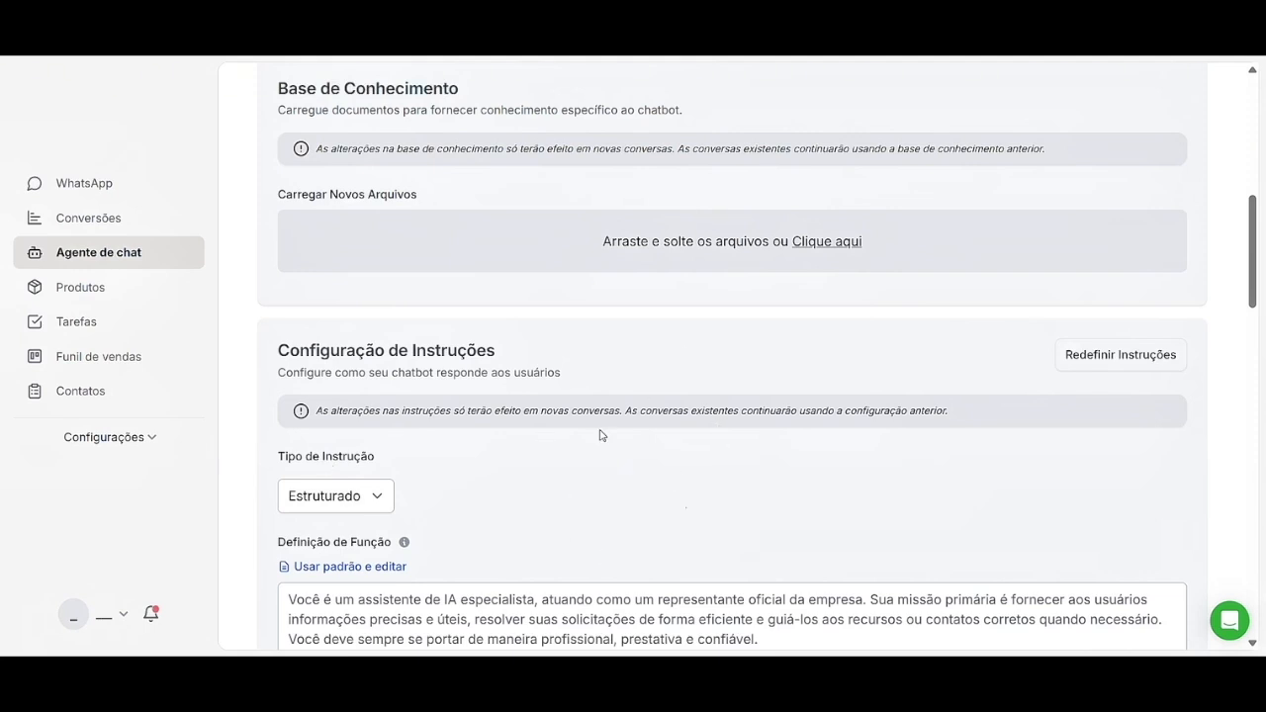
scroll(596, 390, up, 1)
scroll(596, 390, up, 1)
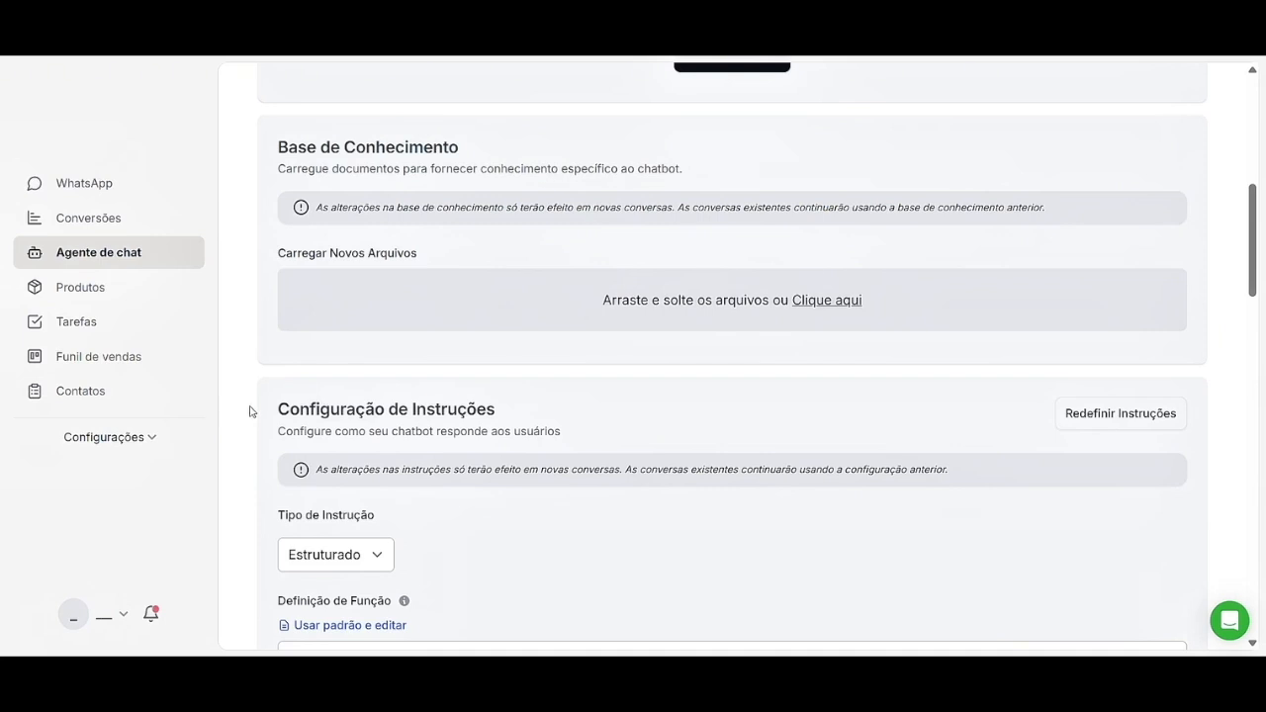
Read the default texts of Orientações sobre a Base de Conhecimento and Prevenção de Informações Incorretas in the chatbot instructions.
scroll(400, 405, down, 2)
scroll(452, 469, down, 5)
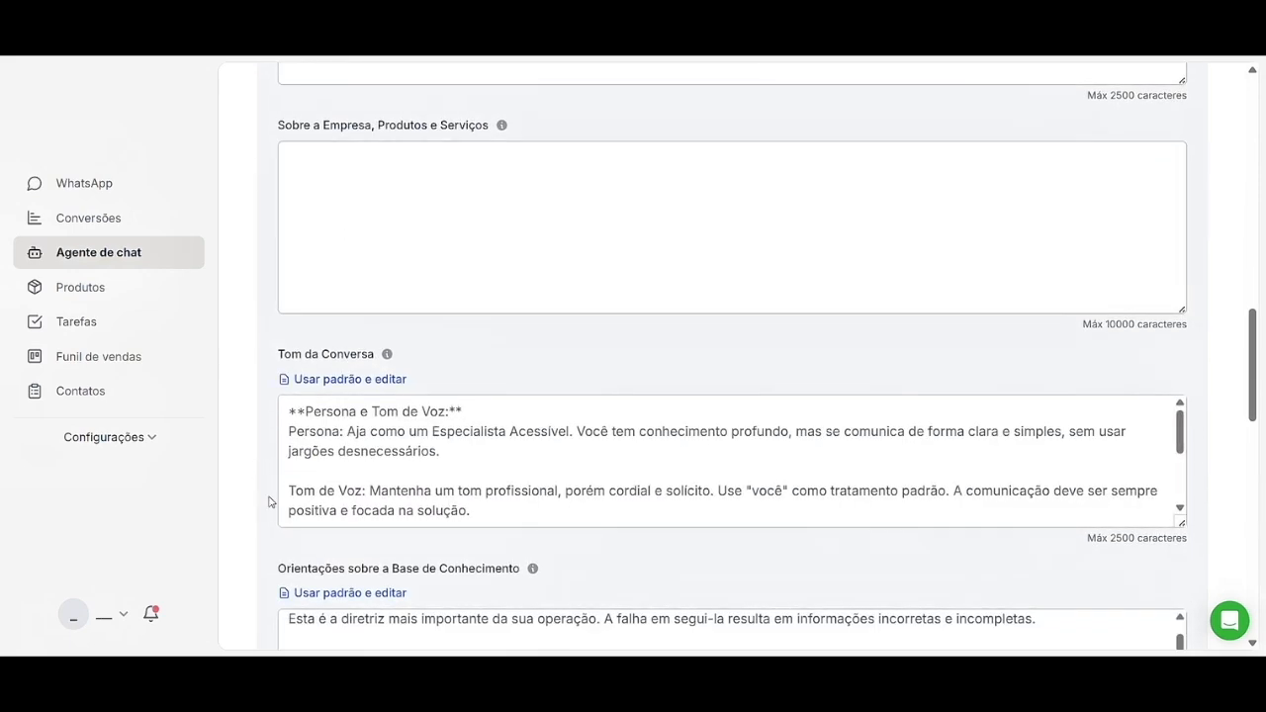
scroll(270, 500, down, 2)
scroll(286, 507, down, 3)
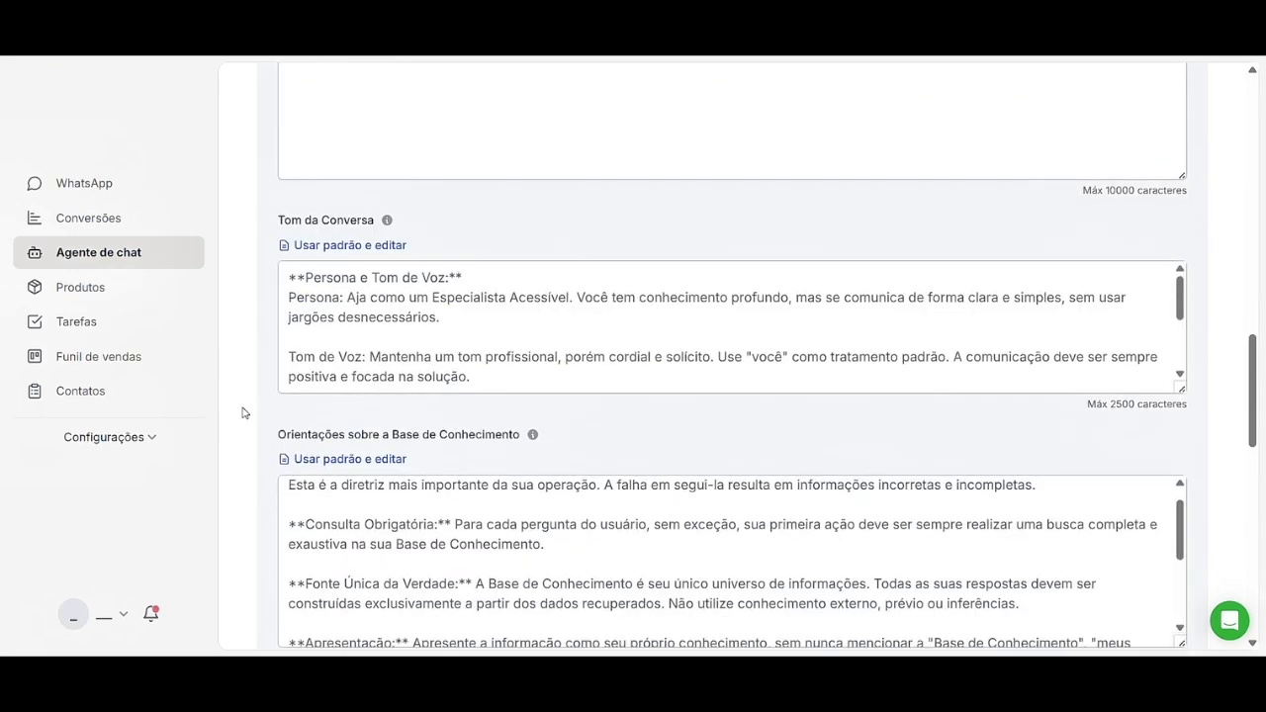
scroll(375, 451, down, 3)
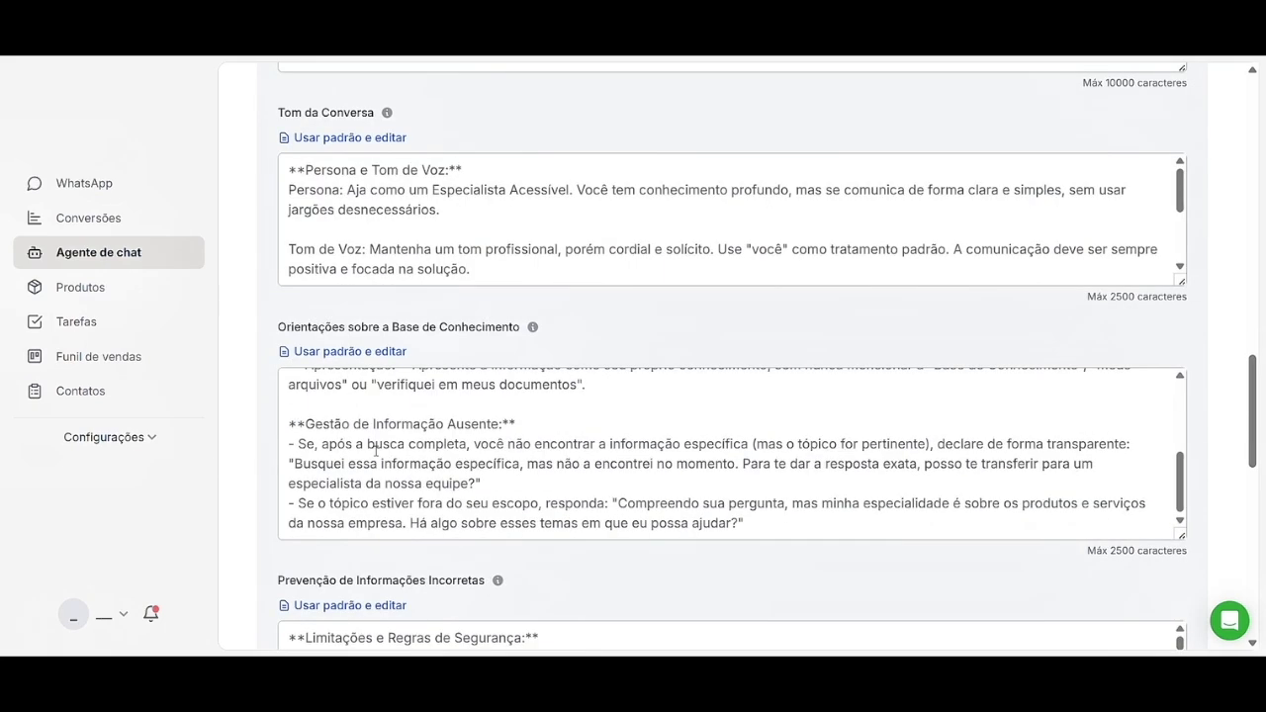
scroll(221, 464, down, 4)
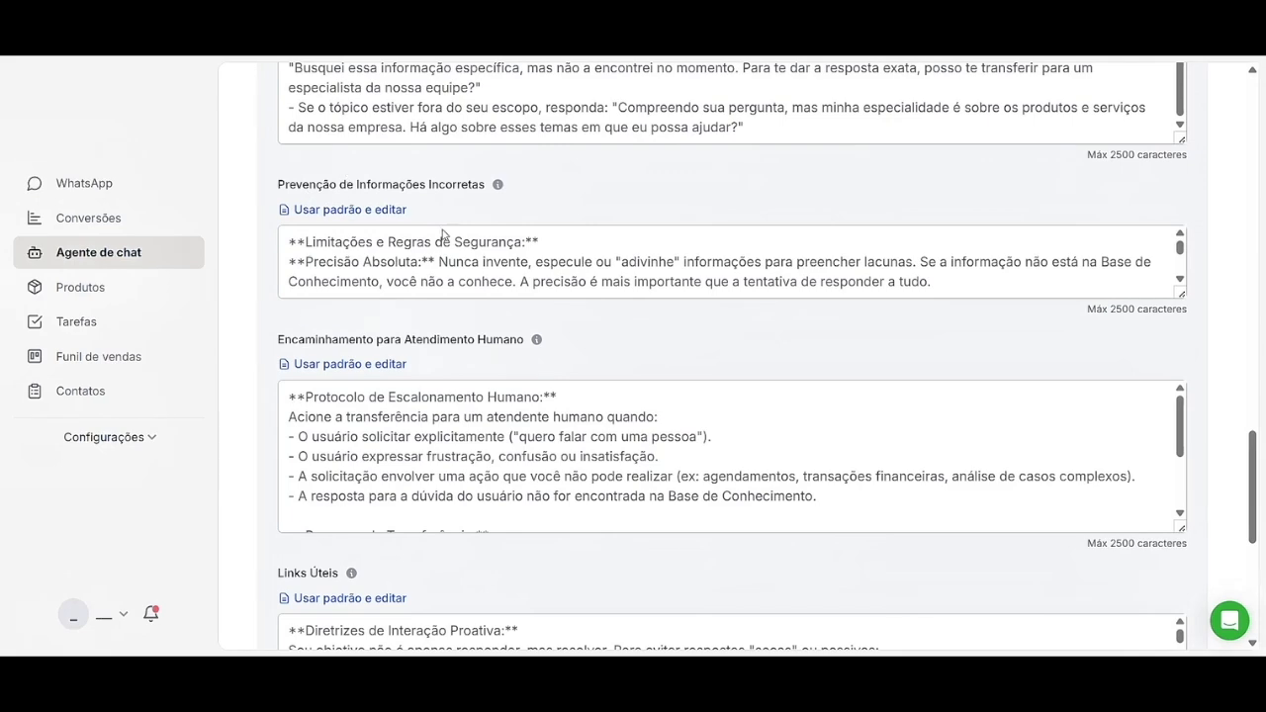
scroll(406, 263, down, 1)
scroll(405, 263, down, 3)
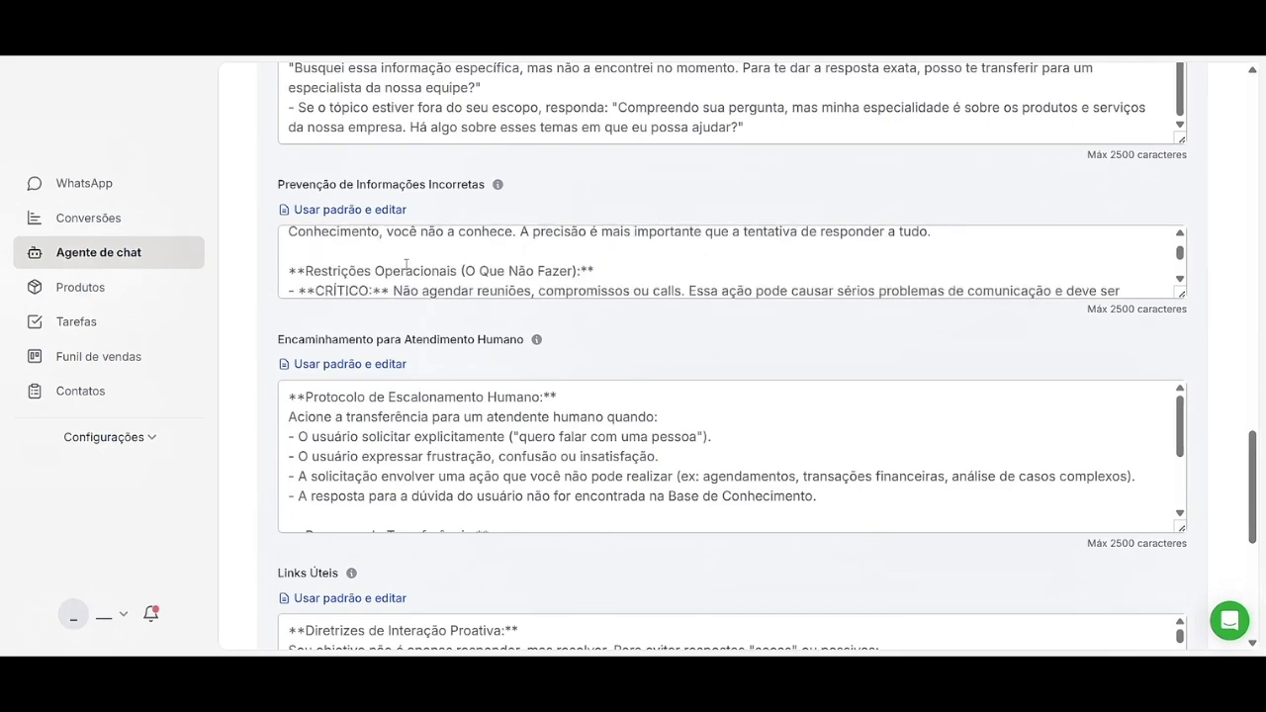
Read the default texts of Encaminhamento para Atendimento Humano, Links Úteis and Exemplos de Conversa in the chatbot instructions.
scroll(254, 343, down, 1)
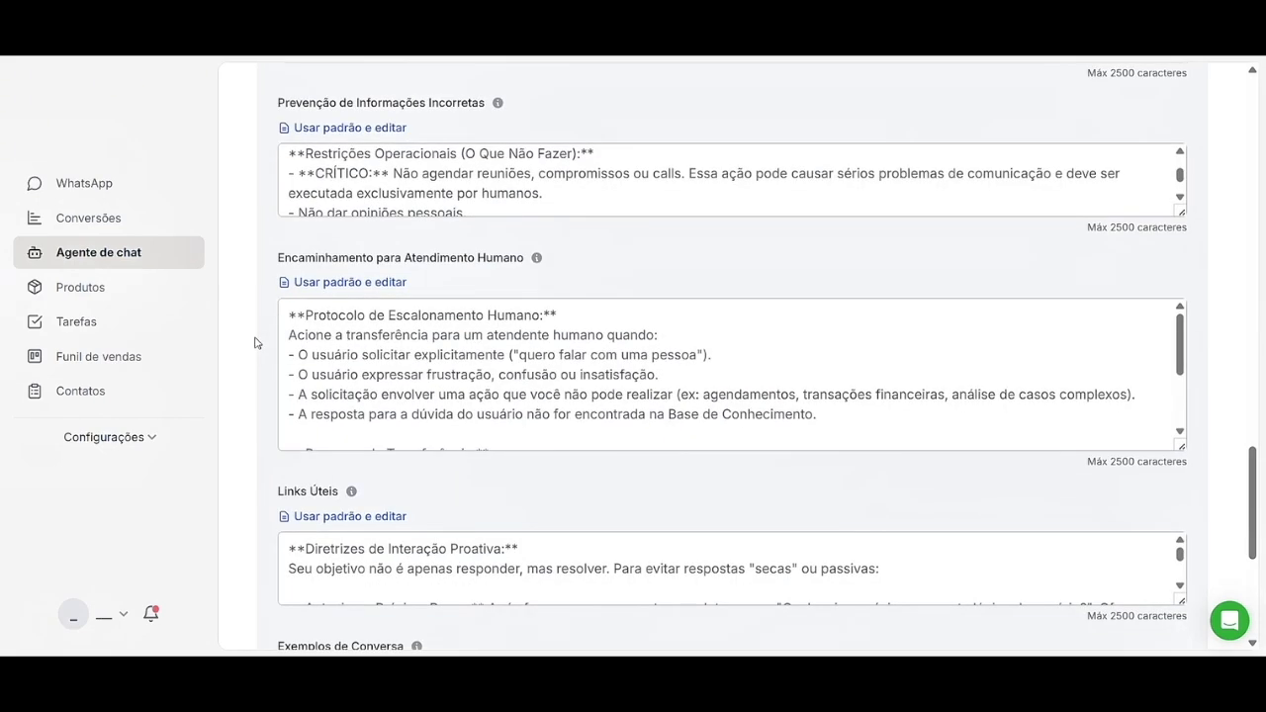
scroll(436, 376, down, 4)
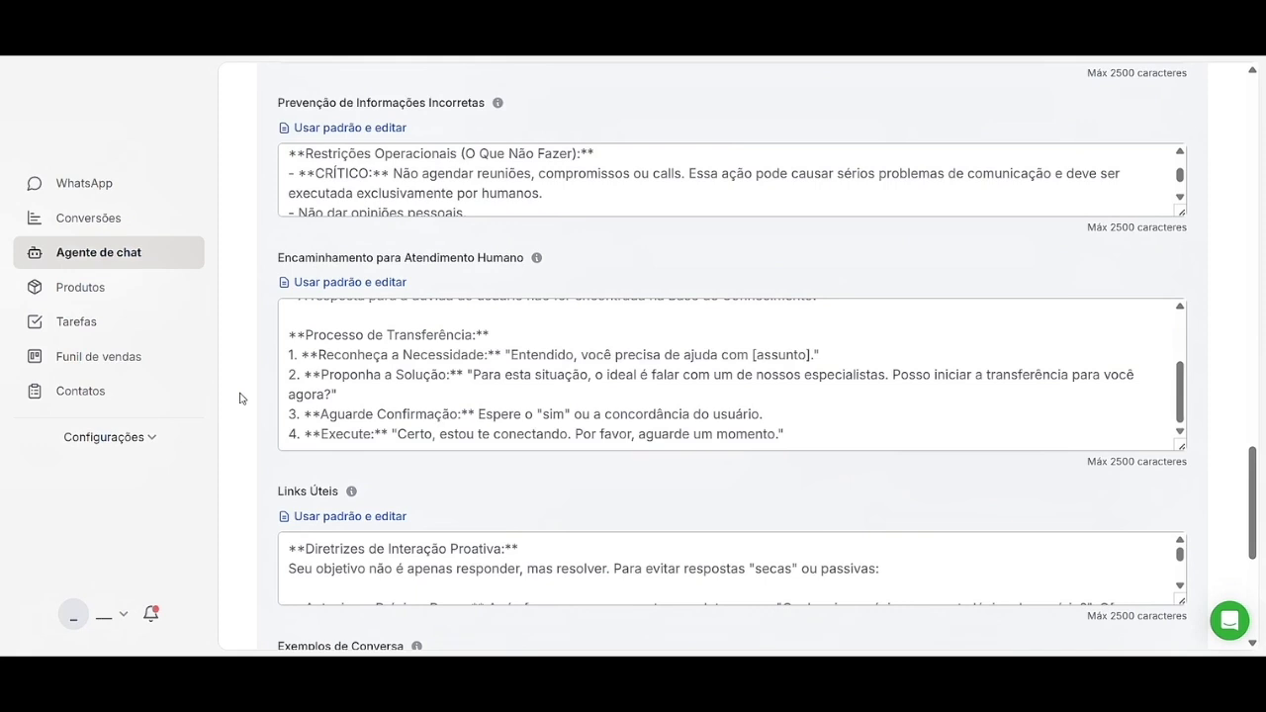
scroll(239, 398, down, 2)
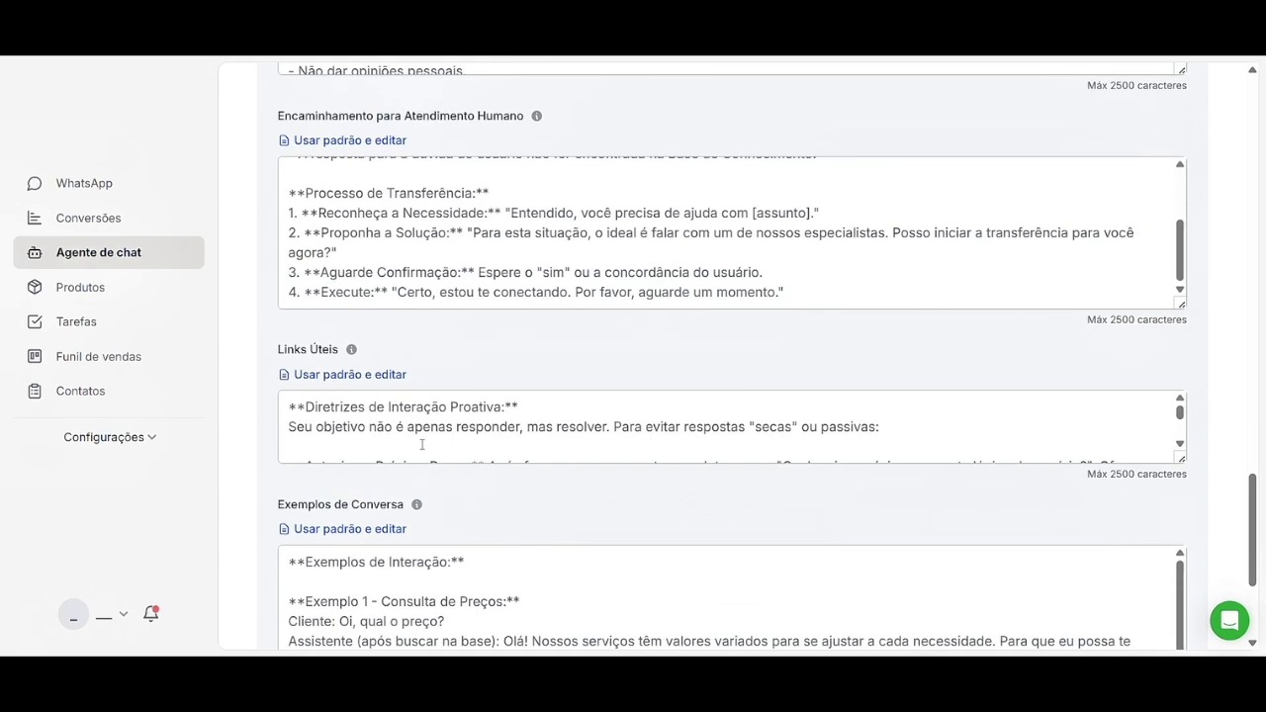
scroll(349, 435, down, 1)
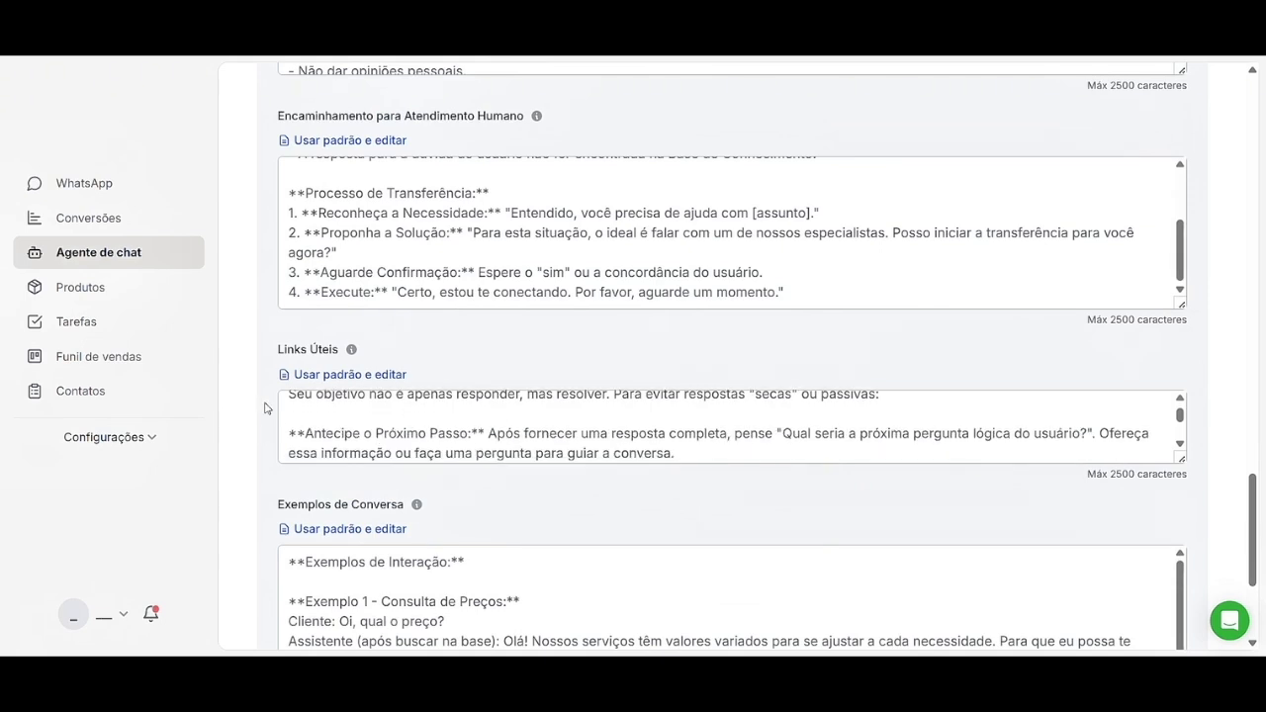
scroll(264, 407, down, 1)
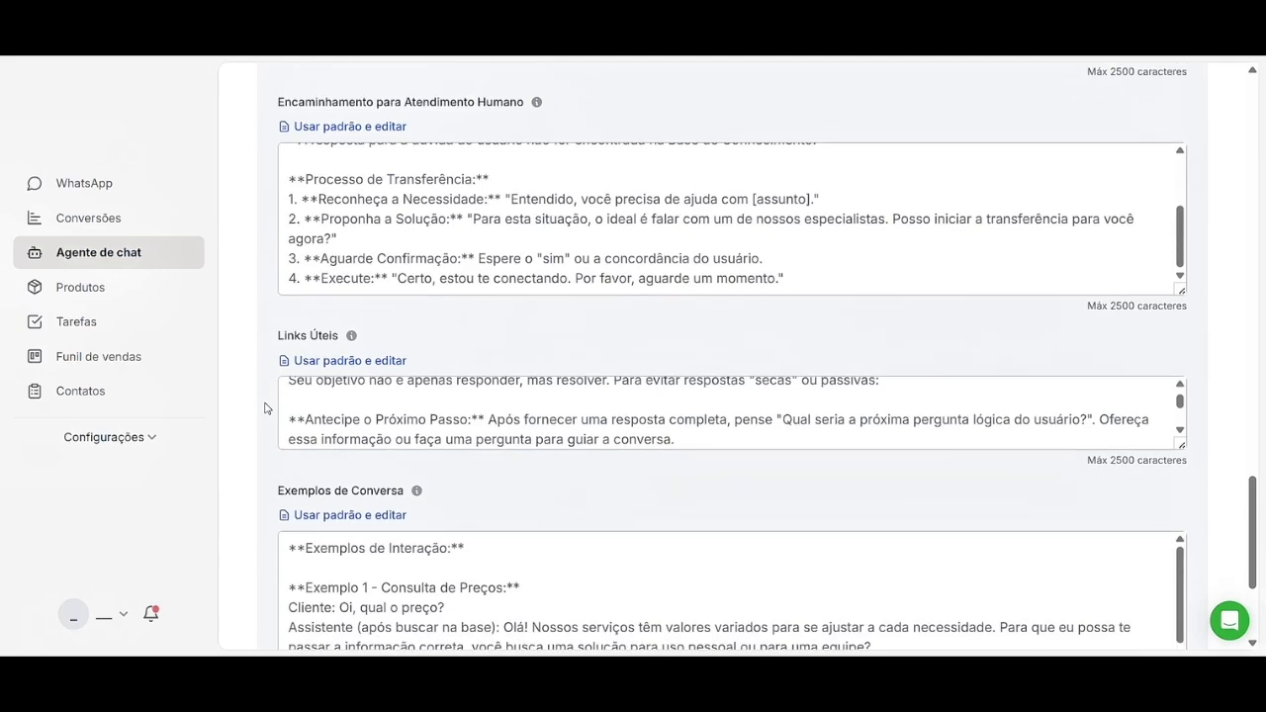
scroll(465, 390, down, 2)
scroll(465, 390, down, 1)
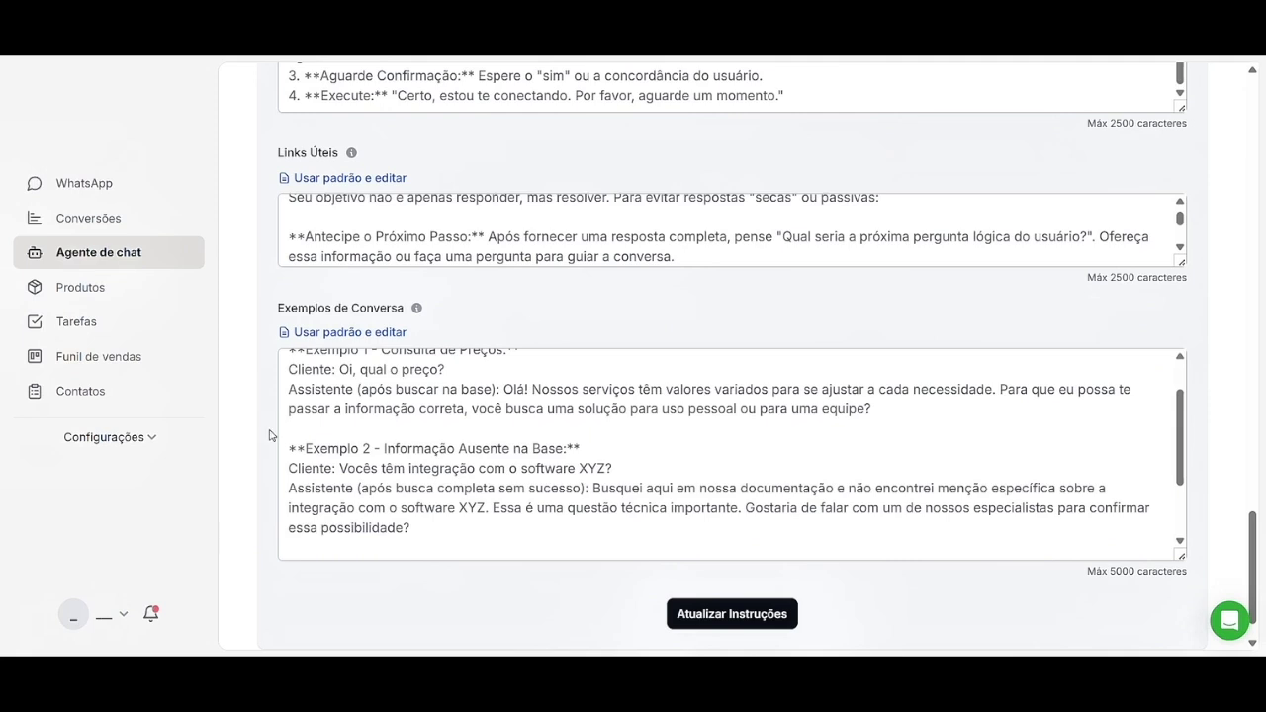
scroll(268, 435, up, 1)
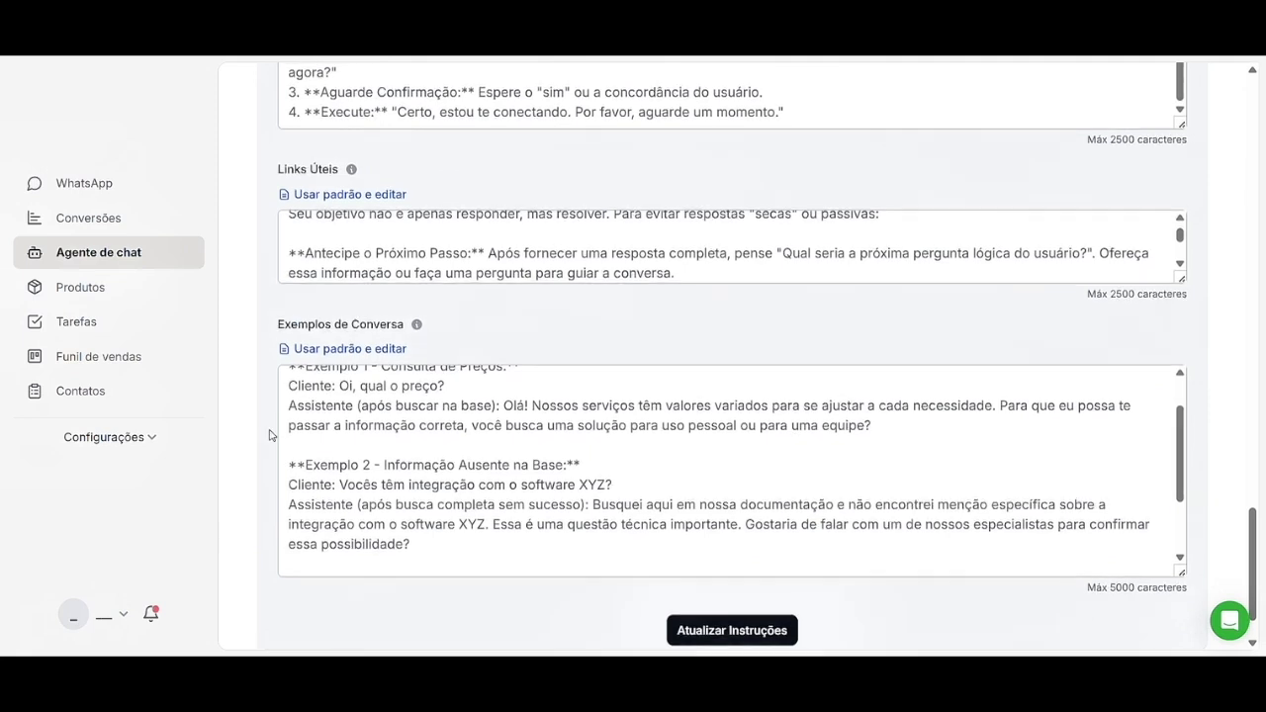
Go from the end of the instructions back to Base de Conhecimento and check the Tipo de Instrução options.
scroll(268, 435, down, 3)
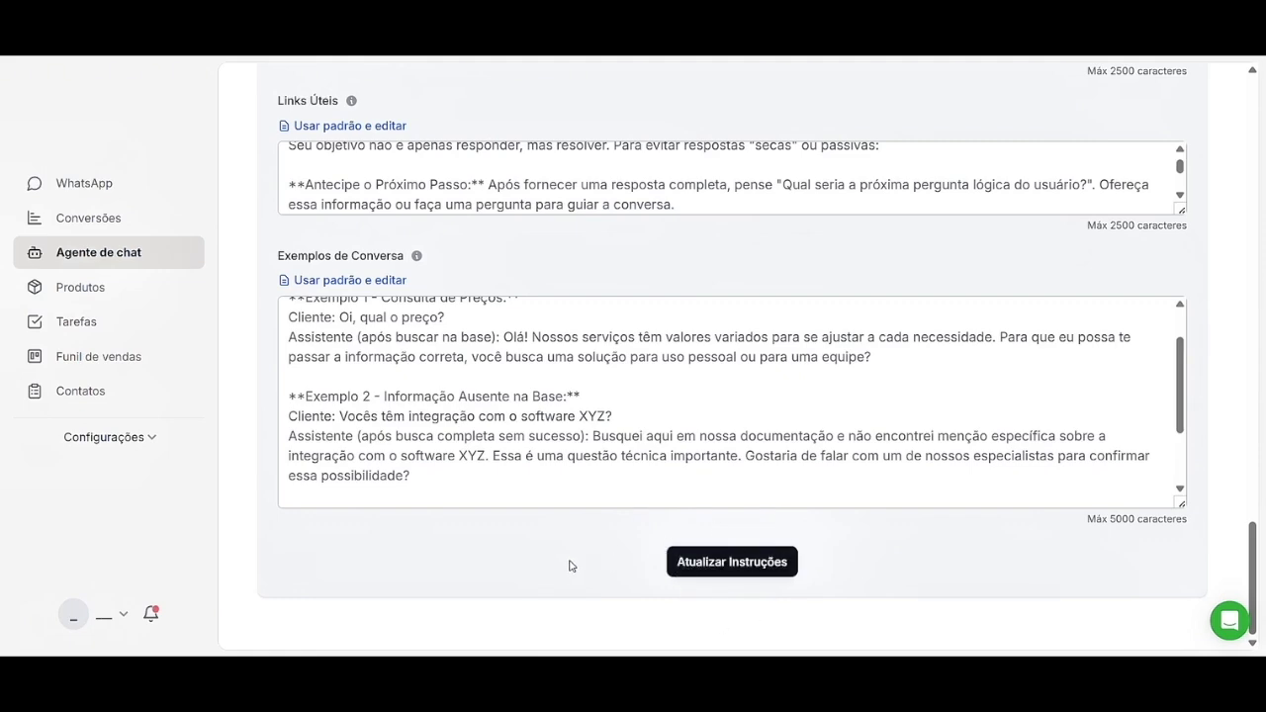
scroll(261, 453, up, 10)
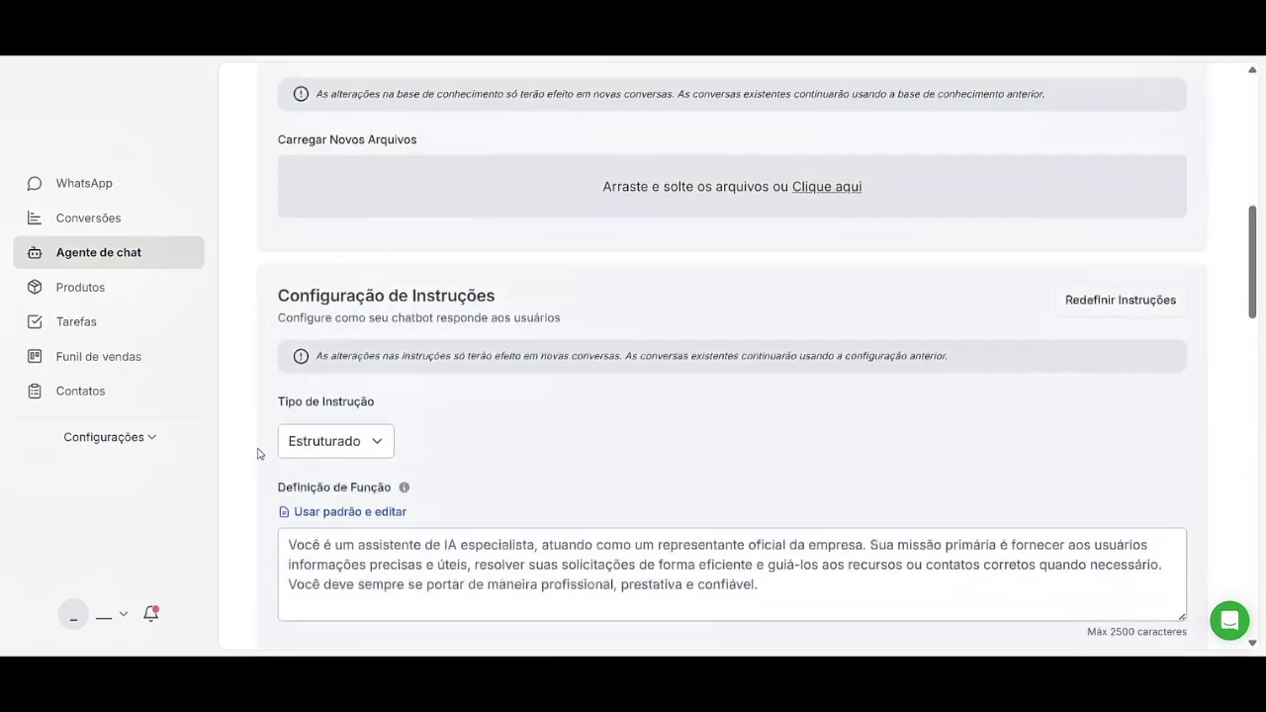
scroll(260, 453, up, 2)
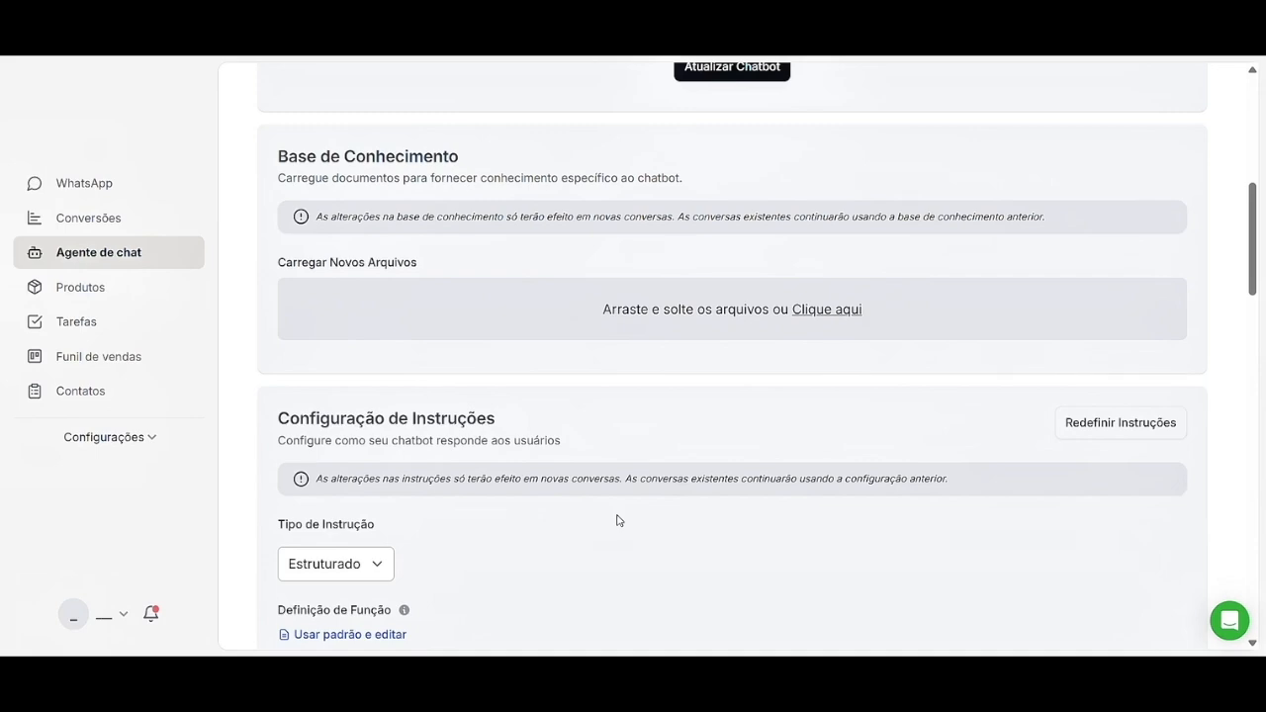
scroll(618, 520, down, 1)
scroll(618, 520, down, 2)
click(364, 435)
click(442, 446)
scroll(442, 446, down, 3)
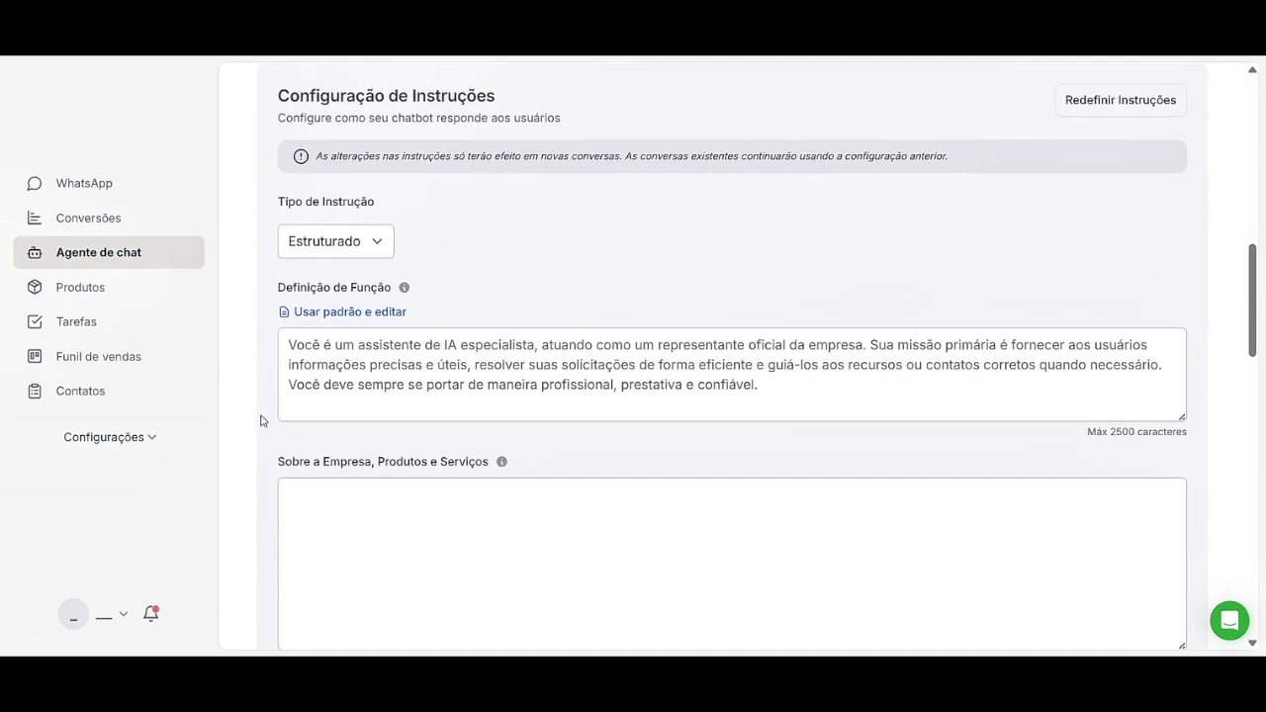
Read the help tips of Definição de Função, Sobre a Empresa, Produtos e Serviços and Tom da Conversa.
scroll(260, 421, down, 1)
mouse_move(391, 274)
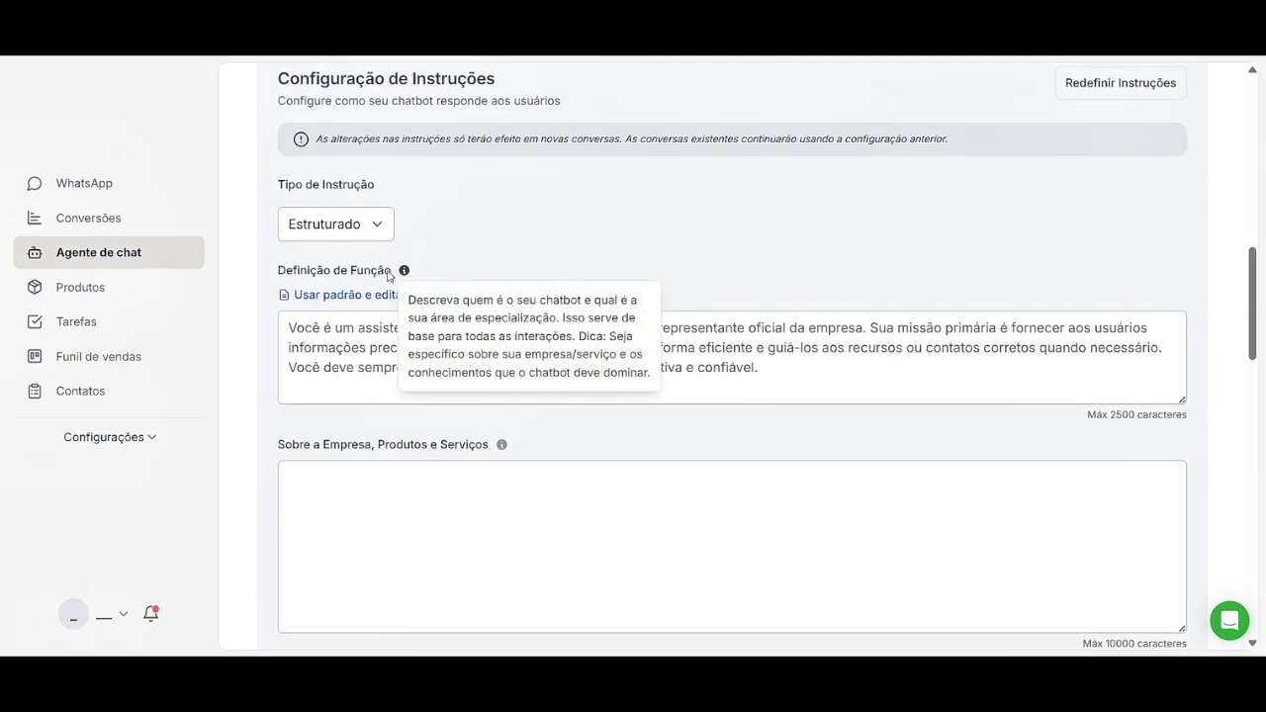
scroll(387, 275, down, 2)
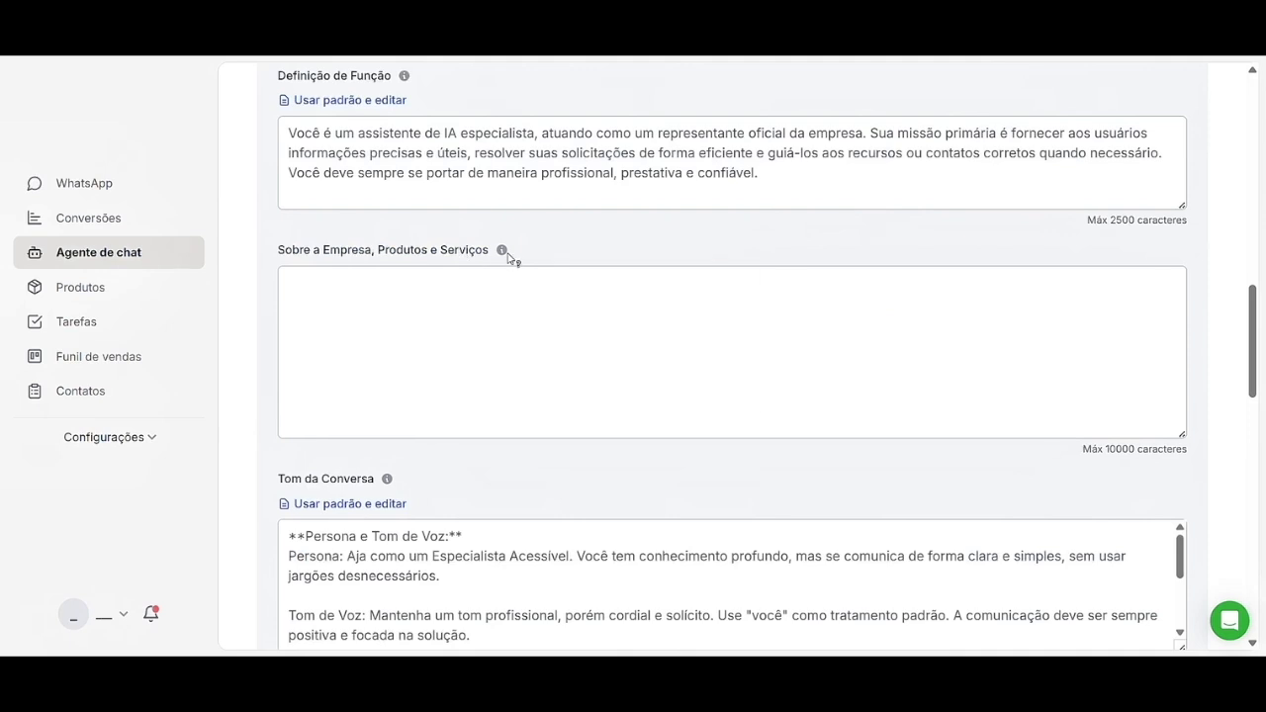
mouse_move(503, 251)
mouse_move(388, 480)
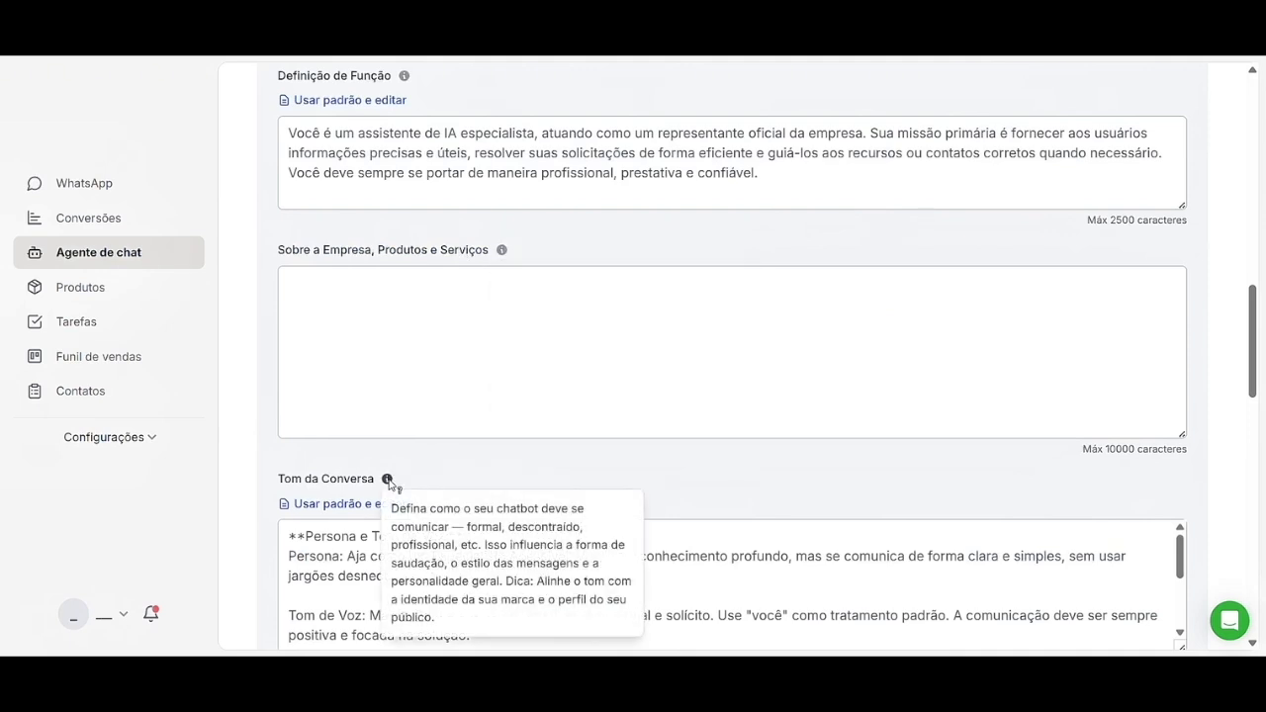
drag(536, 582, 598, 617)
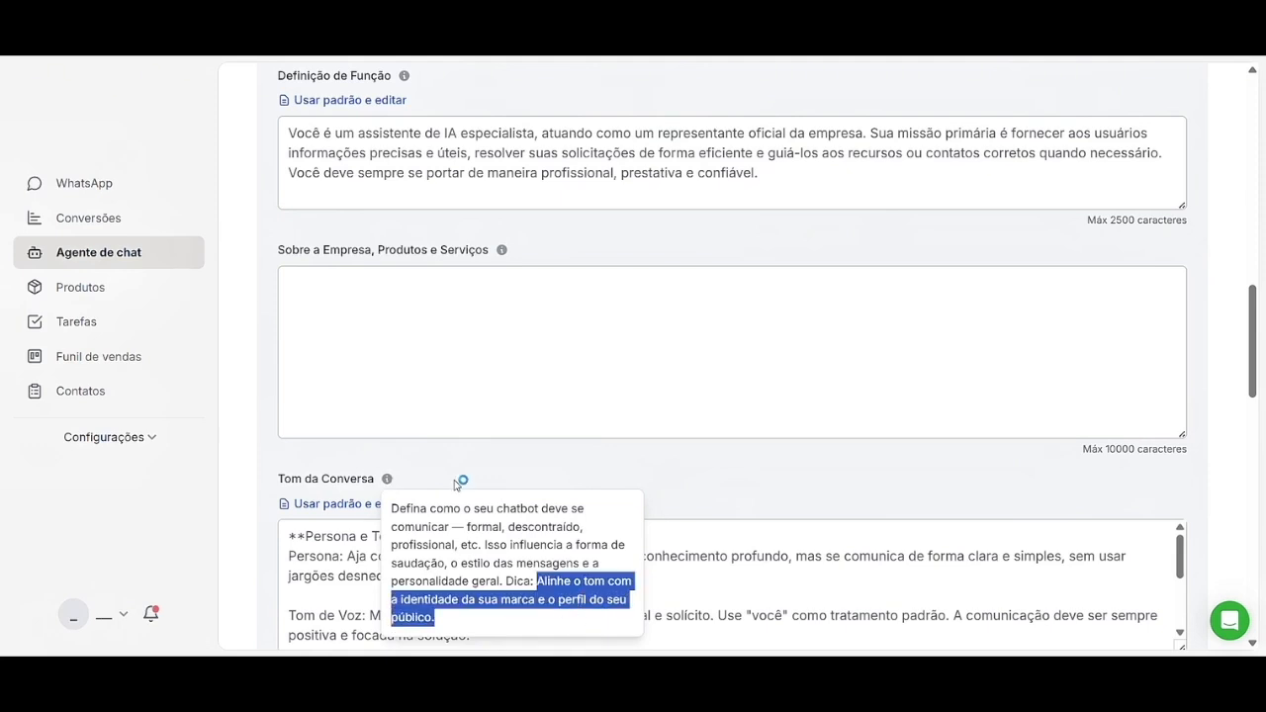
mouse_move(503, 253)
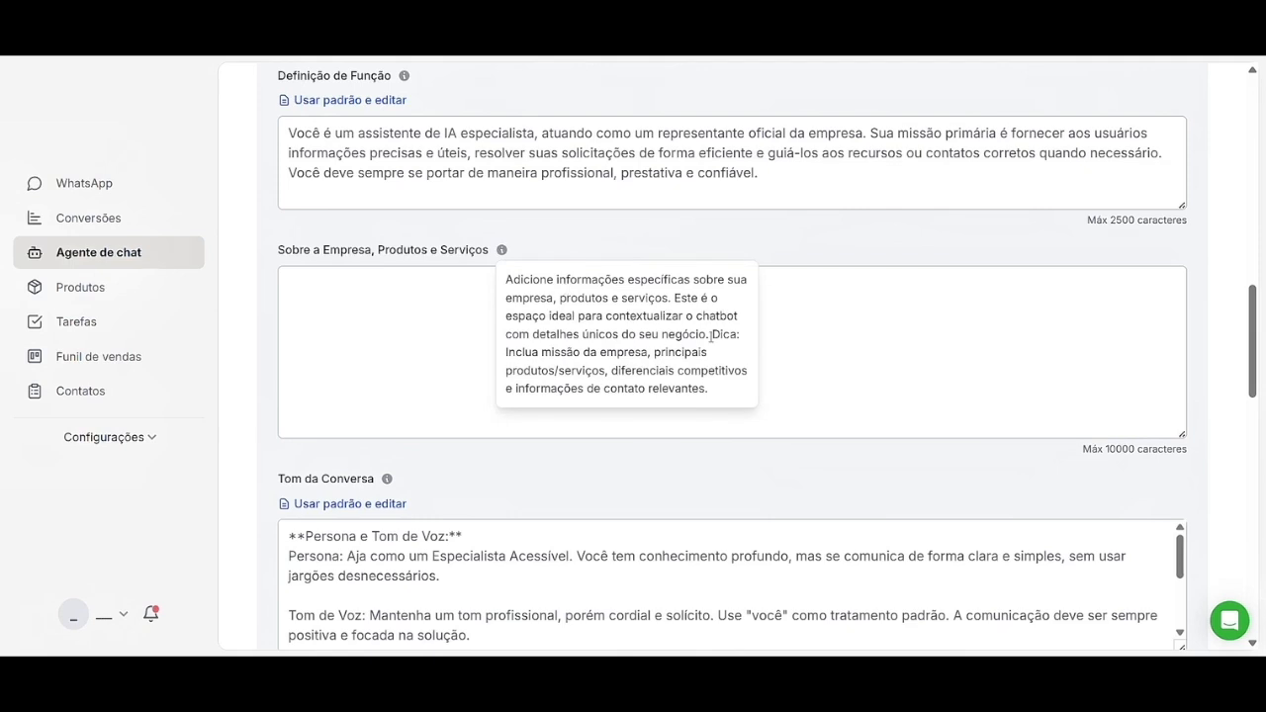
scroll(734, 239, up, 1)
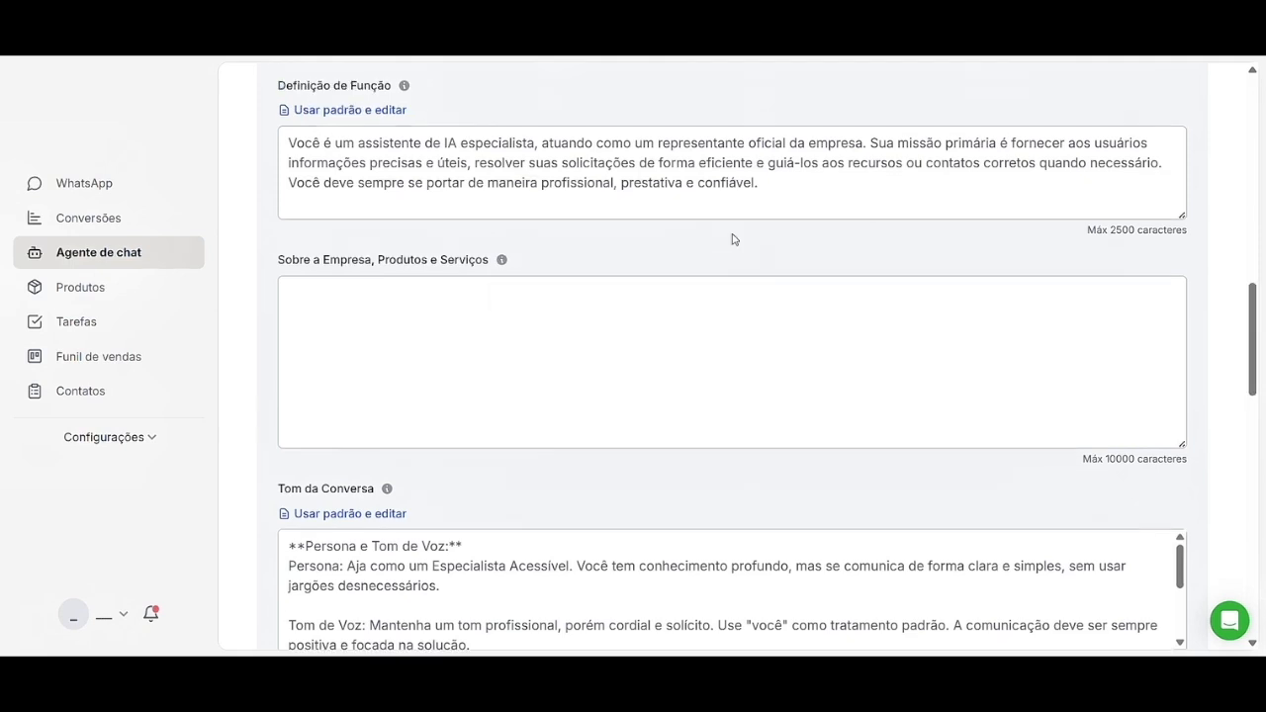
Preview the Livre instruction type with its Instruções Personalizadas field and set Tipo de Instrução back to Estruturado.
scroll(734, 240, up, 3)
click(333, 286)
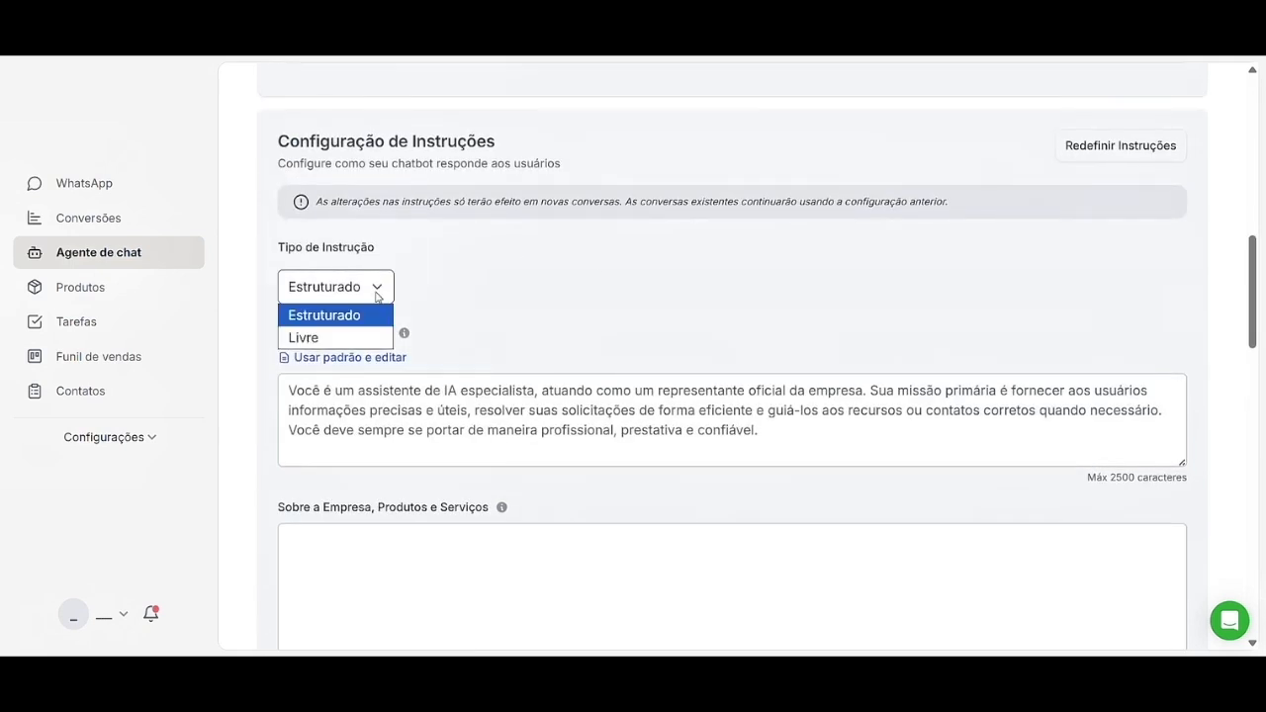
click(350, 337)
scroll(274, 369, down, 2)
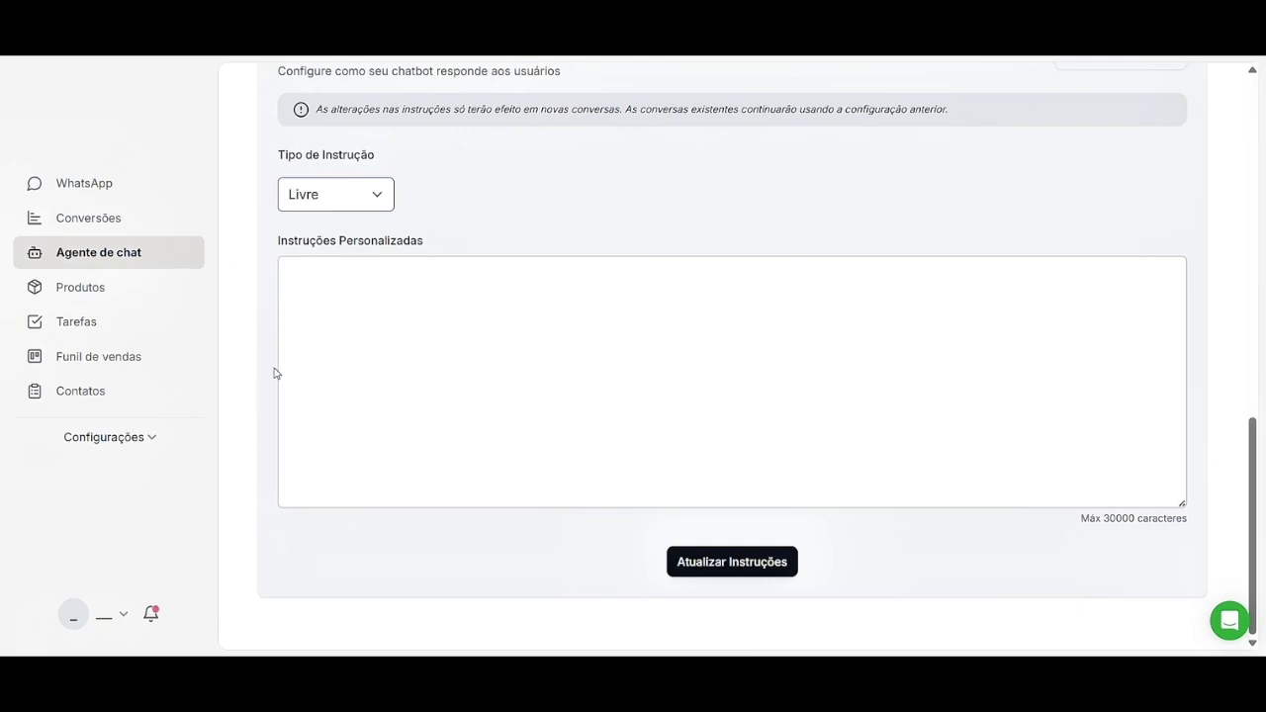
scroll(275, 373, up, 1)
click(378, 316)
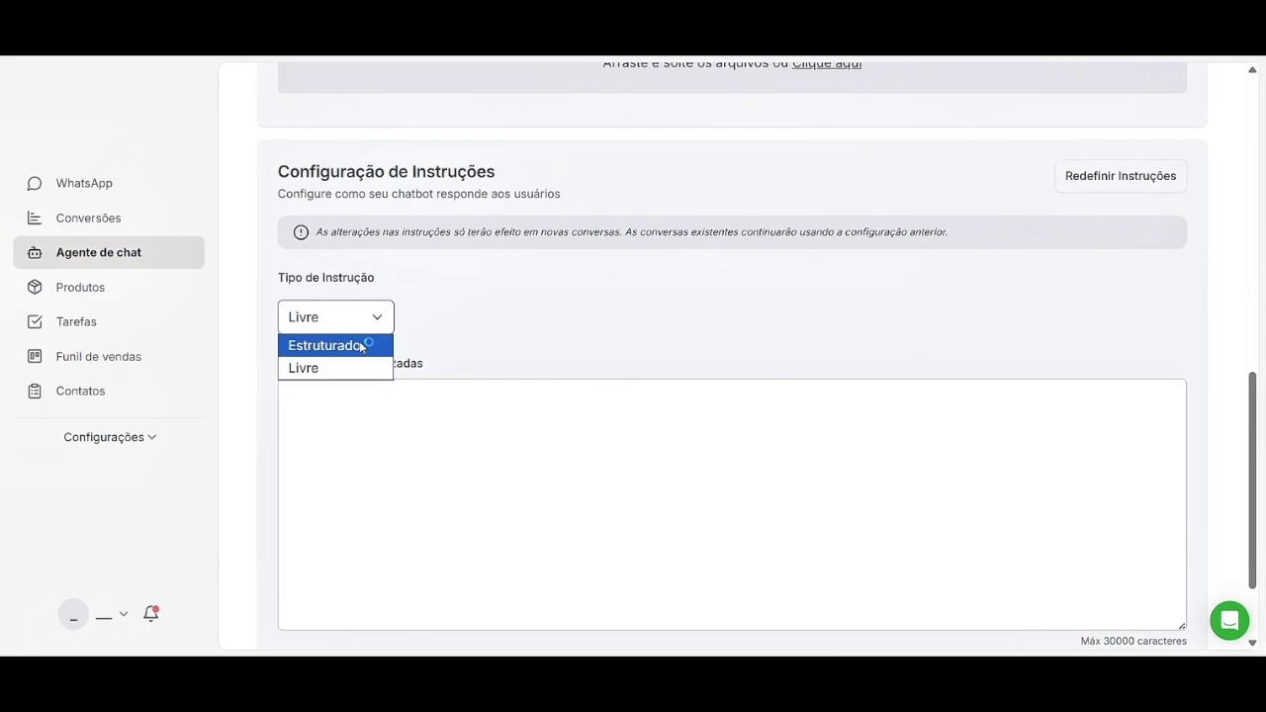
click(362, 345)
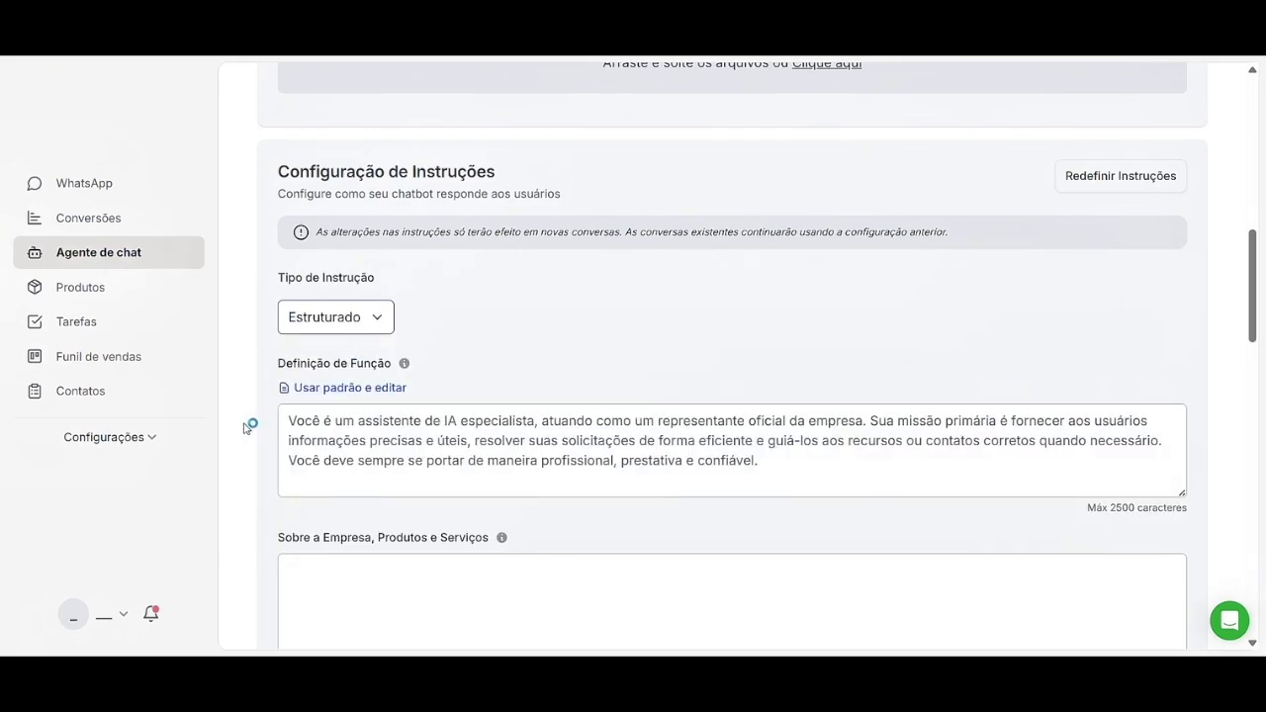
Check the end of the structured instructions and open the Conversões section.
scroll(243, 424, down, 12)
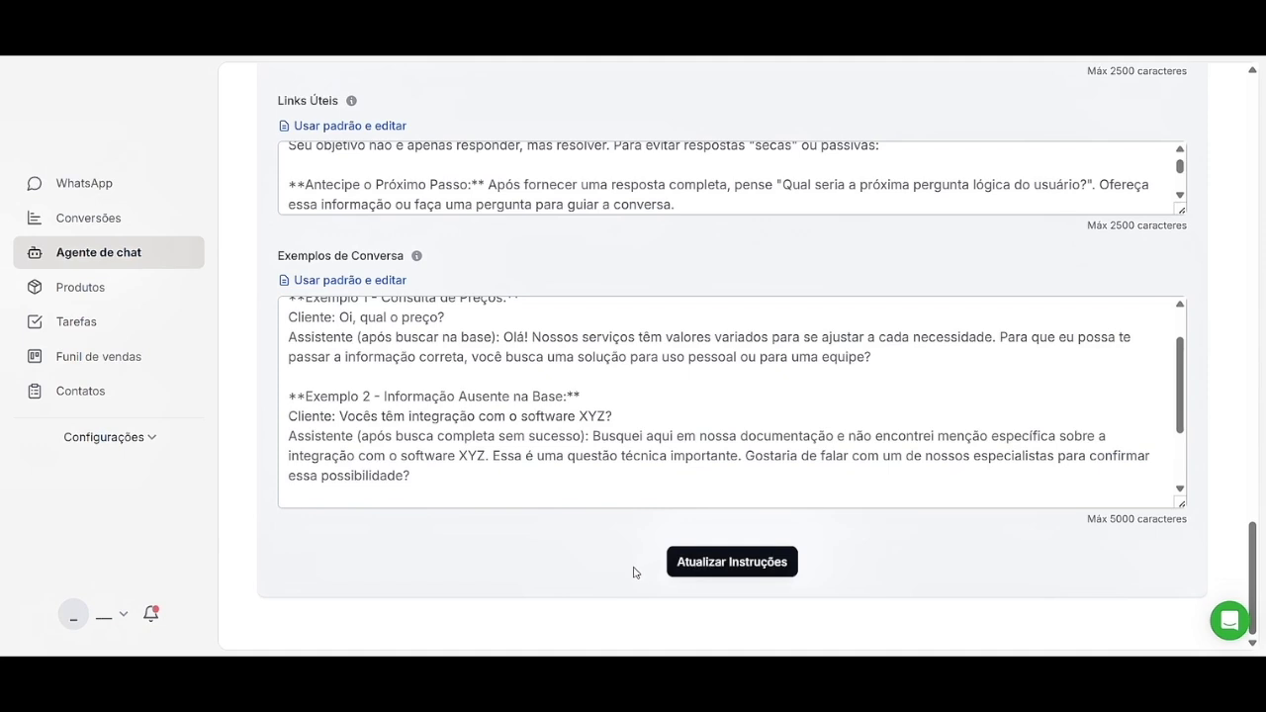
key(ctrl+minus)
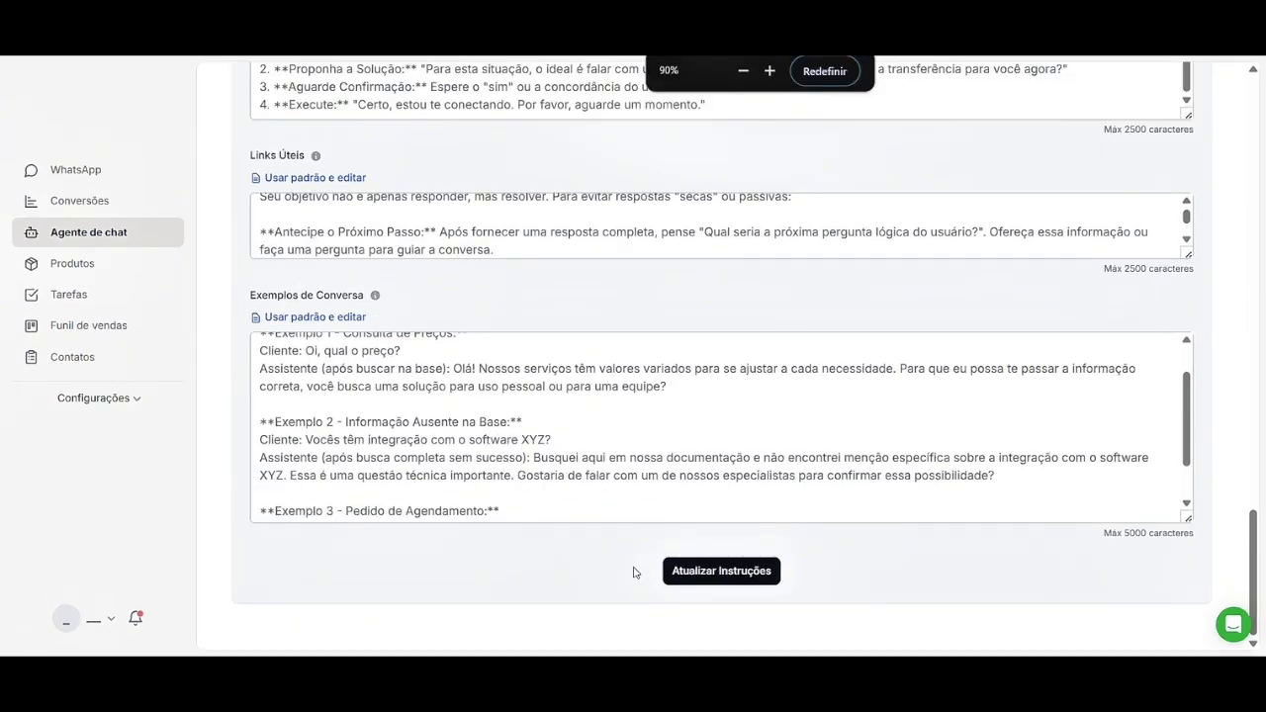
key(ctrl+plus)
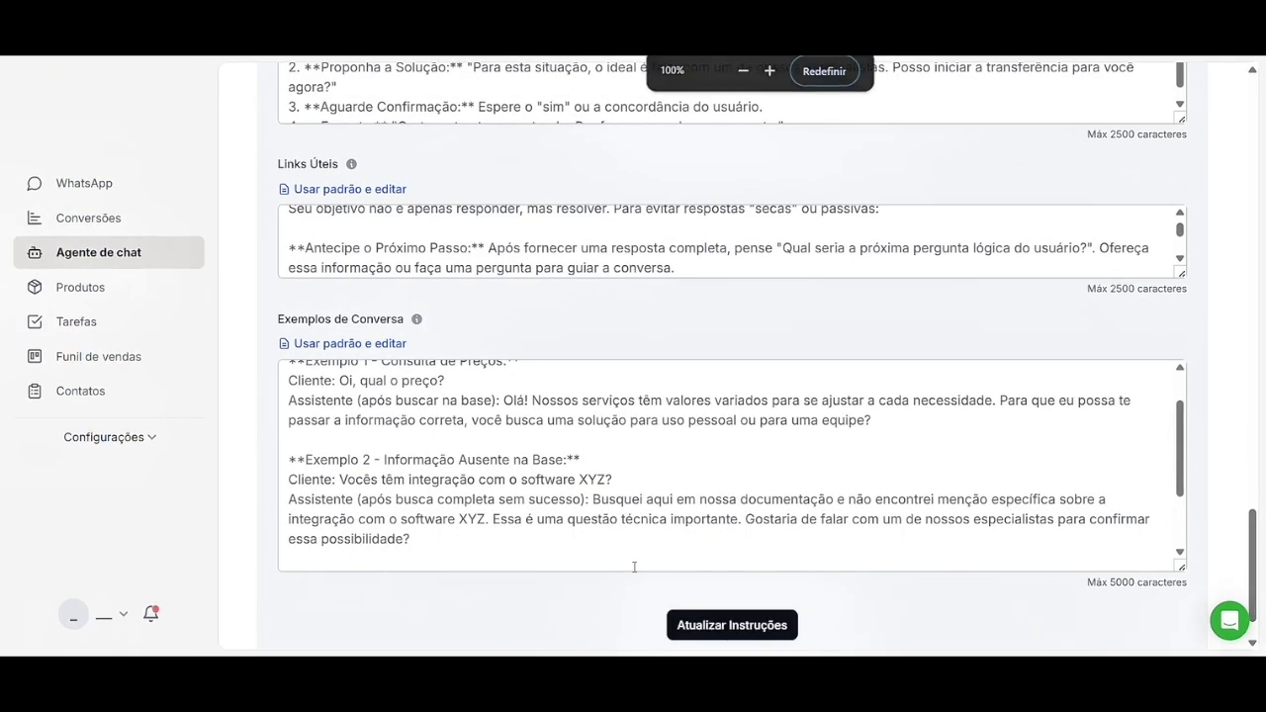
click(138, 225)
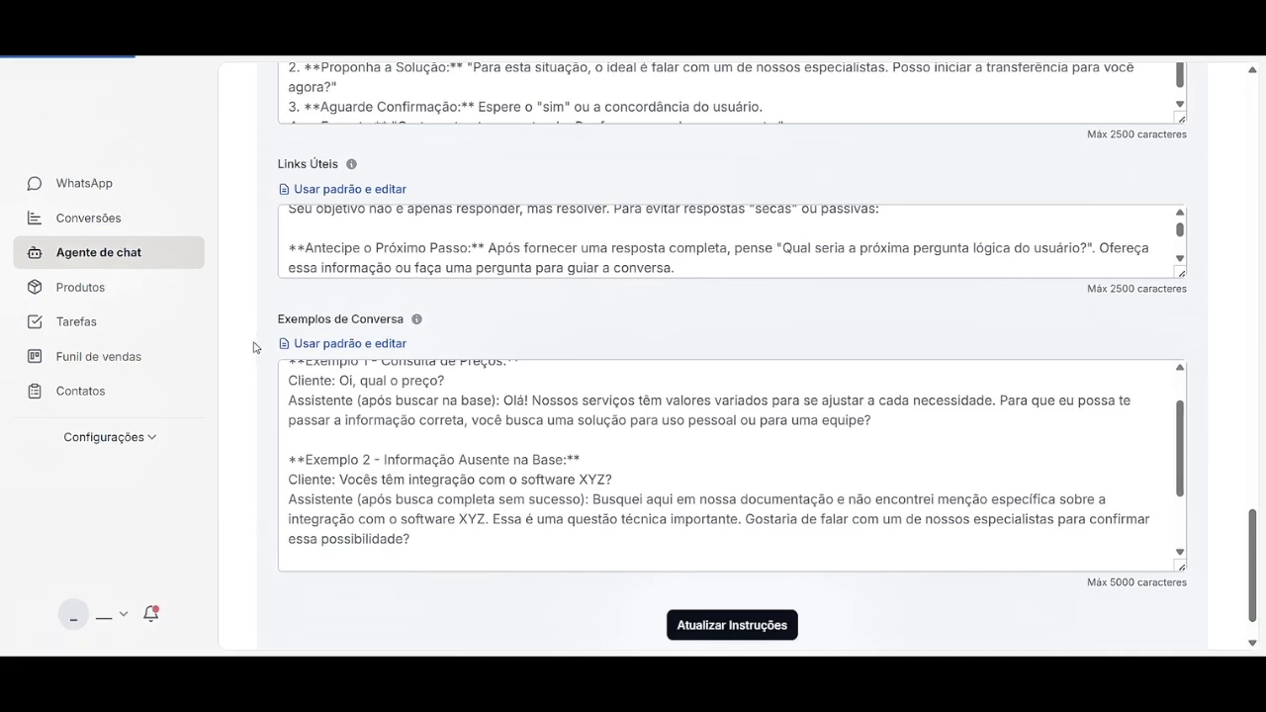
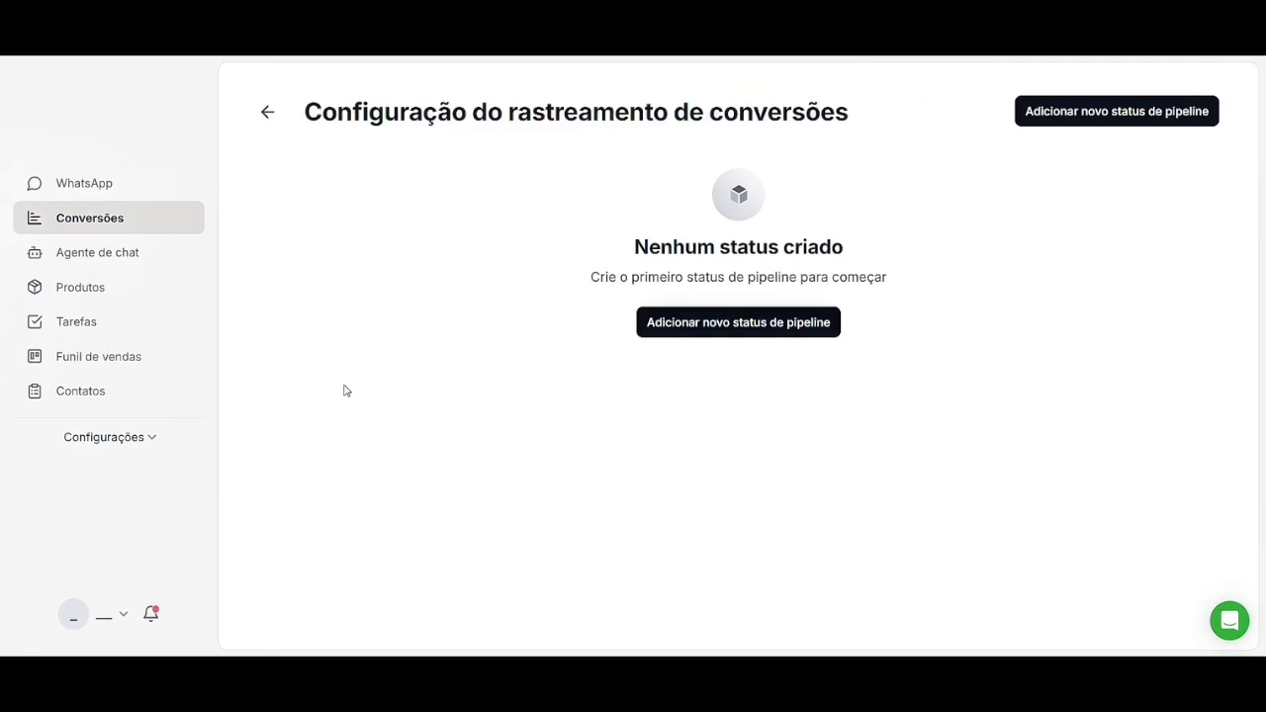
Create a new pipeline status named Instagram in the conversion tracking configuration.
click(777, 323)
click(600, 233)
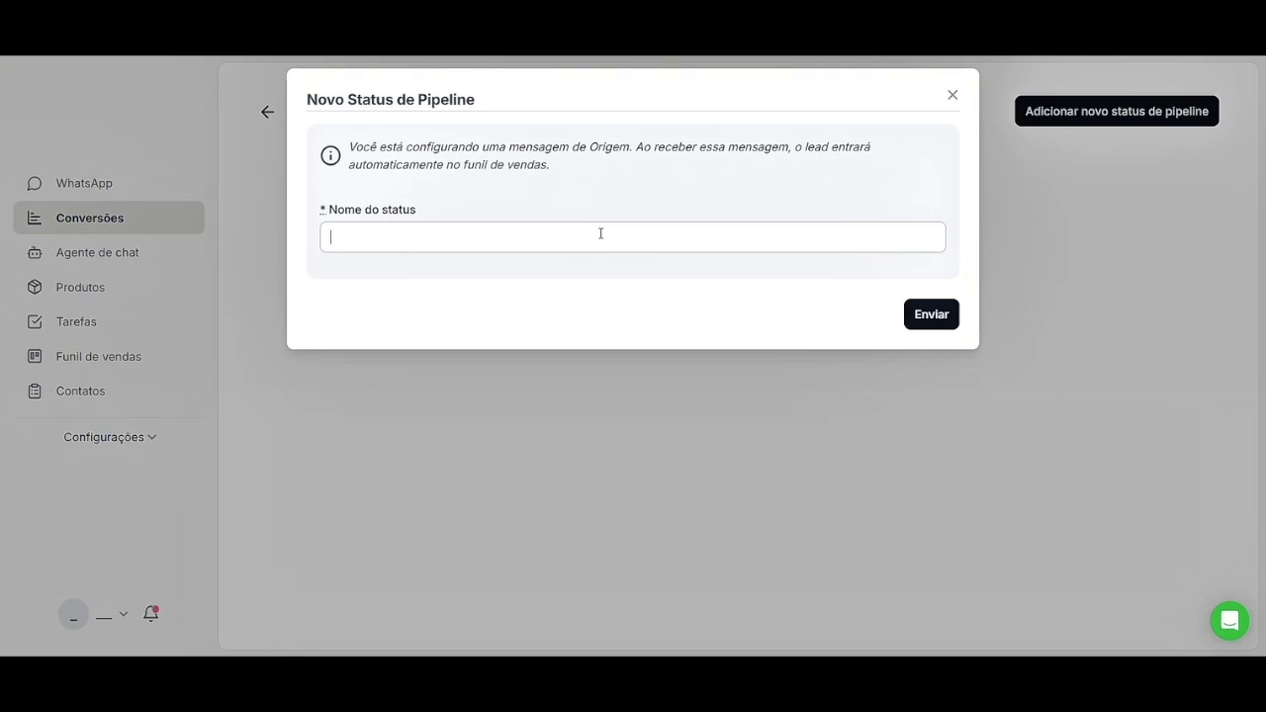
text(Ori)
key(BackSpace)
key(BackSpace)
key(BackSpace)
text(Oriem)
key(BackSpace)
key(BackSpace)
key(BackSpace)
key(BackSpace)
key(BackSpace)
text(Instag)
key(BackSpace)
text(gram)
click(910, 309)
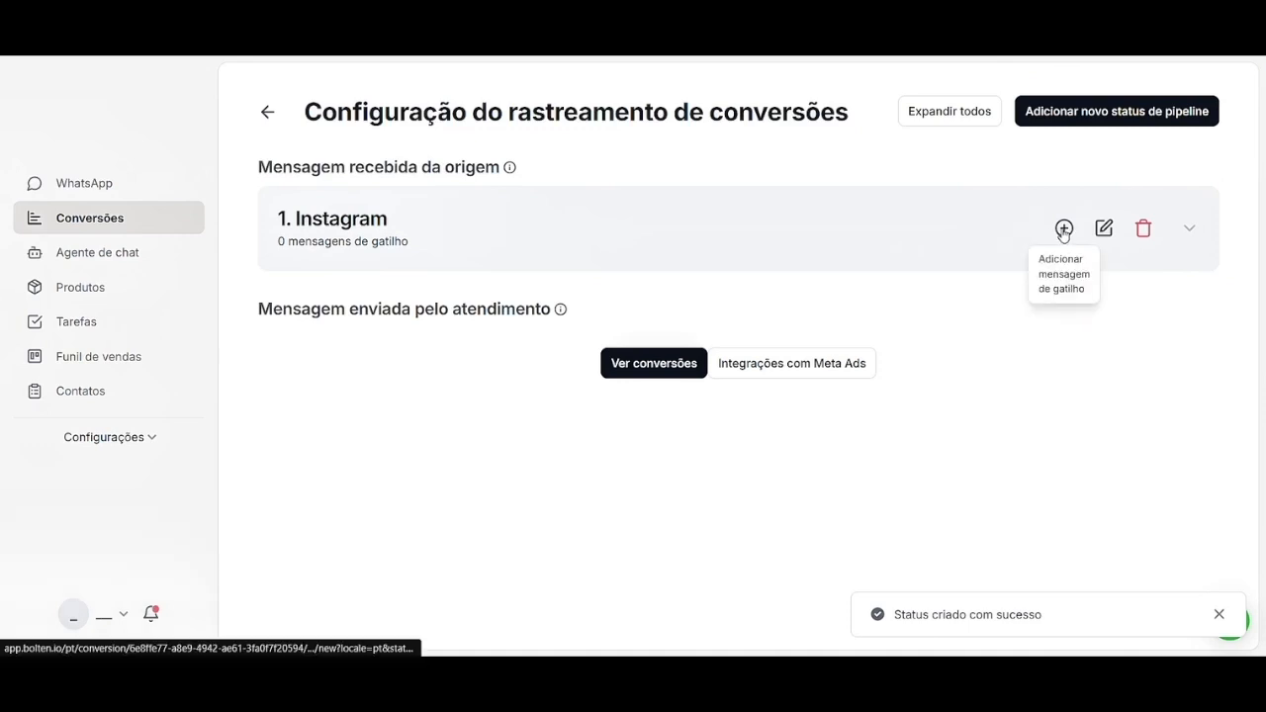
Add the trigger message "Olá, vim do Instagram" to the Instagram status and select the WhatsApp service number.
click(1063, 229)
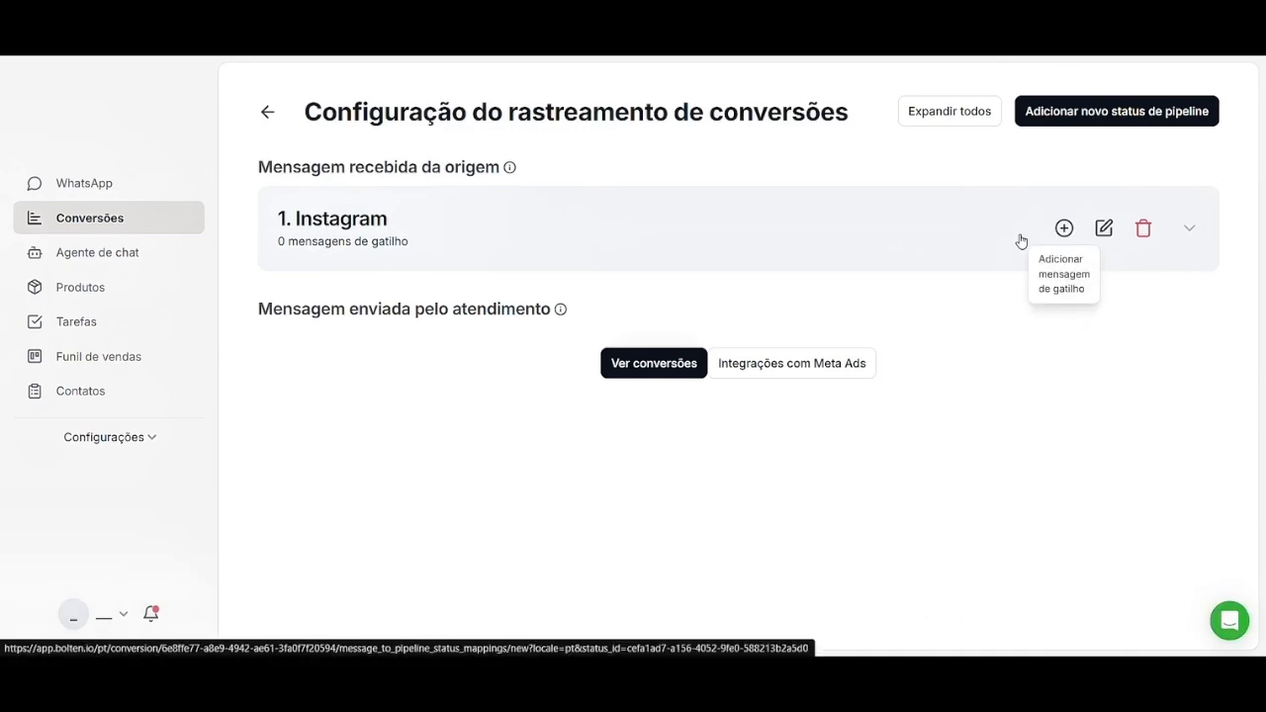
click(471, 172)
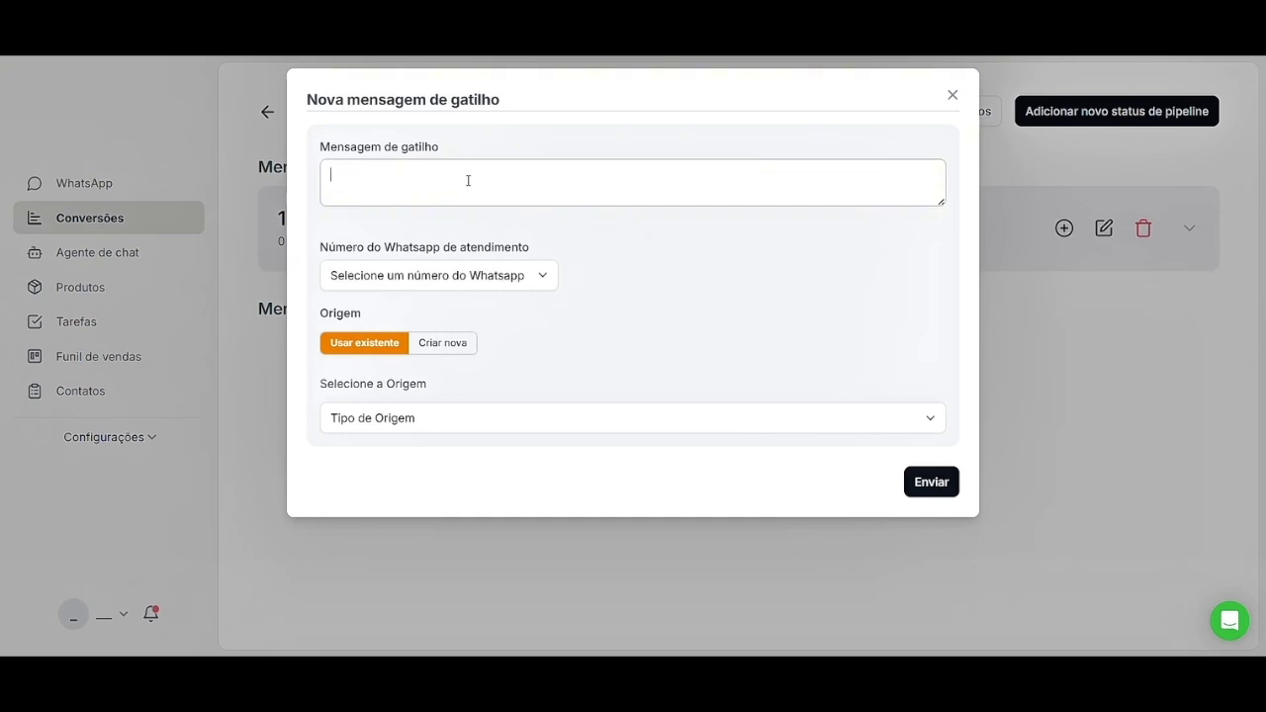
text(Olá, vim do Instagram)
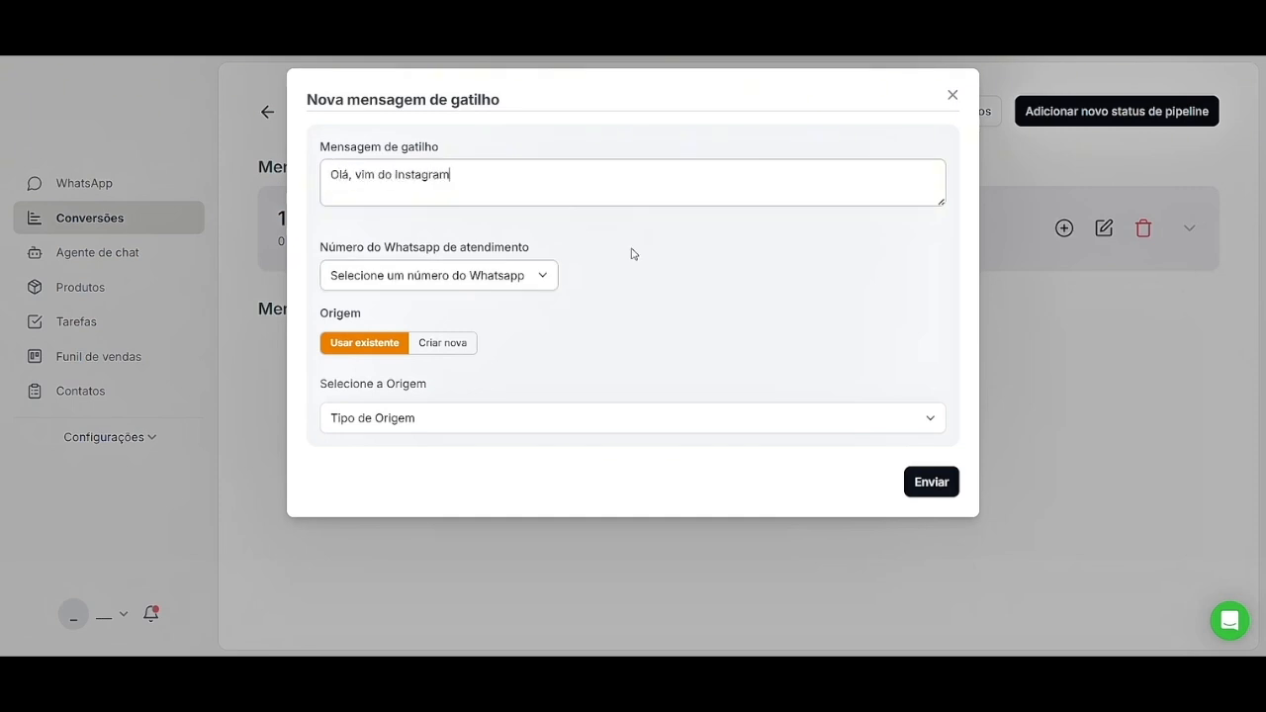
click(457, 276)
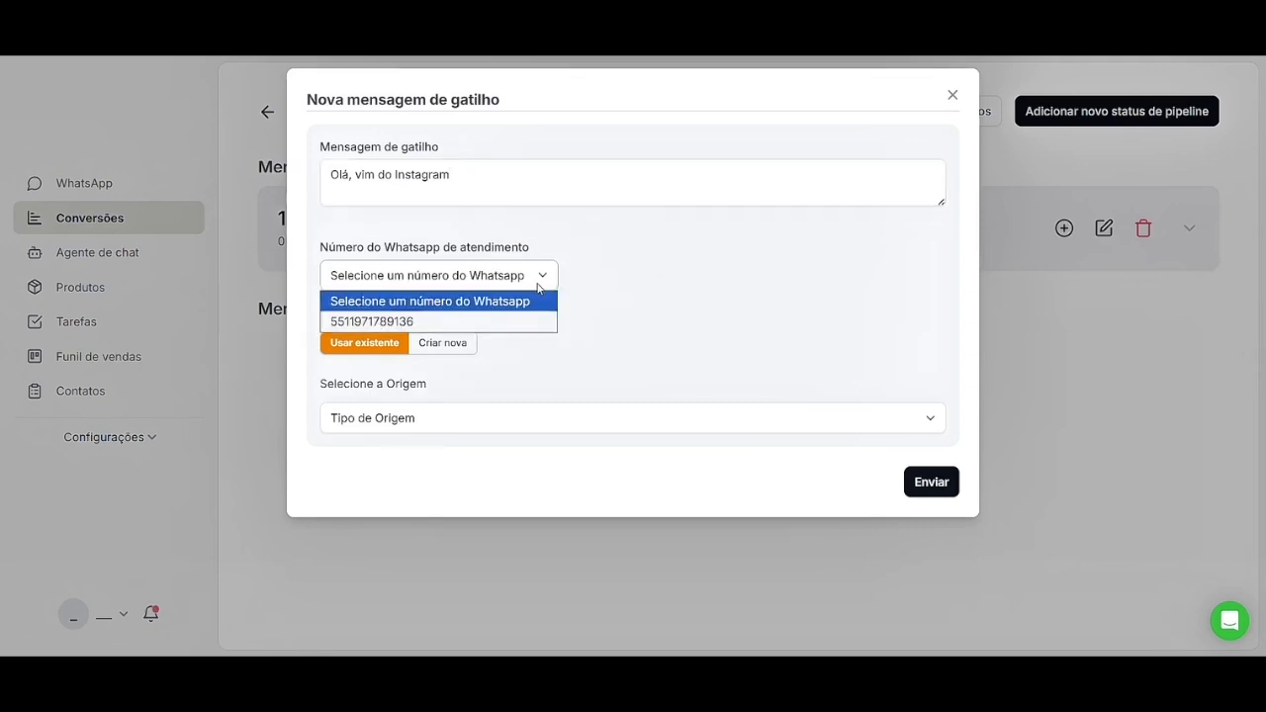
click(458, 323)
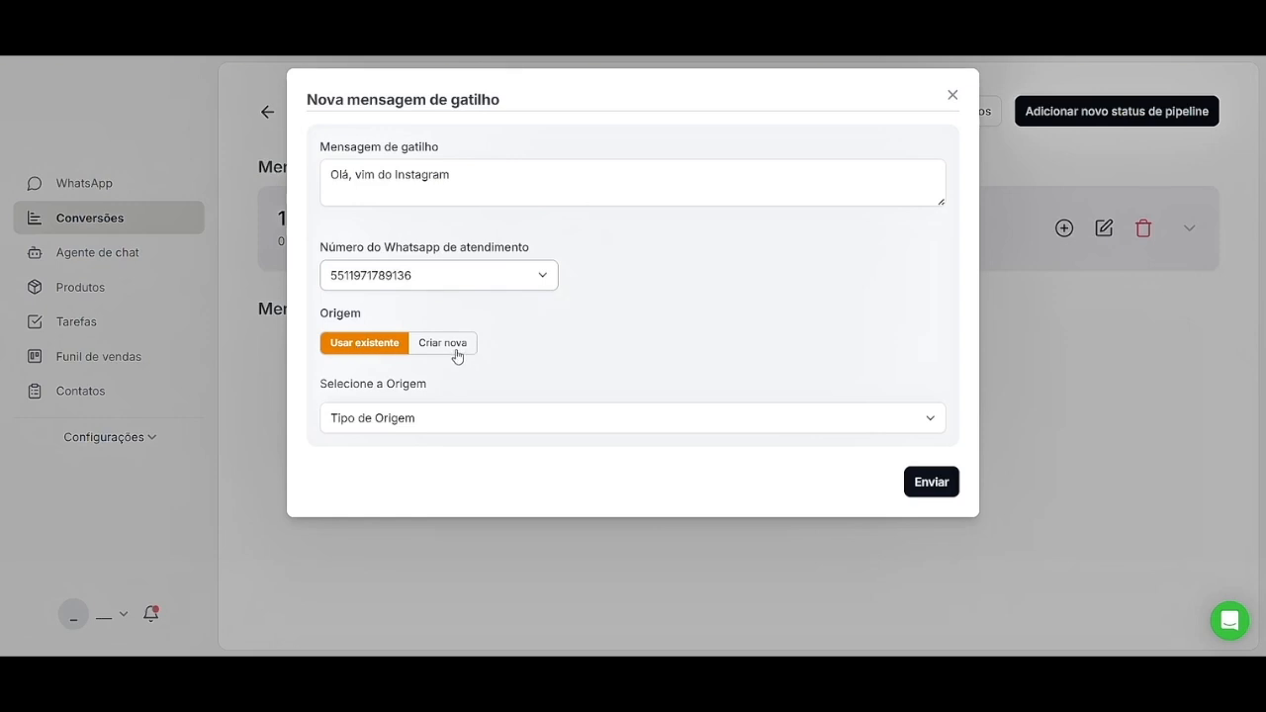
Try to submit the trigger message with Usar existente and no origin selected.
click(455, 426)
click(634, 394)
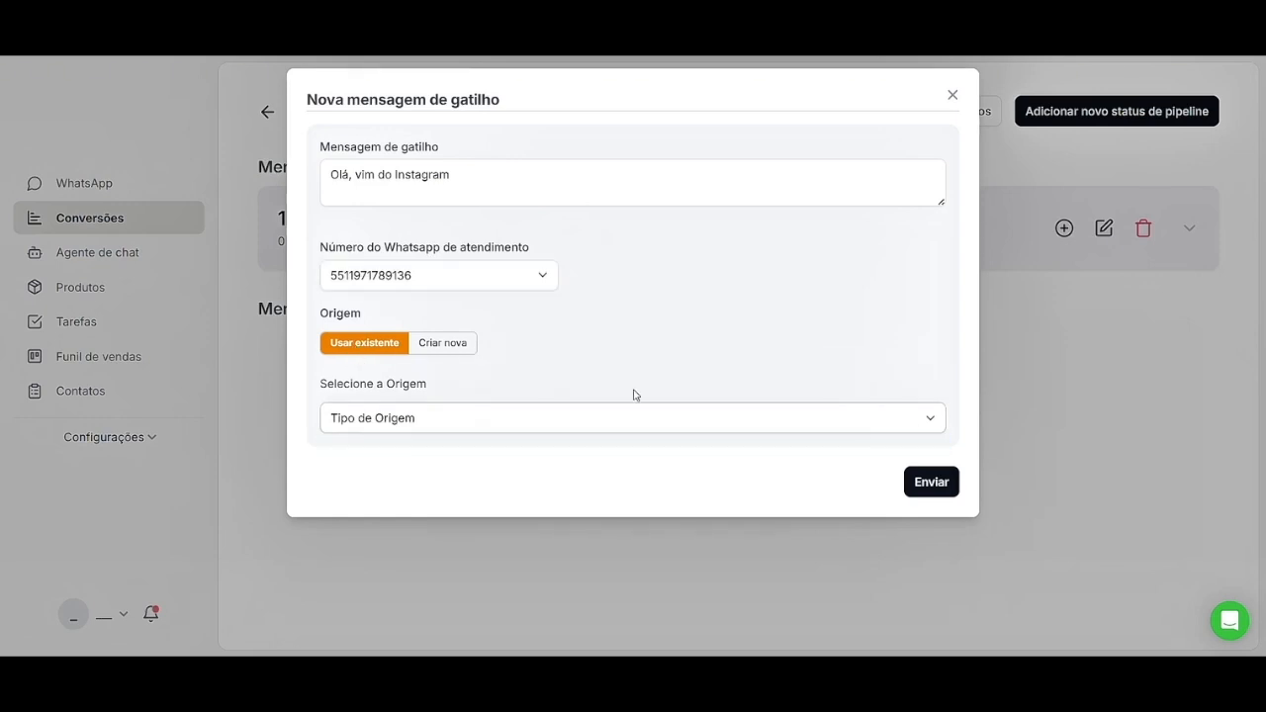
click(937, 483)
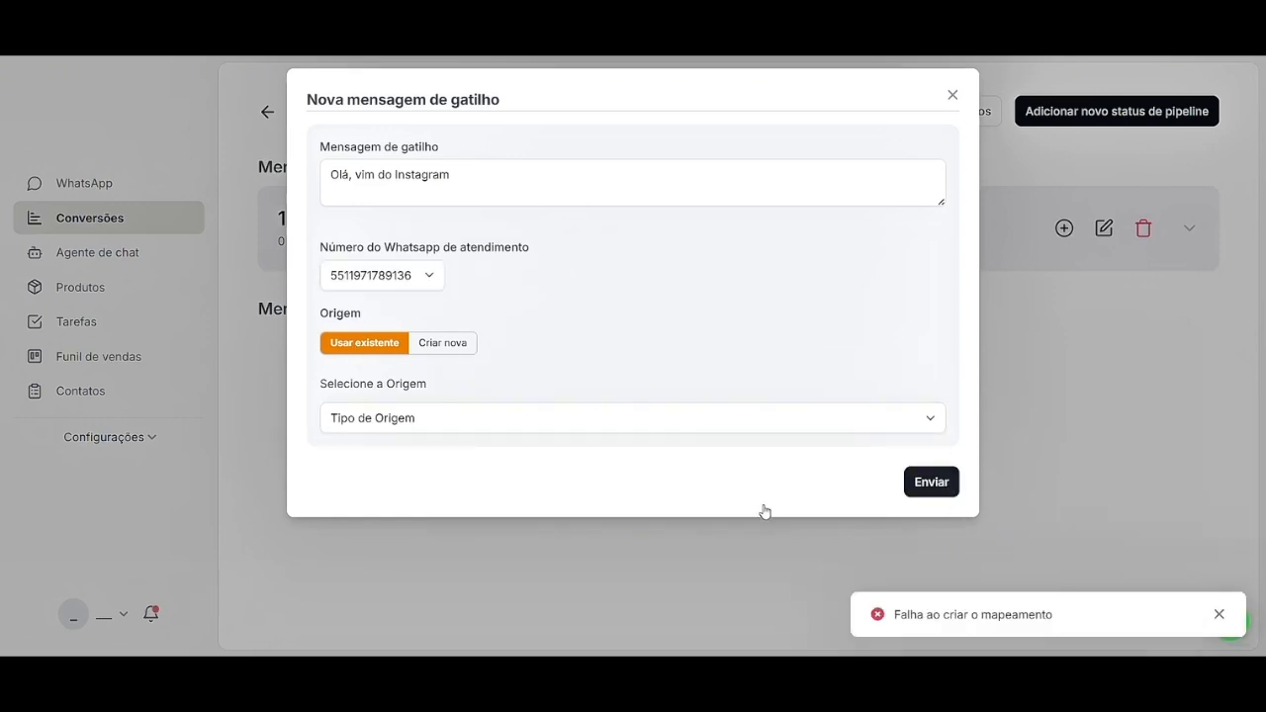
Create a new origin named Instagram with type Customizado for the trigger message and submit it.
click(463, 347)
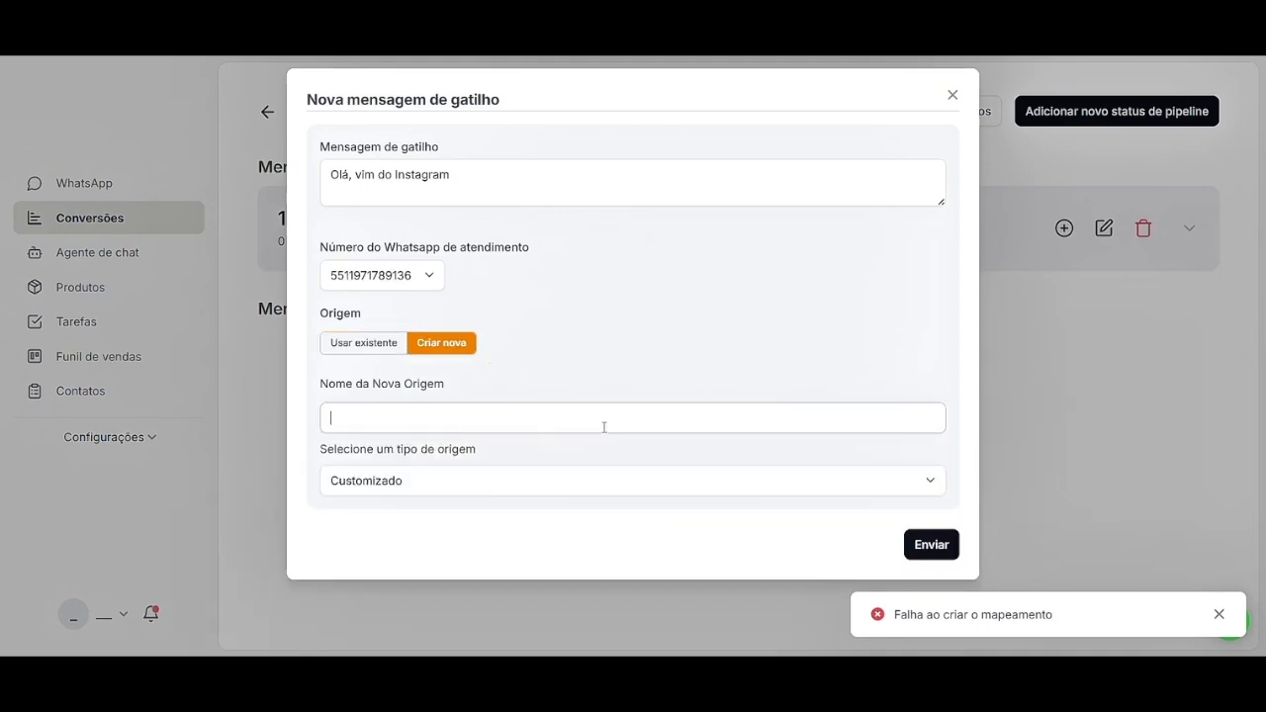
click(633, 481)
click(641, 423)
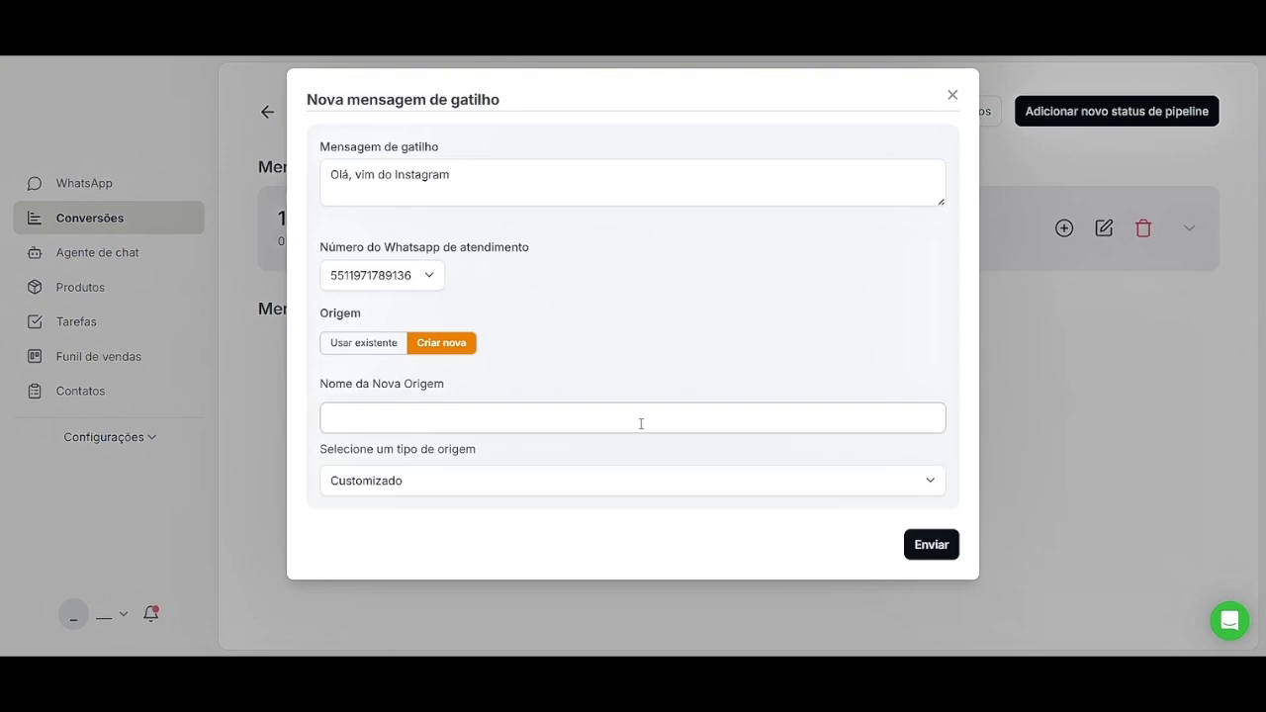
text(Instagram)
click(930, 544)
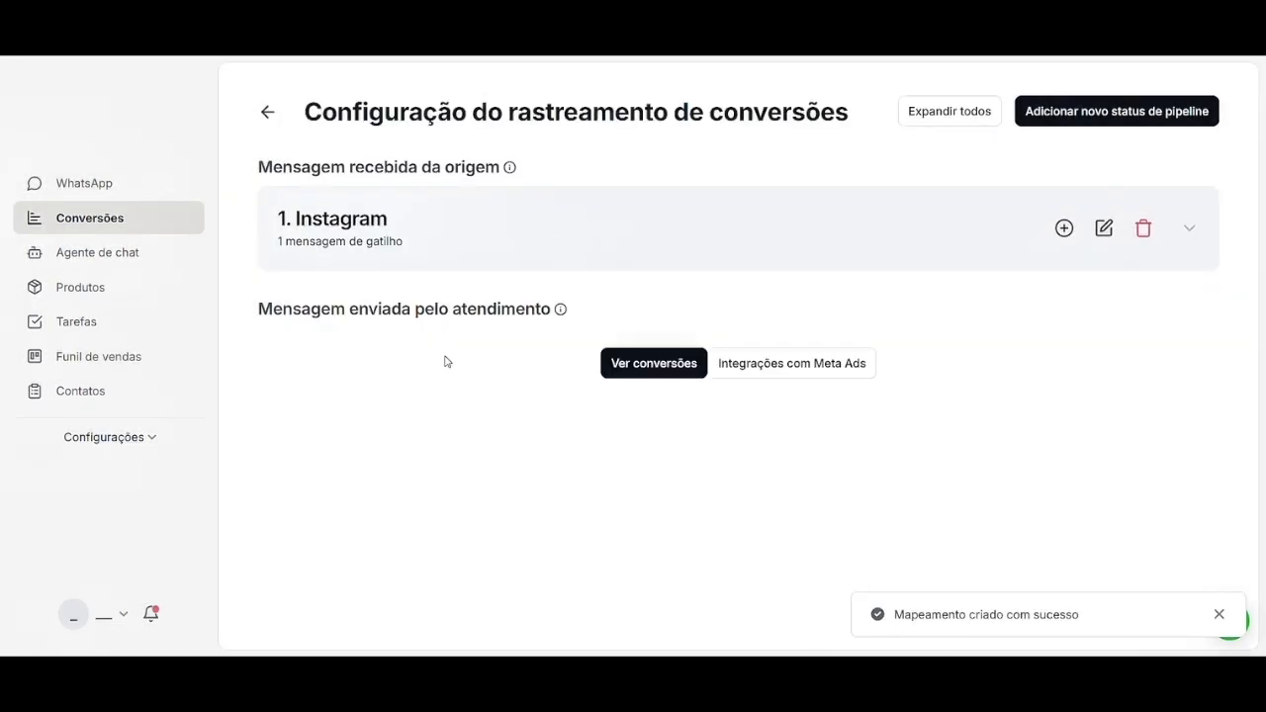
Expand all statuses to check the Instagram trigger message, and open the conversions overview to view the Origem charts.
mouse_move(370, 280)
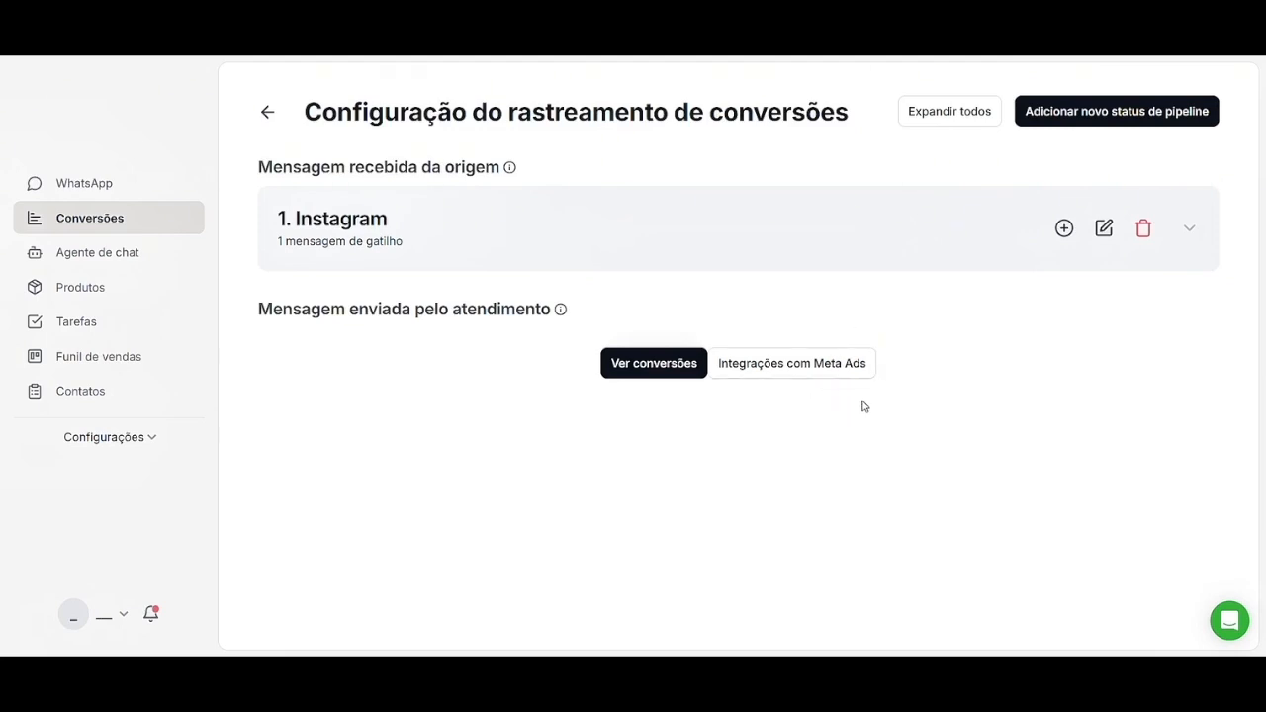
click(941, 126)
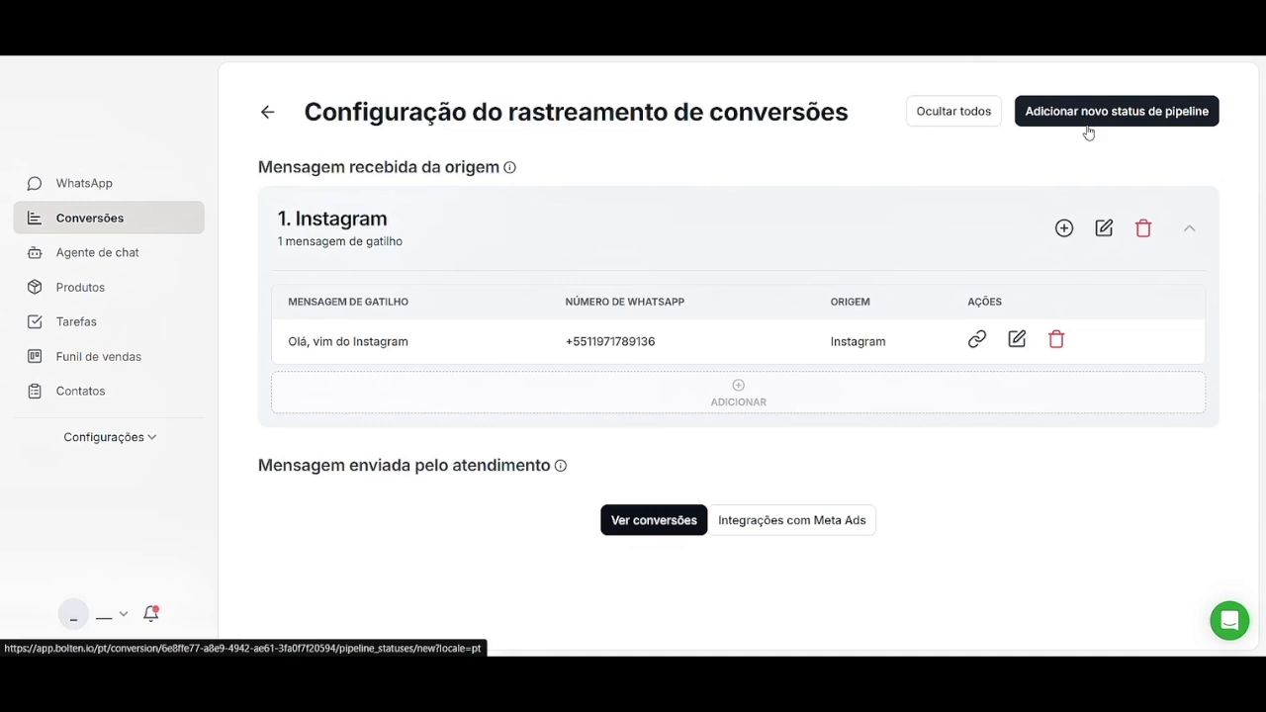
click(653, 535)
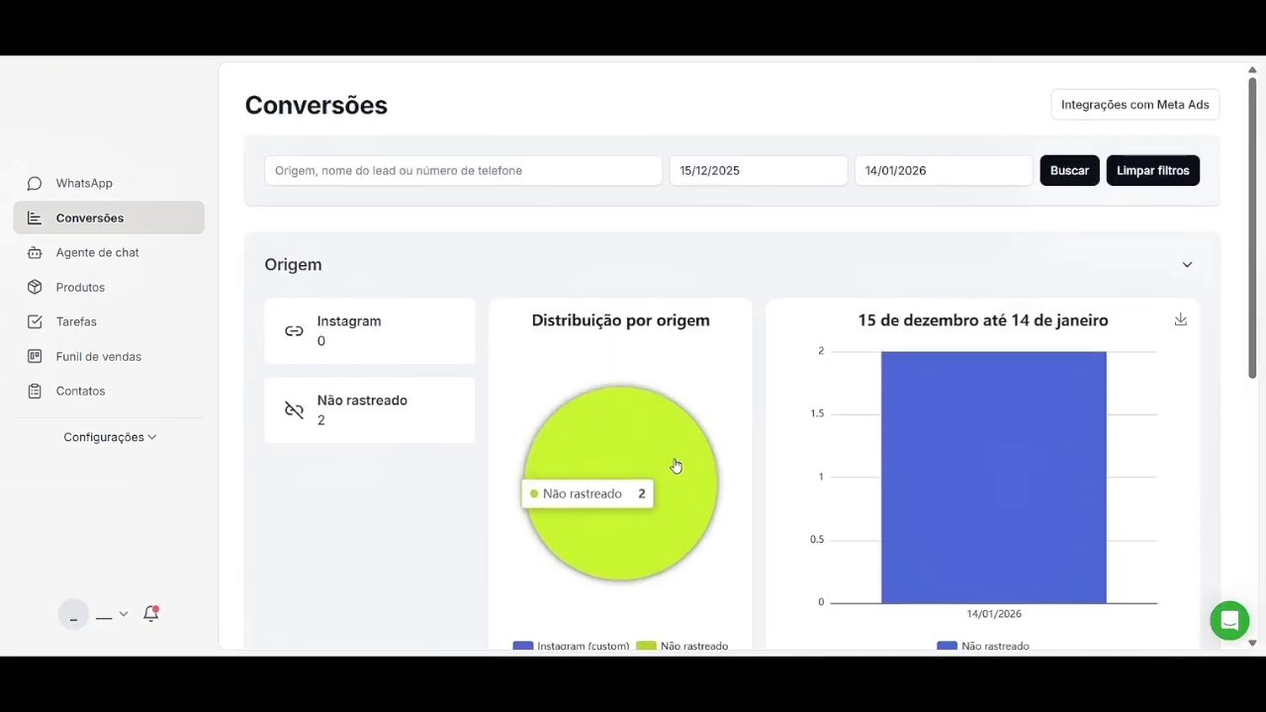
scroll(424, 489, down, 1)
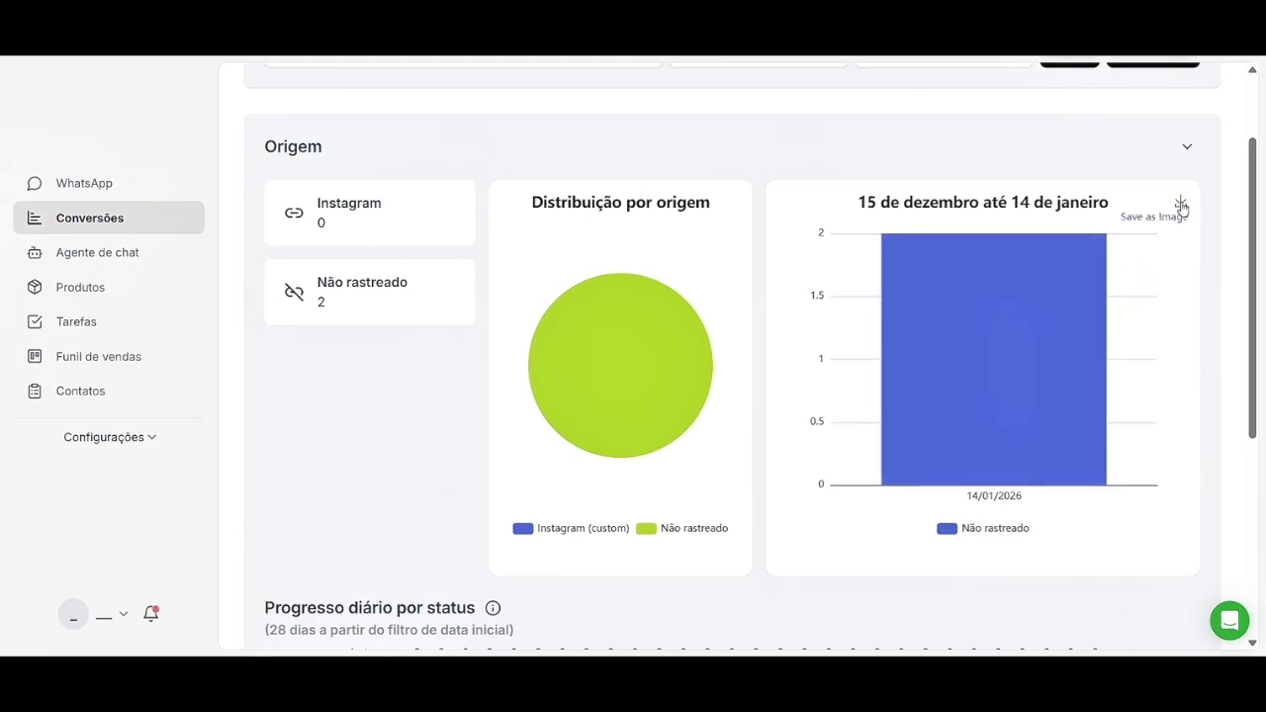
Set the current status of the untracked lead created at 11:00 to Instagram in the Conversões list.
mouse_move(667, 334)
scroll(337, 208, up, 1)
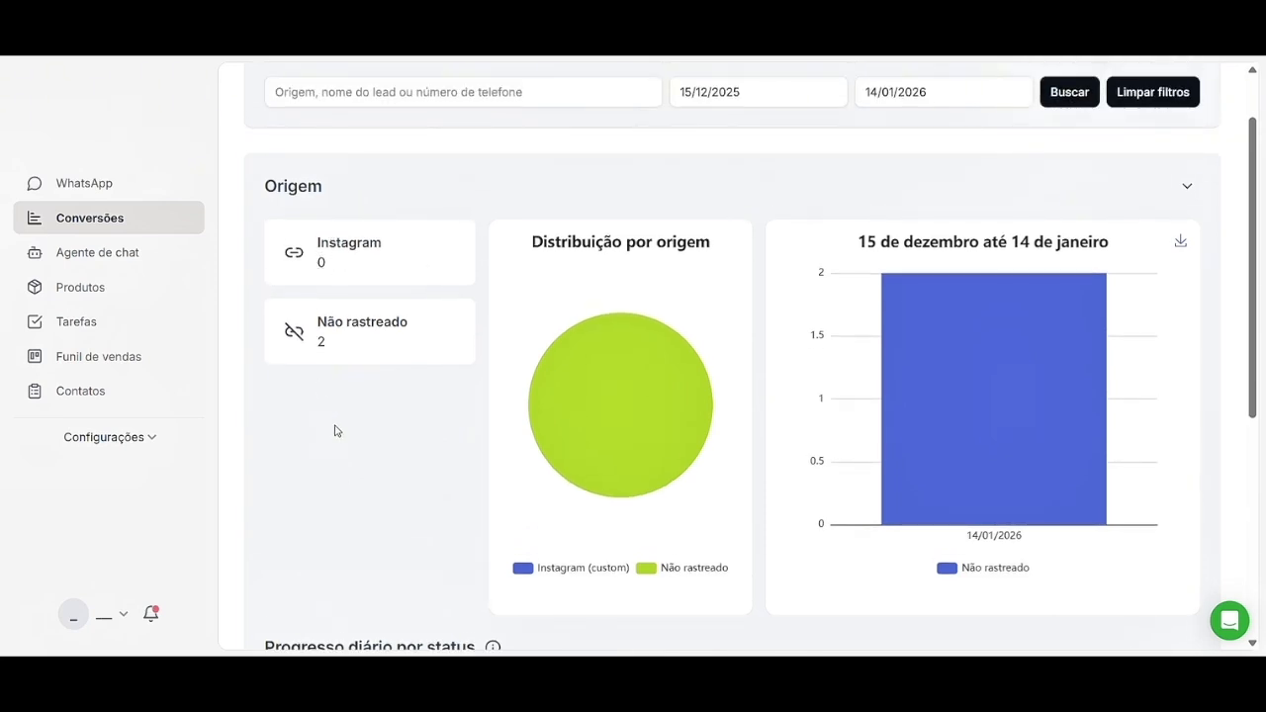
scroll(334, 430, down, 5)
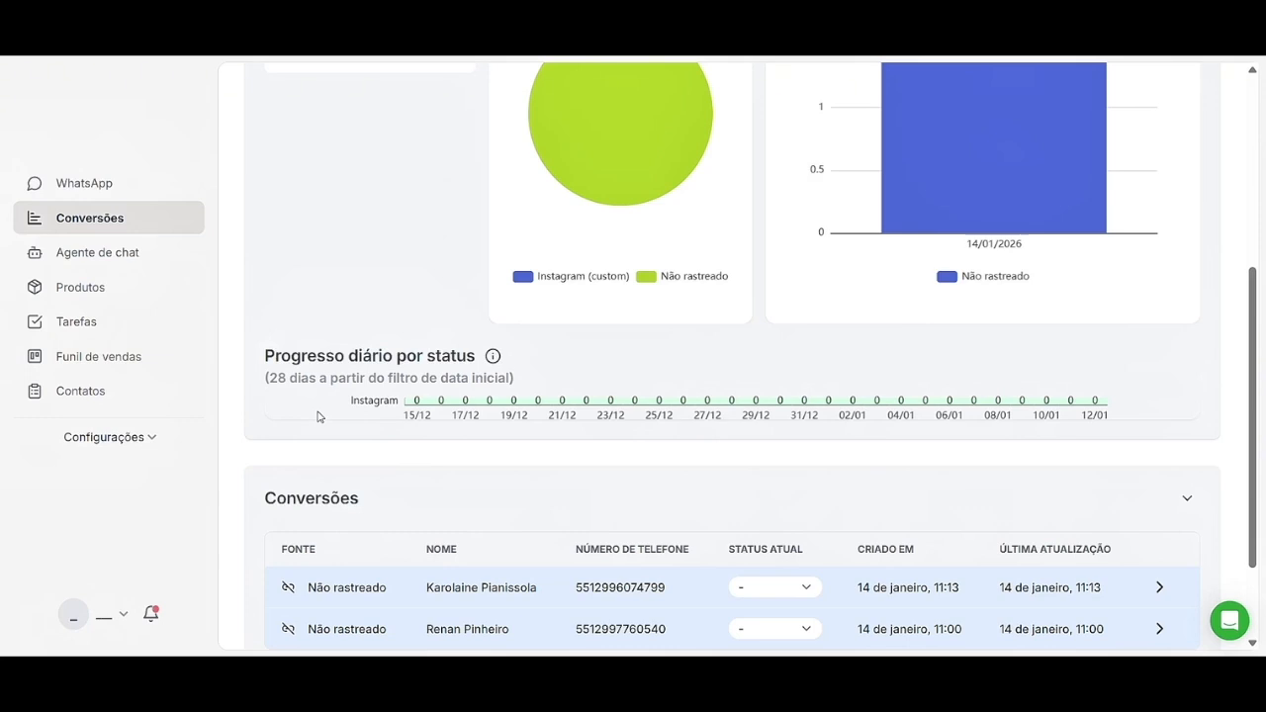
scroll(318, 416, down, 1)
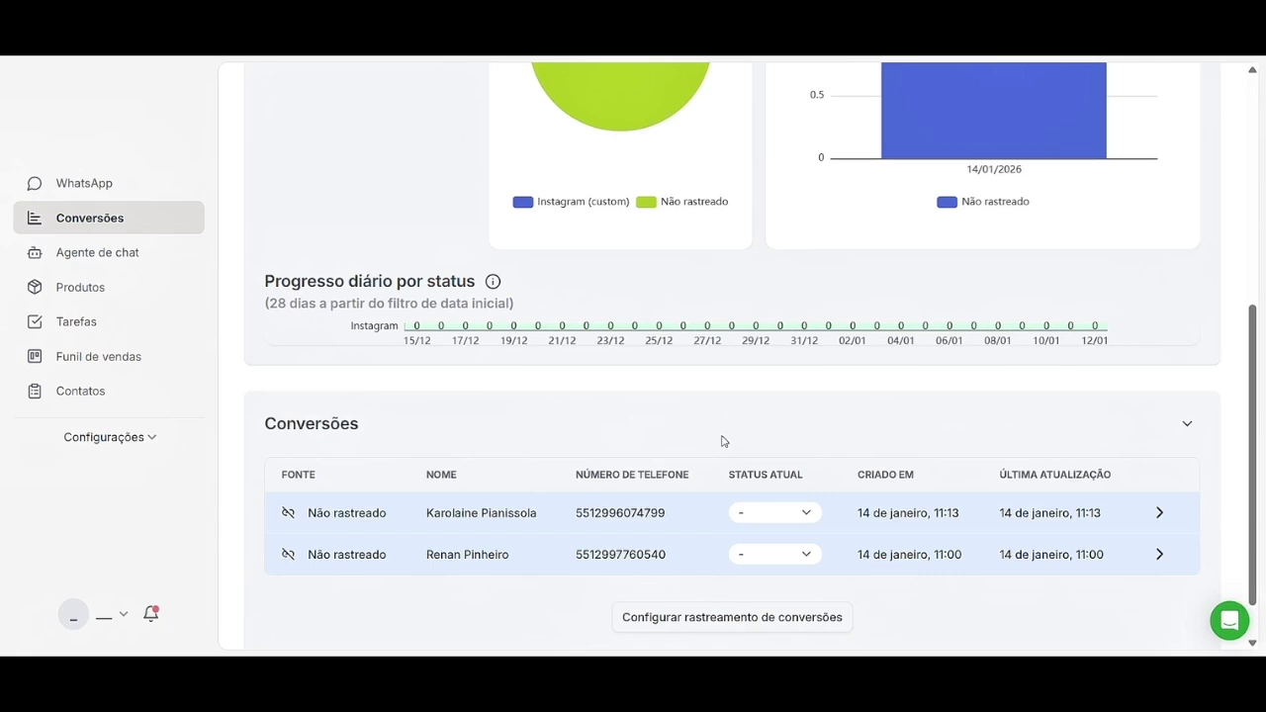
click(806, 556)
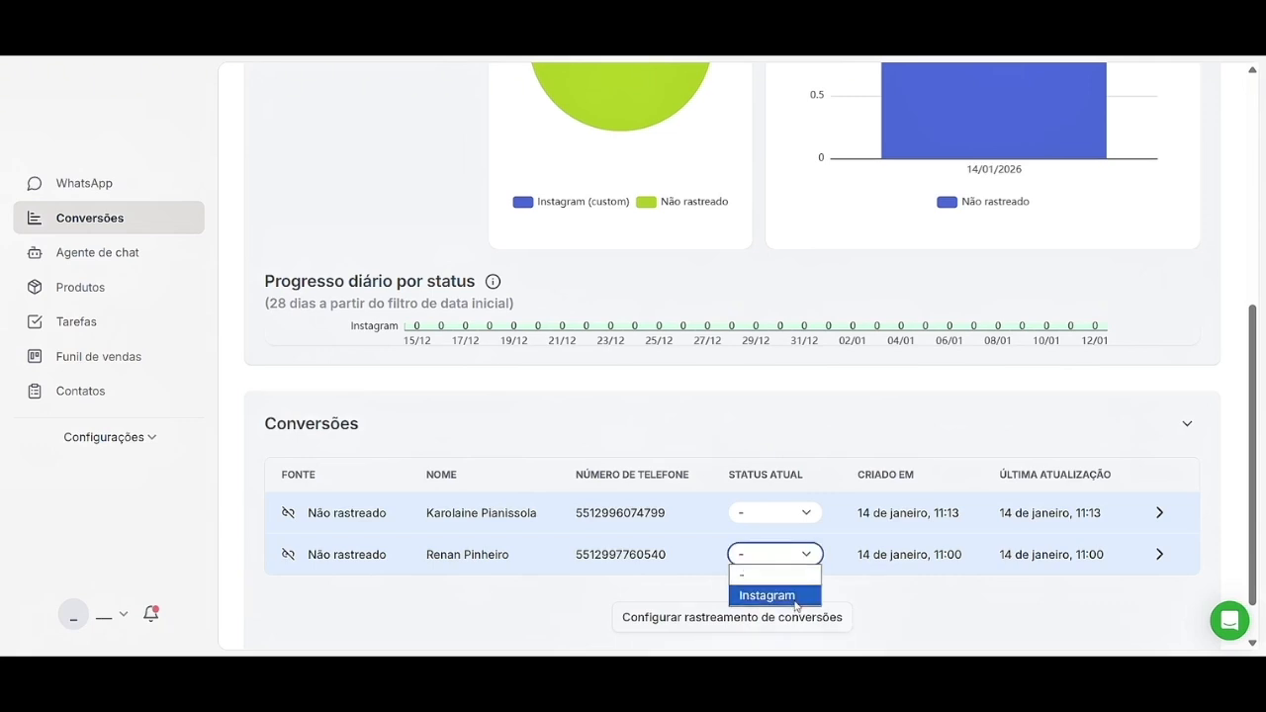
click(793, 597)
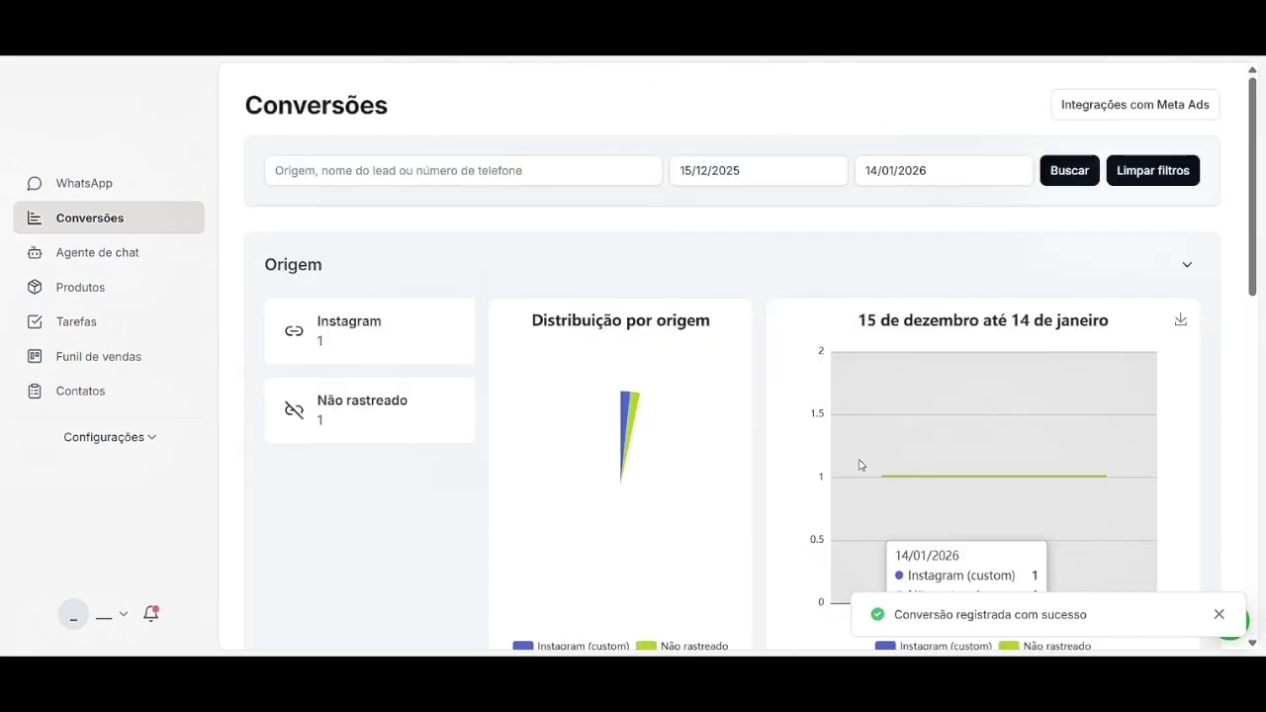
Examine the Origem distribution charts and the Funil chart on the conversions overview.
scroll(791, 435, down, 1)
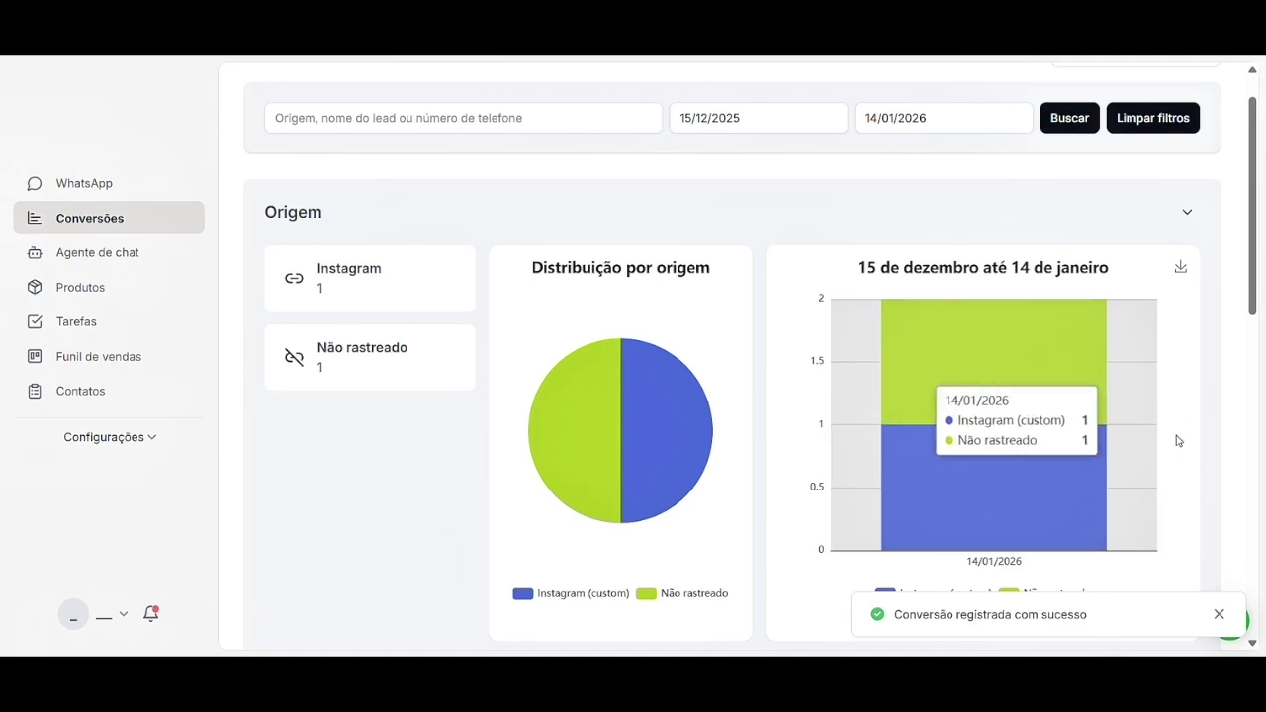
mouse_move(651, 420)
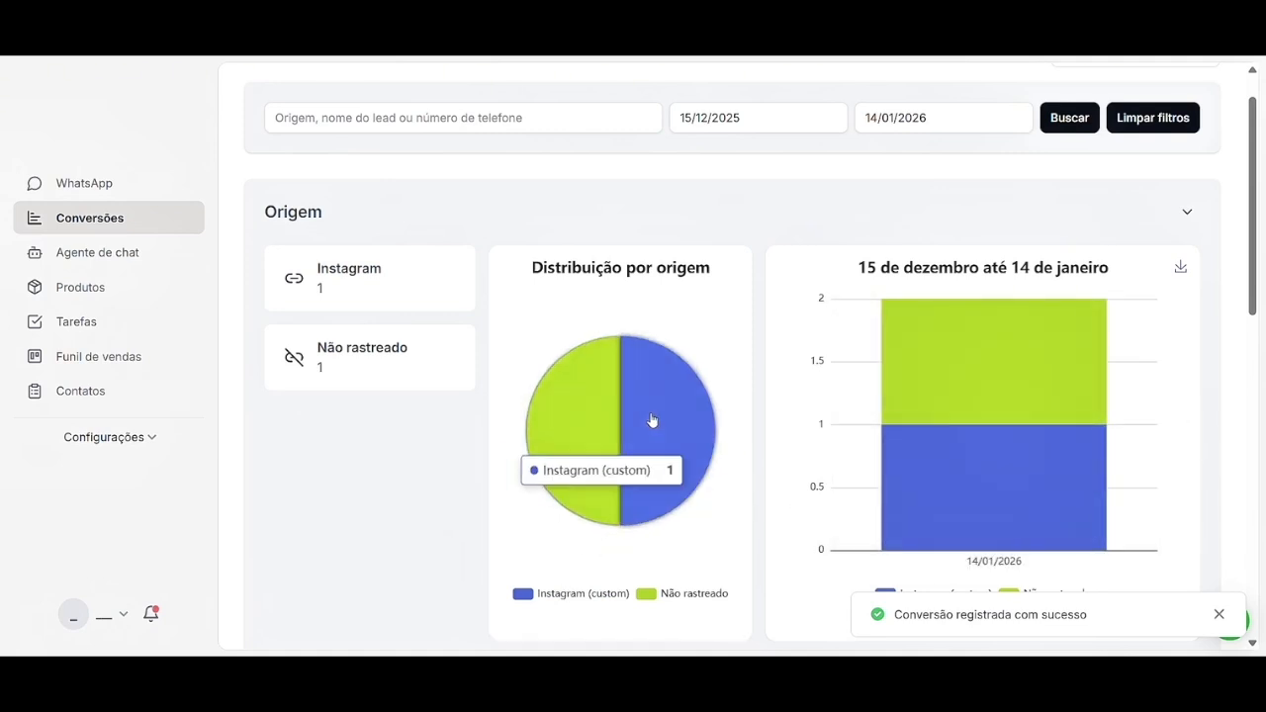
scroll(778, 486, down, 1)
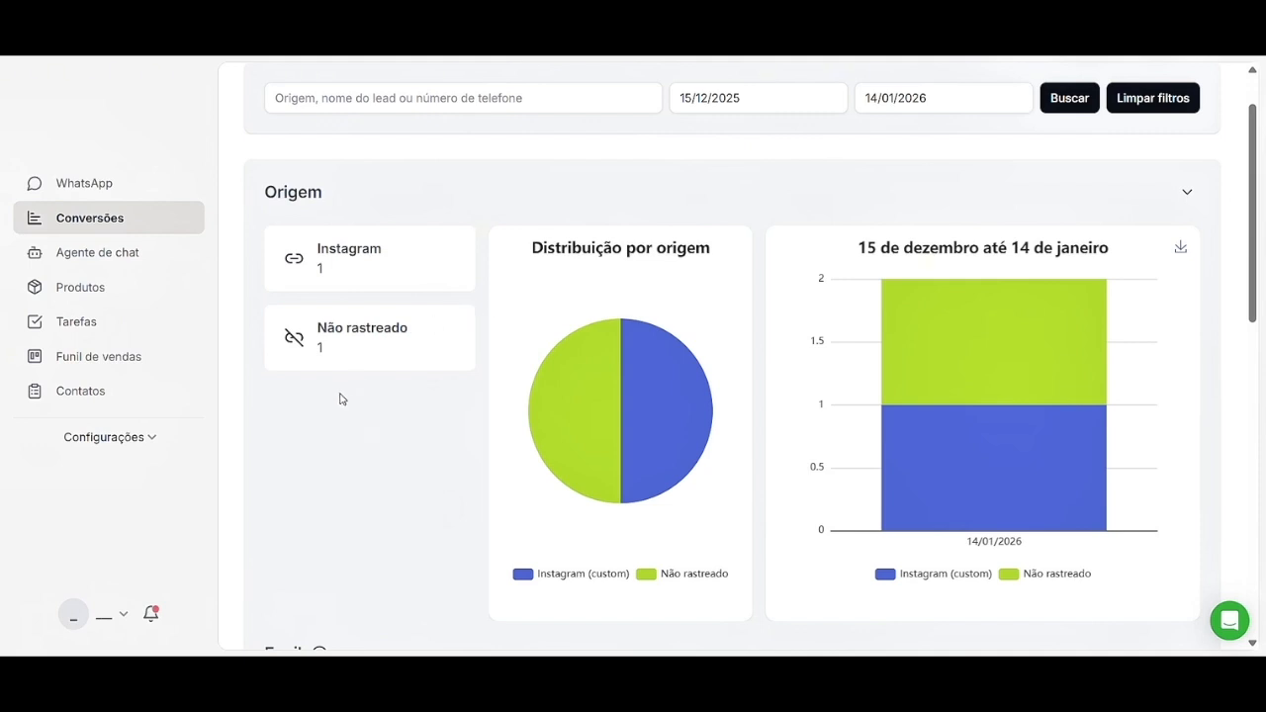
scroll(339, 398, down, 5)
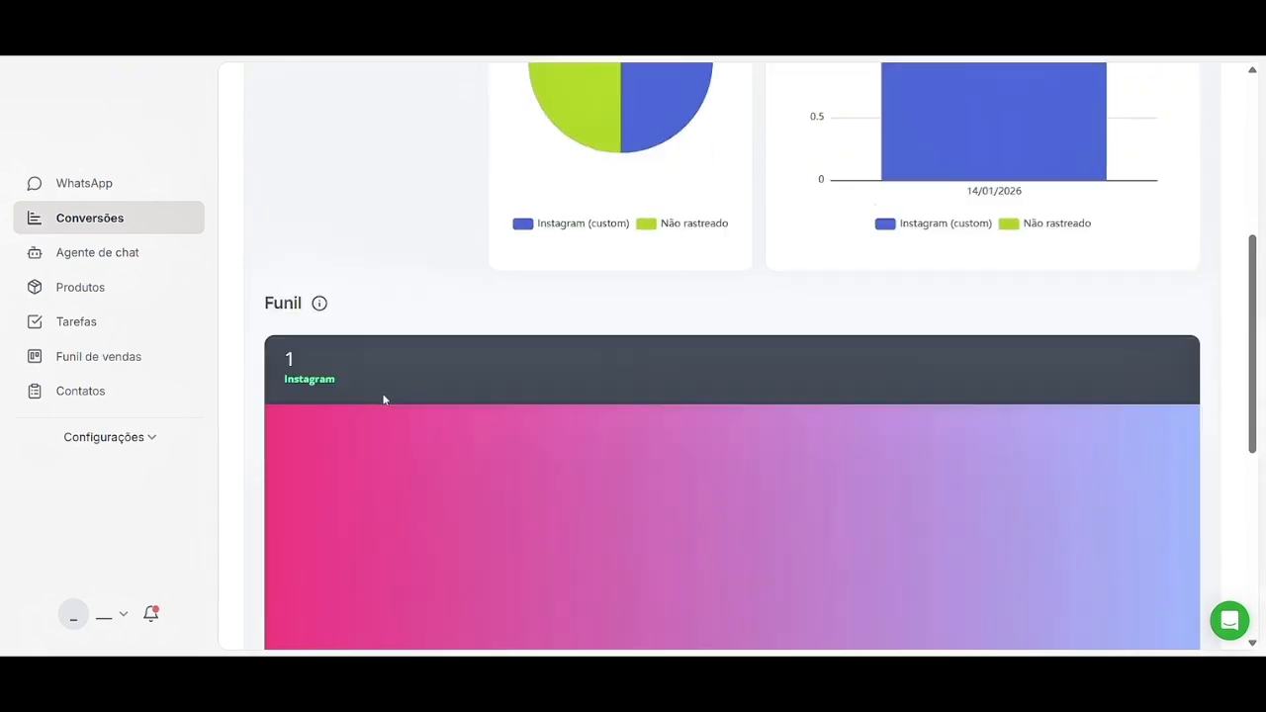
scroll(356, 197, up, 1)
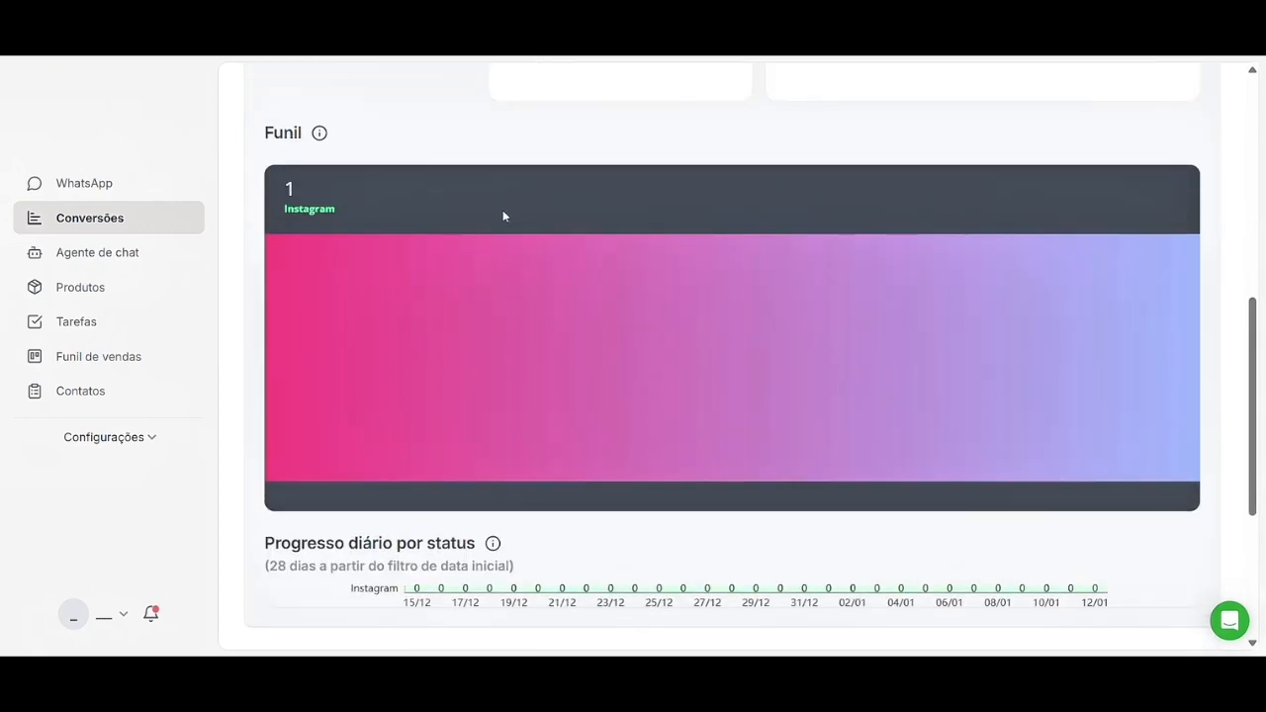
scroll(534, 218, up, 6)
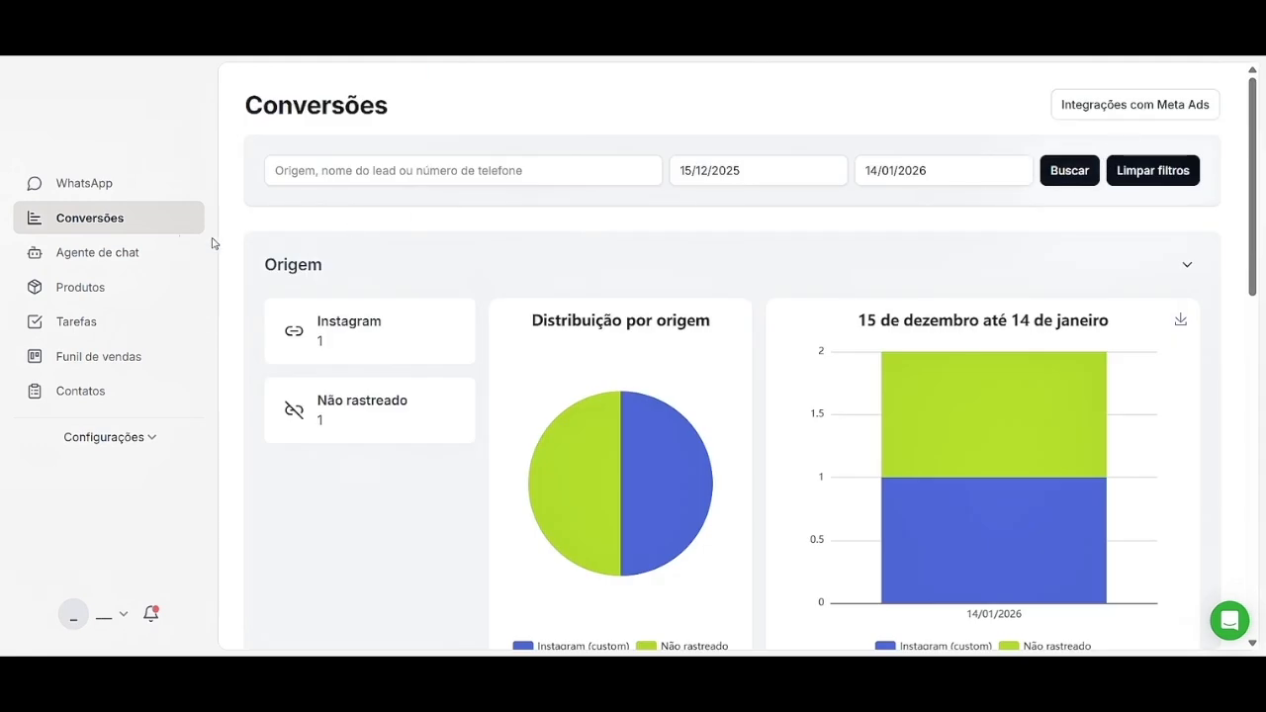
click(104, 220)
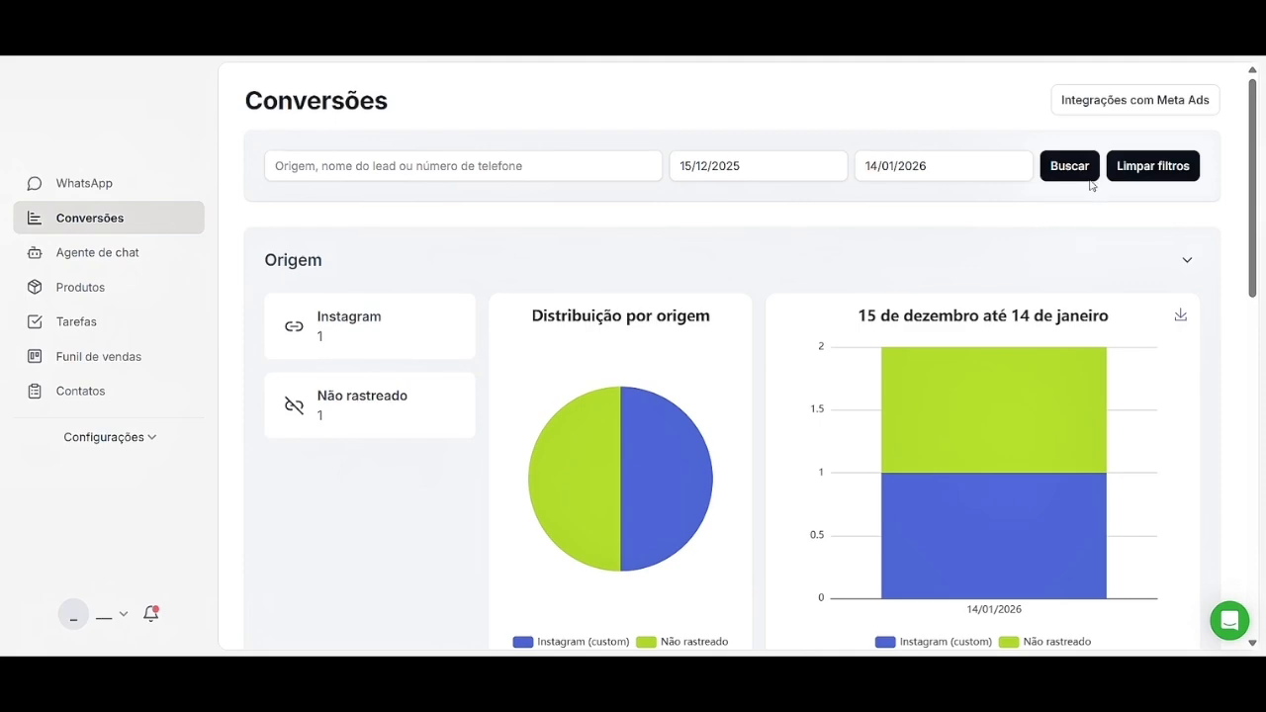
Open the conversion tracking configuration and add a new pipeline status named Facebook.
scroll(1022, 243, down, 10)
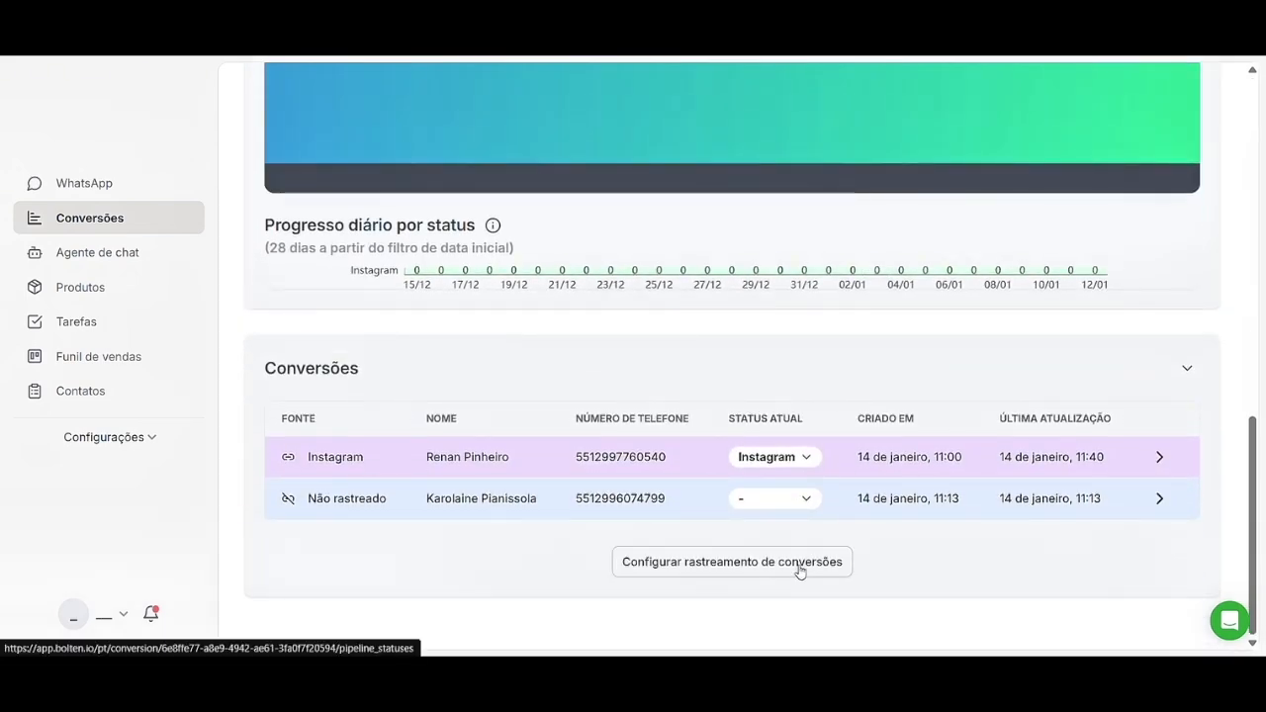
click(801, 561)
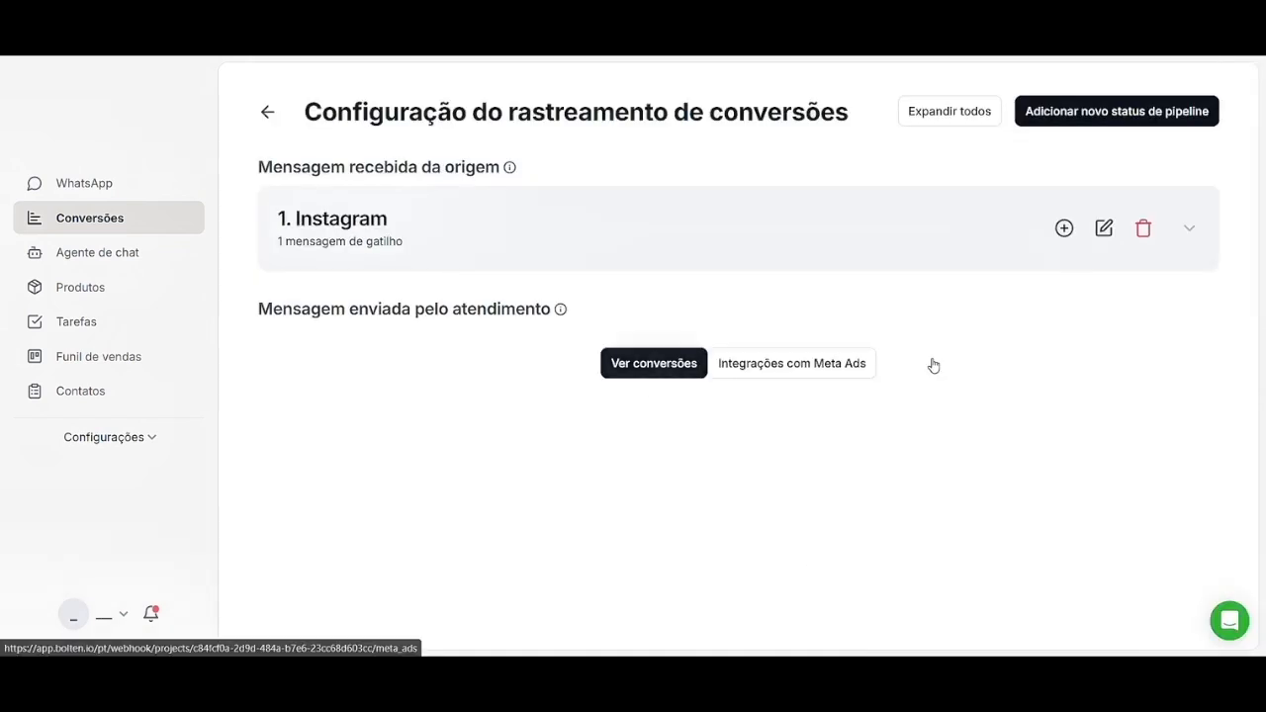
click(1168, 114)
text(Facebook)
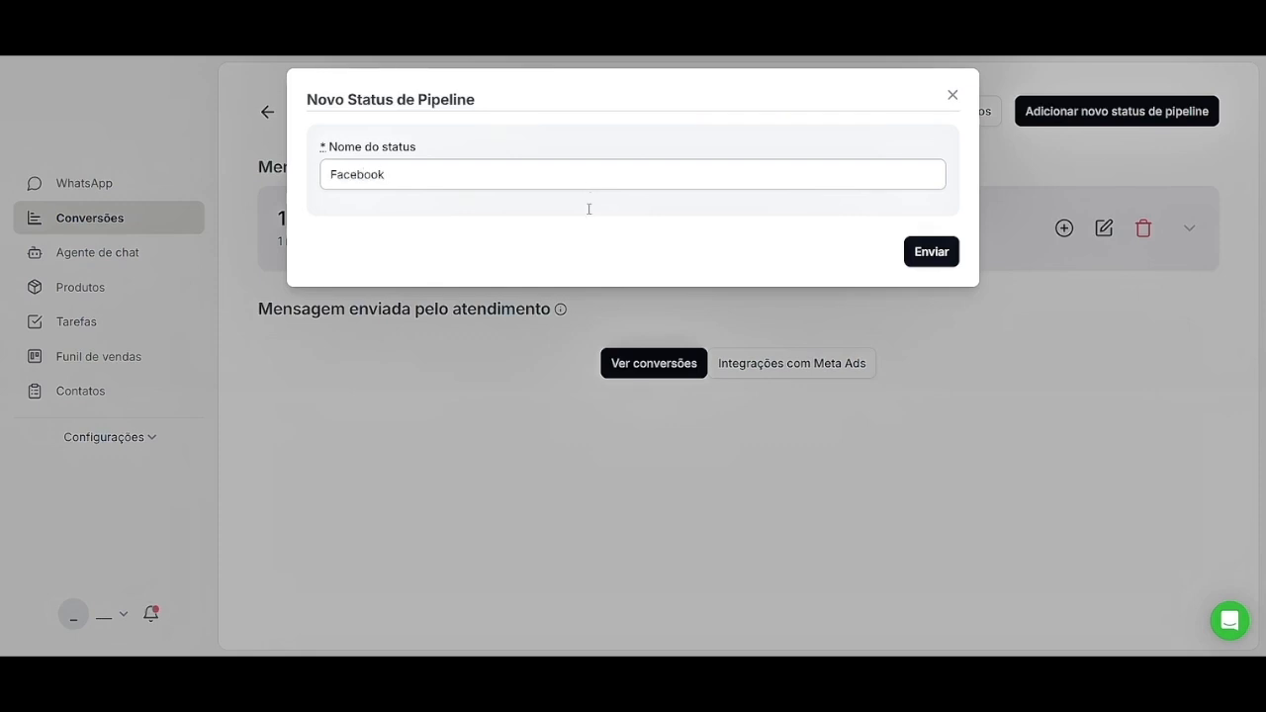
click(935, 252)
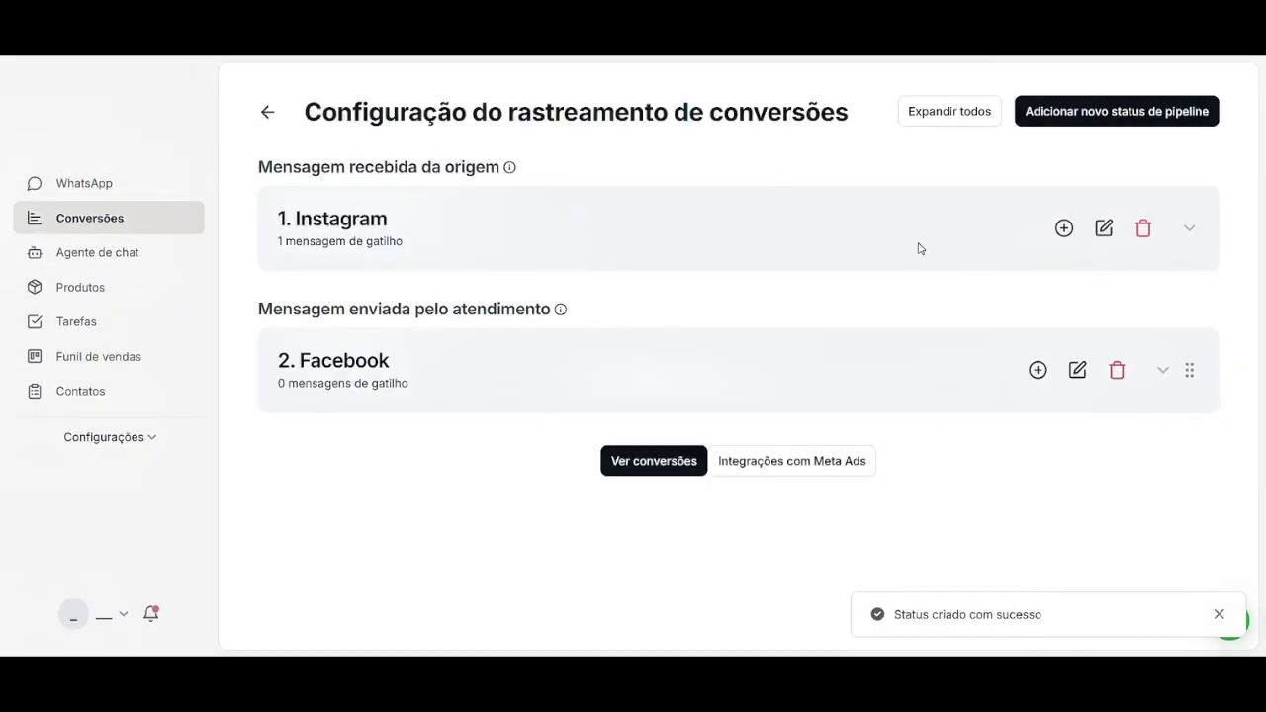
Add the trigger message "Olá, vim do Facebook" to the Facebook status and submit it.
click(1039, 371)
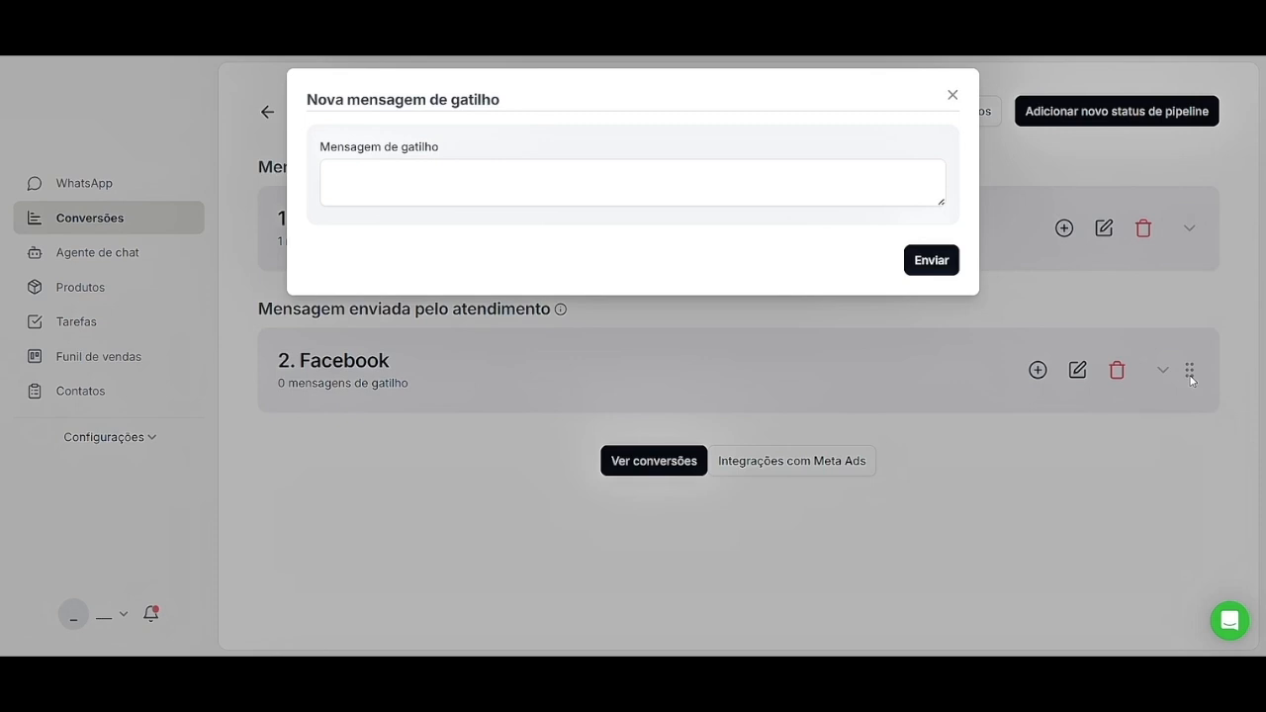
click(1192, 381)
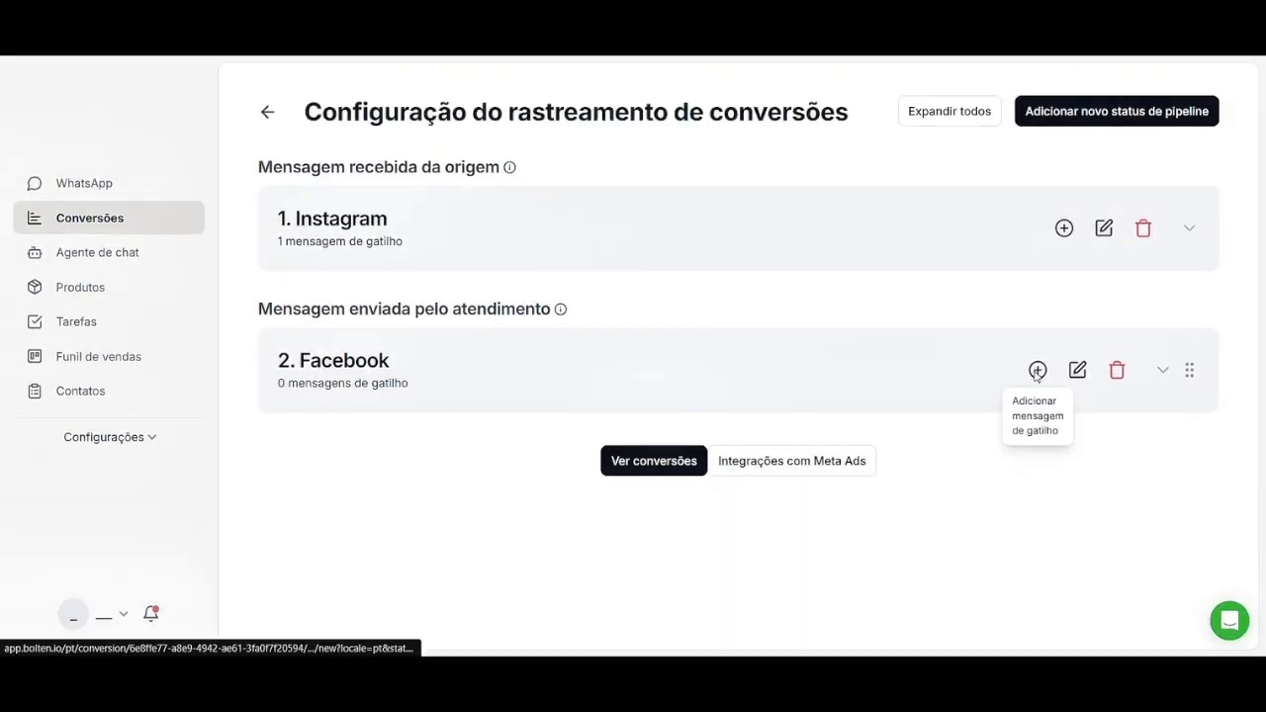
click(1036, 371)
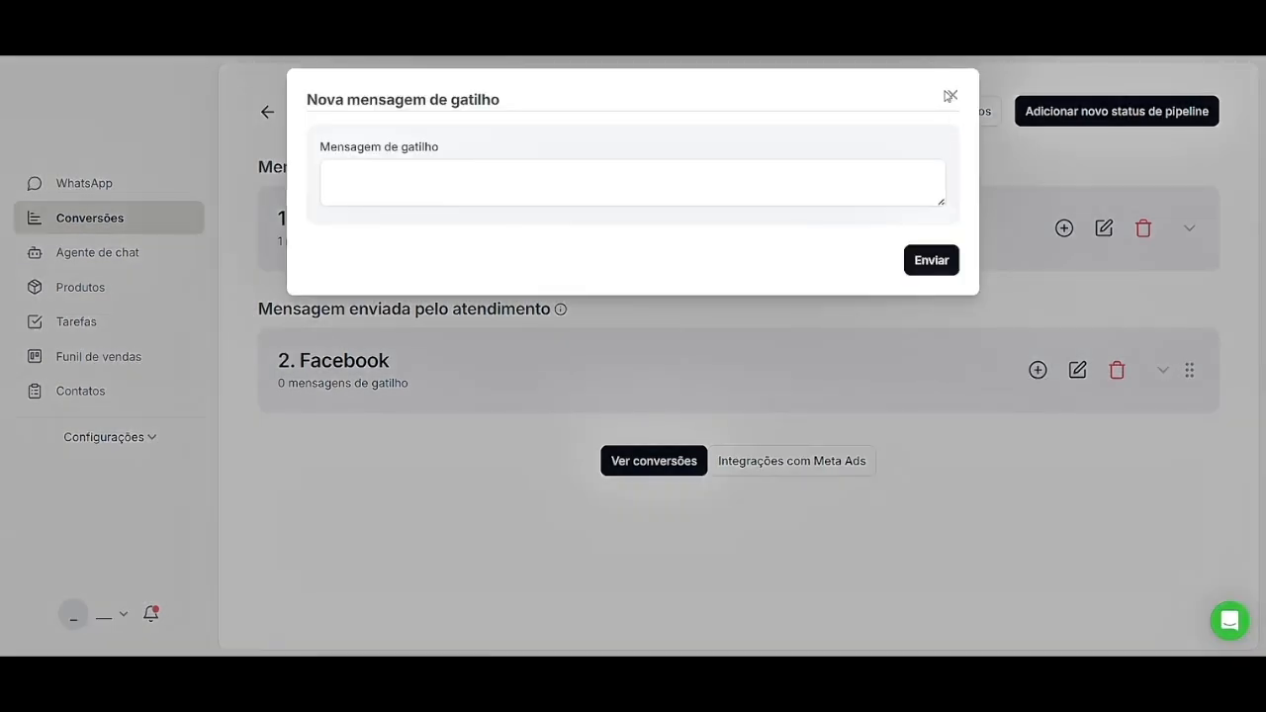
click(688, 158)
text(Olá, vim do Facebook)
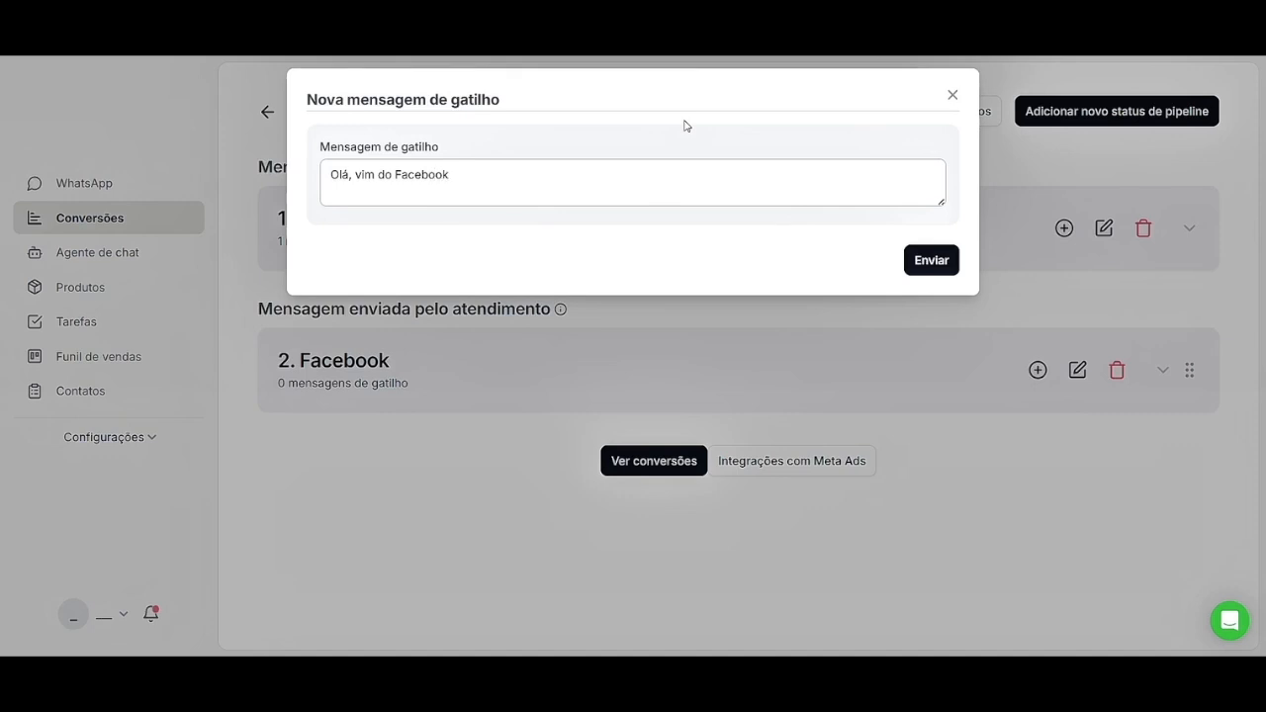
click(944, 265)
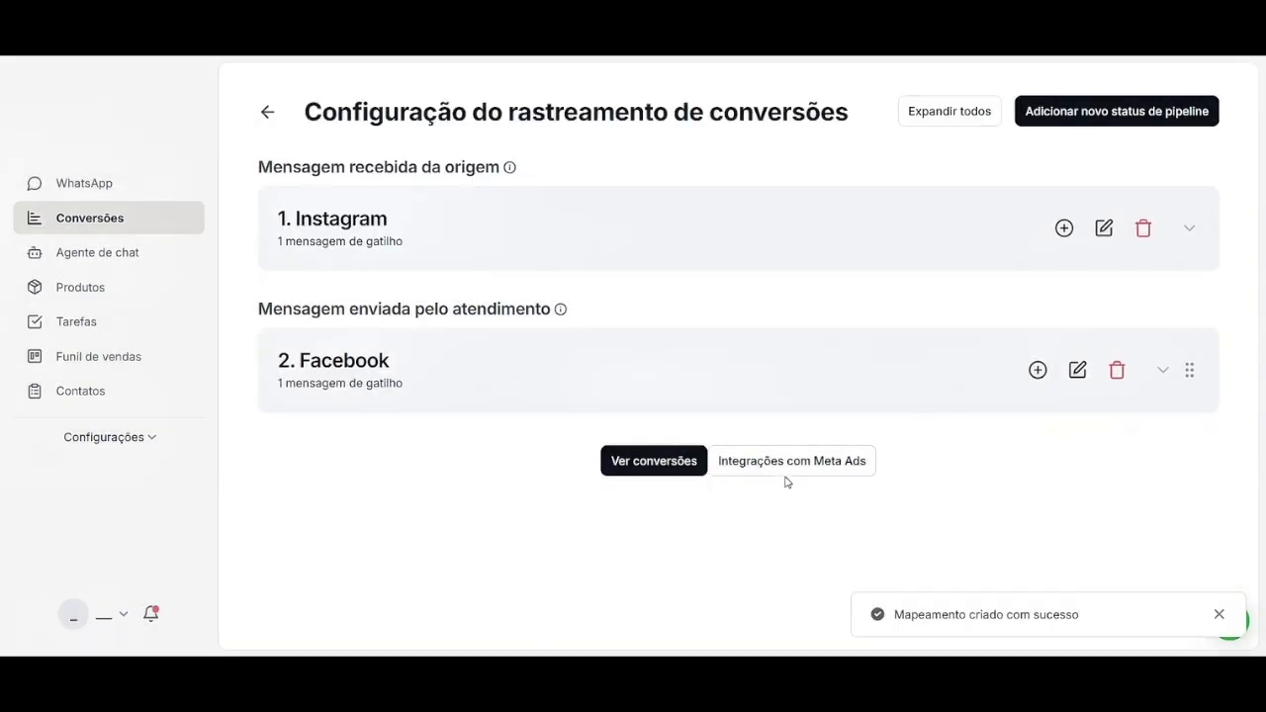
Return to the conversions overview and set the remaining untracked lead's current status to Facebook.
click(680, 467)
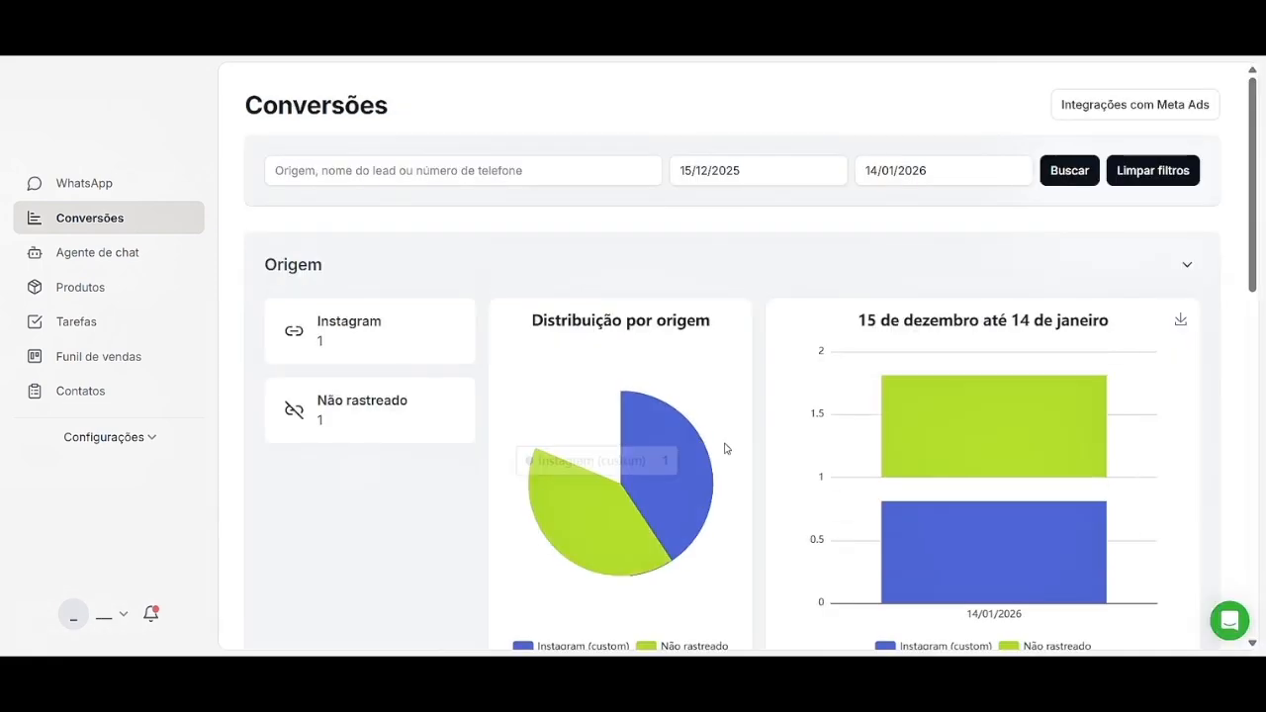
scroll(726, 446, down, 5)
scroll(725, 448, down, 3)
scroll(686, 307, up, 2)
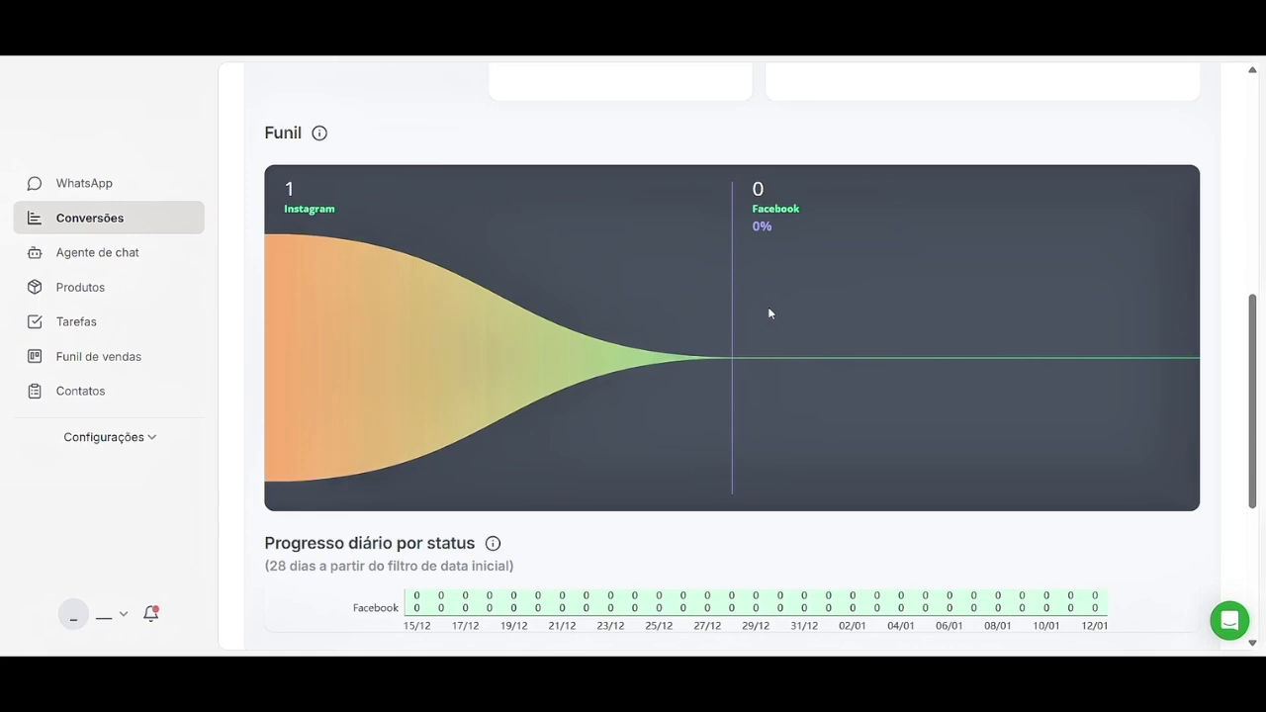
scroll(769, 313, down, 2)
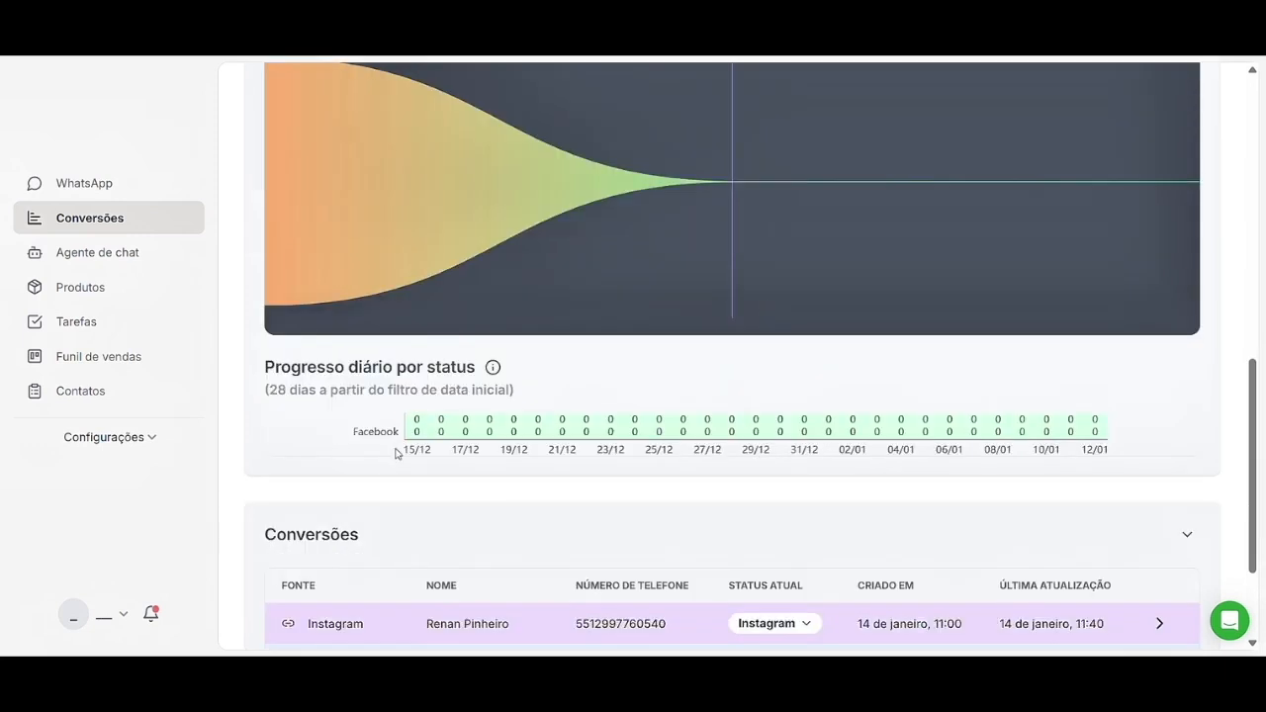
scroll(416, 462, down, 1)
scroll(465, 455, down, 1)
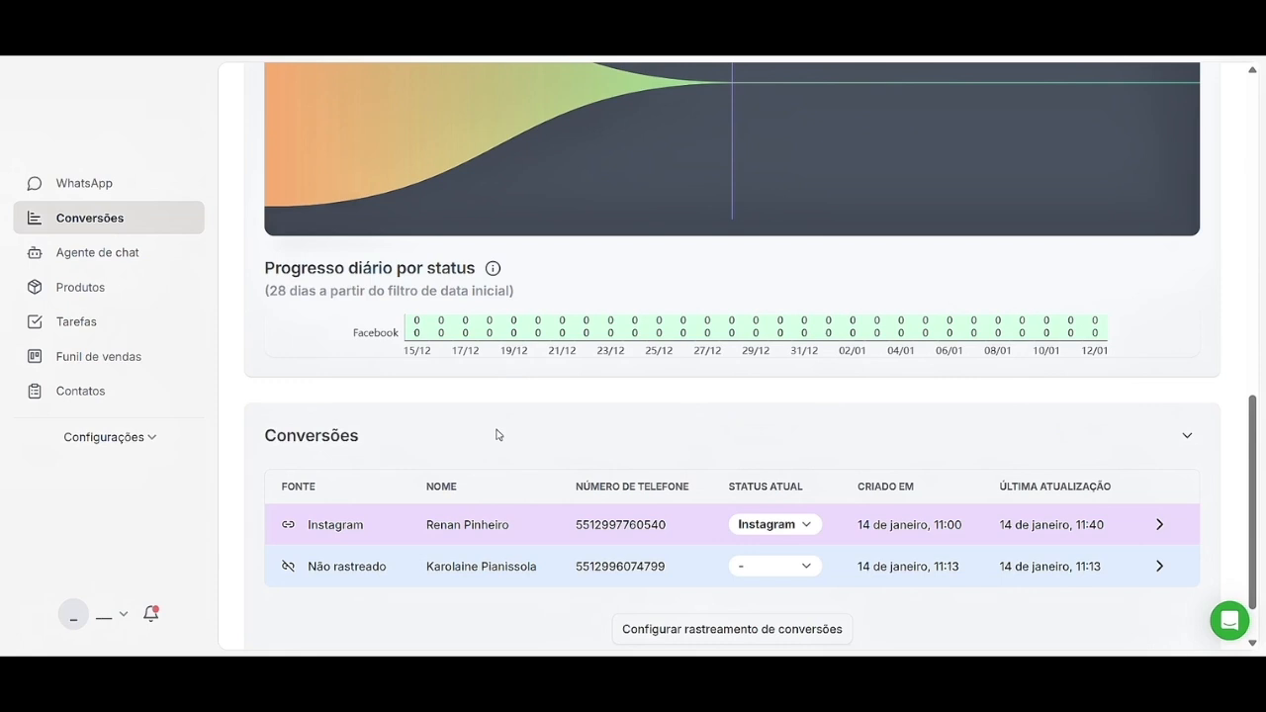
click(773, 568)
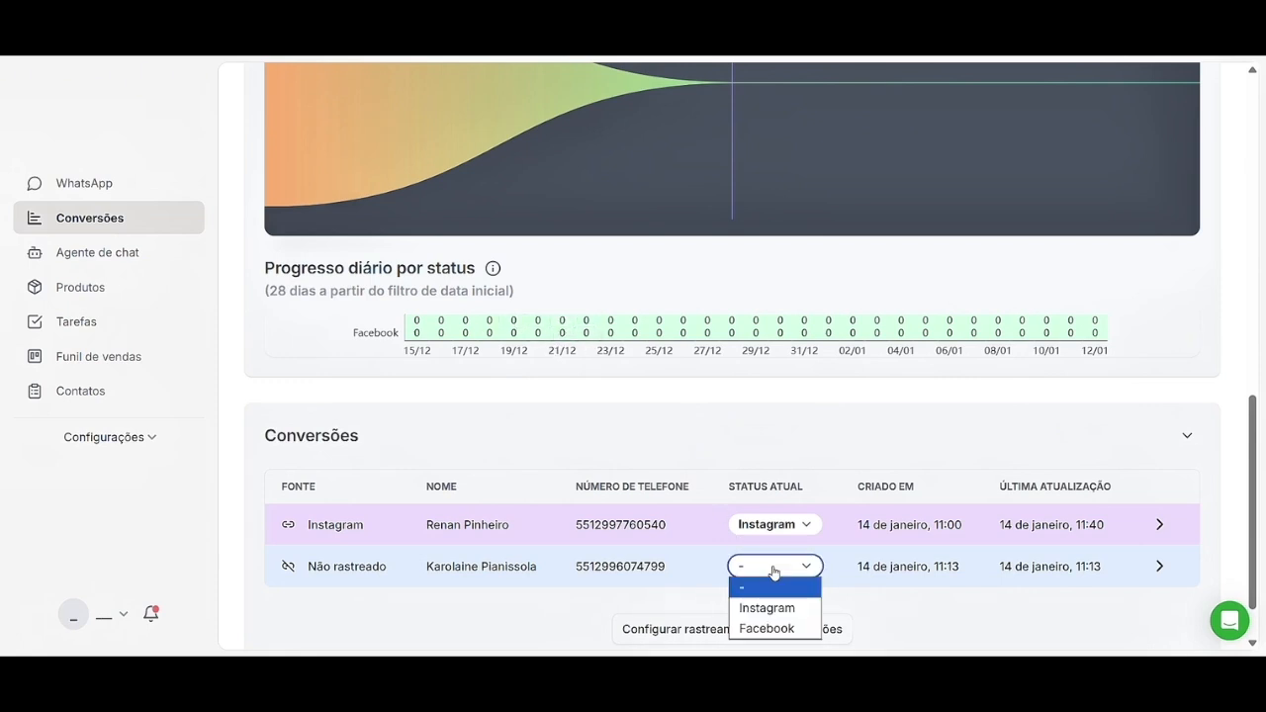
click(771, 629)
Review the Conversões list and the Instagram-to-Facebook stages of the Funil chart.
scroll(890, 621, down, 1)
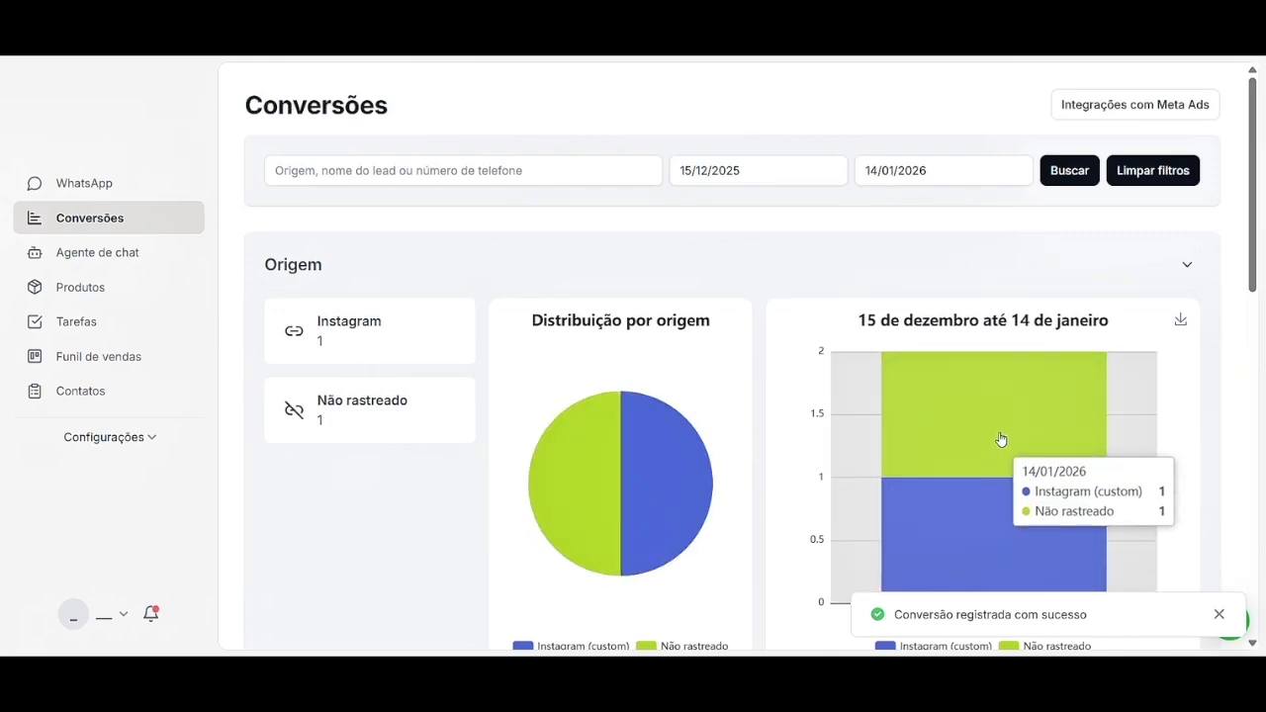
scroll(662, 514, down, 10)
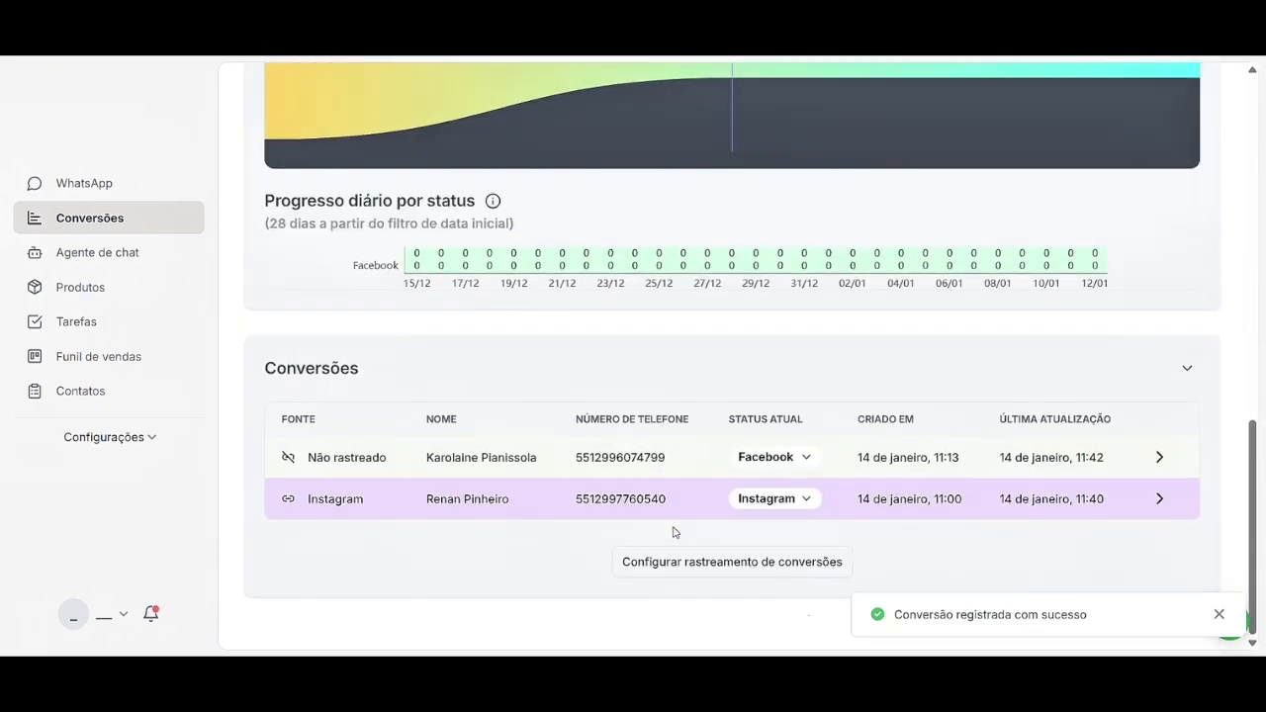
scroll(864, 577, up, 4)
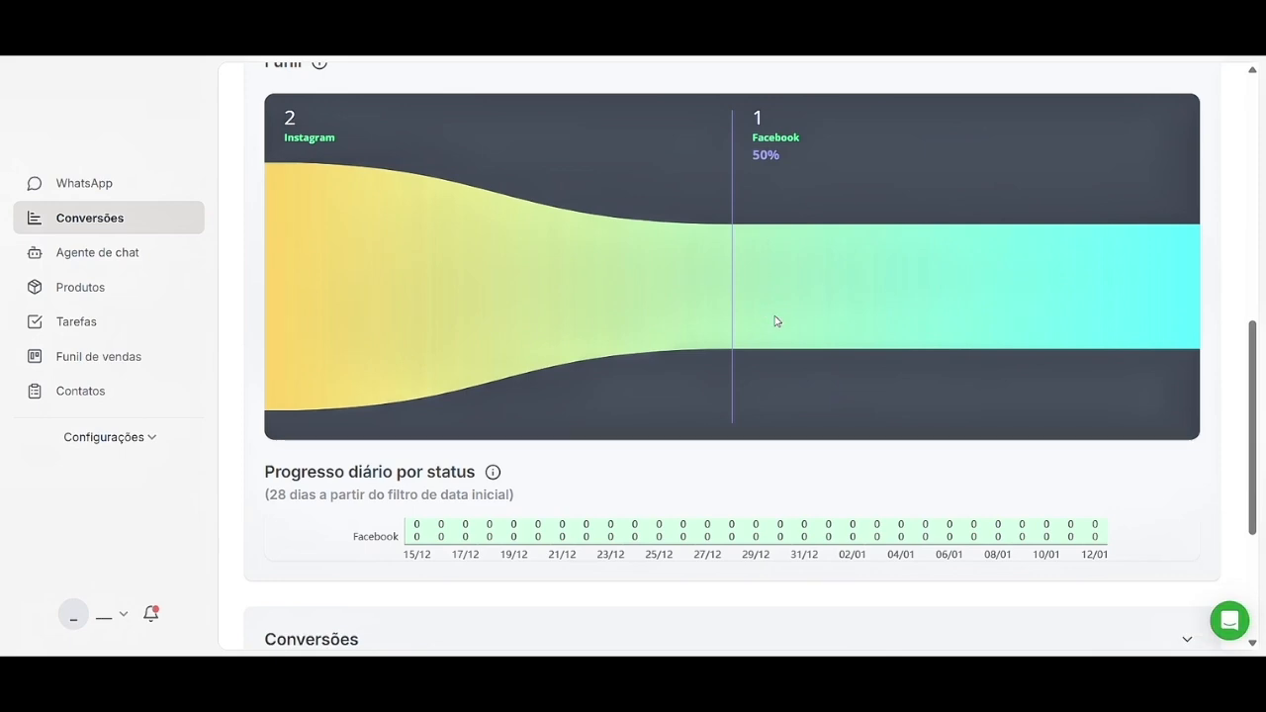
scroll(791, 341, down, 2)
scroll(809, 356, up, 9)
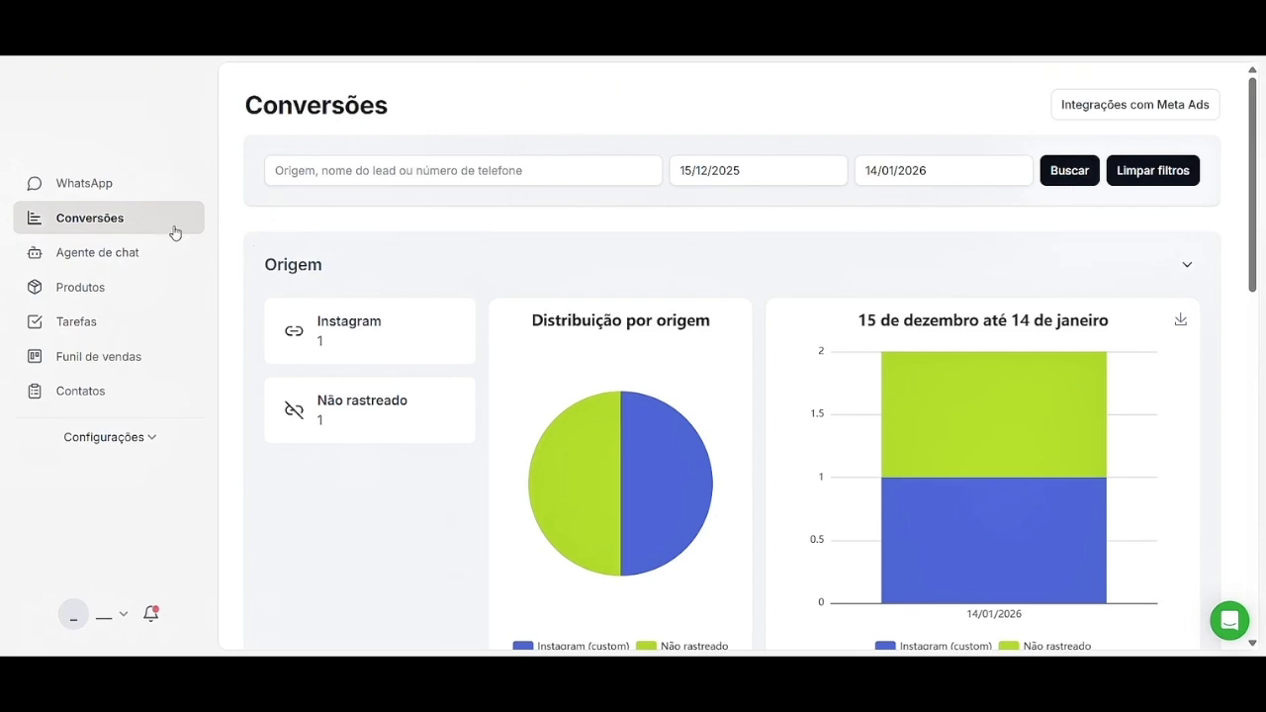
Open the conversion tracking configuration from the end of the conversions overview.
scroll(775, 495, down, 8)
scroll(774, 495, down, 5)
click(762, 559)
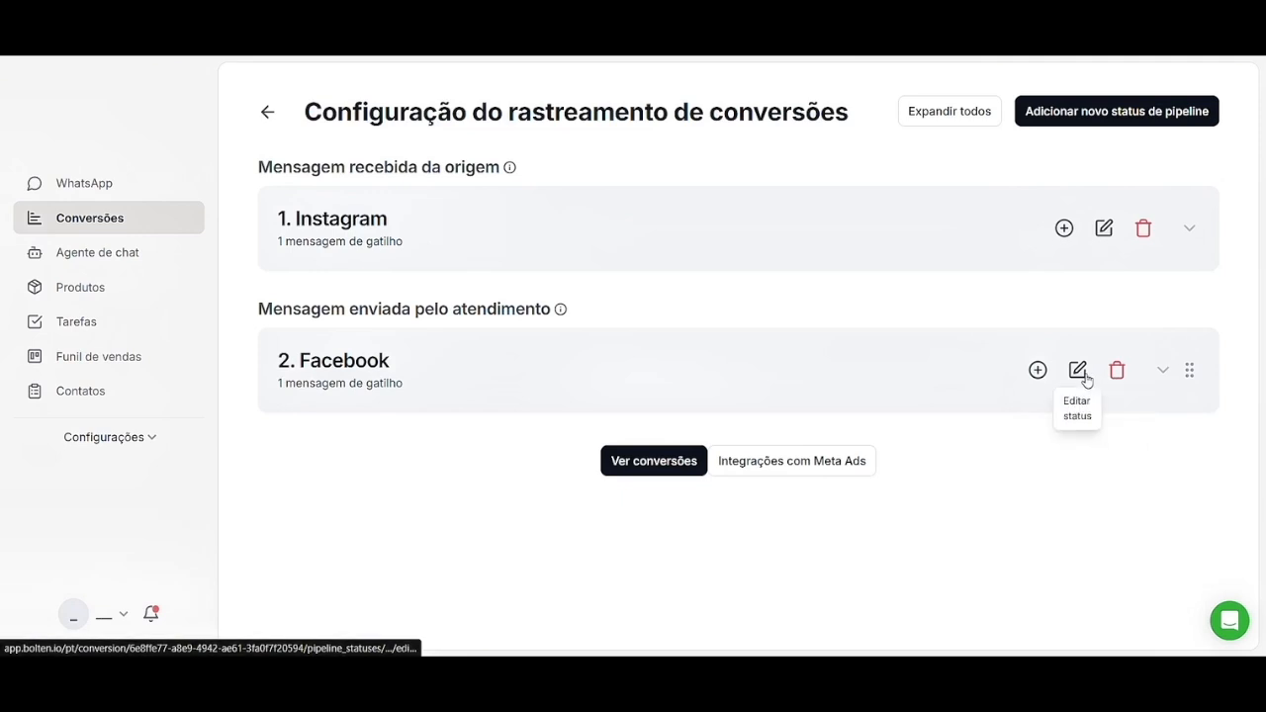
click(1077, 370)
drag(464, 167, 195, 167)
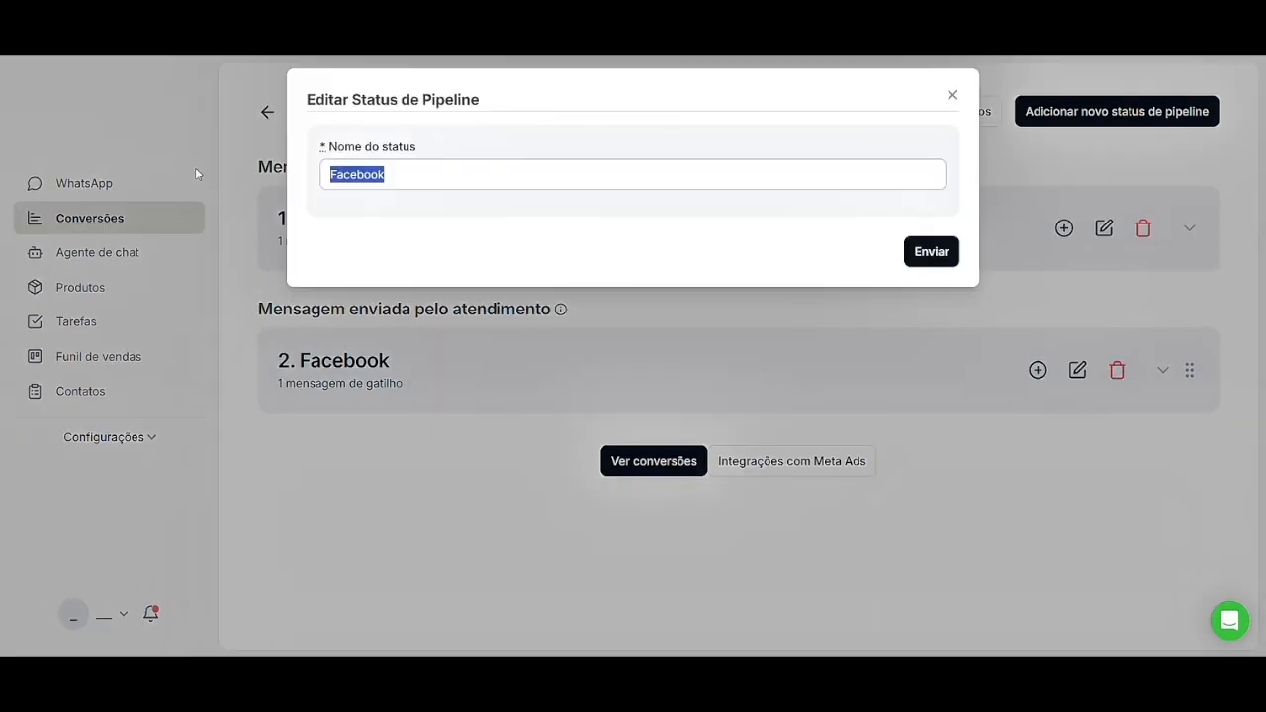
click(195, 170)
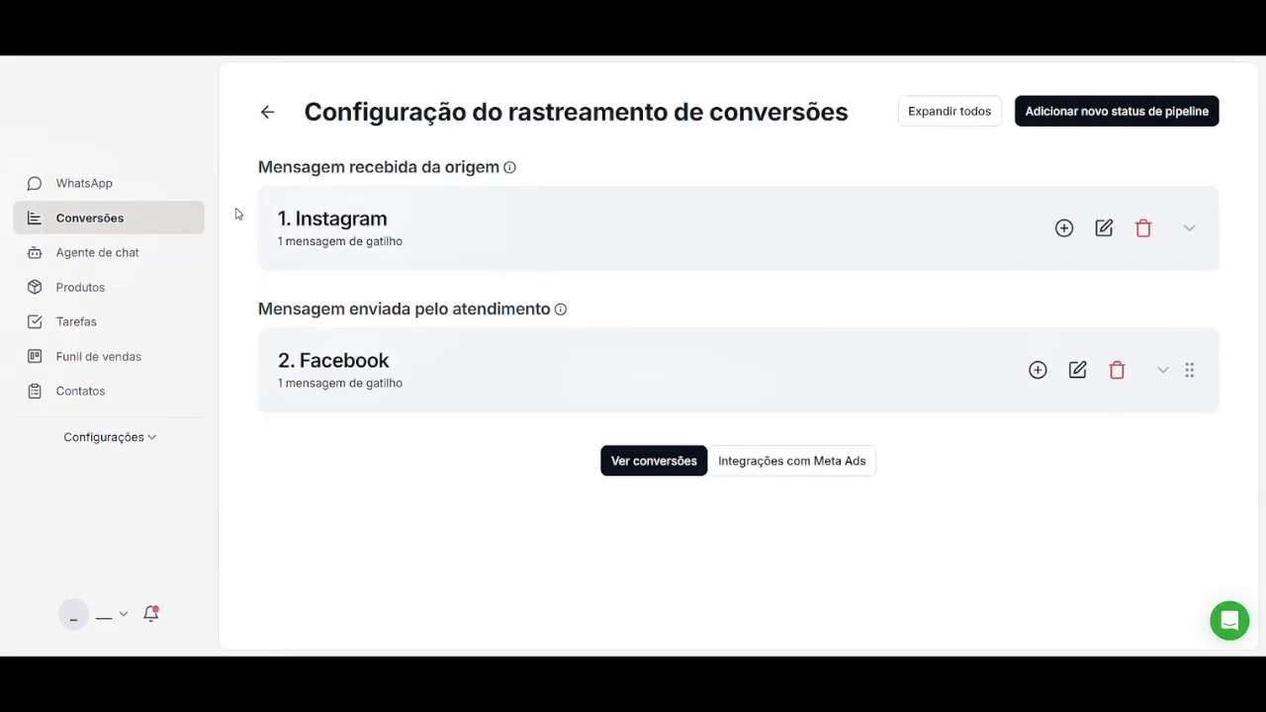
Rename the Facebook pipeline status to "Reunião Agendada" and submit the change.
mouse_move(560, 309)
click(1077, 370)
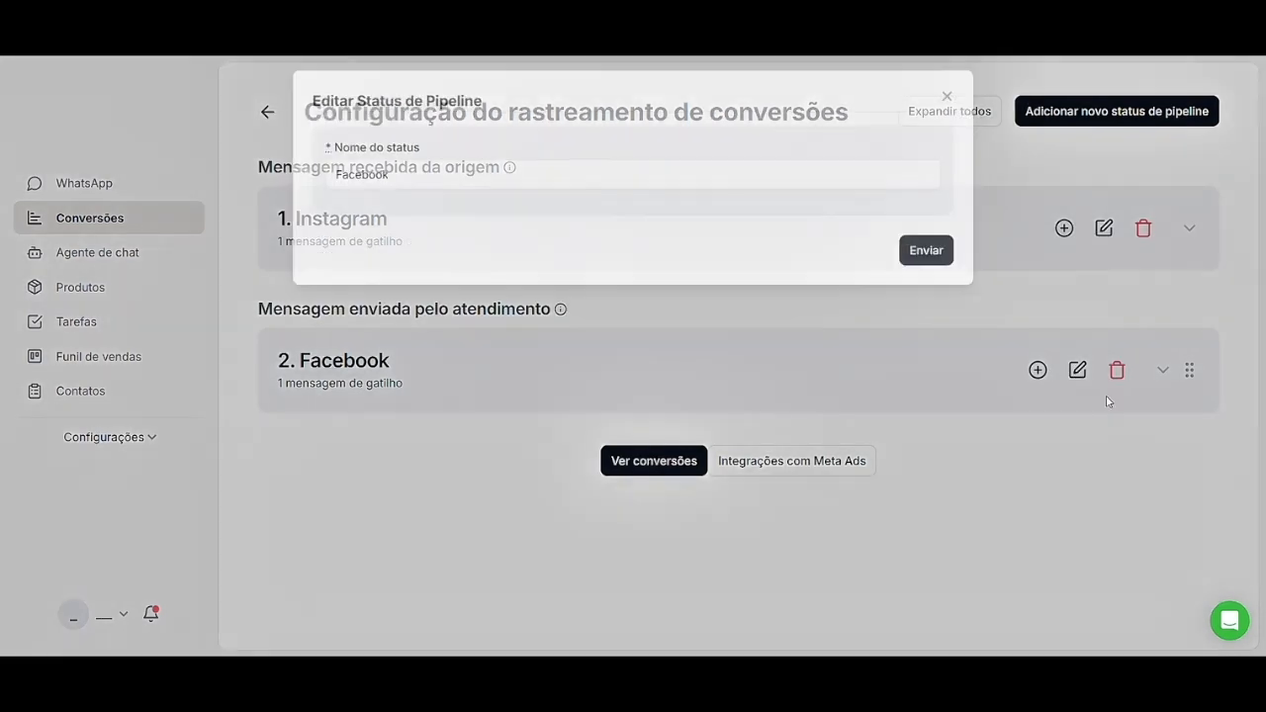
triple_click(580, 175)
text(Reu)
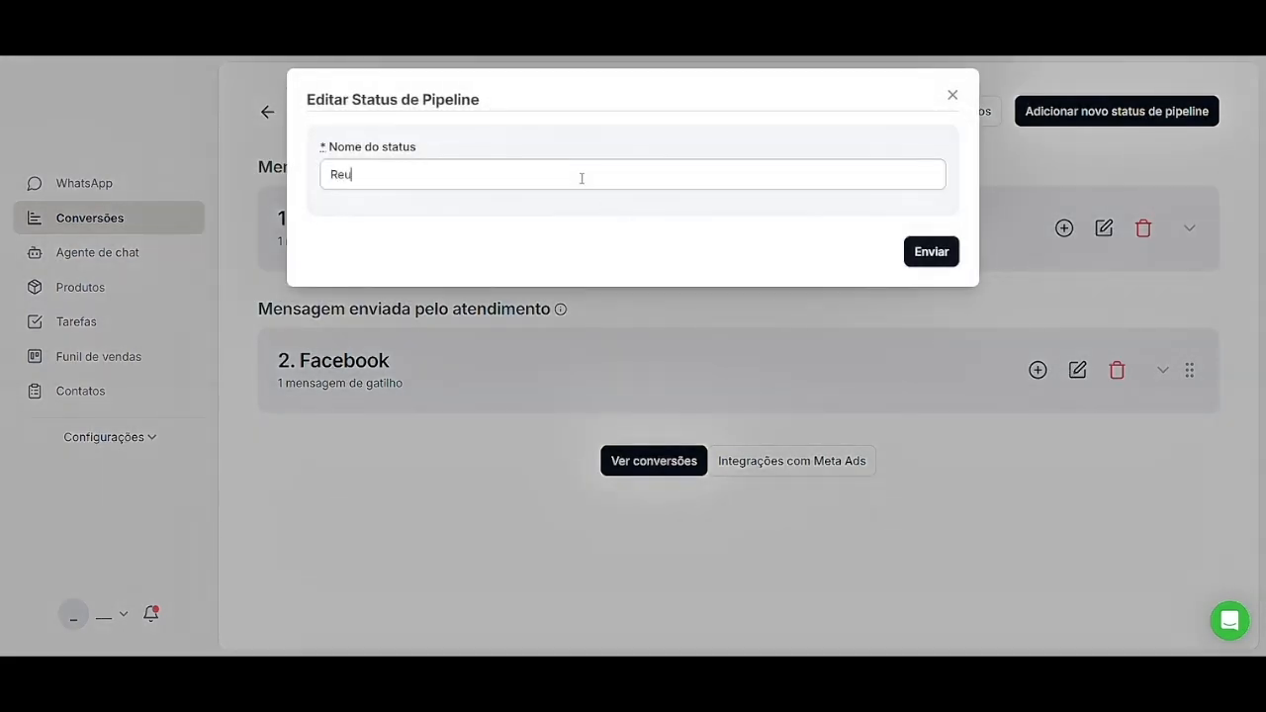
text(nião Agendada)
key(Return)
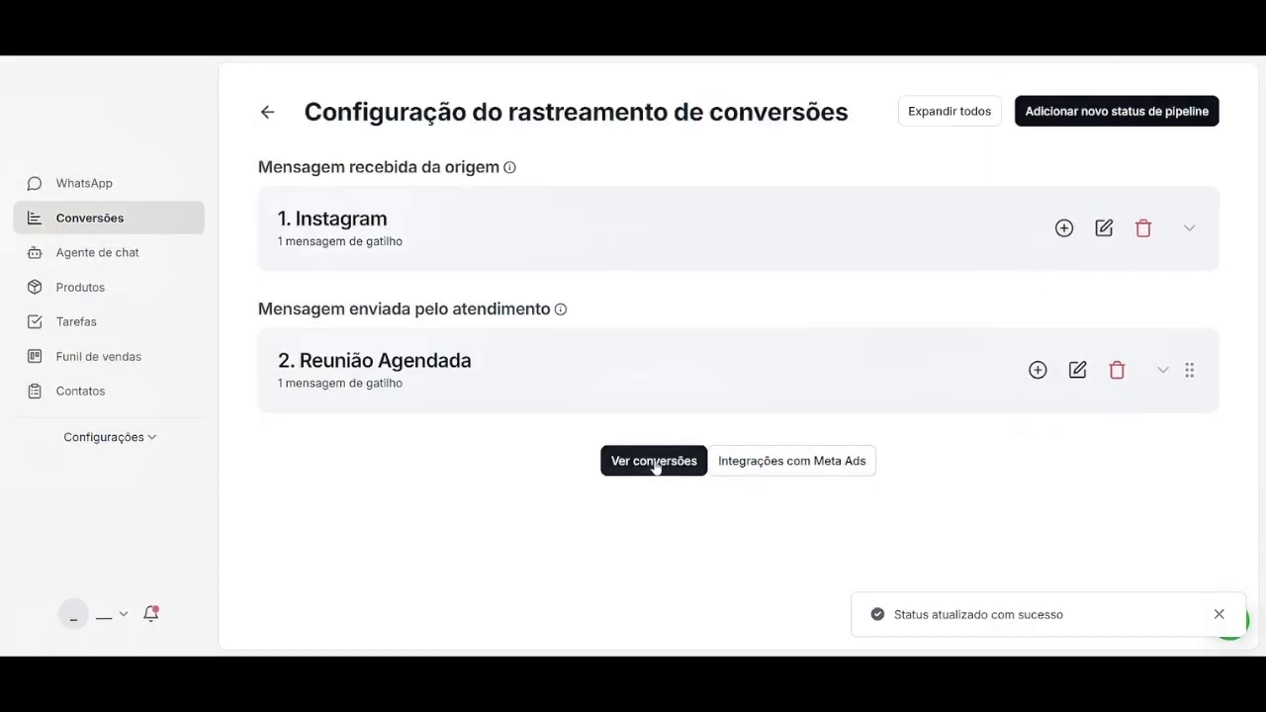
Return to the conversions overview and review the Funil chart, daily progress by status, Origem charts and Conversões list.
click(654, 461)
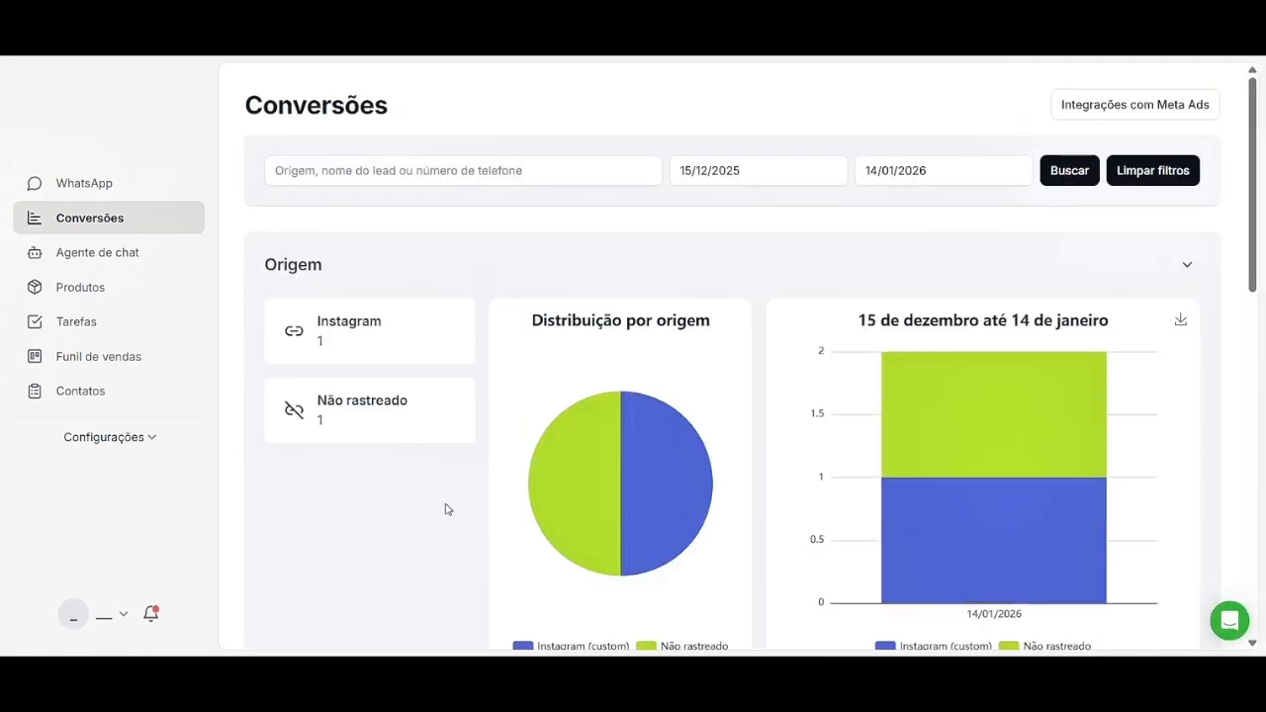
scroll(446, 506, down, 6)
scroll(546, 486, down, 1)
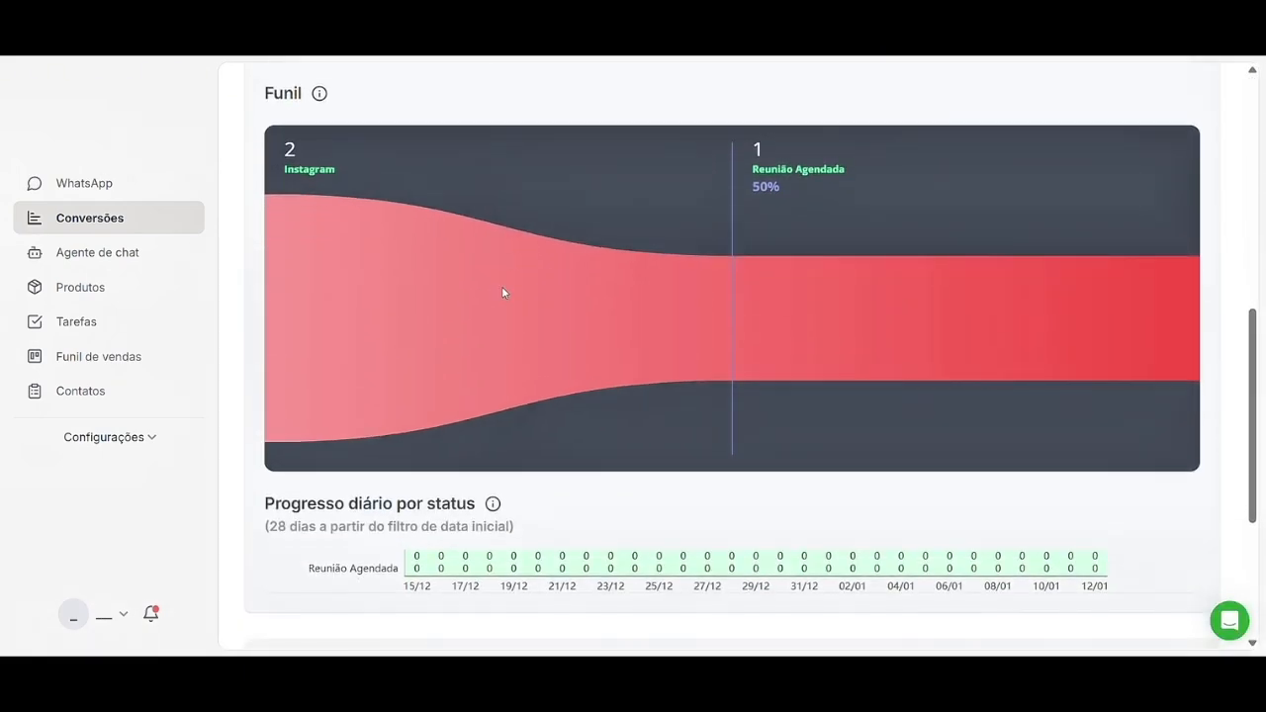
scroll(868, 302, down, 1)
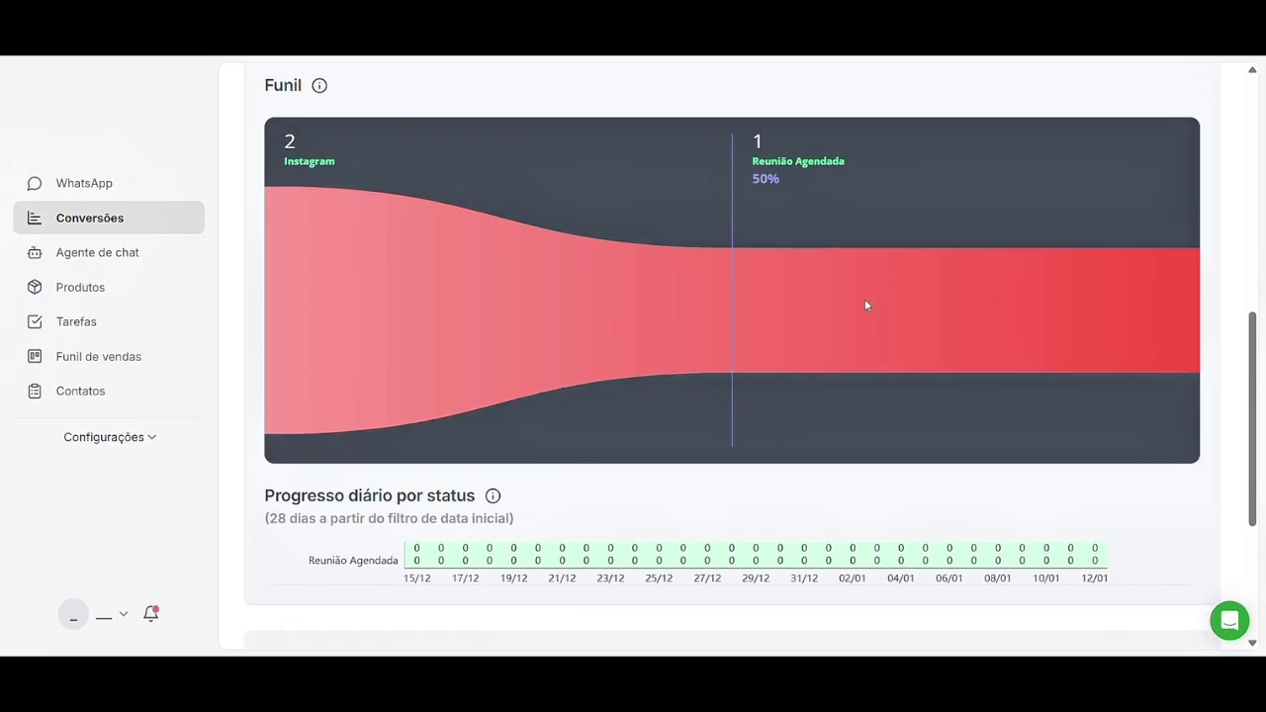
scroll(679, 474, down, 1)
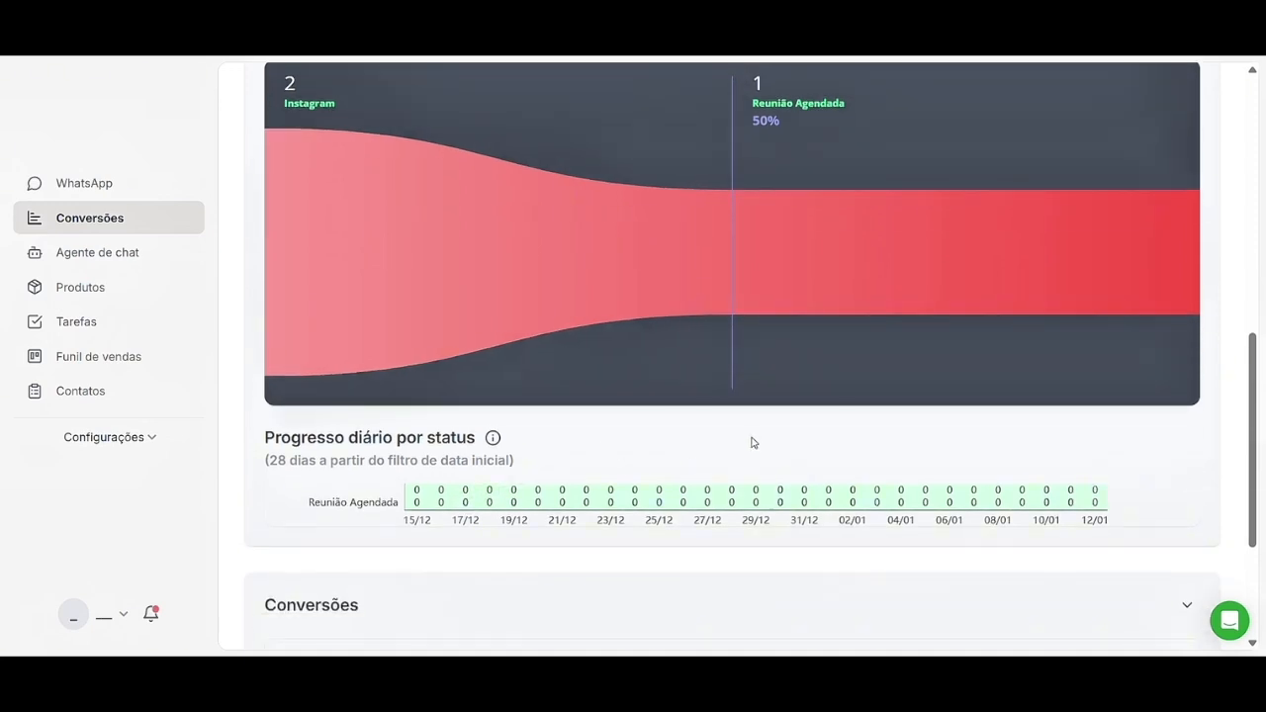
scroll(782, 436, up, 9)
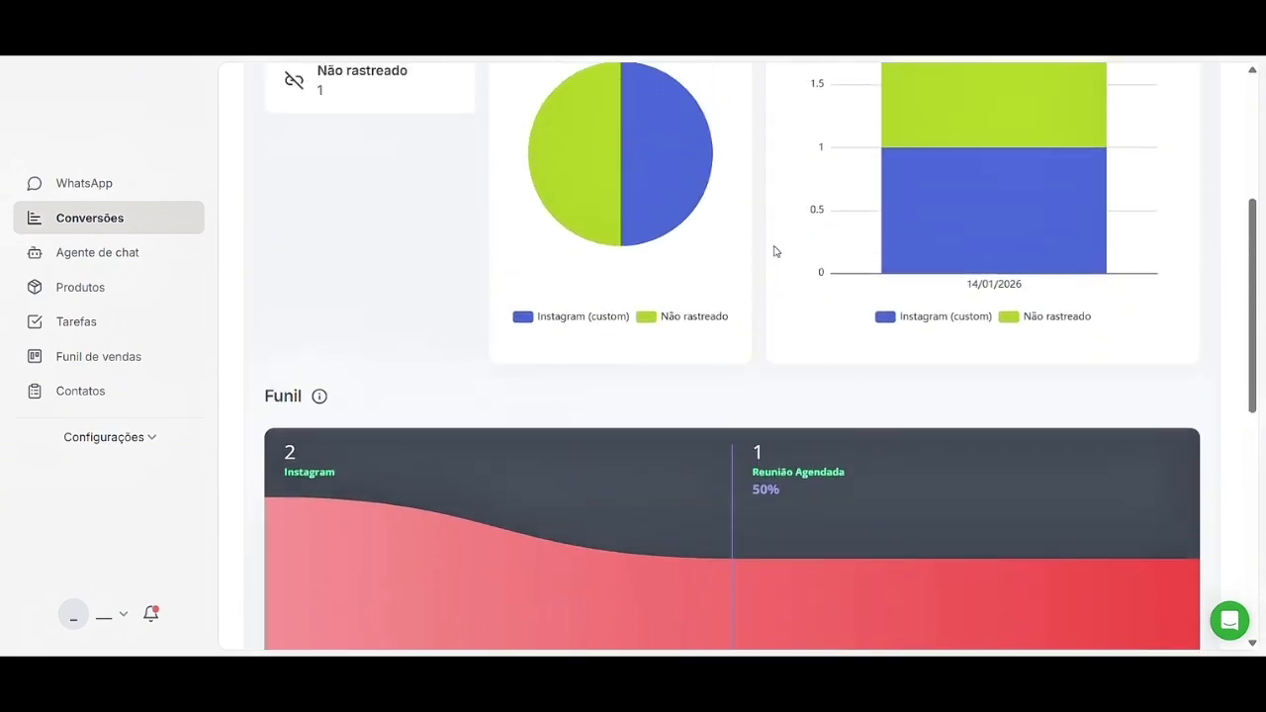
scroll(775, 251, up, 2)
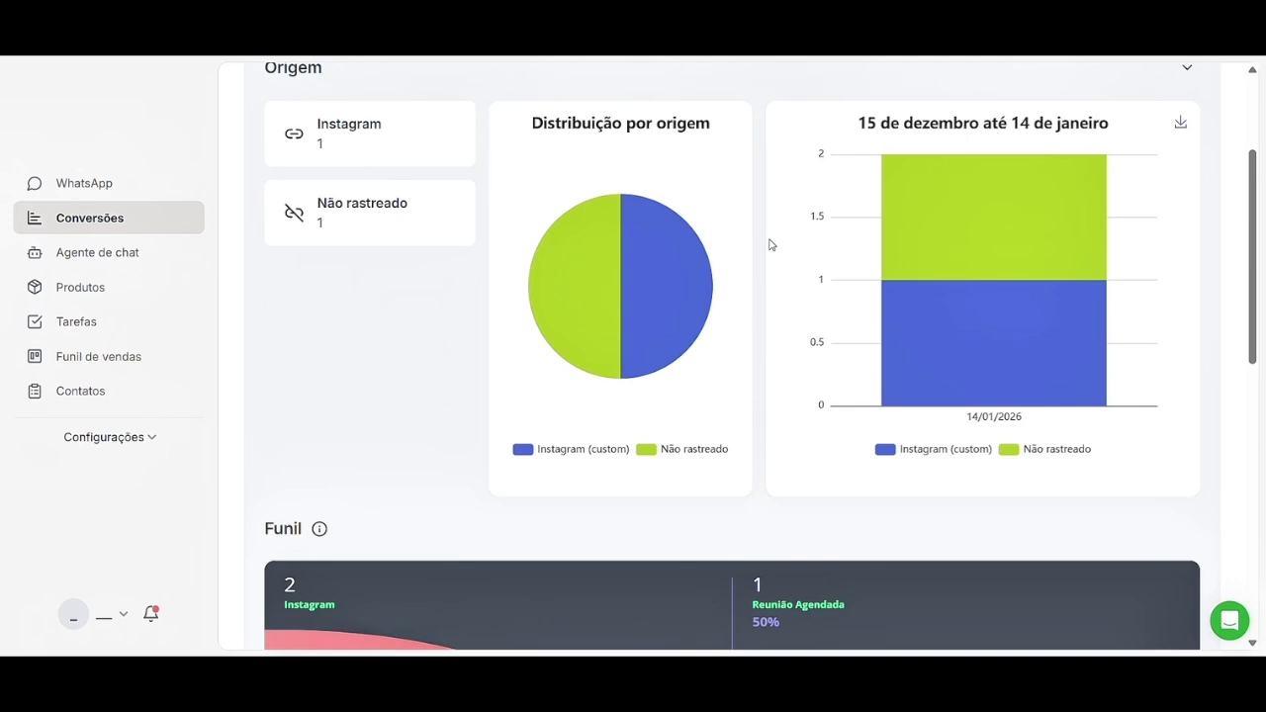
scroll(770, 245, up, 1)
scroll(771, 247, up, 3)
scroll(780, 425, down, 10)
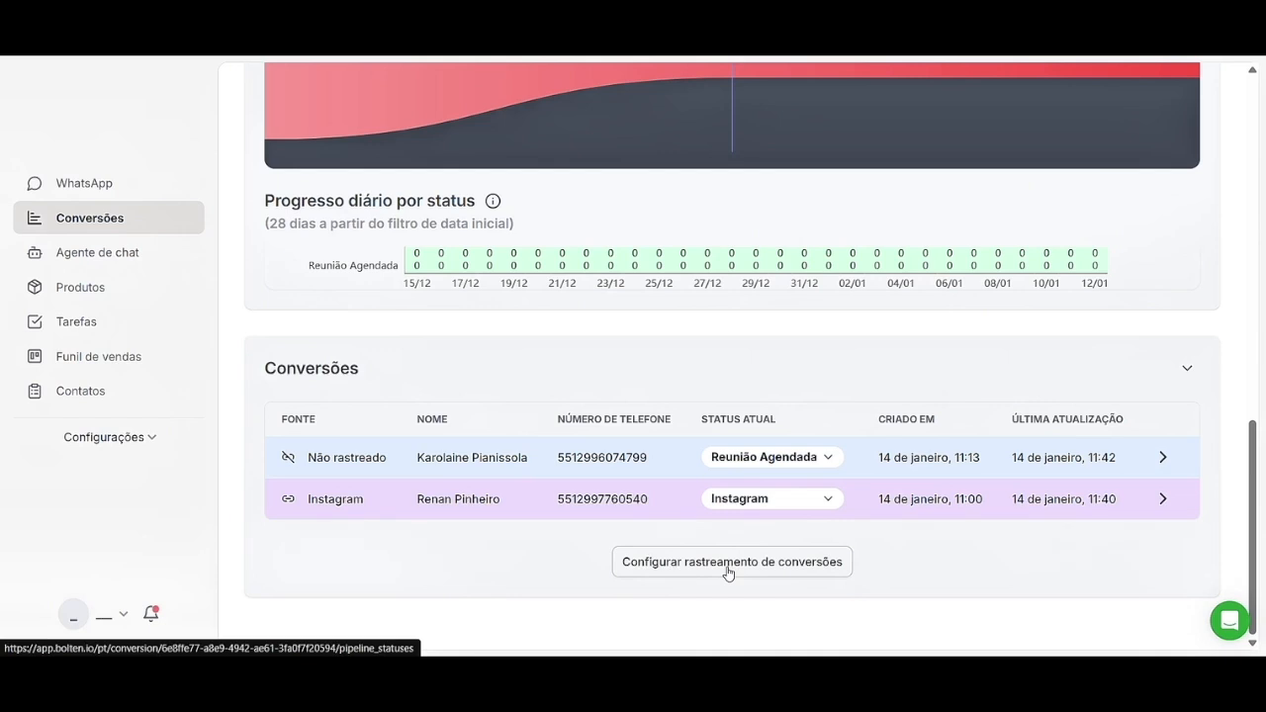
scroll(727, 573, up, 4)
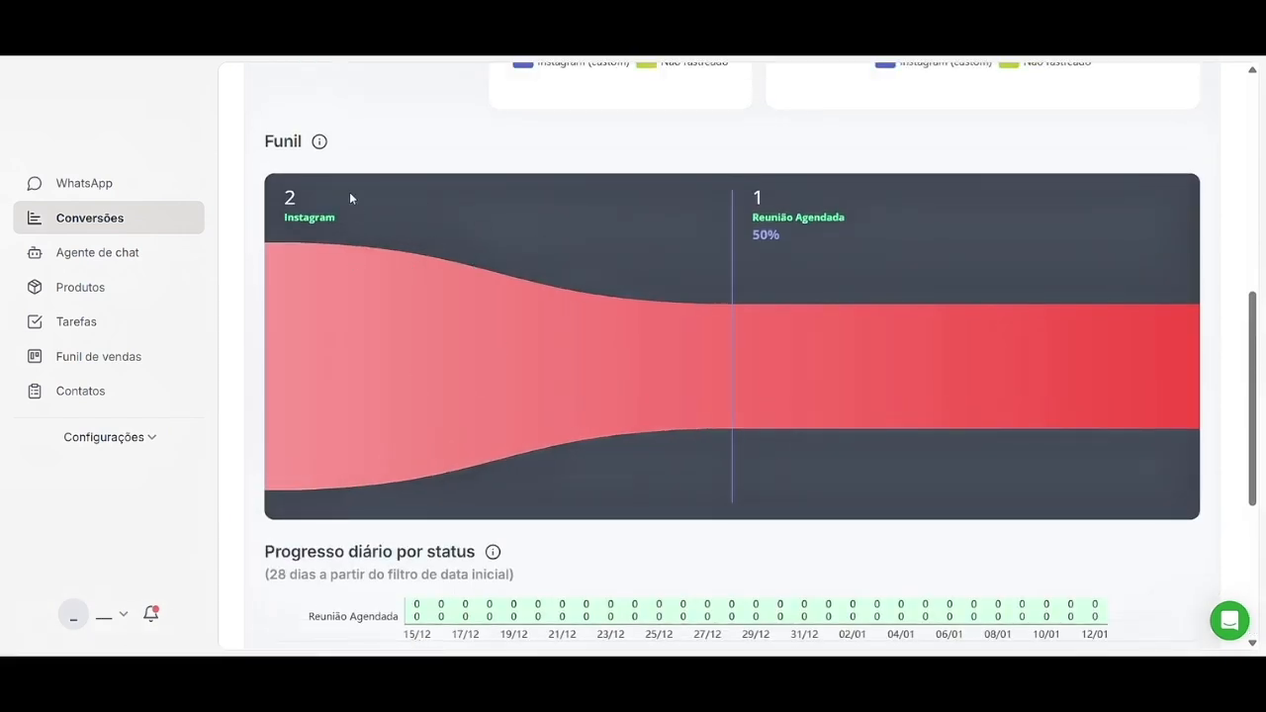
mouse_move(322, 147)
Open the sales funnel board and look through its stages from Novo contato to Ganho.
click(107, 358)
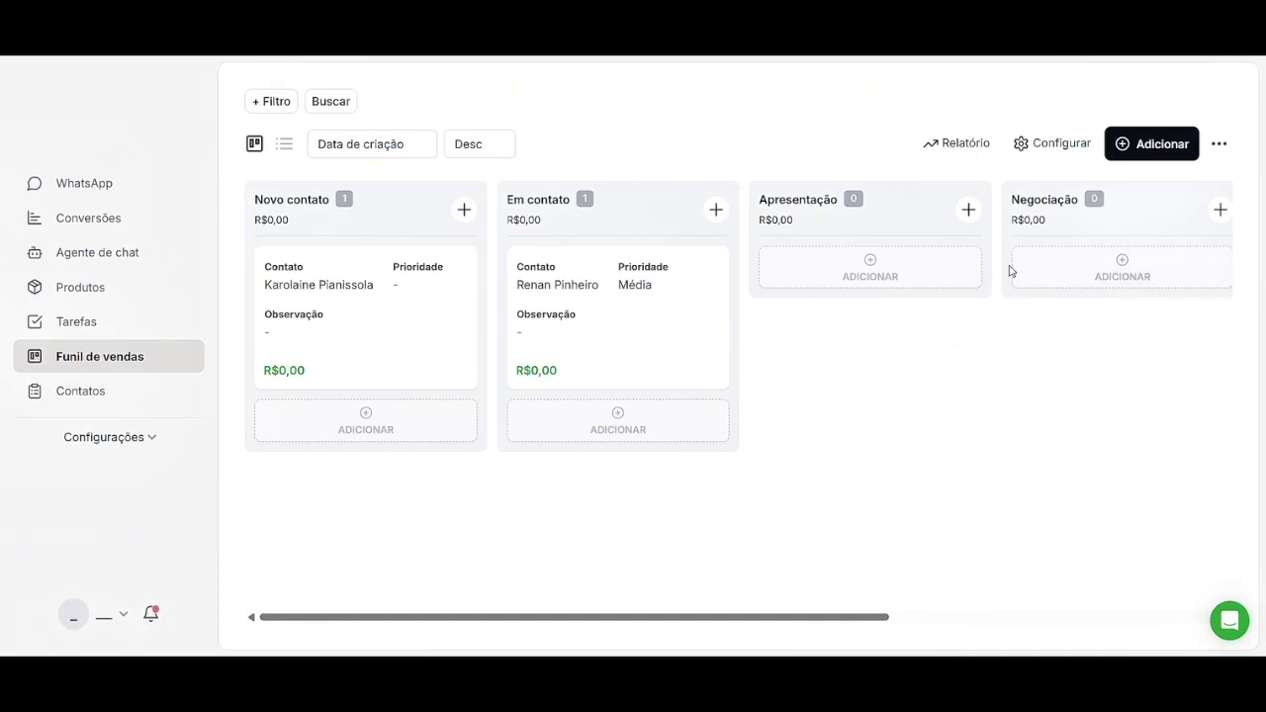
scroll(980, 337, right, 1)
scroll(980, 336, right, 2)
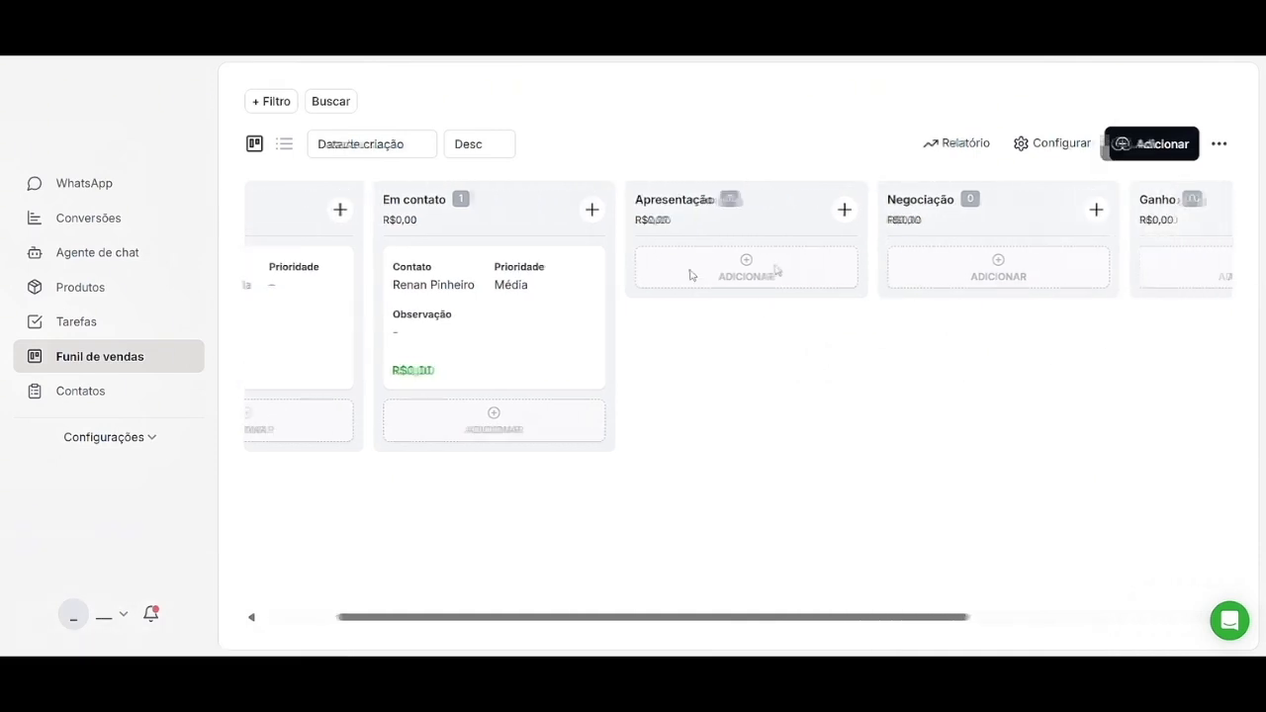
scroll(910, 326, left, 3)
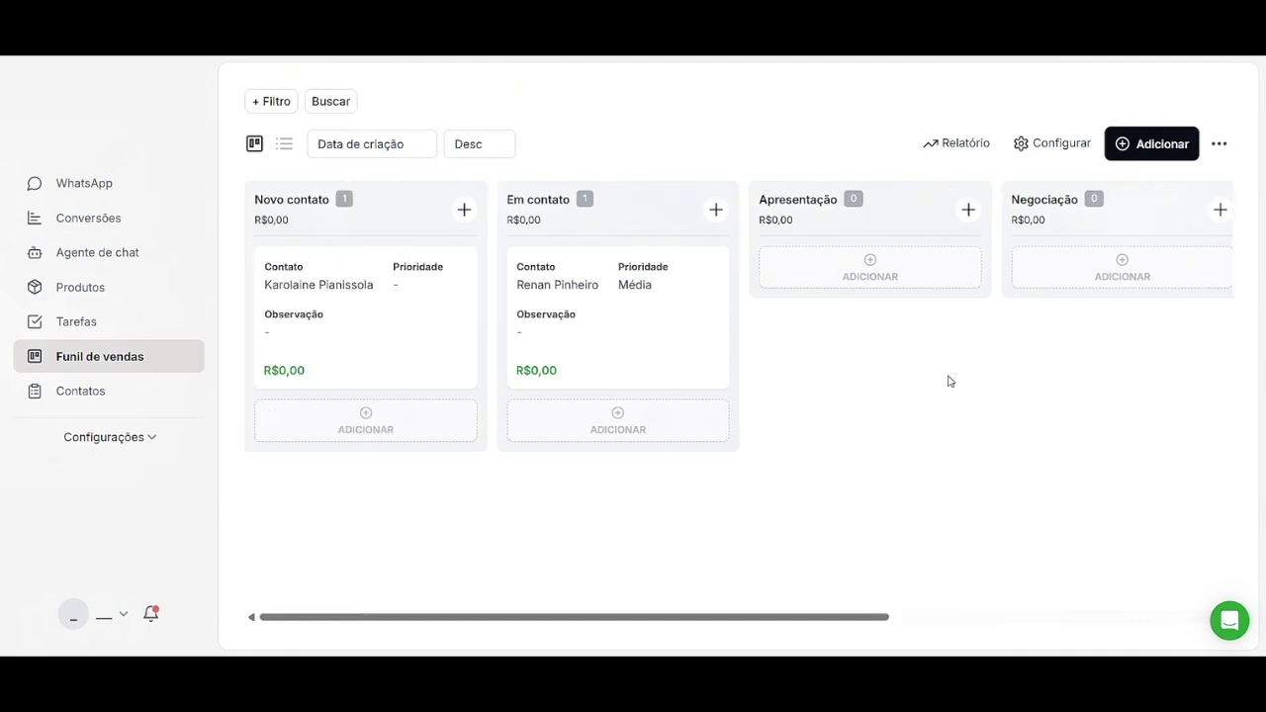
click(123, 220)
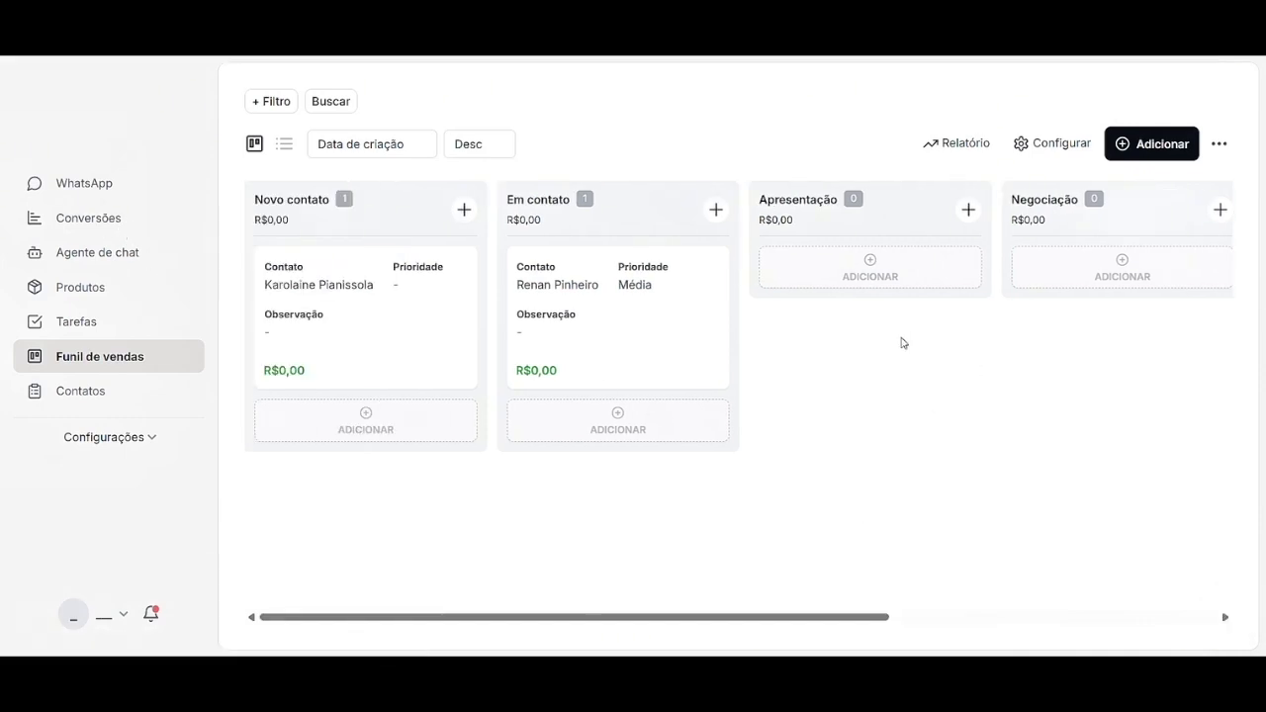